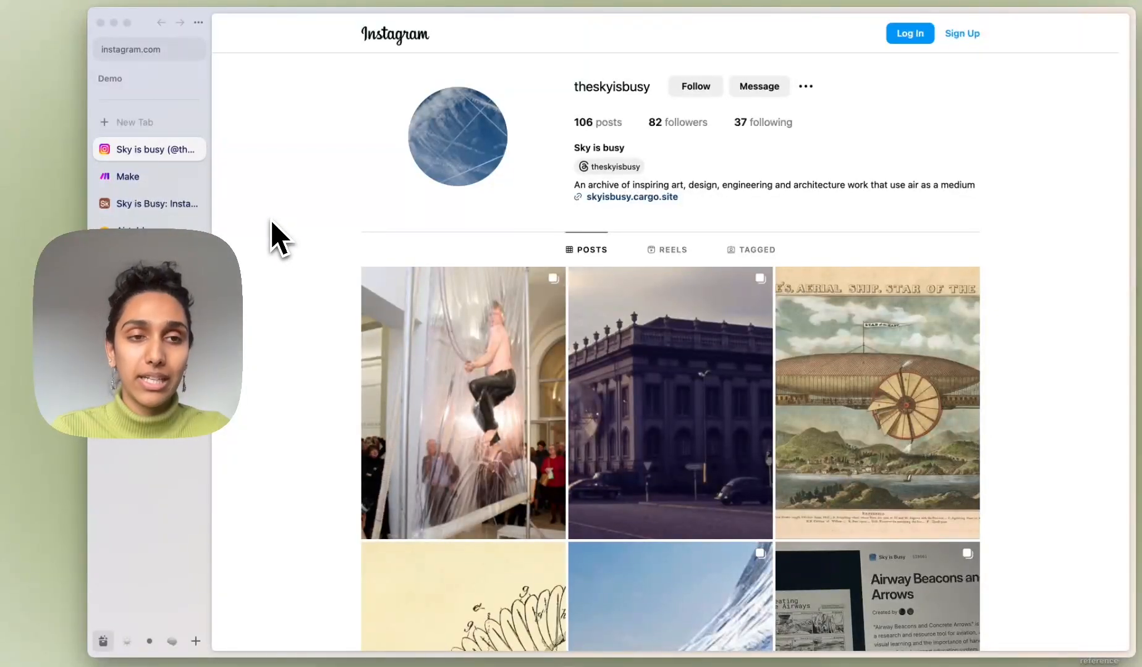
- Switch to Make and open the SkyisBusy IG posting scenario to examine its module diagram
left_click(138, 180)
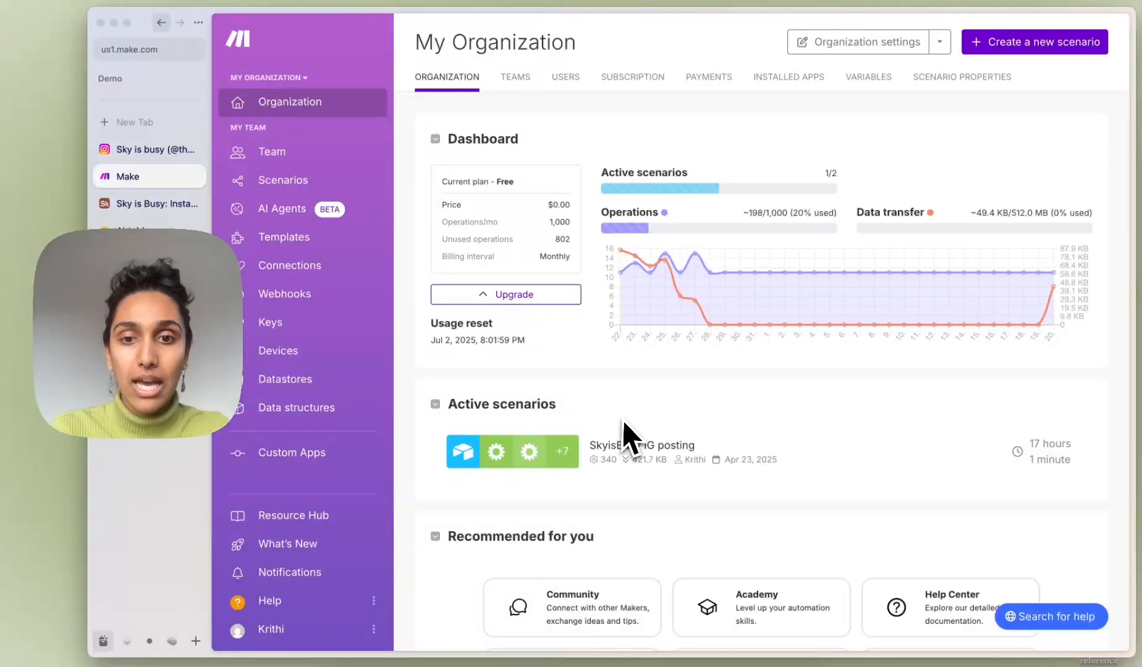
left_click(793, 464)
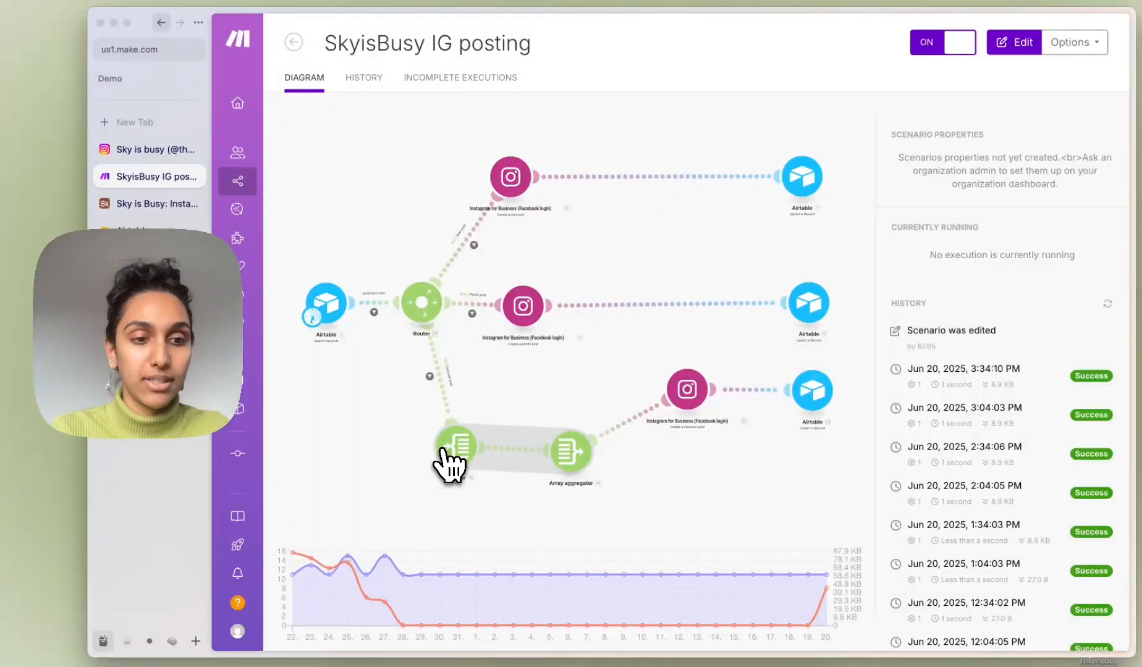
- Switch to Airtable and create a new blank base from scratch
left_click(156, 205)
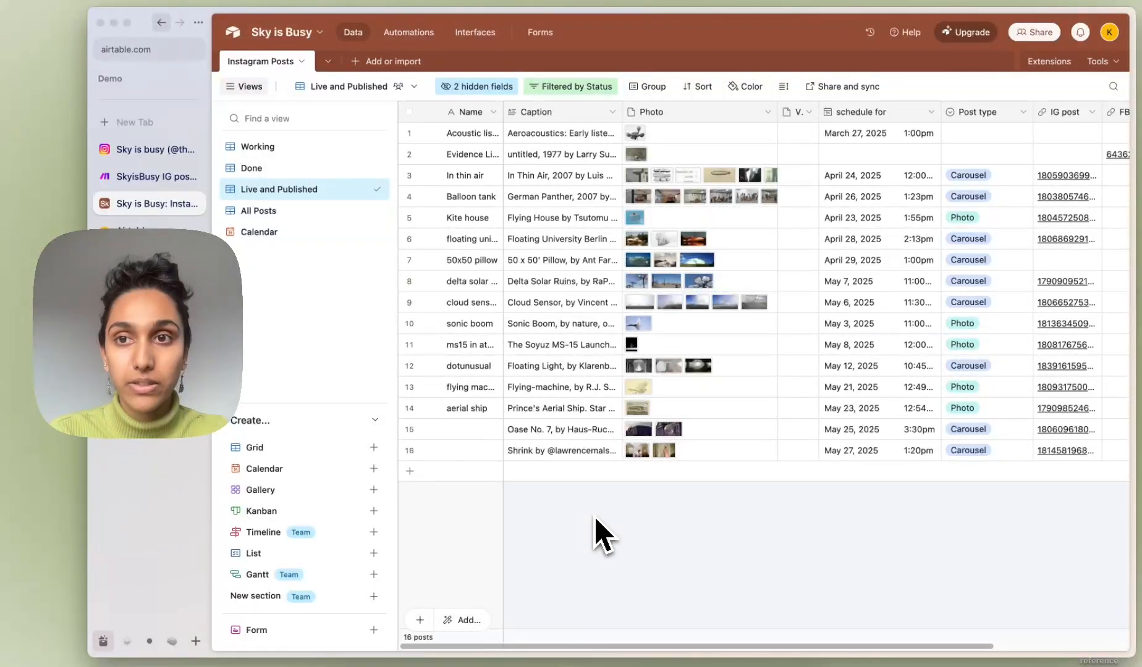
left_click(233, 34)
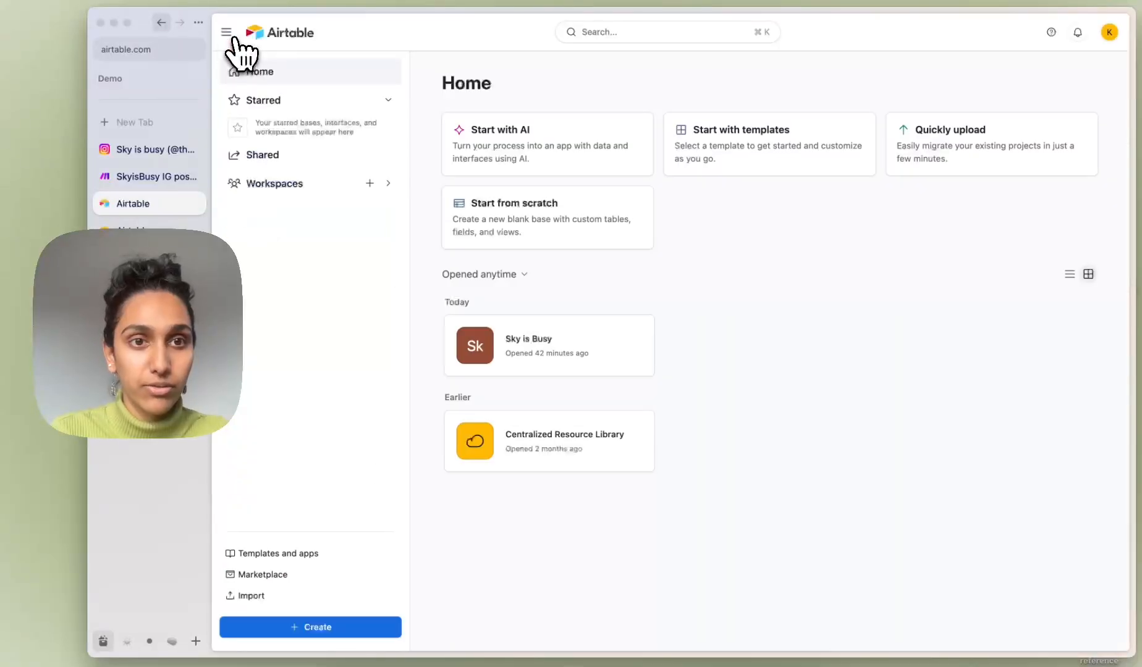
mouse_move(611, 341)
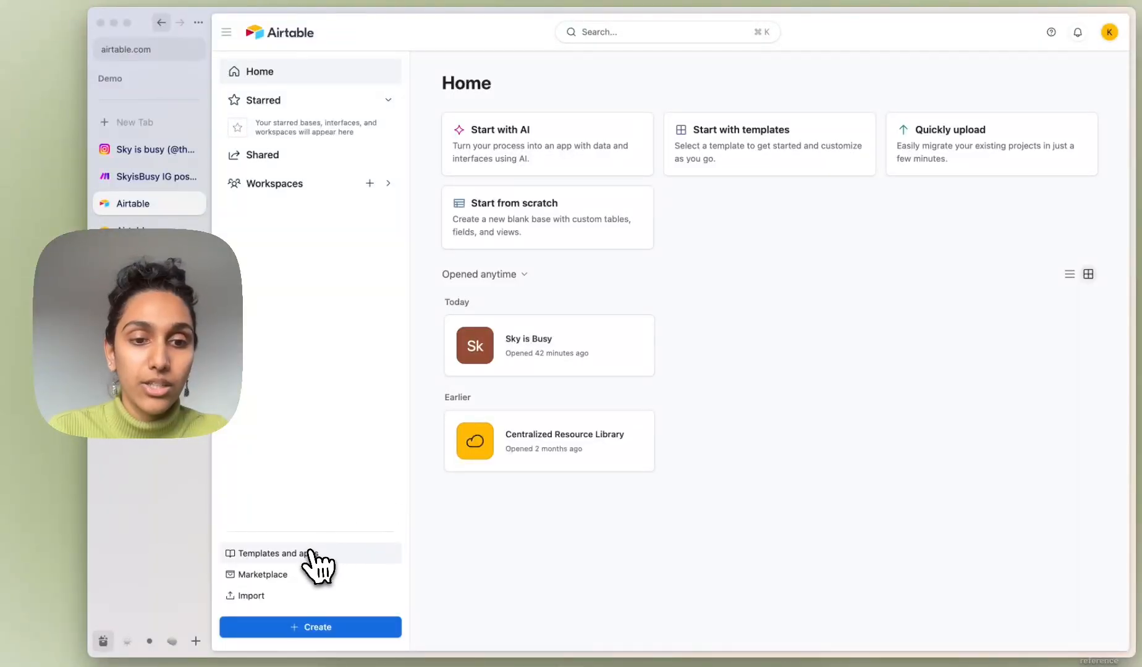
left_click(329, 631)
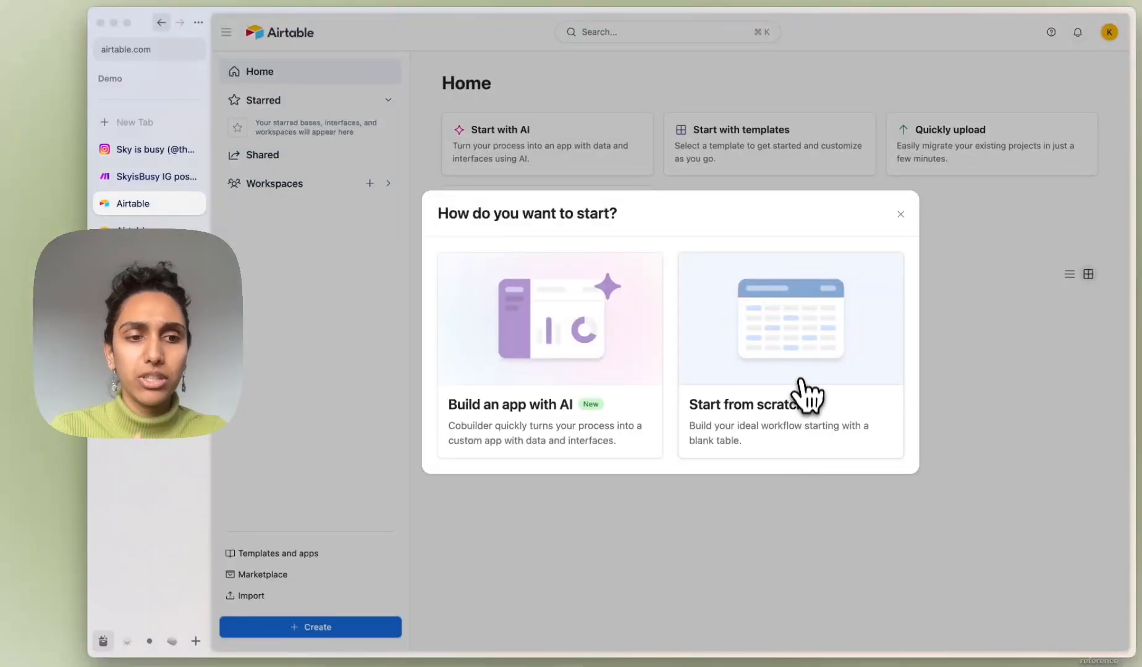
left_click(806, 396)
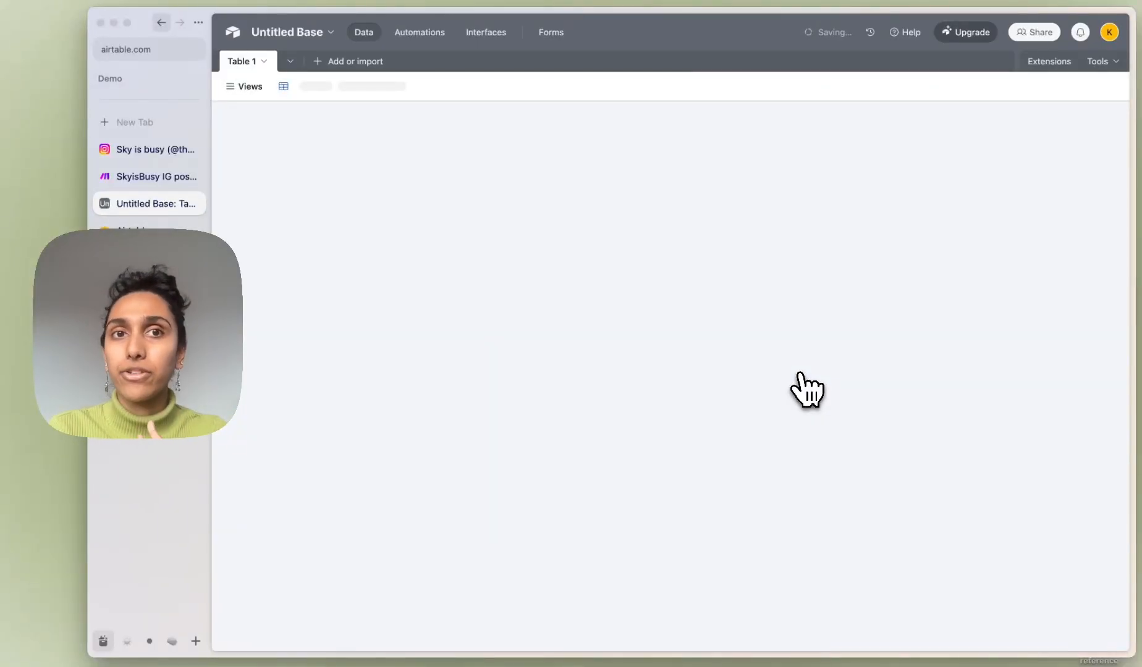
- Rename the new untitled base as Demo Base
left_click(301, 35)
type("Demo Base")
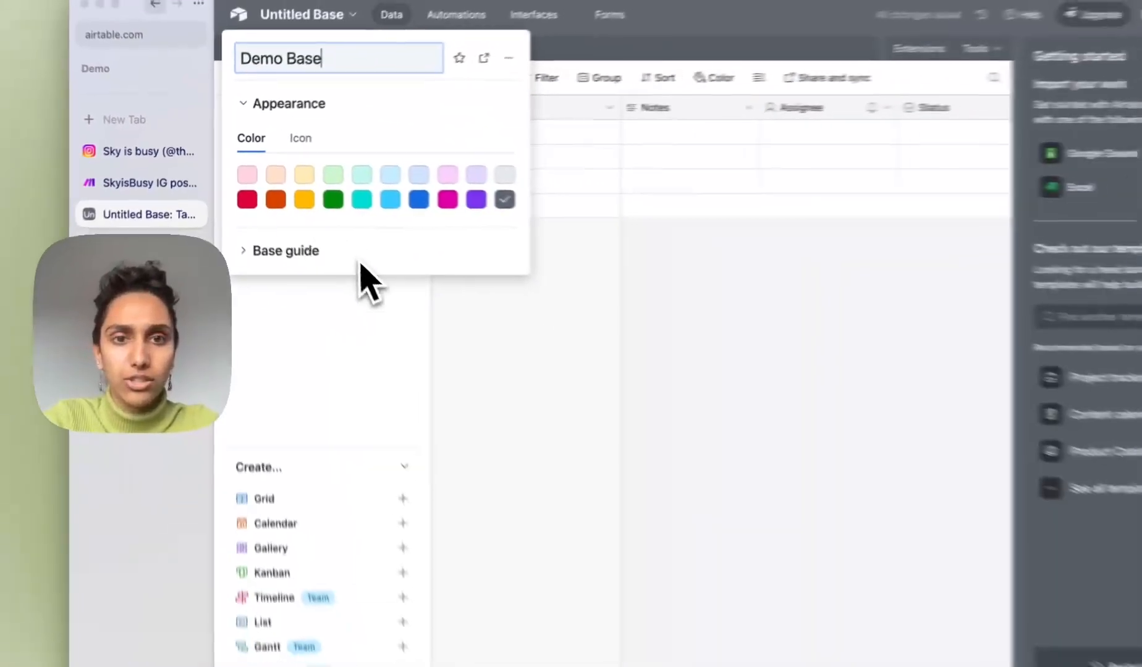
left_click(528, 513)
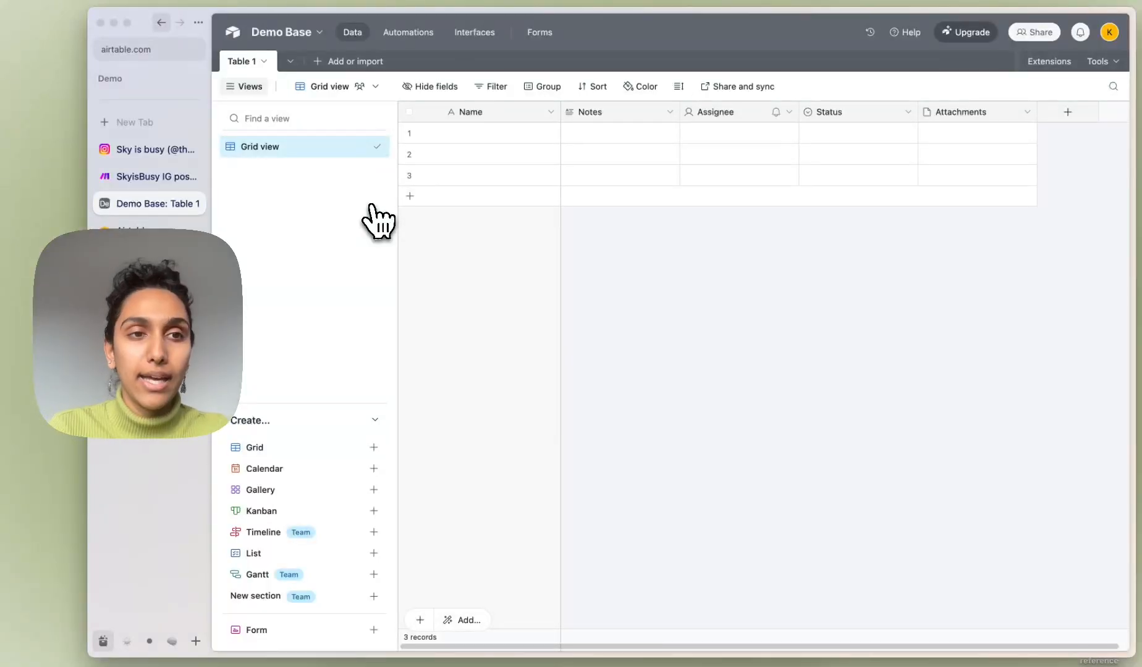
- Open the Sky is Busy base and review its Working, Done, Live and Published, and All Posts views
left_click(232, 32)
left_click(753, 365)
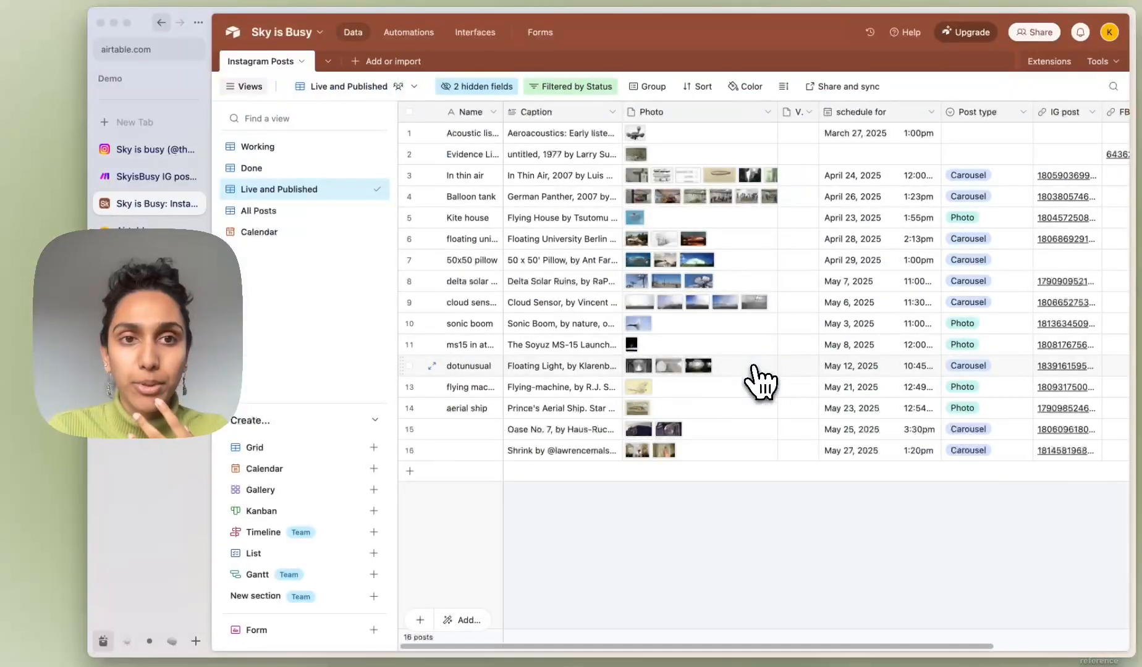
left_click(312, 148)
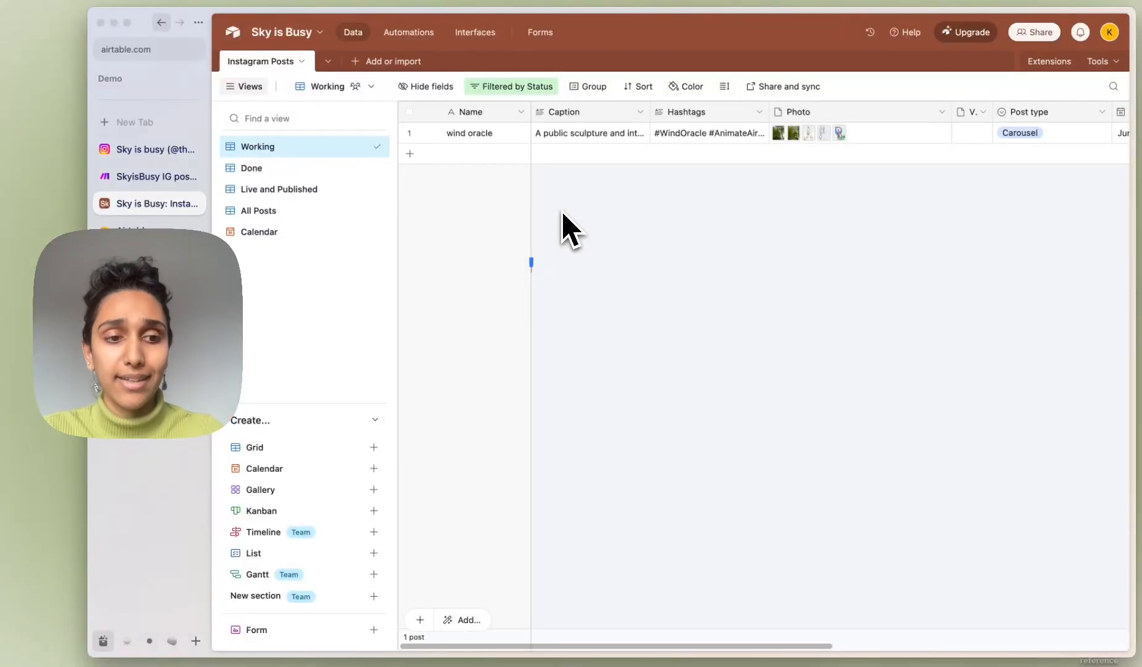
left_click(296, 169)
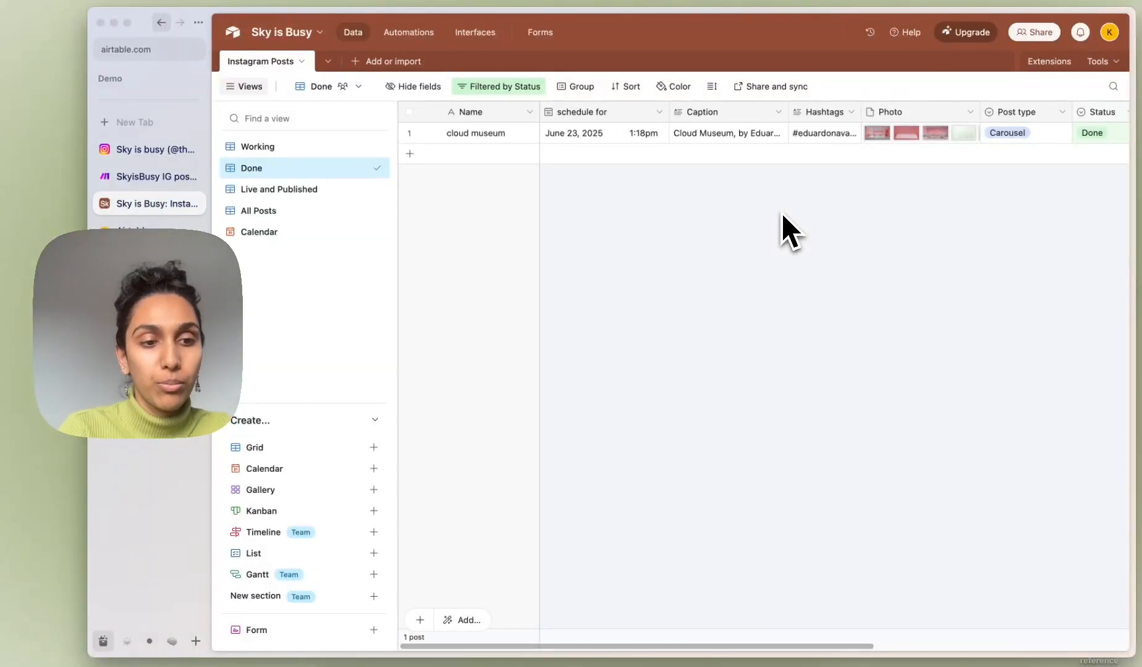
left_click(248, 192)
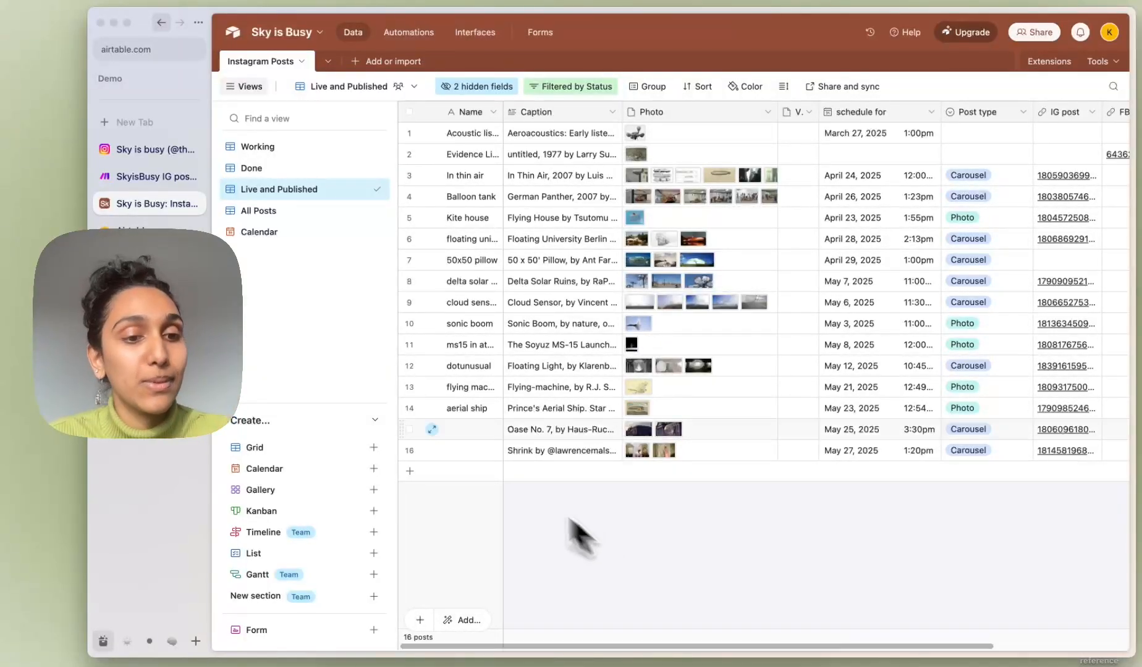
left_click(285, 212)
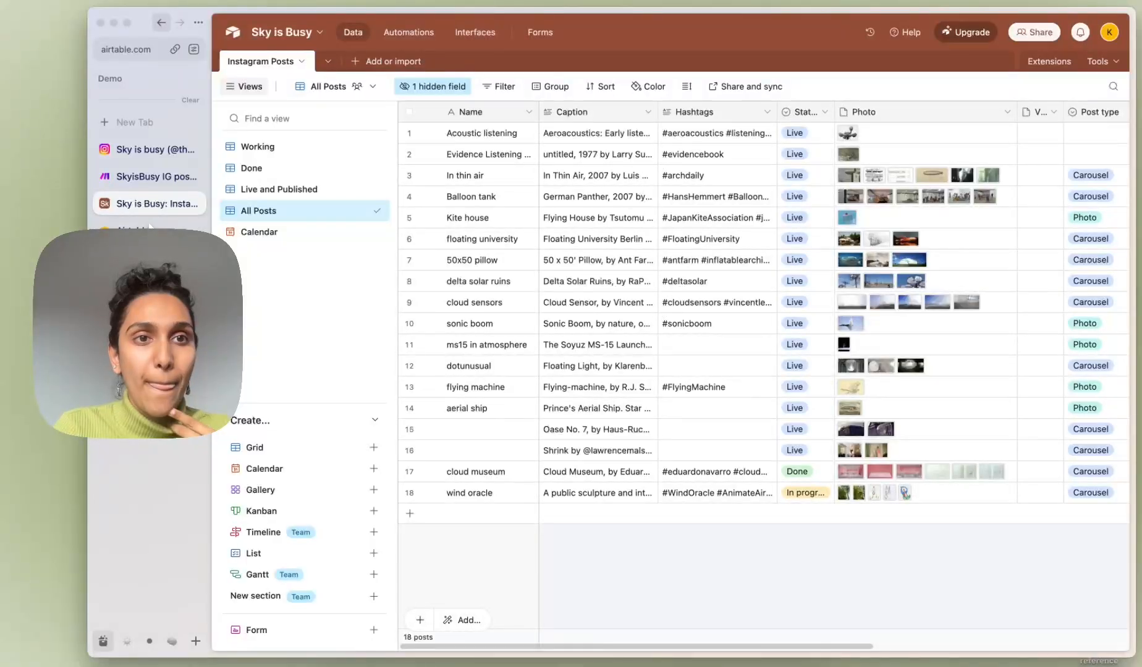
- Return to Demo Base and rename the Notes field to Captions
left_click(234, 34)
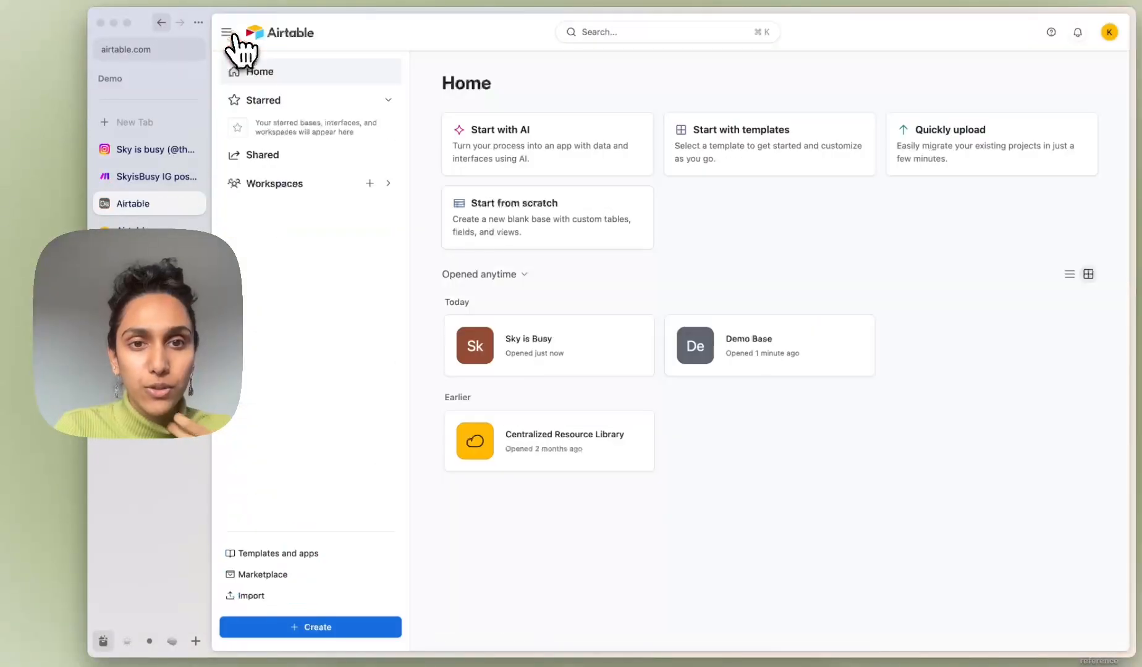
left_click(777, 375)
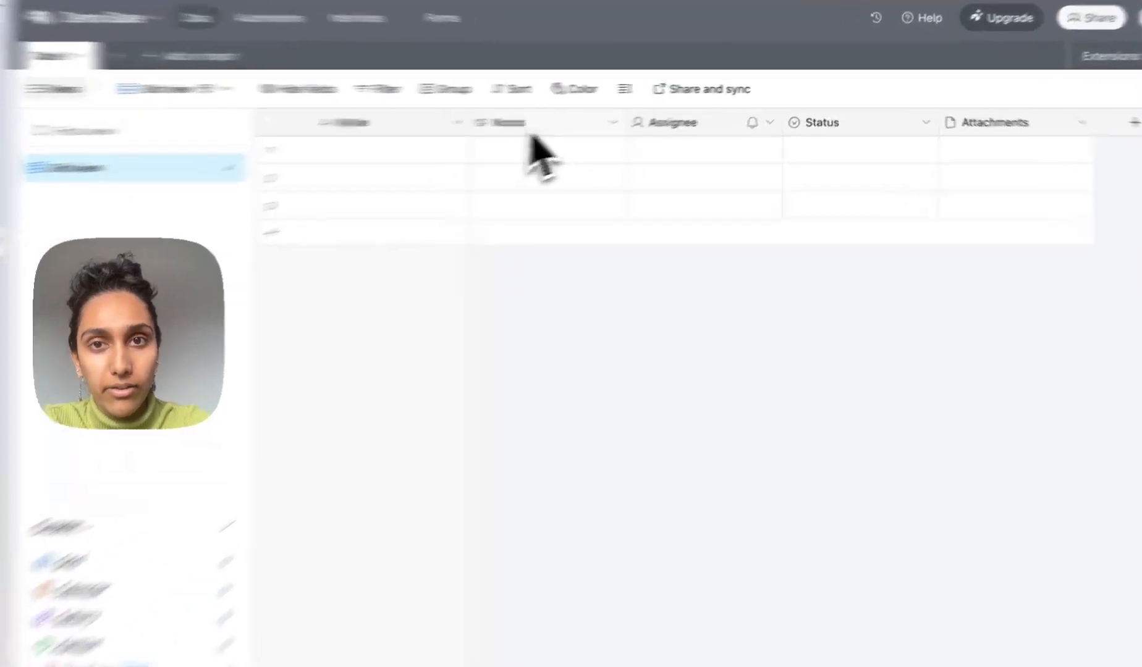
left_click(612, 117)
double_click(375, 156)
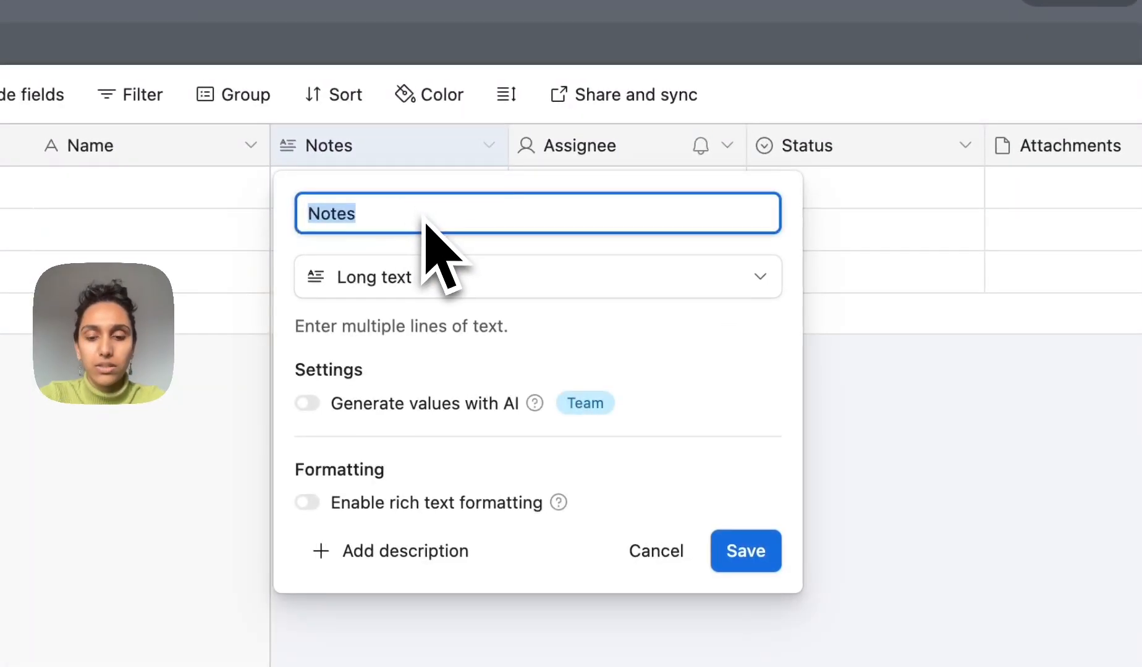
type("Caption")
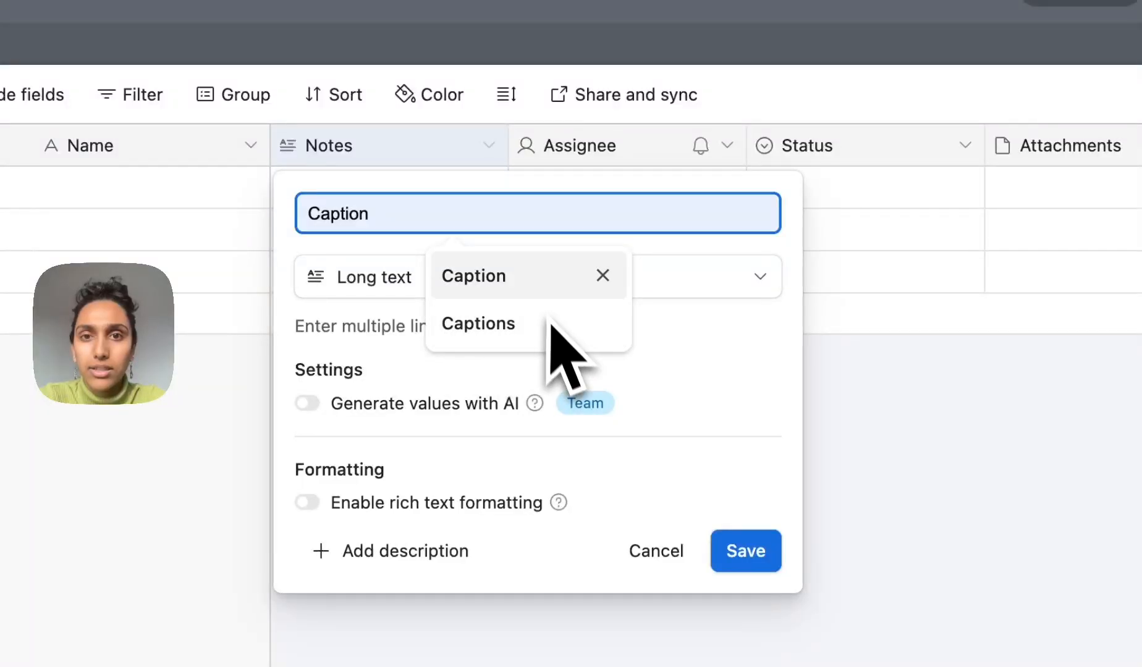
left_click(547, 325)
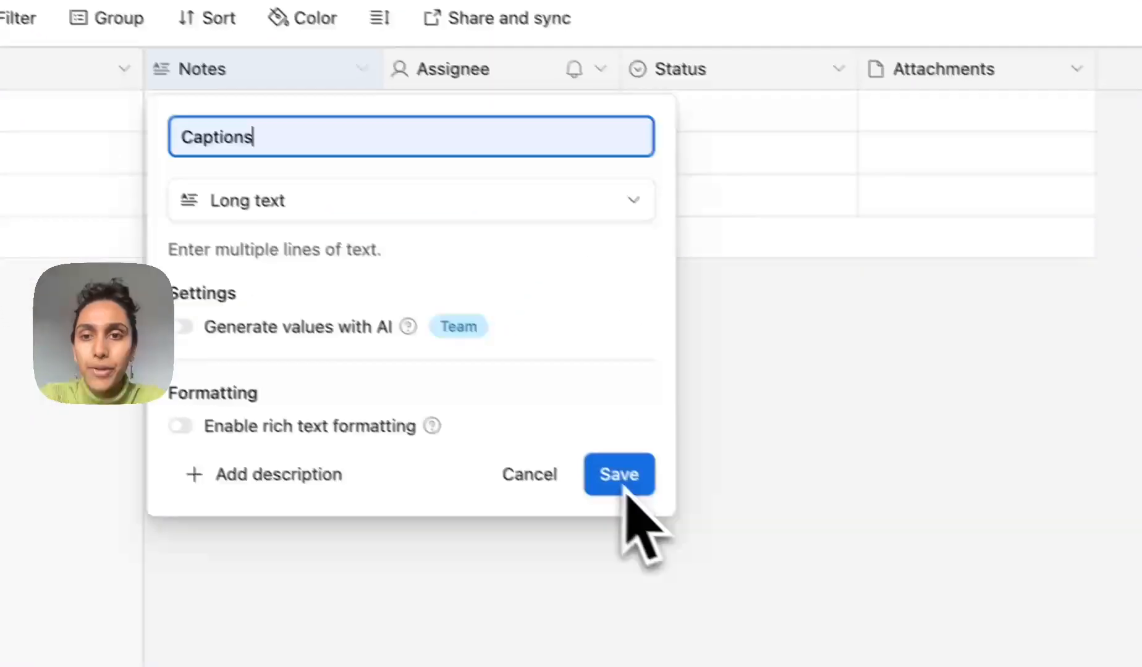
left_click(746, 551)
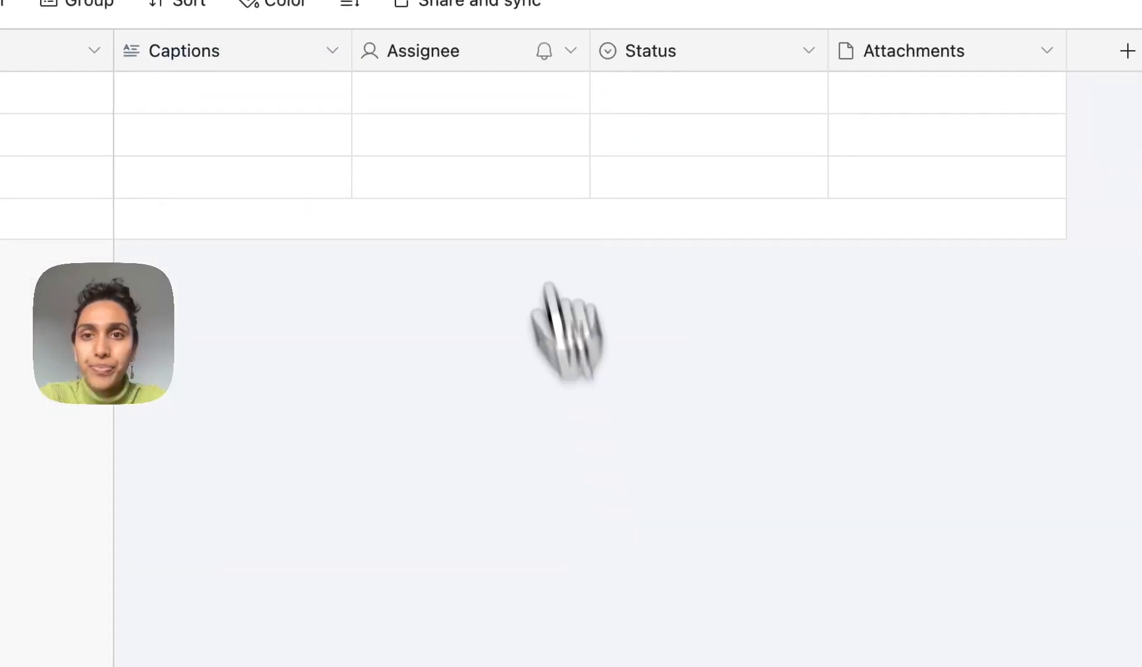
- Rename the Assignee field to Hashtags and change its field type to Long text
left_click(649, 145)
left_click(646, 102)
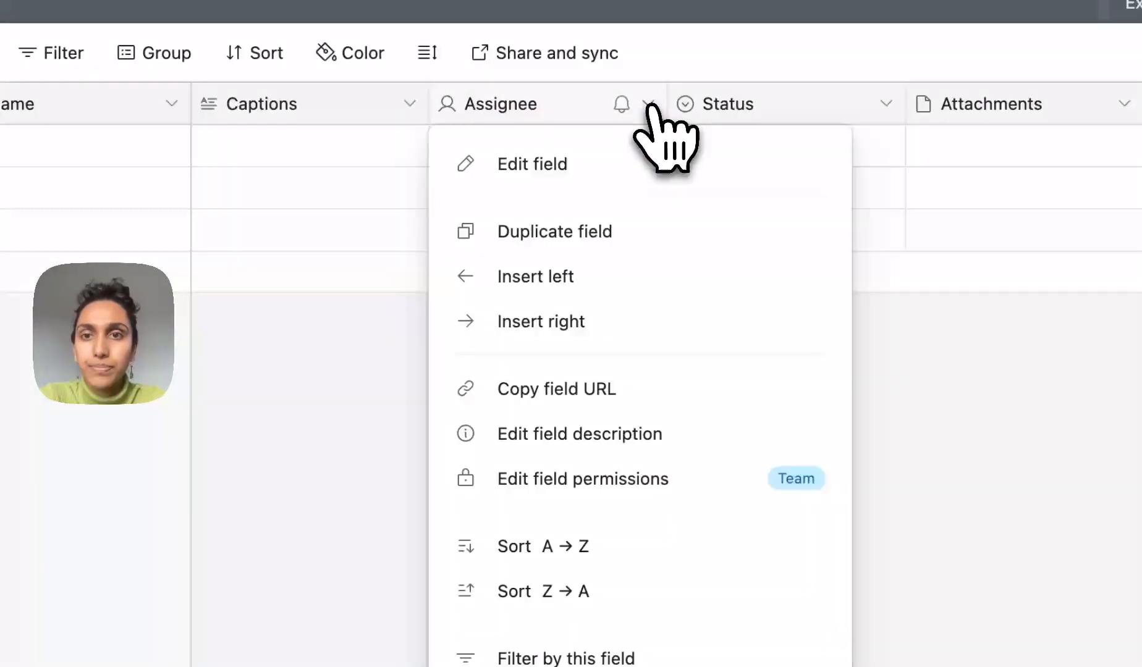
left_click(564, 165)
left_click(498, 179)
double_click(497, 179)
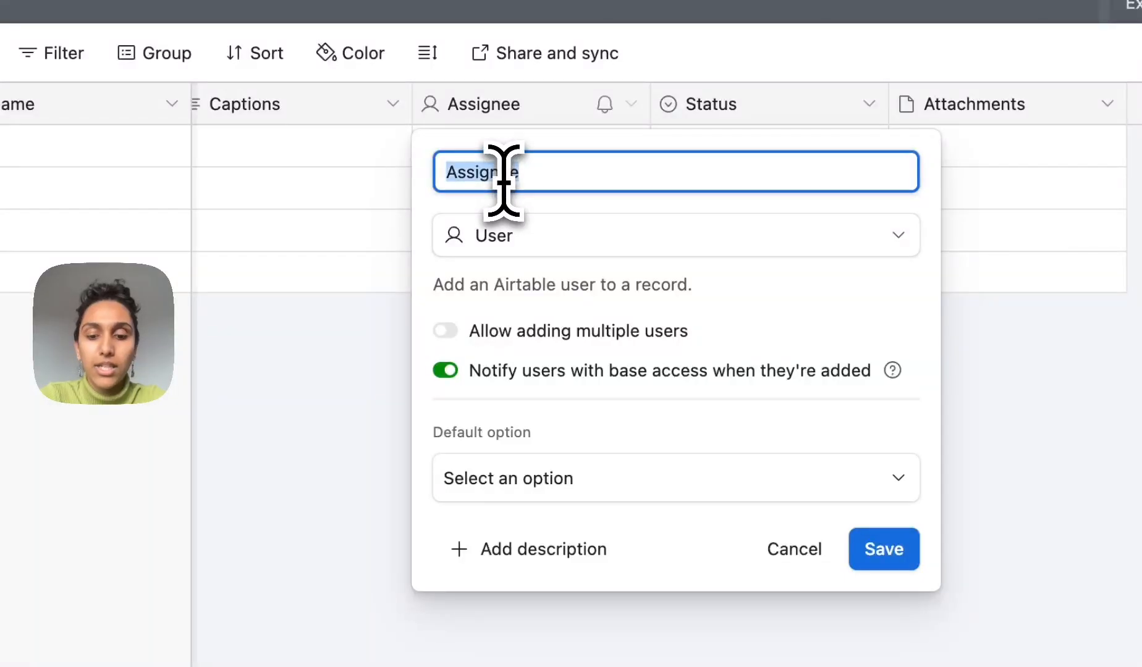
type("Ha")
key("BackSpace")
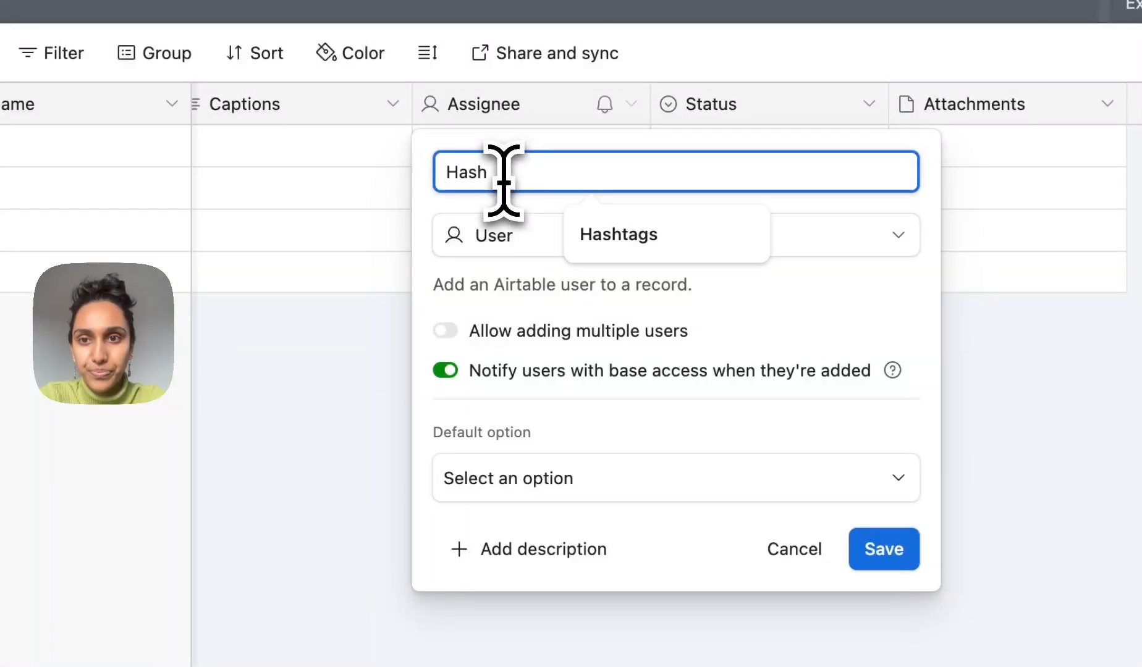
left_click(608, 238)
left_click(547, 244)
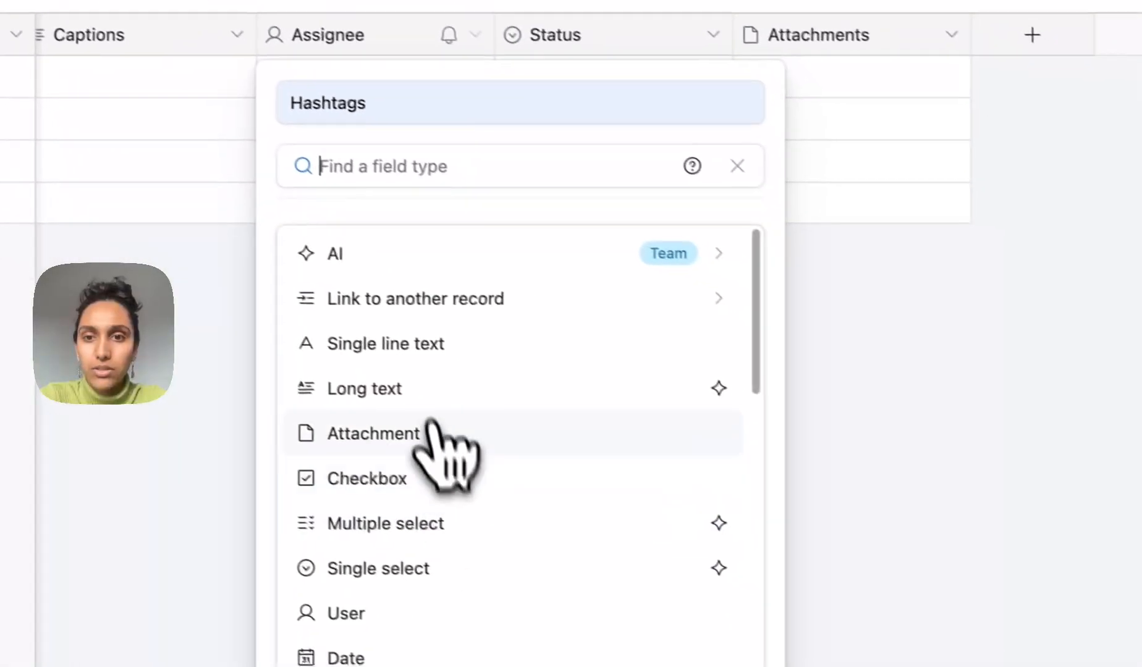
left_click(556, 461)
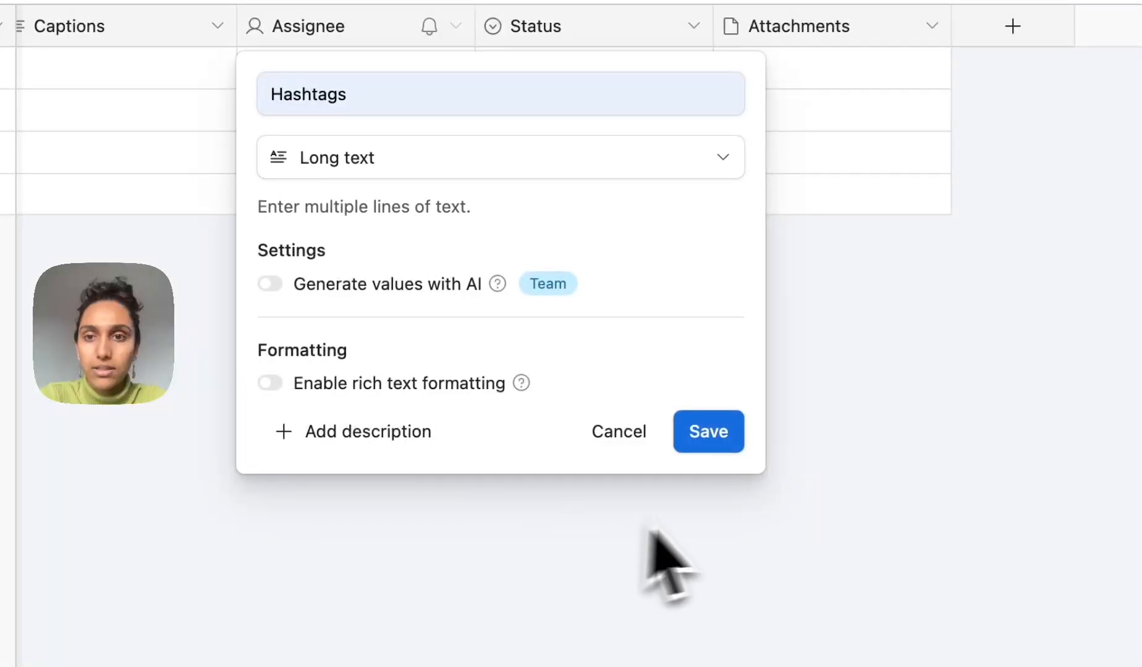
left_click(712, 432)
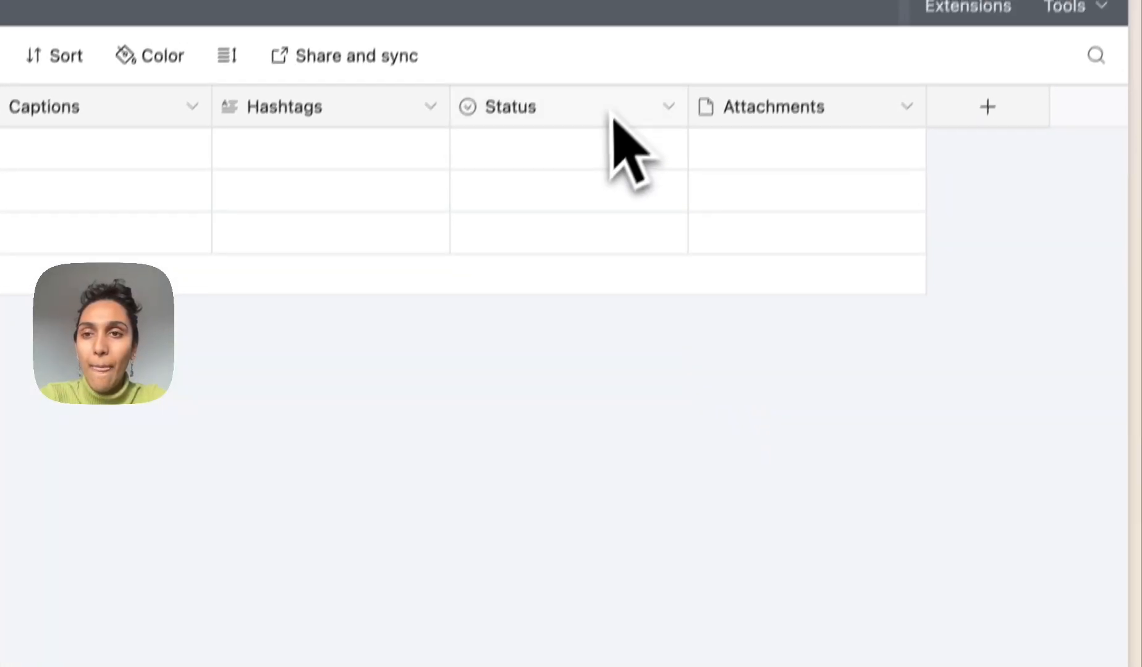
- Add a fourth option named Live to the Status field and save the field
left_click(611, 115)
left_click(668, 112)
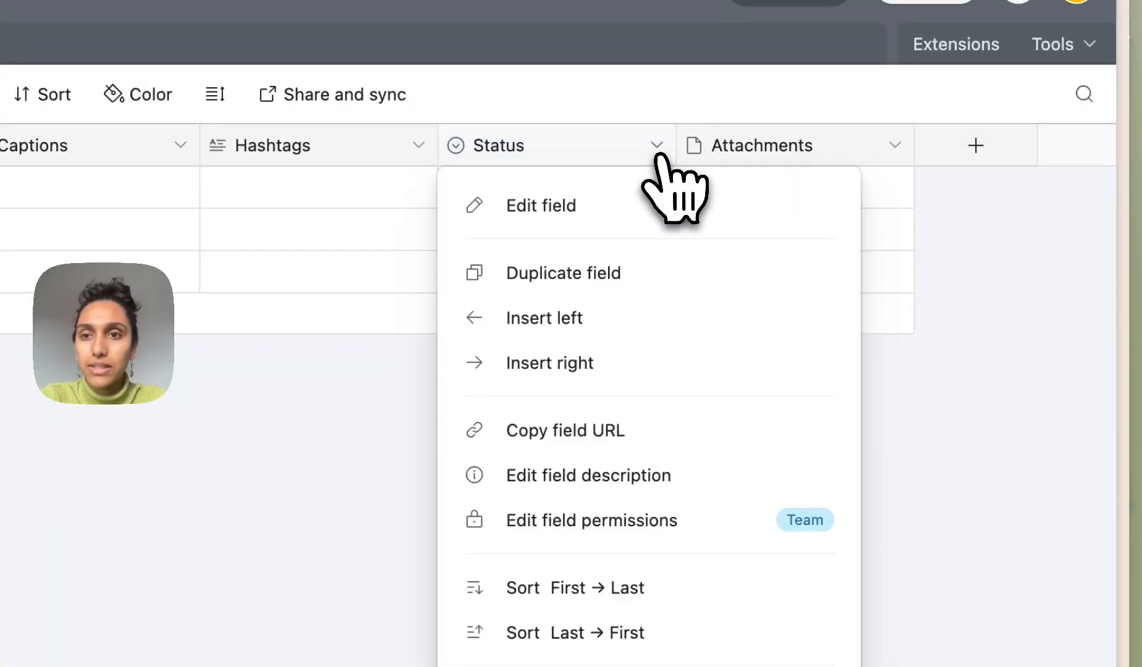
left_click(559, 208)
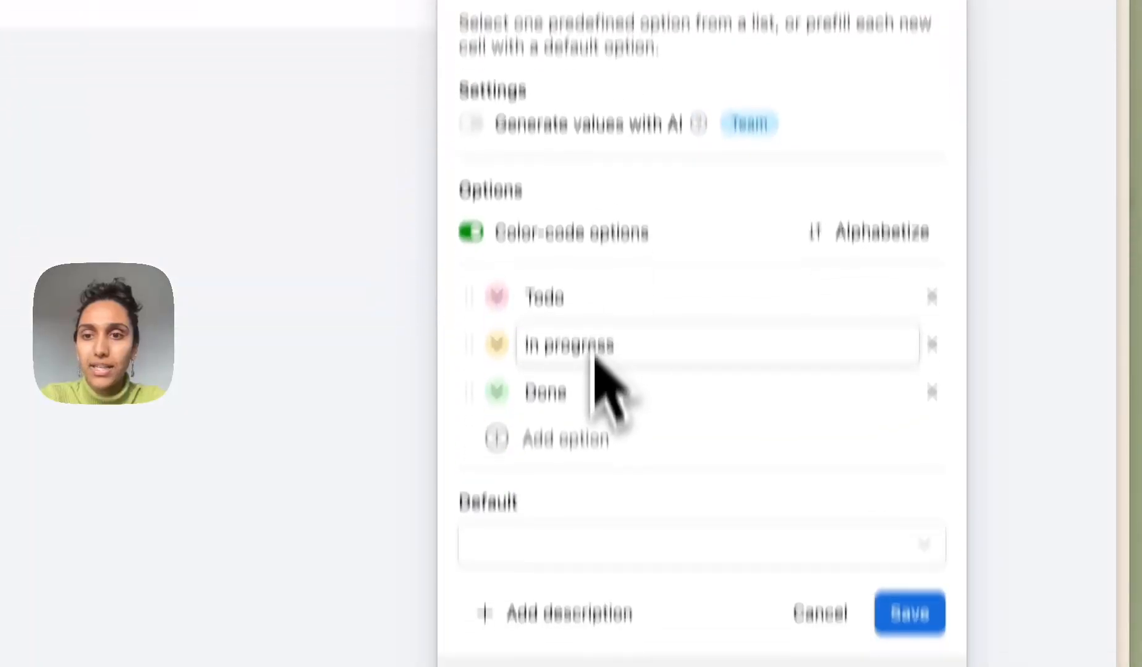
left_click(565, 438)
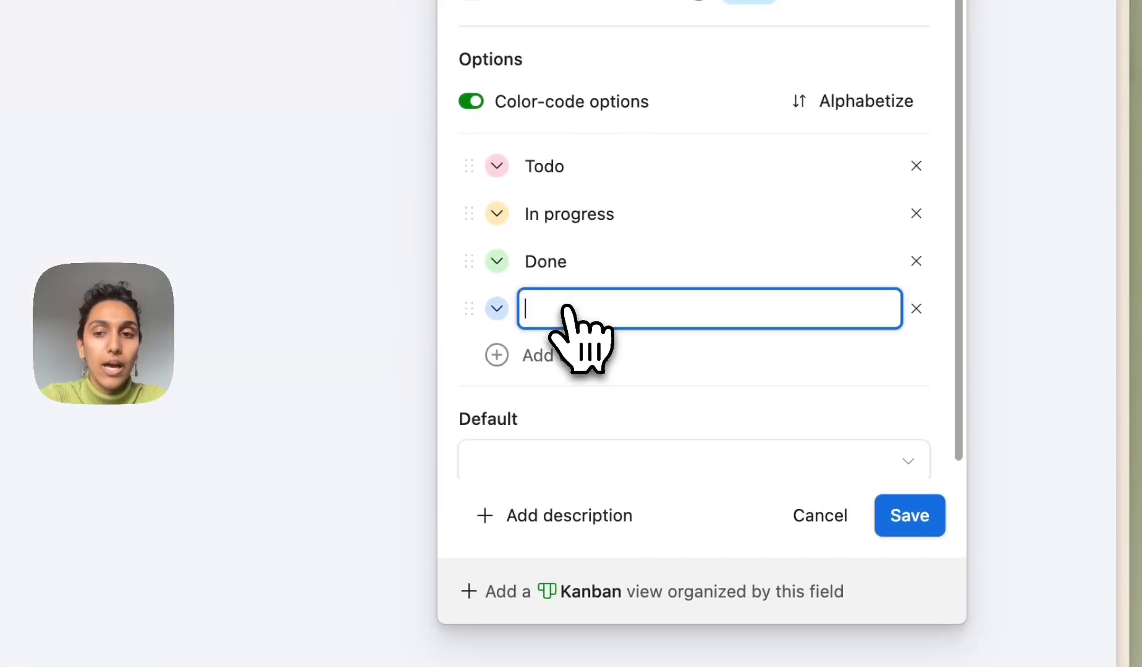
type("Live")
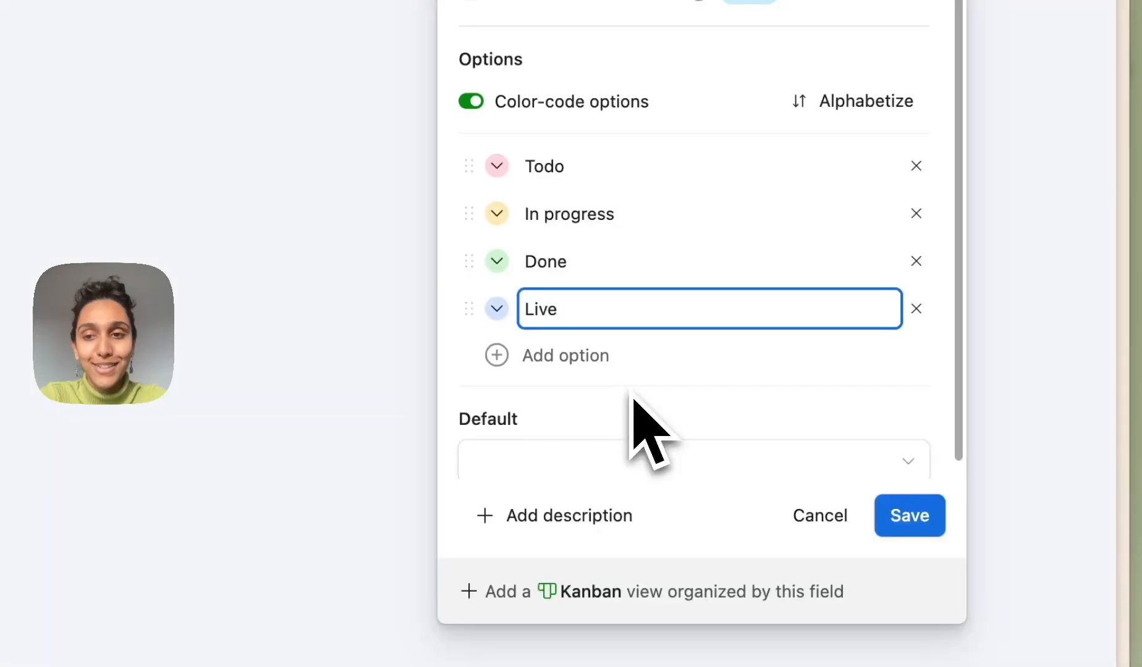
left_click(920, 530)
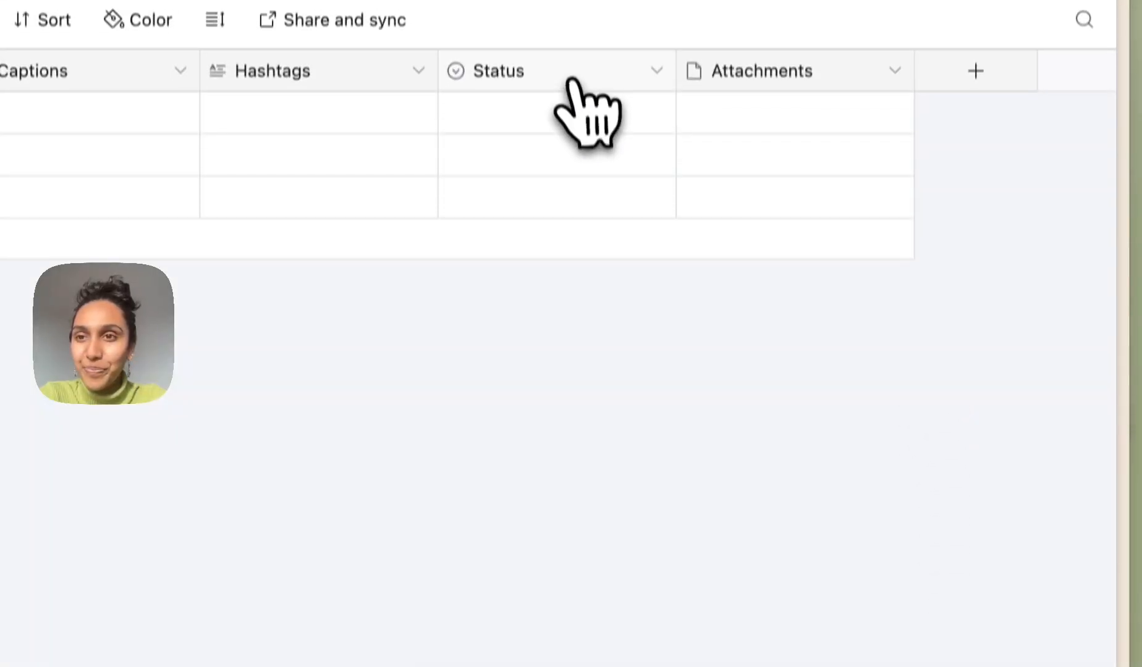
- Rename the Attachments field to Photos, keeping the Attachment field type
left_click(893, 100)
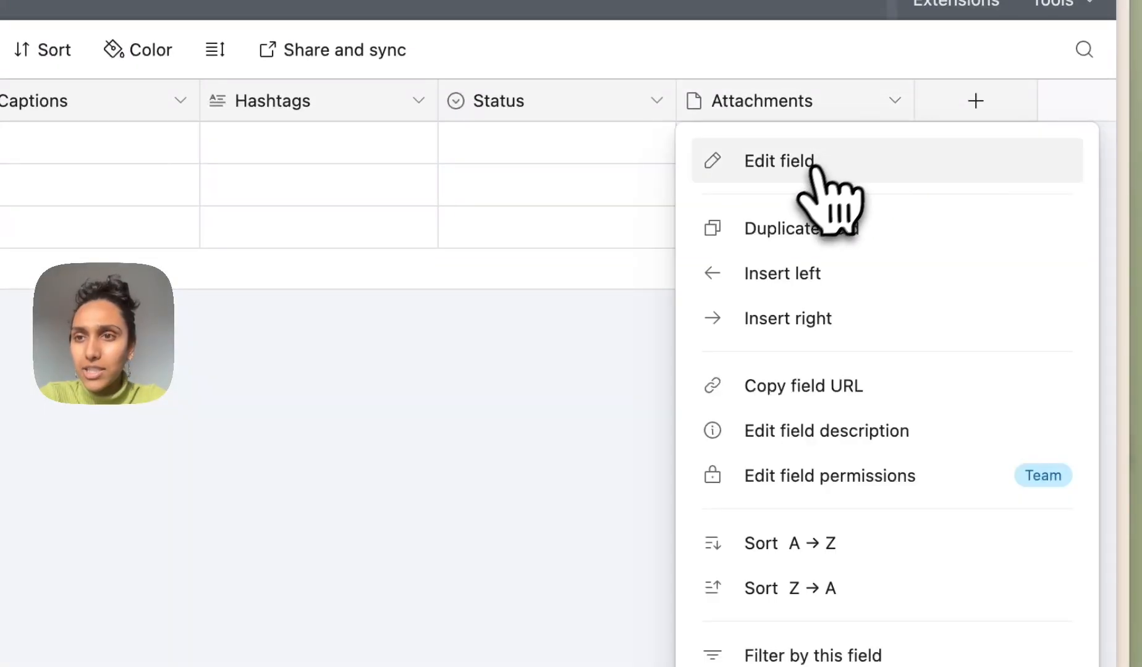
left_click(812, 170)
double_click(701, 168)
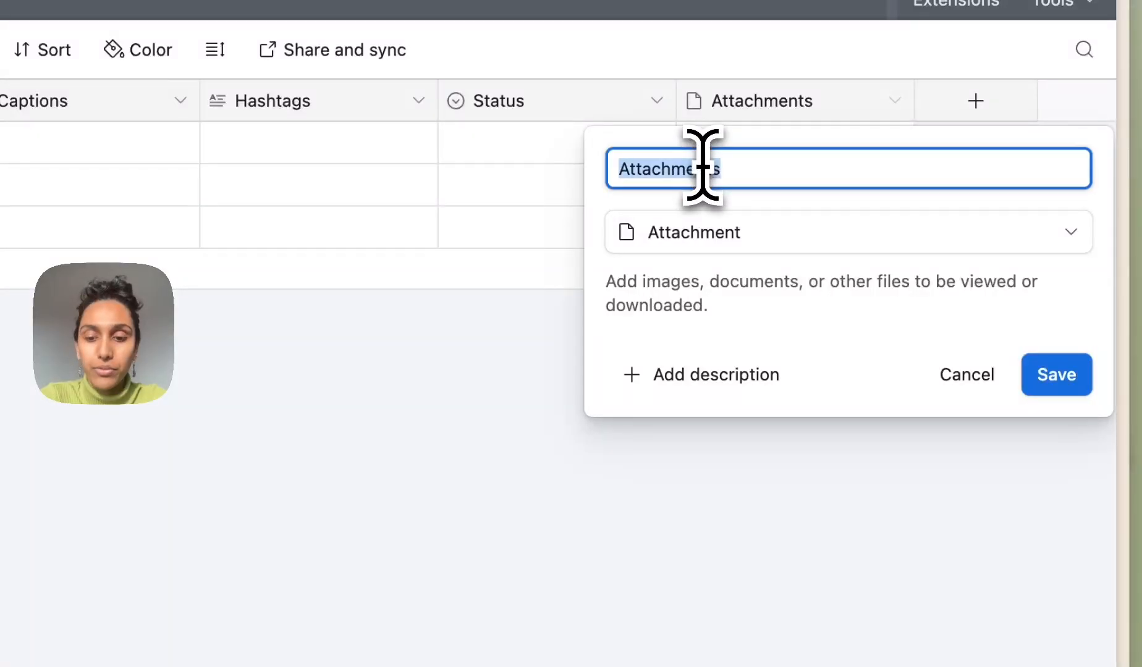
type("Photos")
left_click(1028, 374)
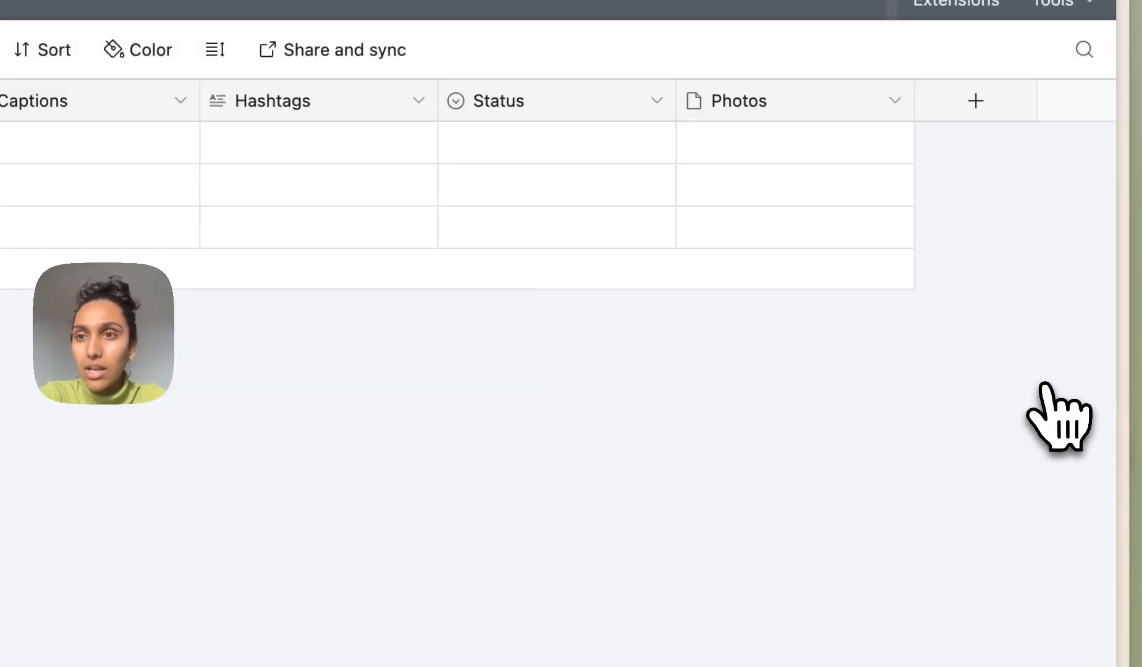
- Add an Attachment field named Videos after the Photos field
left_click(951, 111)
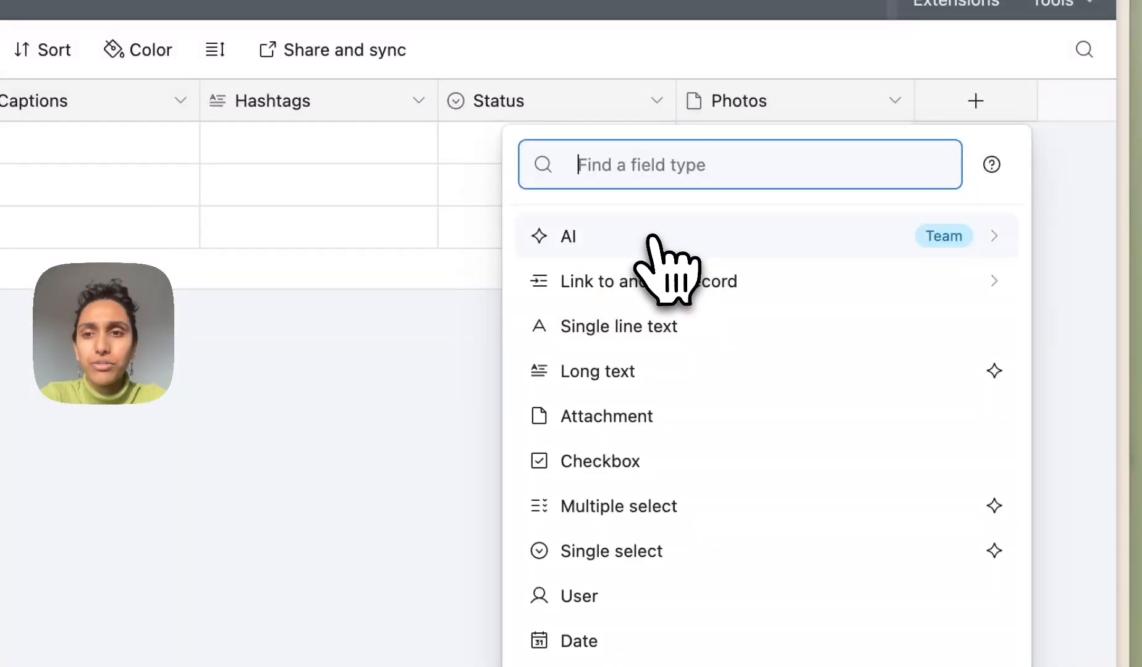
scroll(637, 575, "down", 5)
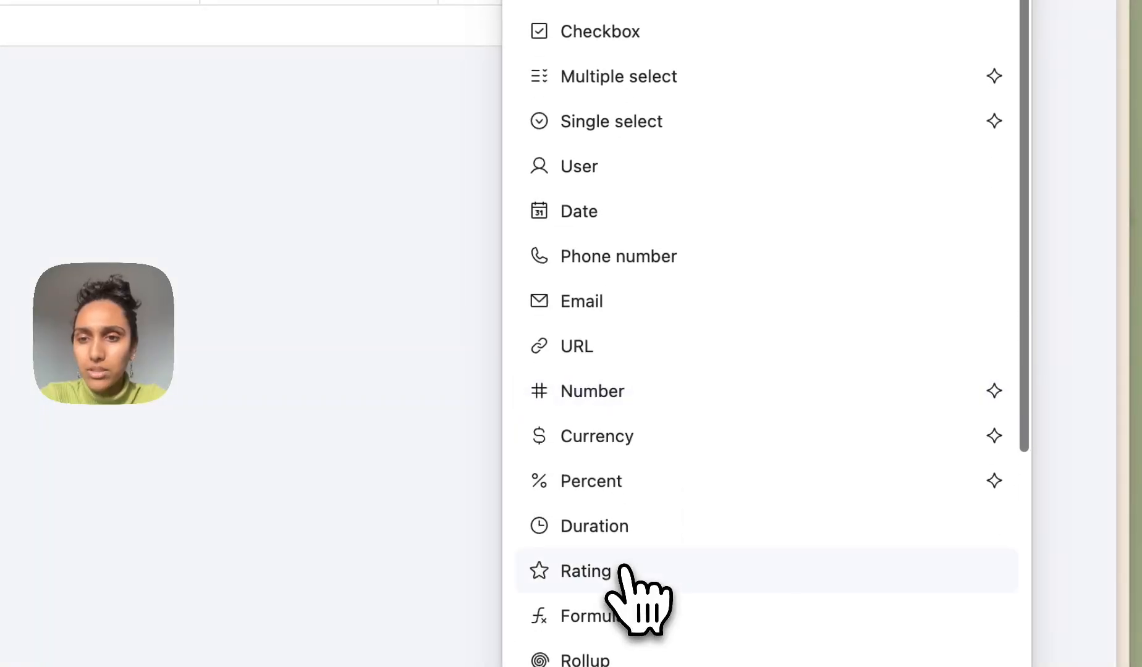
scroll(639, 577, "up", 5)
left_click(626, 172)
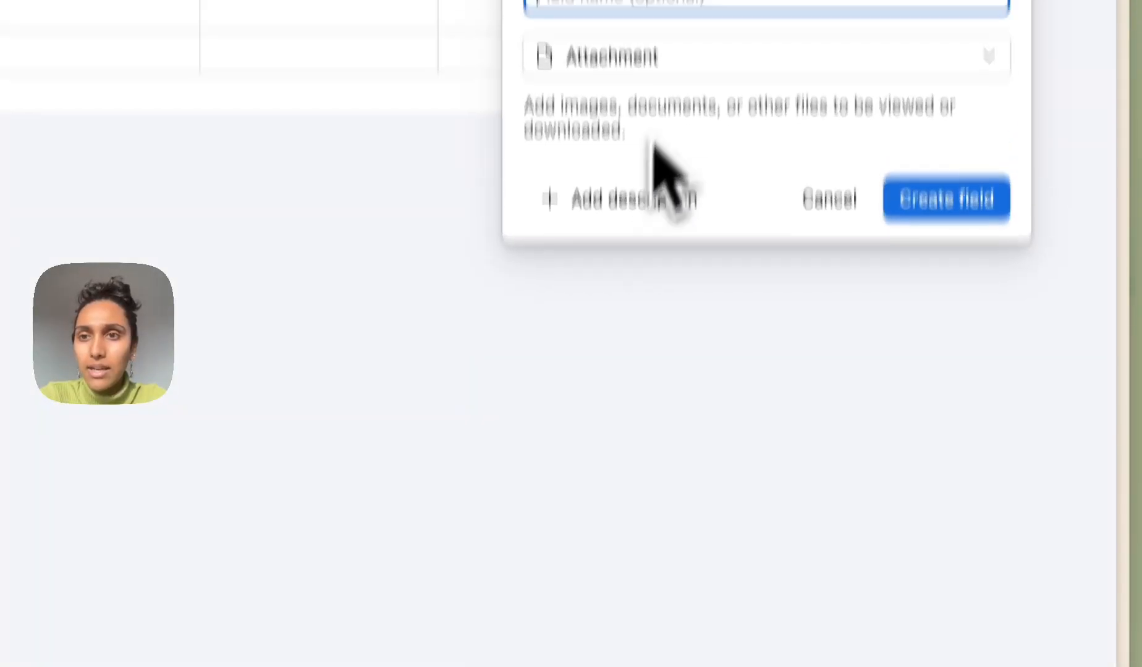
type("A")
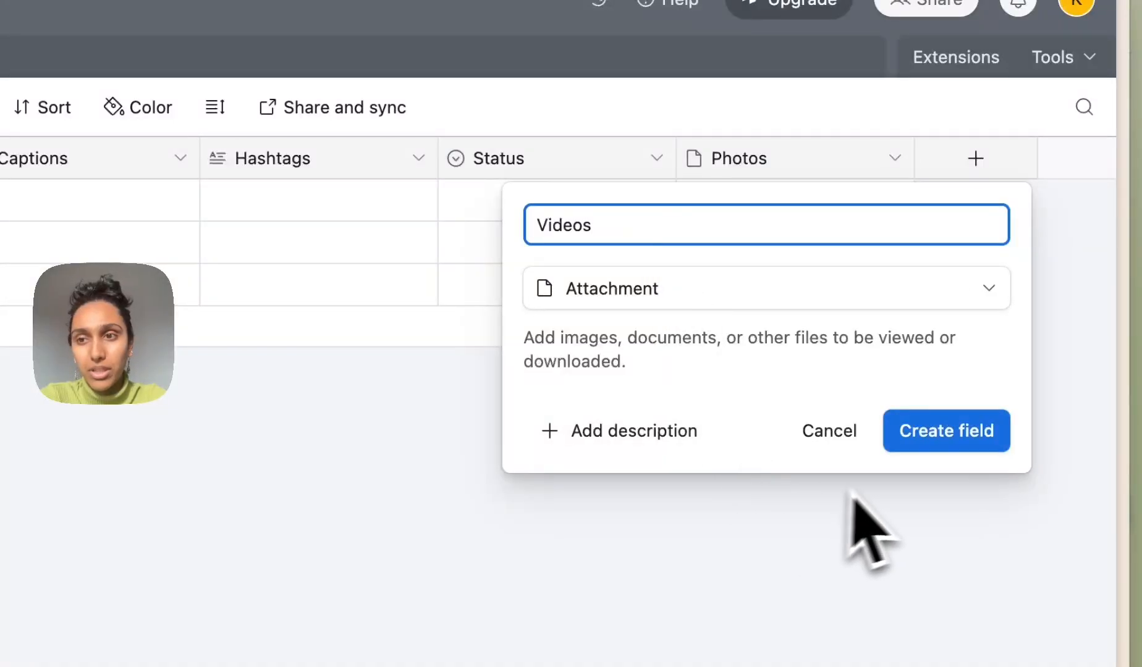
left_click(947, 448)
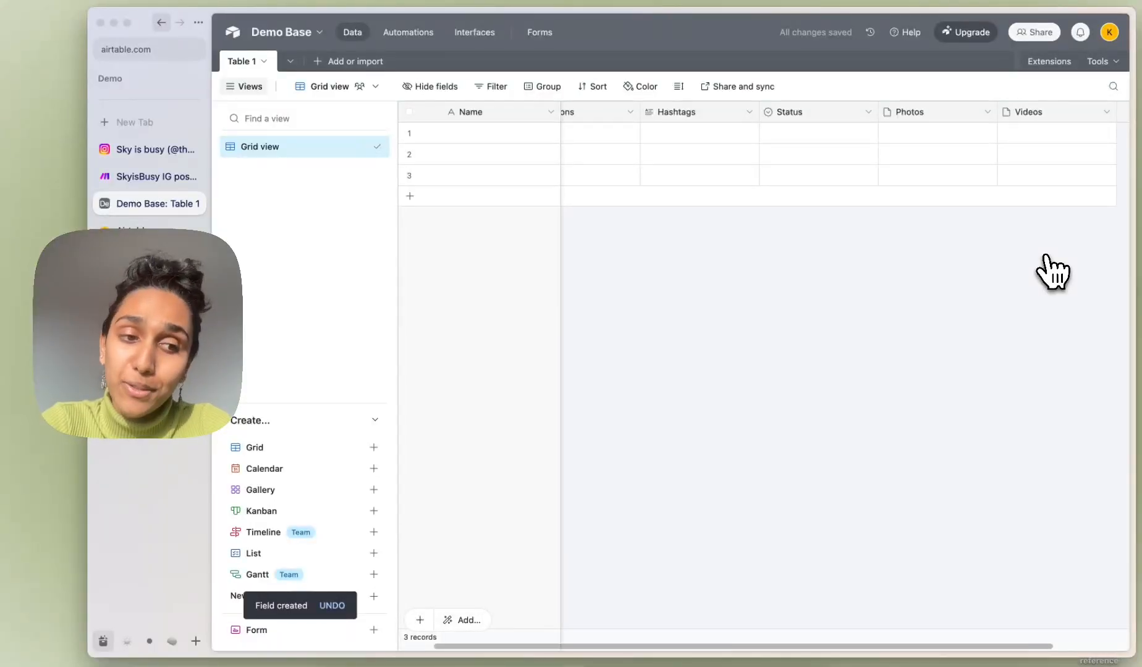
- Start adding another field after the Videos field
scroll(969, 172, "right", 2)
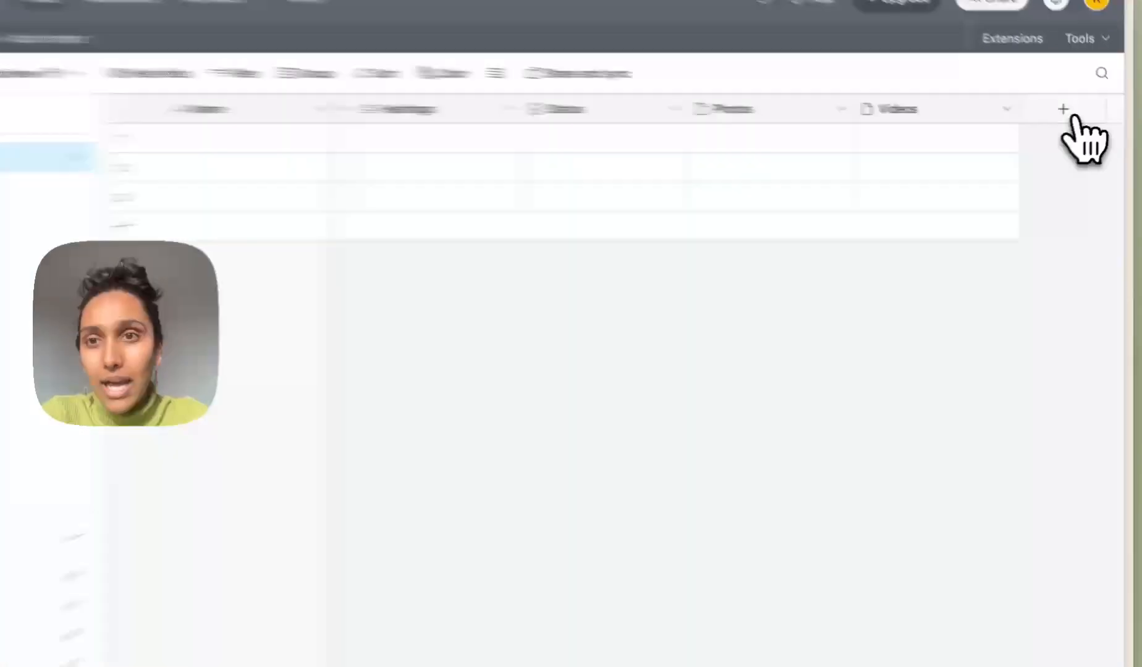
left_click(1073, 116)
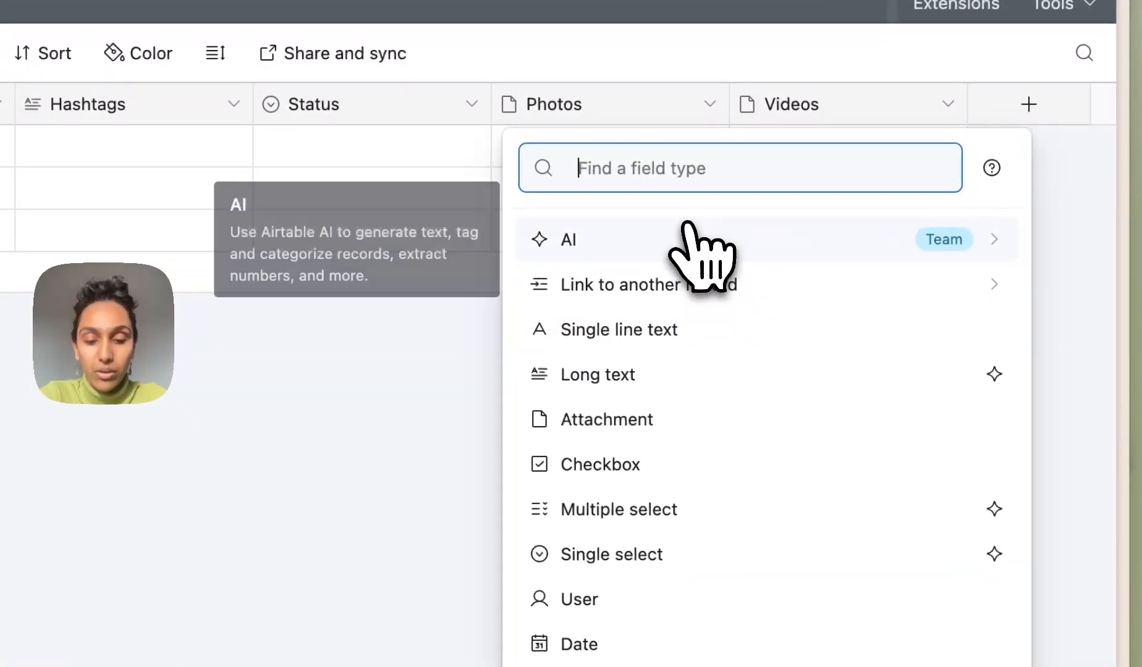
type("Post")
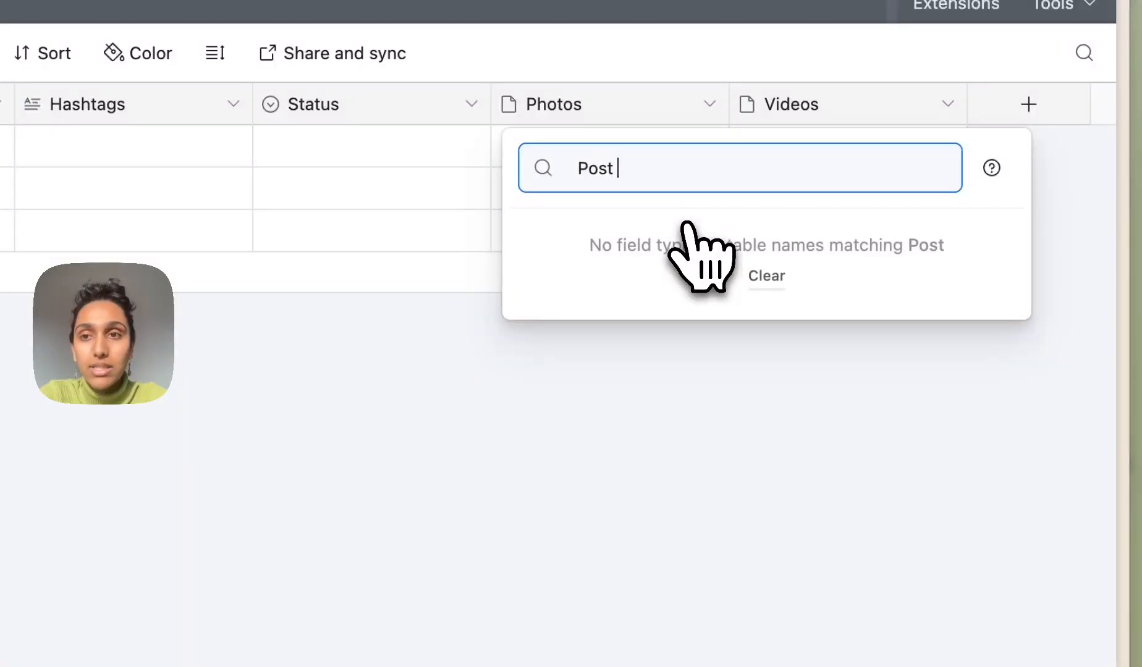
key("BackSpace")
key("BackSpace")
key("BackSpace")
key("BackSpace")
key("BackSpace")
key("BackSpace")
key("BackSpace")
key("BackSpace")
key("BackSpace")
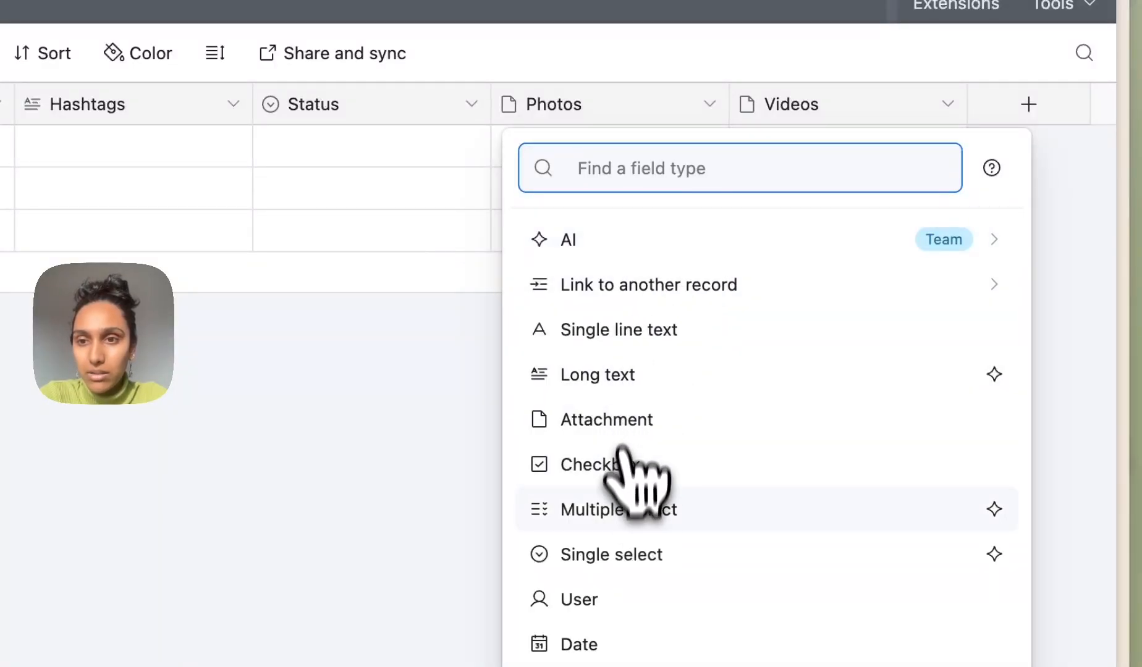
- Create the field as a Single select named Post Type with the options Photo, Reel and Carousel
left_click(633, 553)
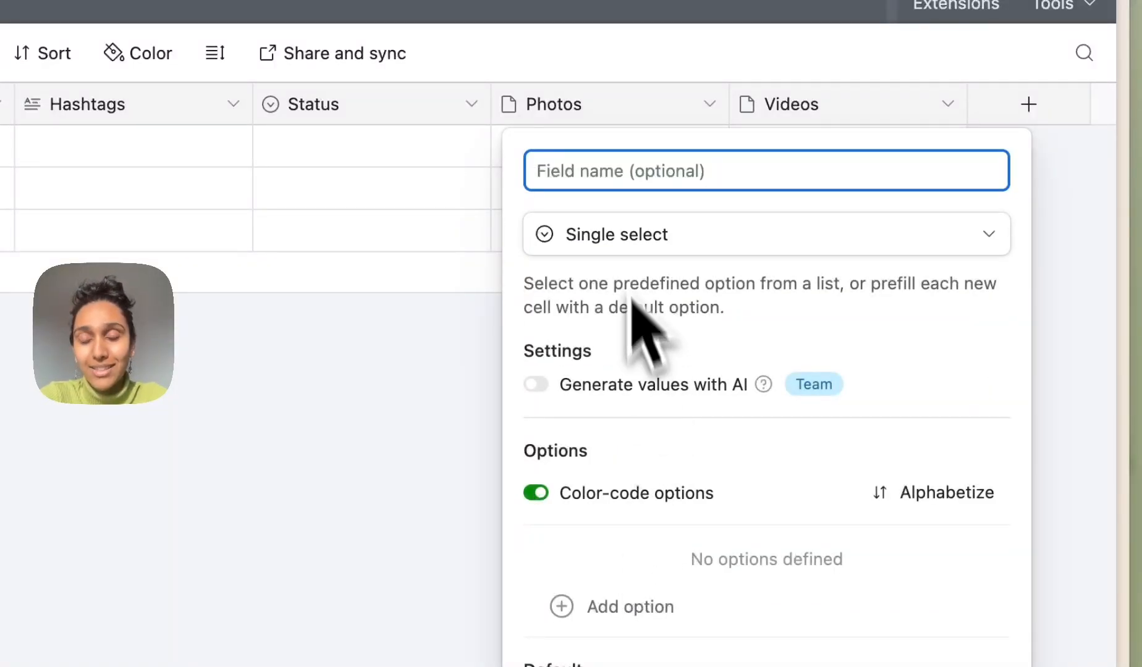
type("Post Type")
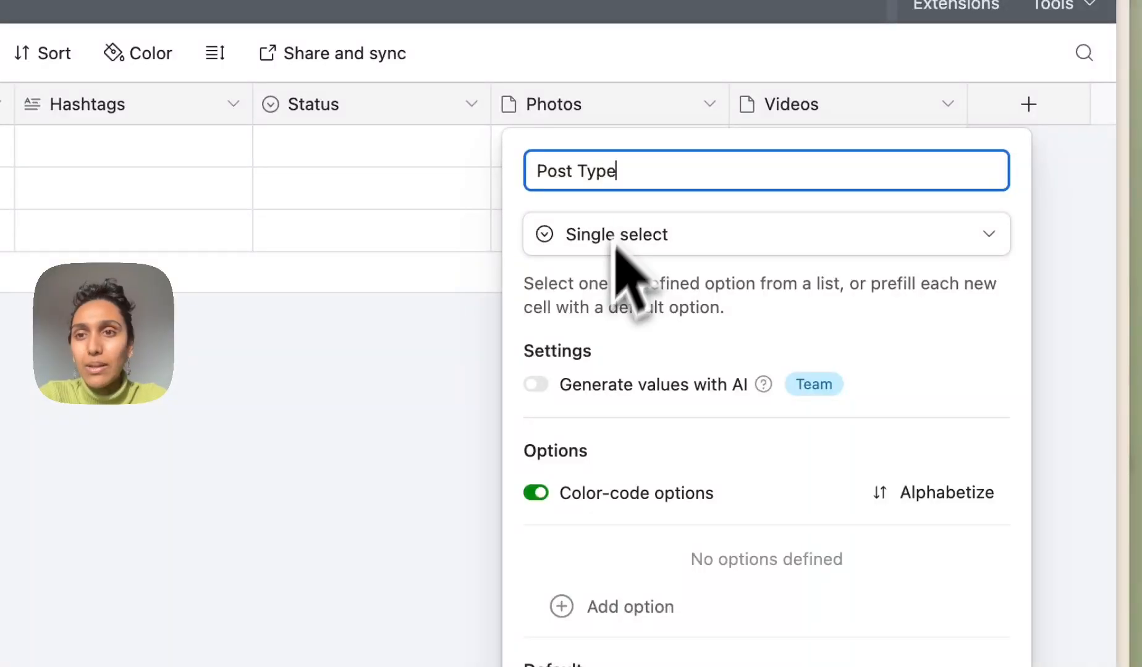
left_click(630, 611)
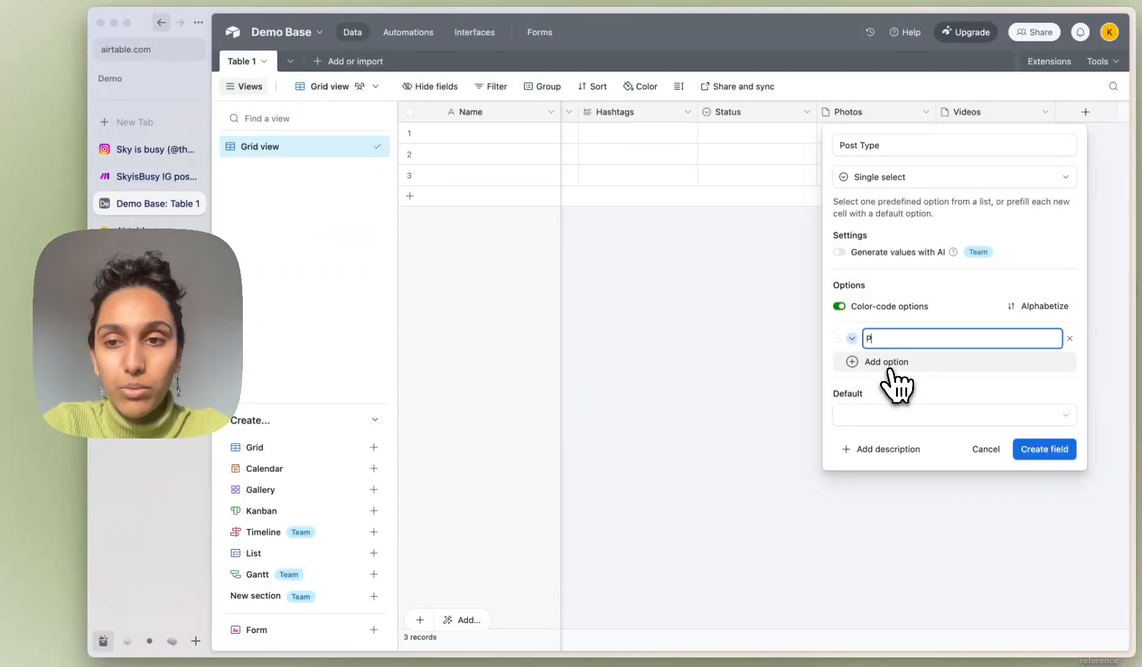
left_click(887, 363)
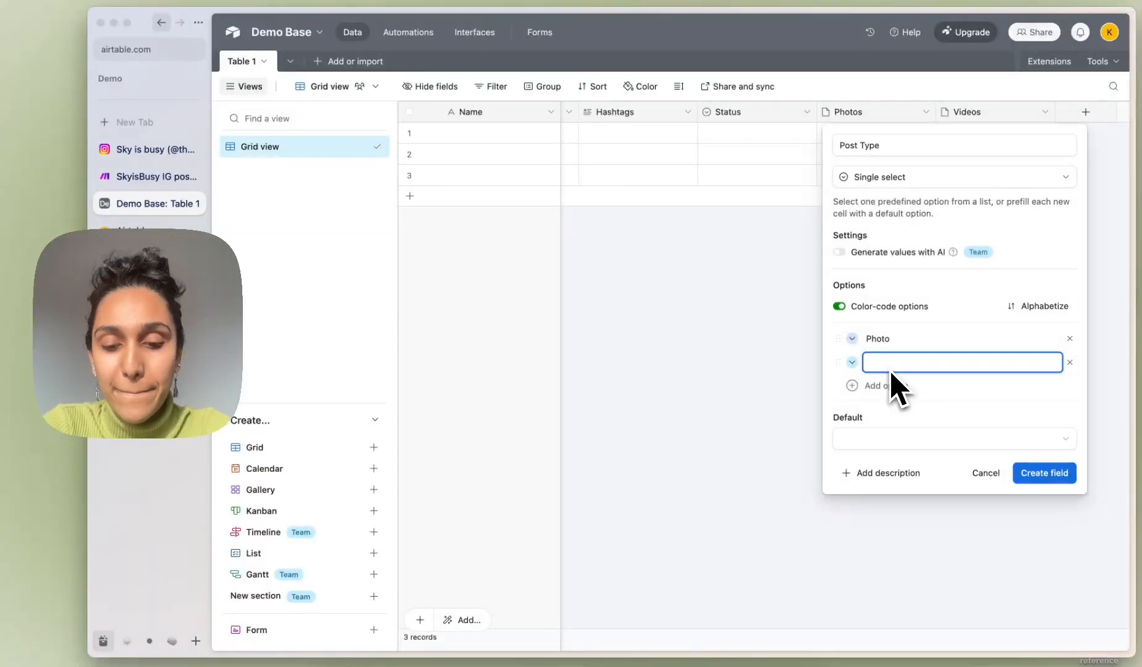
key("Return")
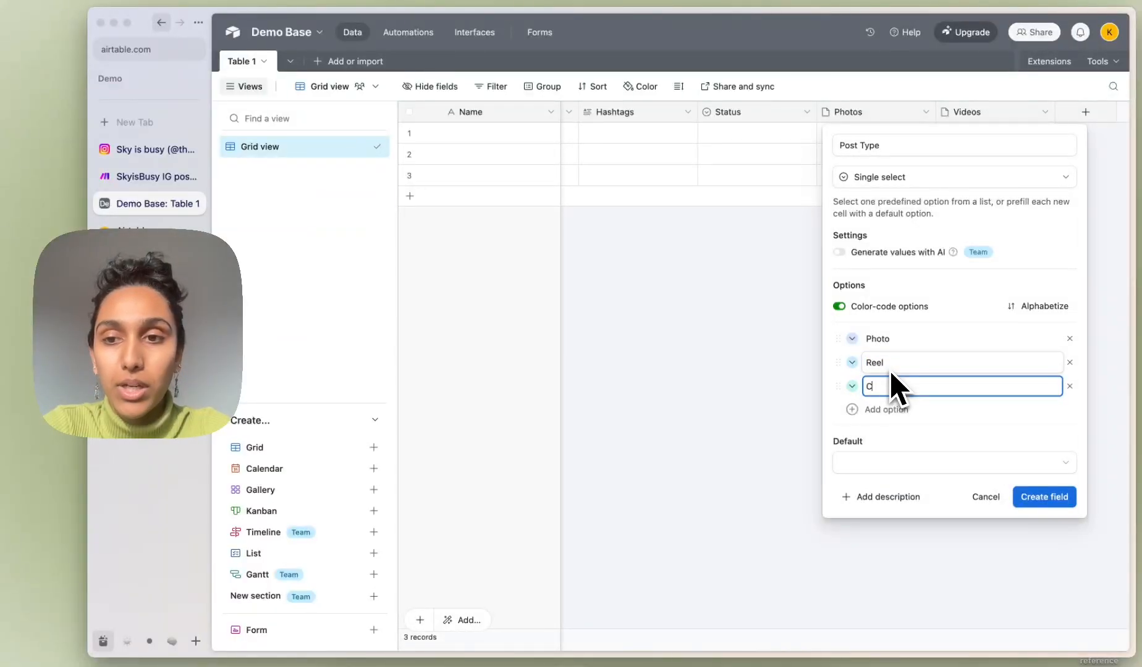
type("Carousel")
key("Return")
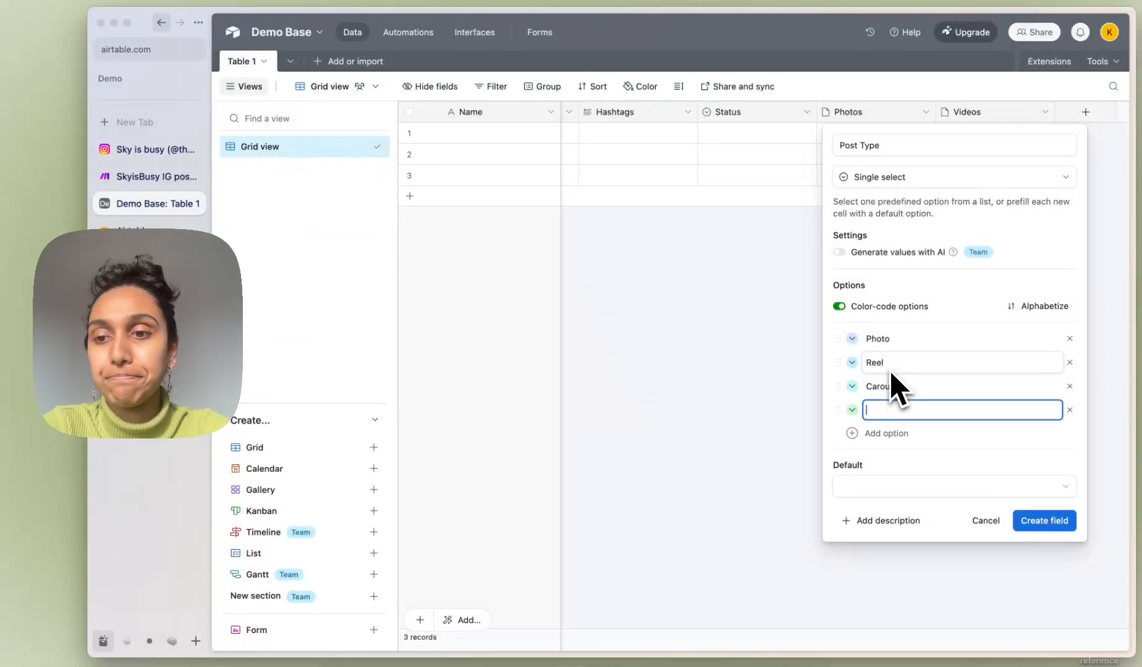
left_click(1050, 522)
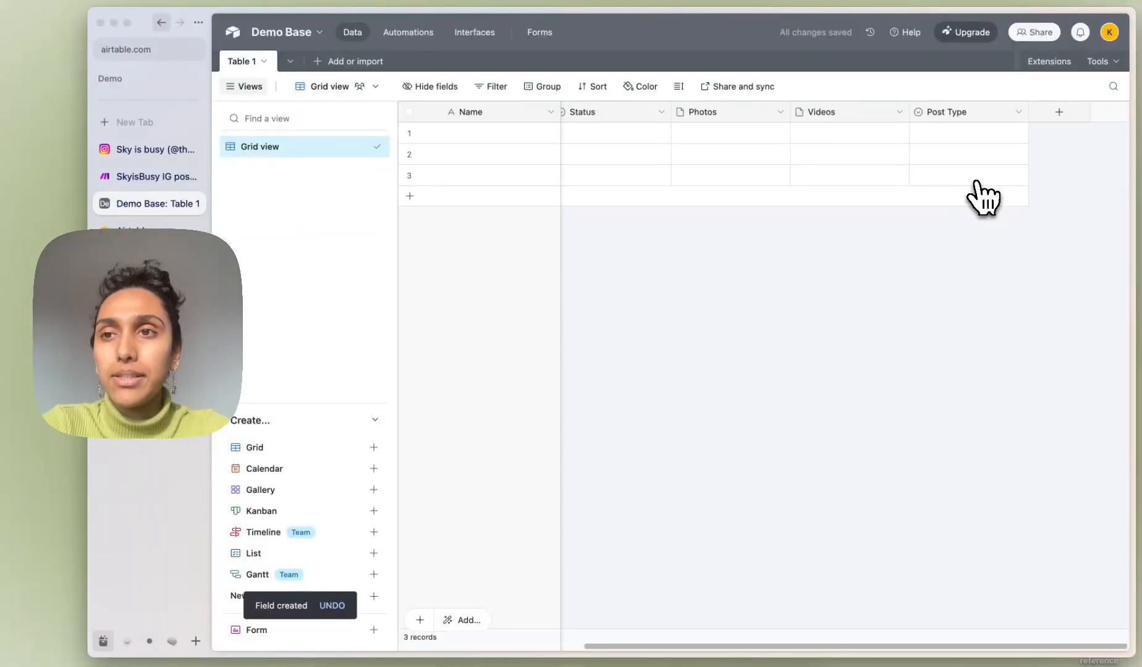
- Add a Date field named Schedule For that includes the time, after the Post Type field
left_click(1058, 113)
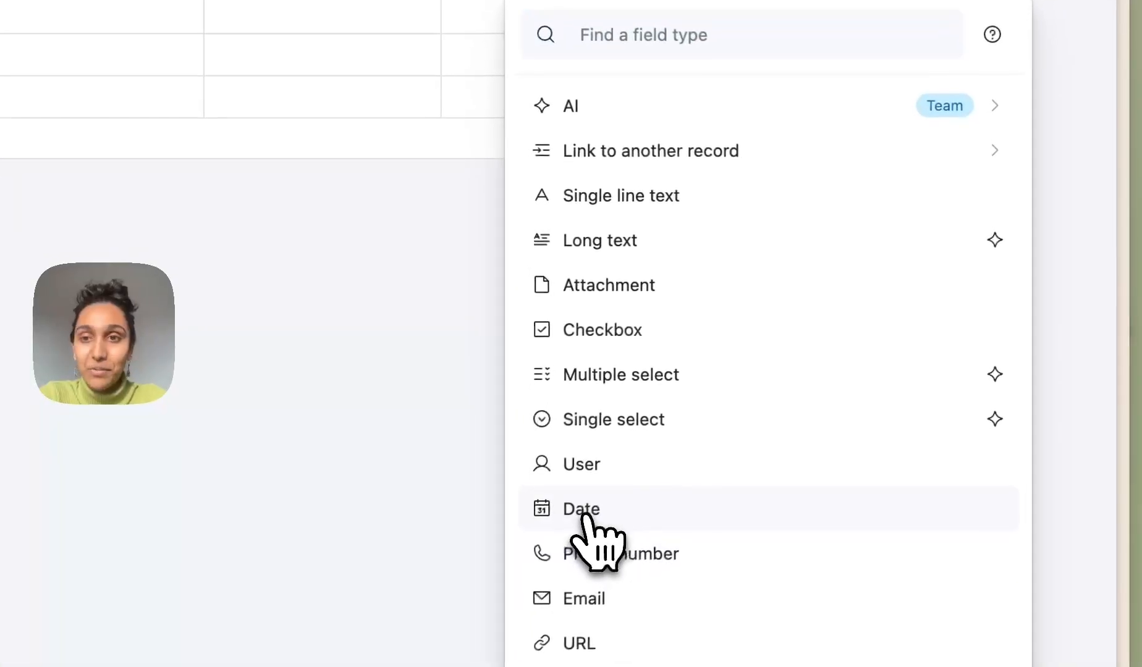
left_click(860, 383)
type("Schedule For")
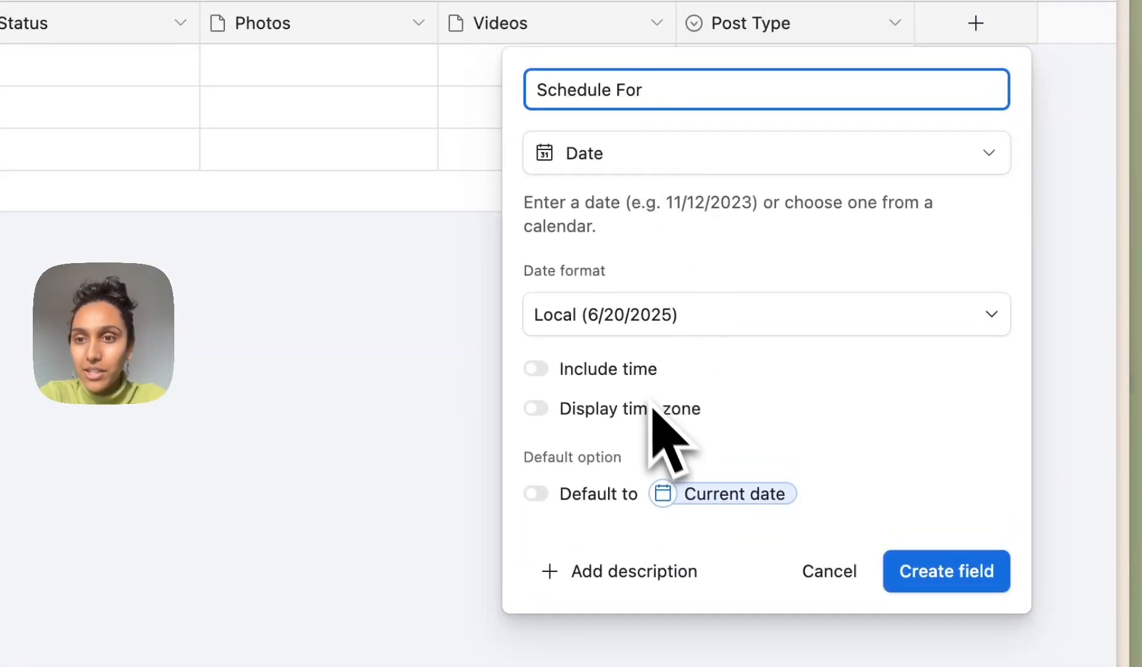
left_click(605, 371)
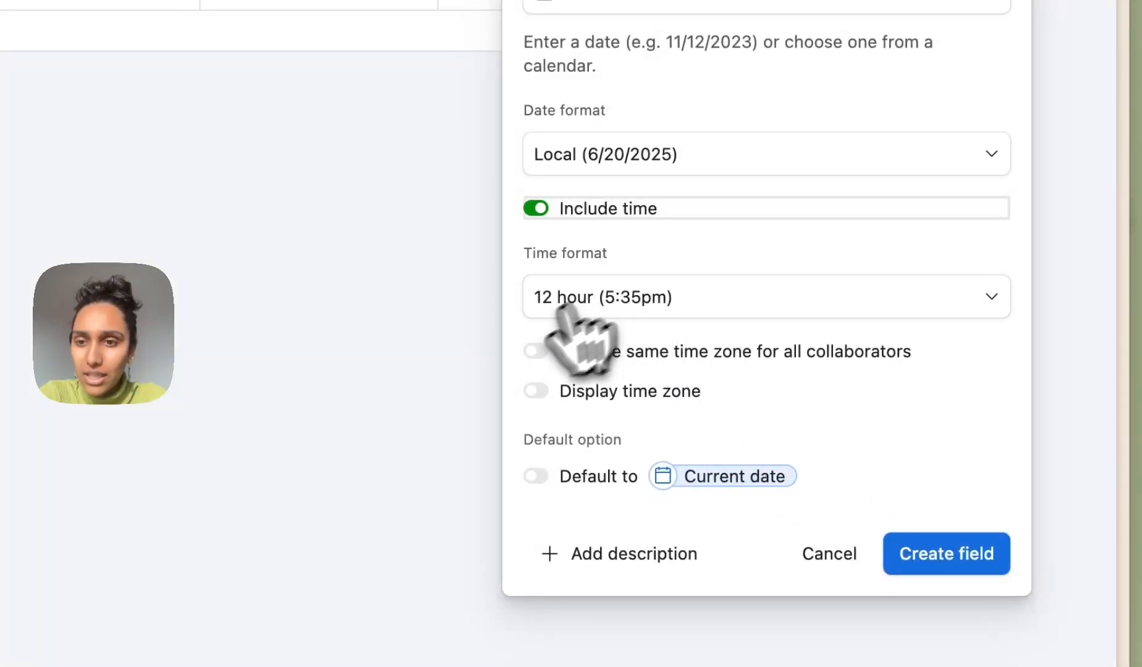
left_click(903, 550)
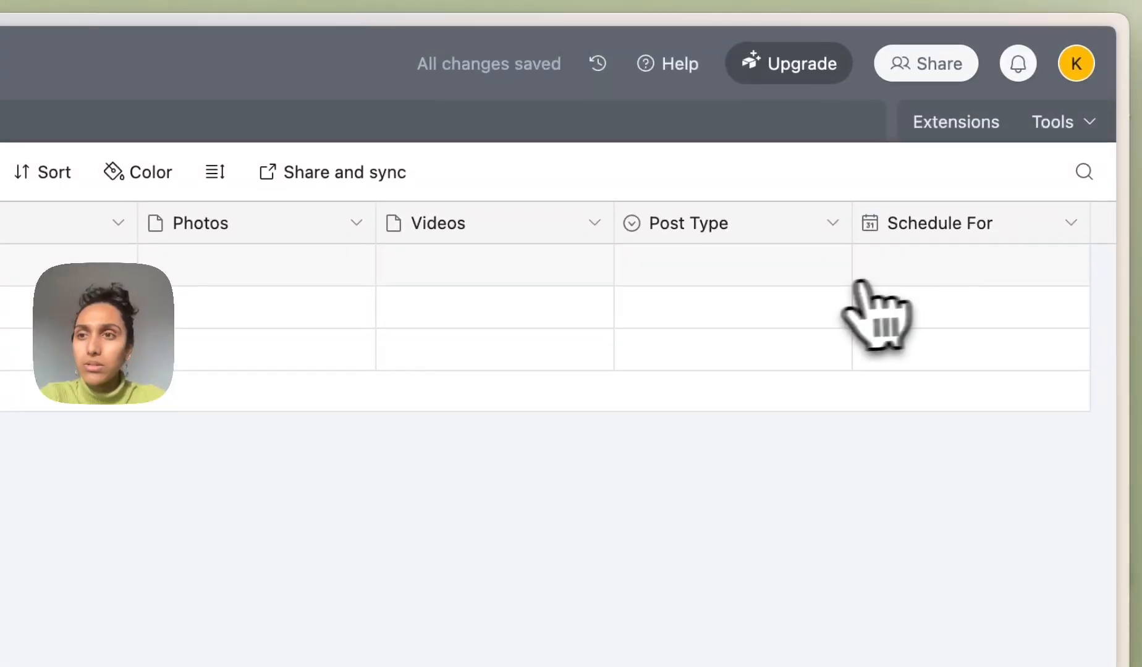
- Add a URL field with a name starting with IG after the Schedule For field
scroll(855, 290, "right", 5)
left_click(965, 236)
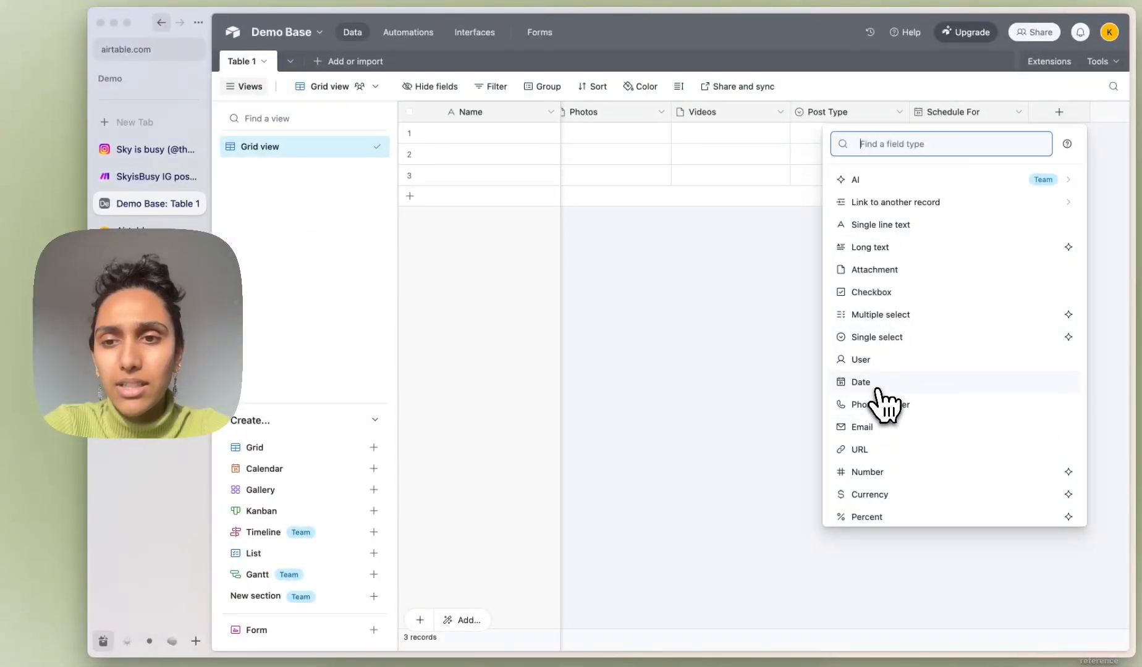
left_click(876, 449)
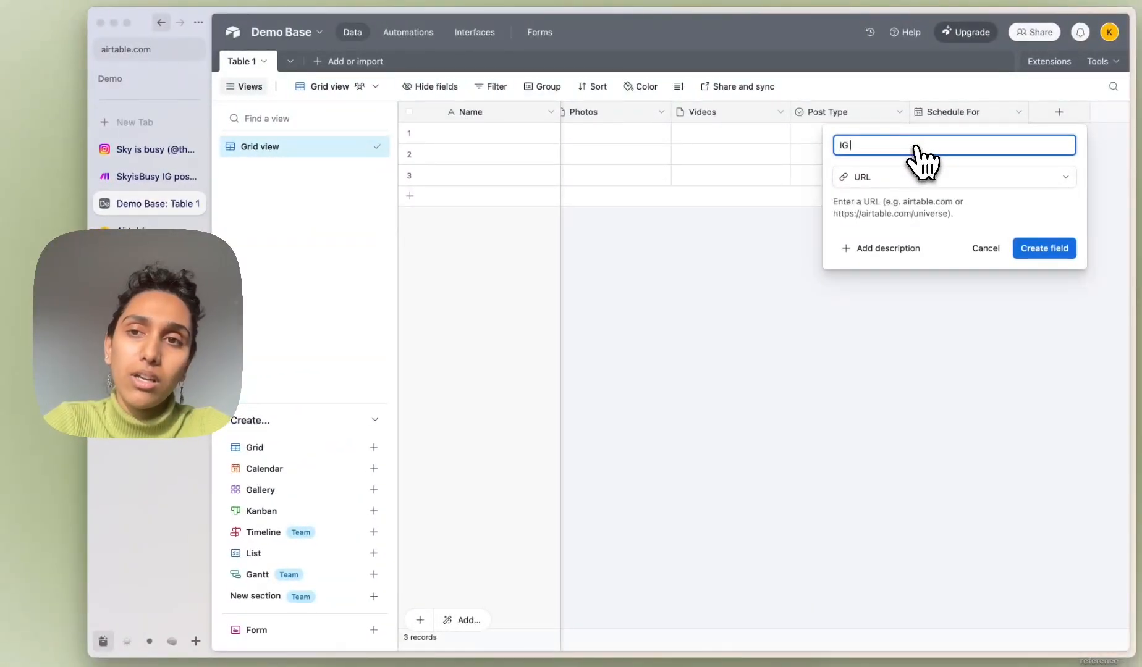
key("Return")
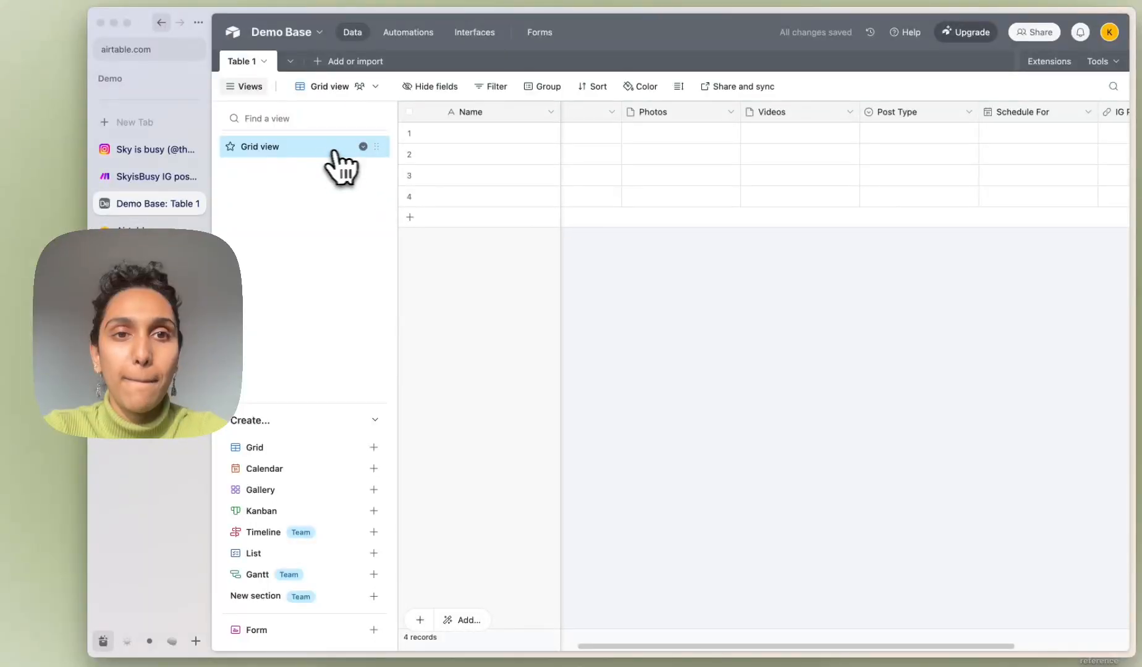
- Rename the table's Grid view as brain dump
left_click(364, 147)
left_click(407, 210)
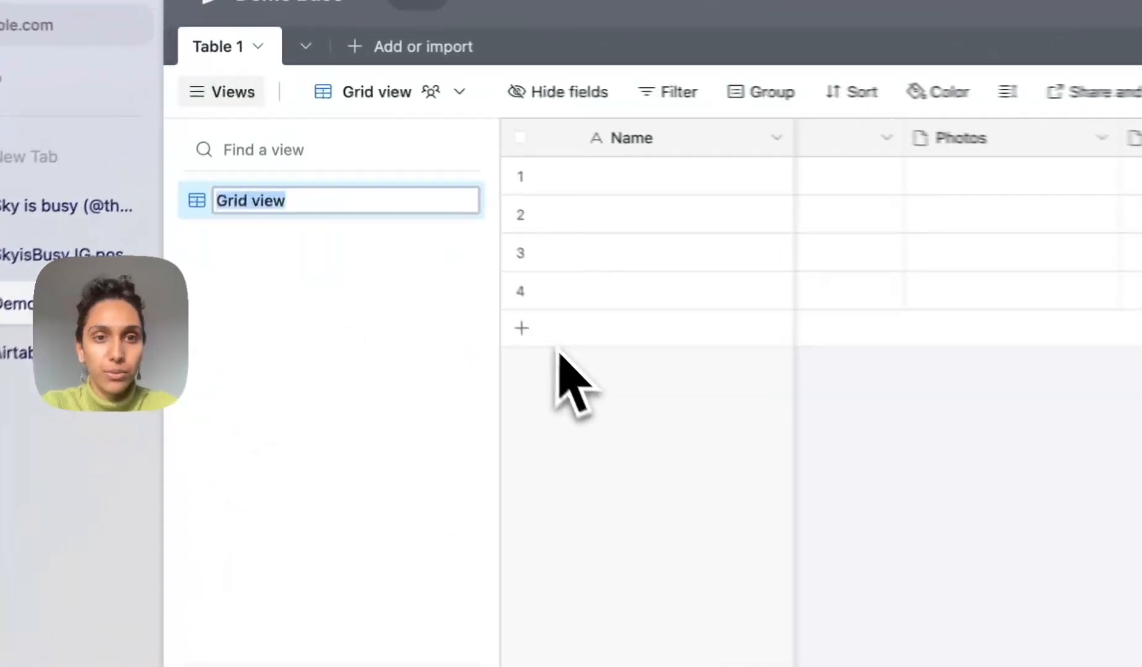
type("brain dump")
key("Return")
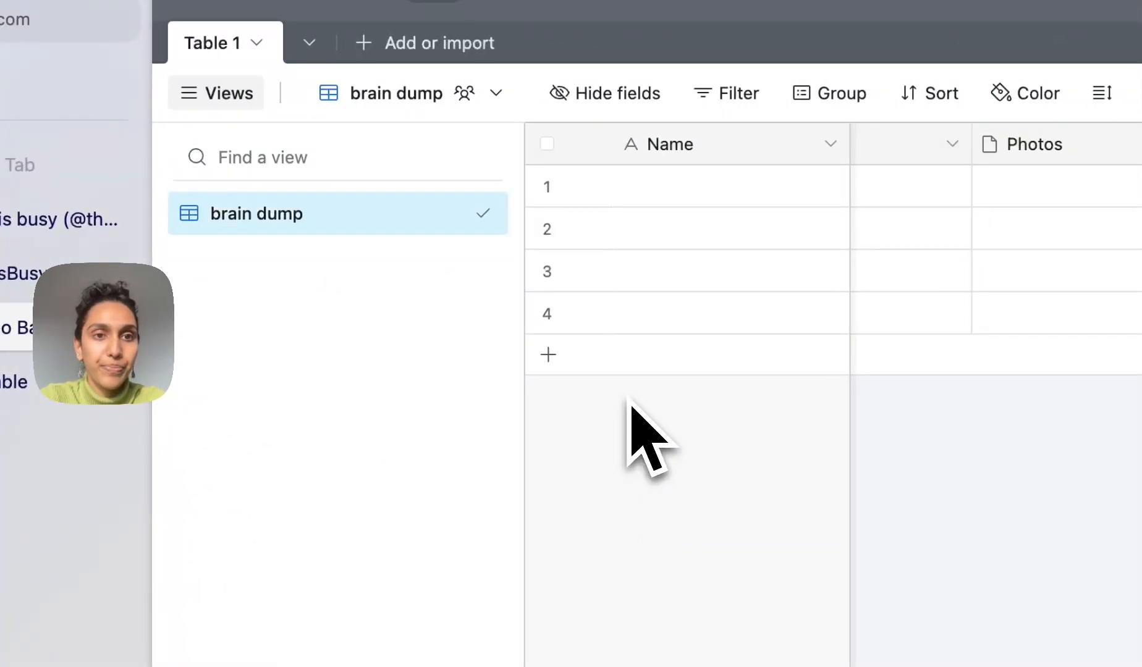
- Duplicate the brain dump view and name the copy Live and published
left_click(454, 213)
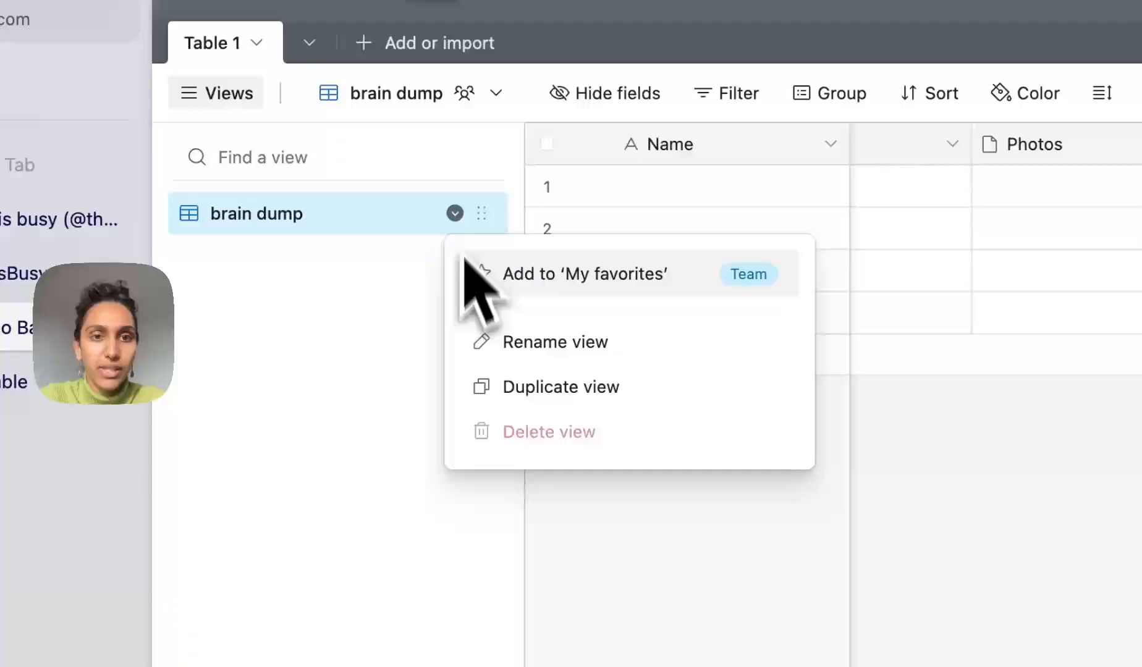
left_click(522, 386)
left_click(454, 256)
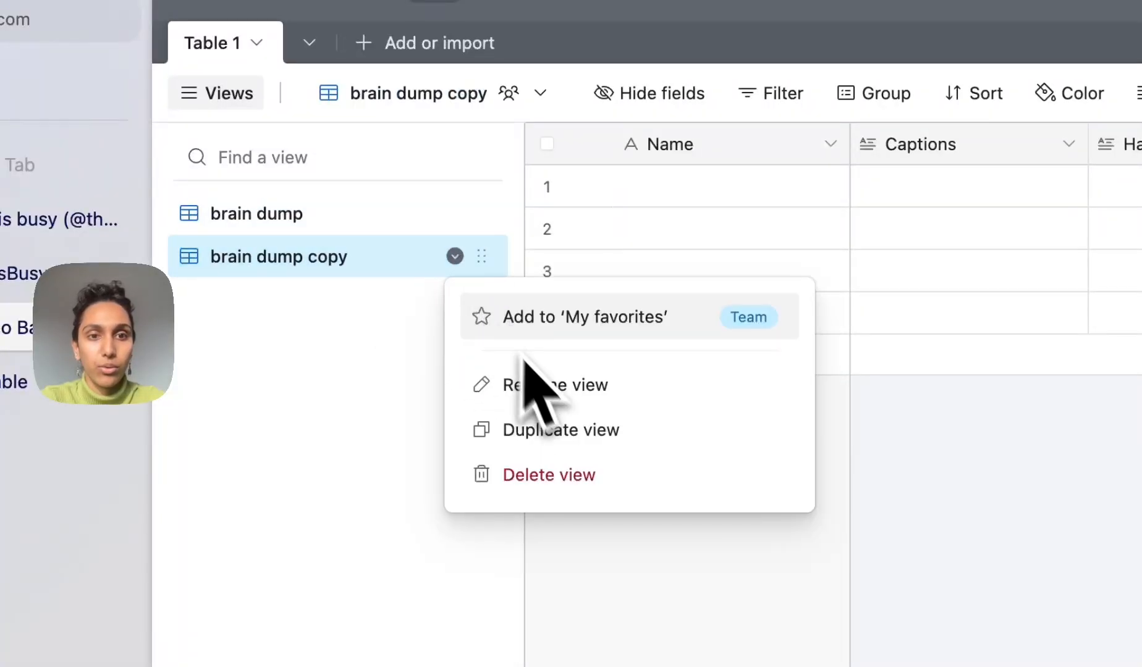
left_click(542, 386)
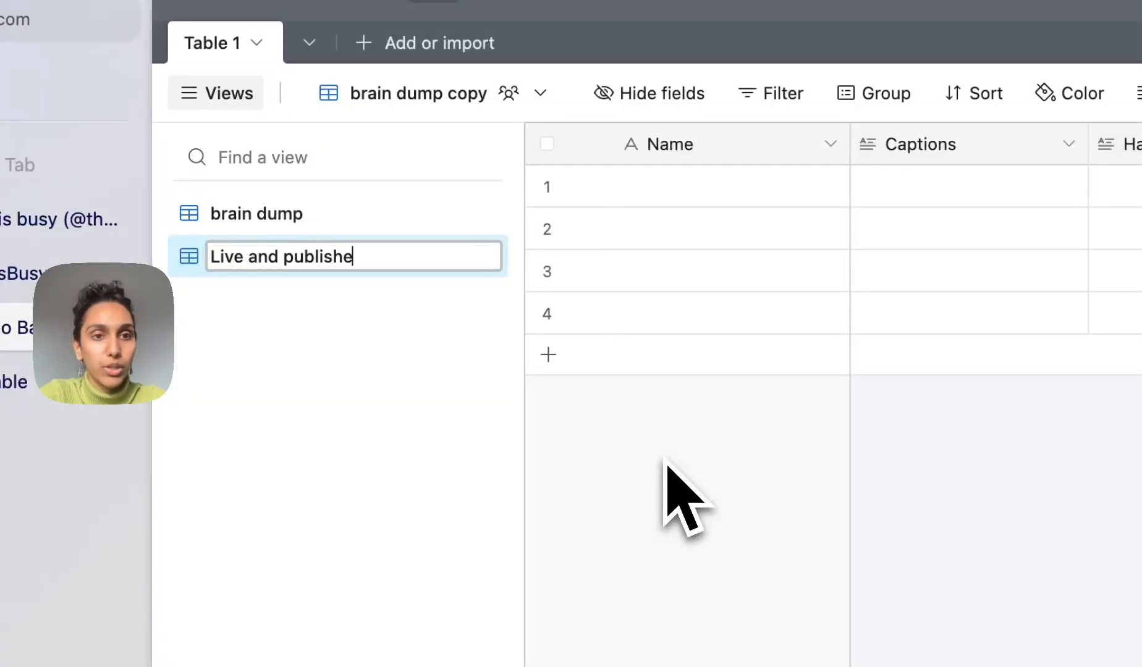
type("d")
key("Return")
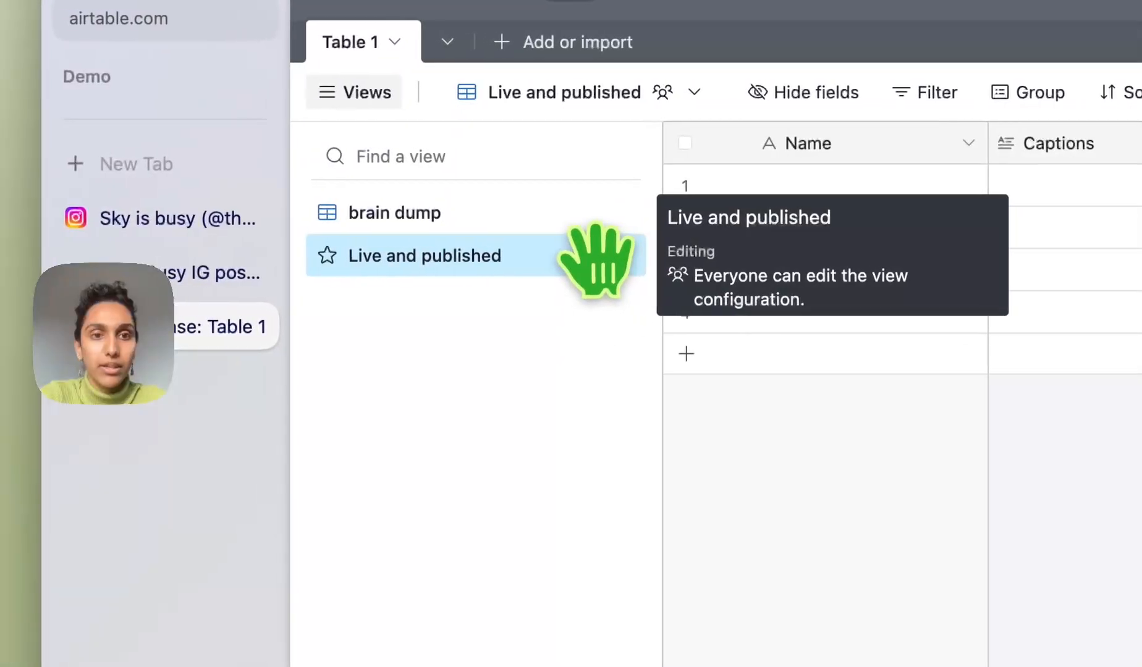
- Duplicate the Live and published view and name the copy All Posts
left_click(593, 255)
left_click(700, 426)
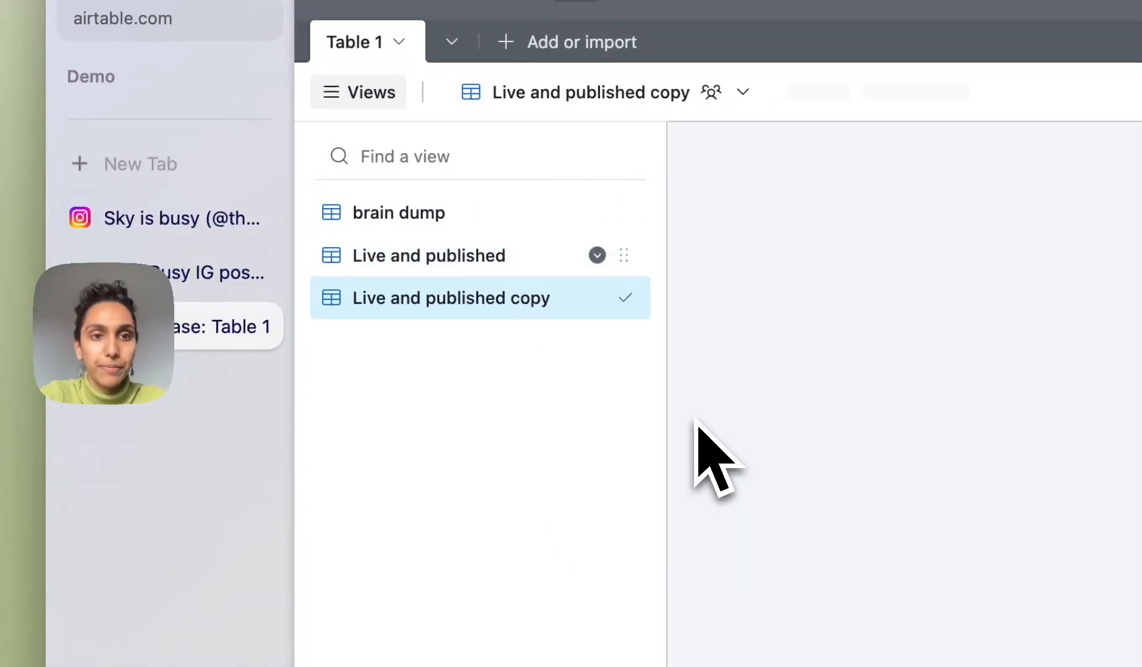
left_click(596, 297)
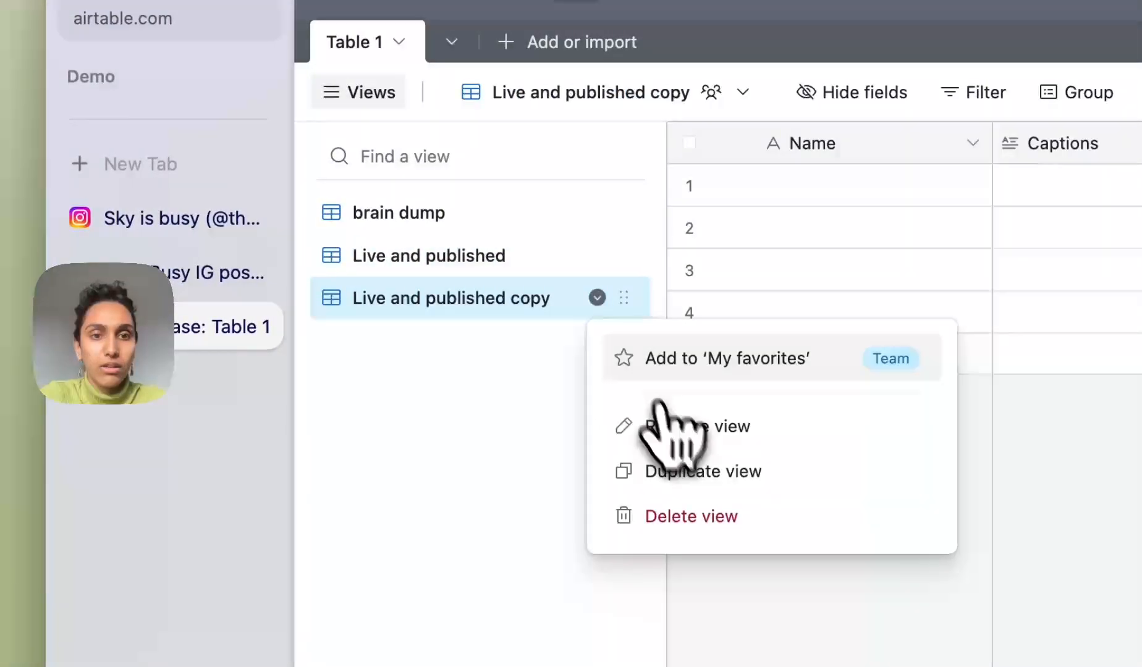
left_click(676, 434)
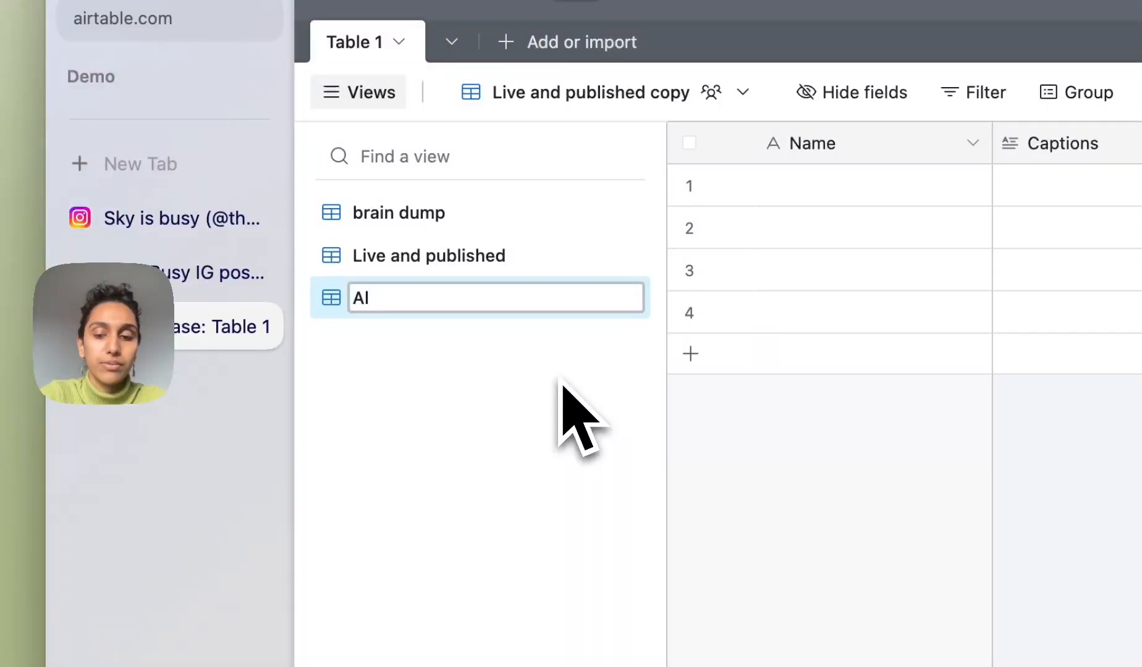
type("All Posts")
key("Return")
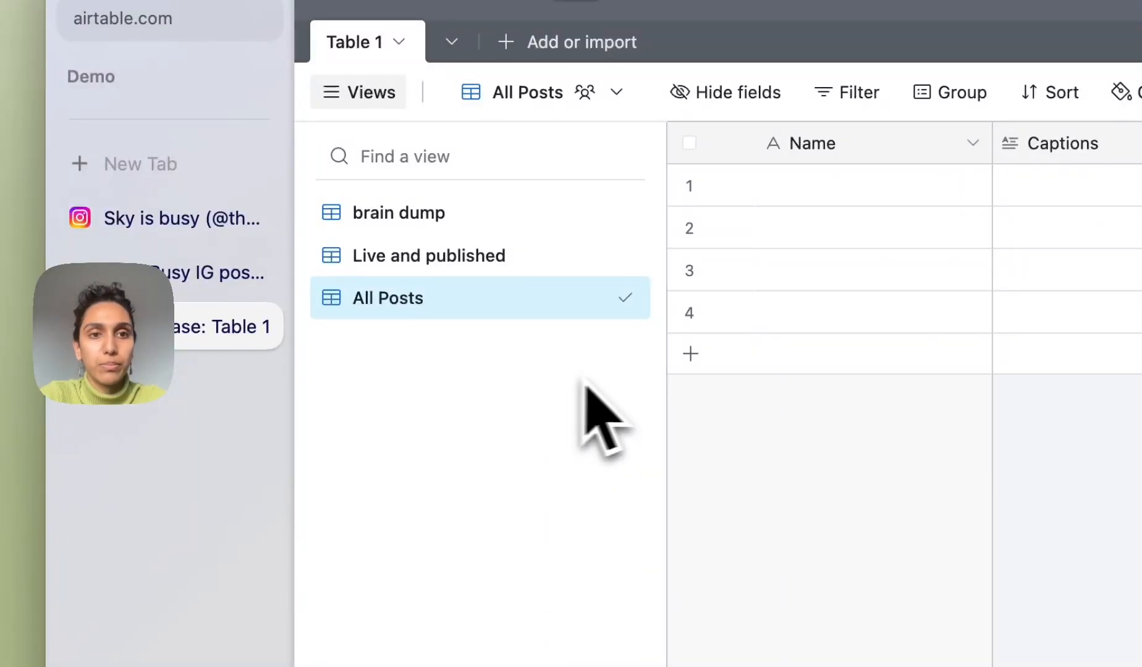
- Duplicate the Live and published view and name the copy Done
left_click(596, 254)
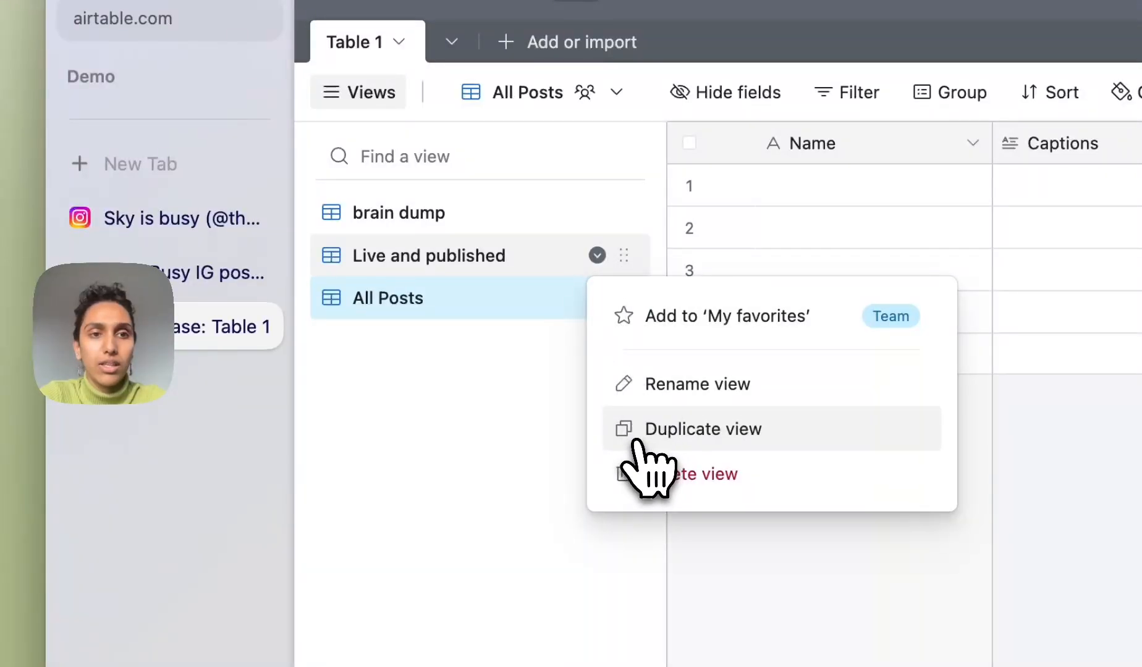
left_click(639, 429)
left_click(596, 298)
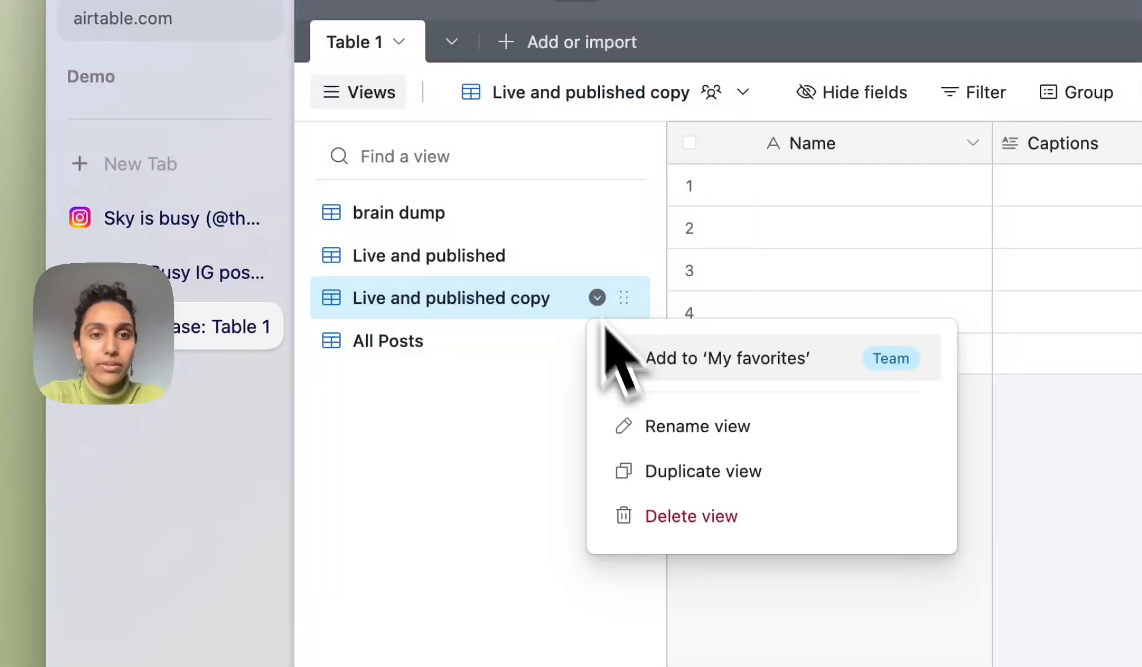
left_click(661, 433)
type("Done")
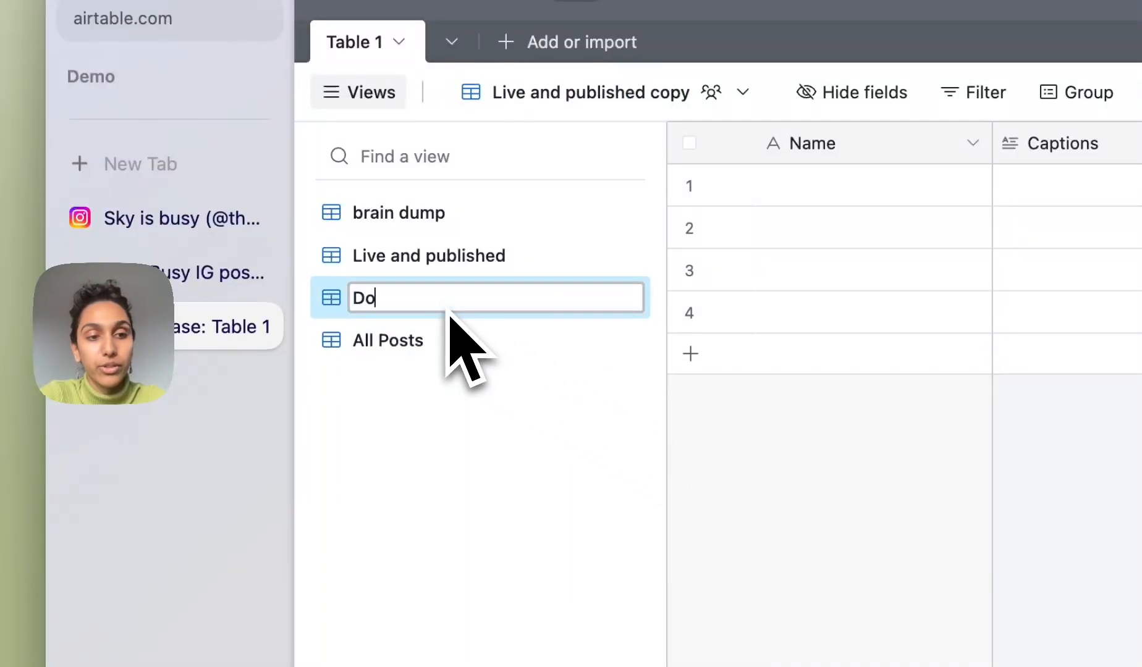
key("Return")
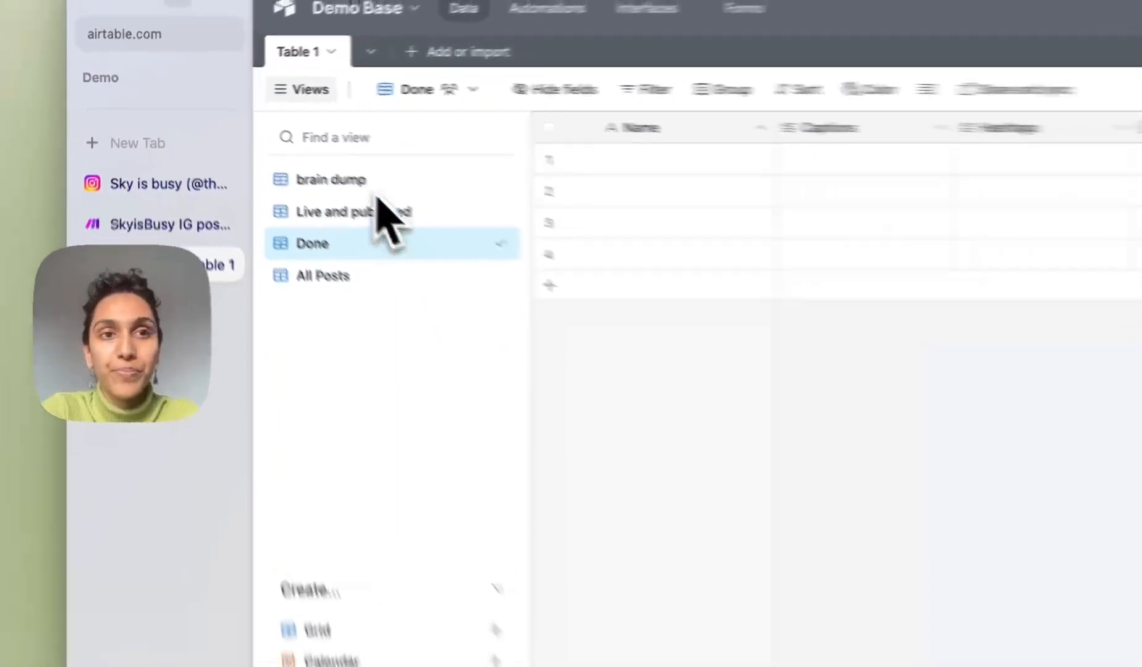
- Switch to the Sky is Busy base and examine the Status filter of its Working view
left_click(285, 9)
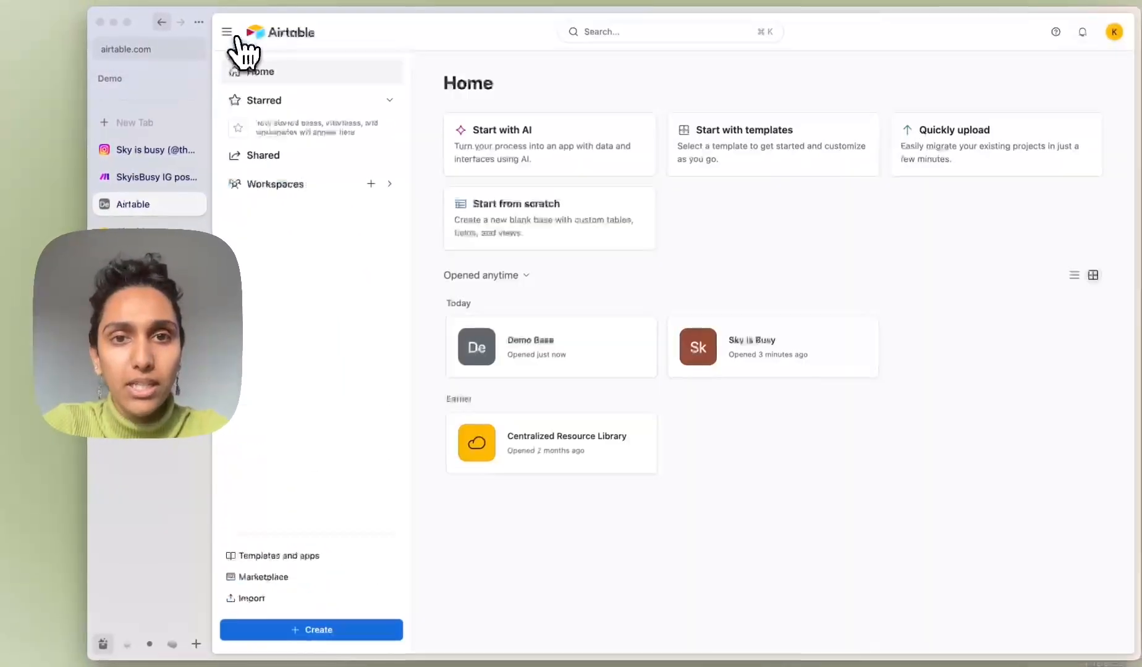
left_click(774, 373)
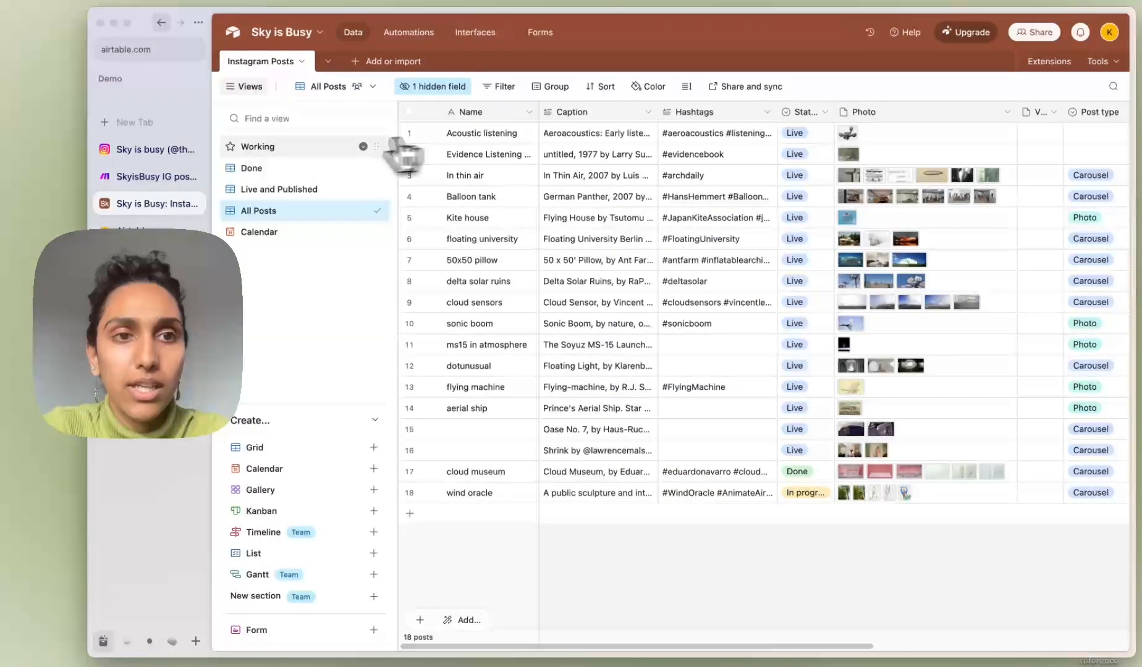
left_click(290, 149)
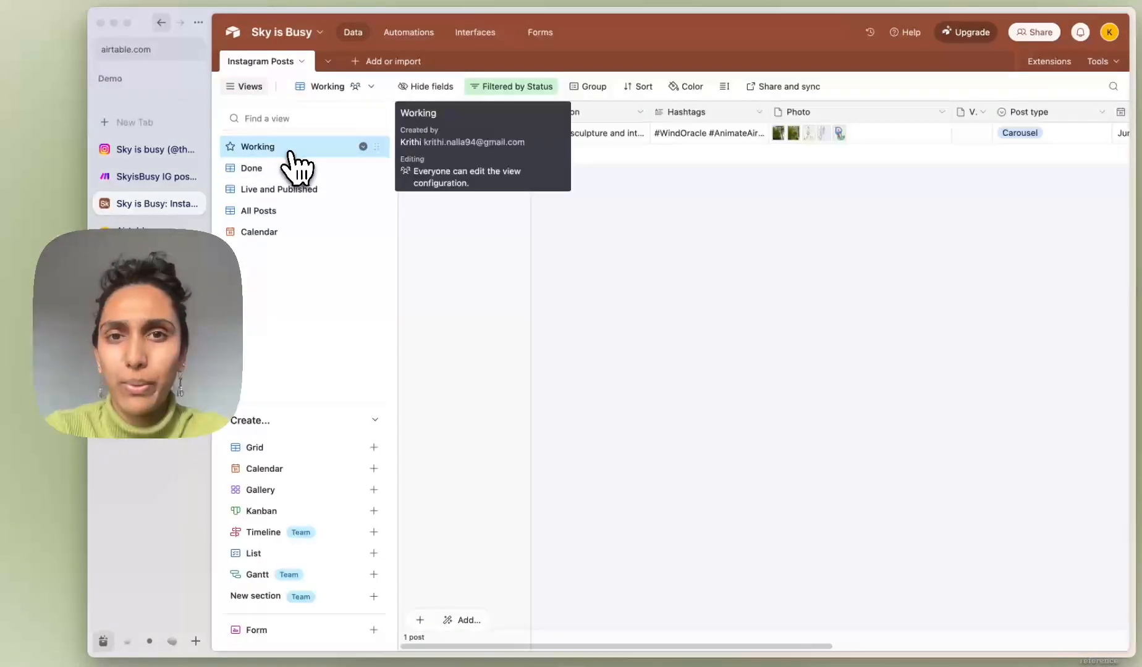
left_click(516, 88)
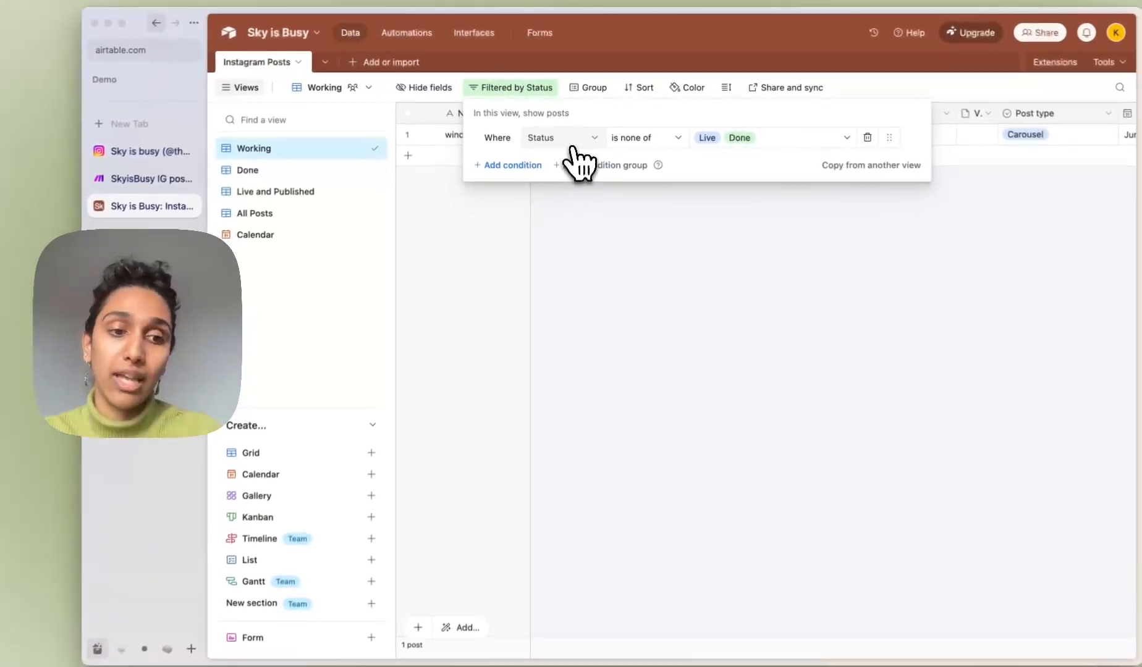
- Examine the Status filters of the Done view and the Live and Published view in the Sky is Busy base
left_click(259, 169)
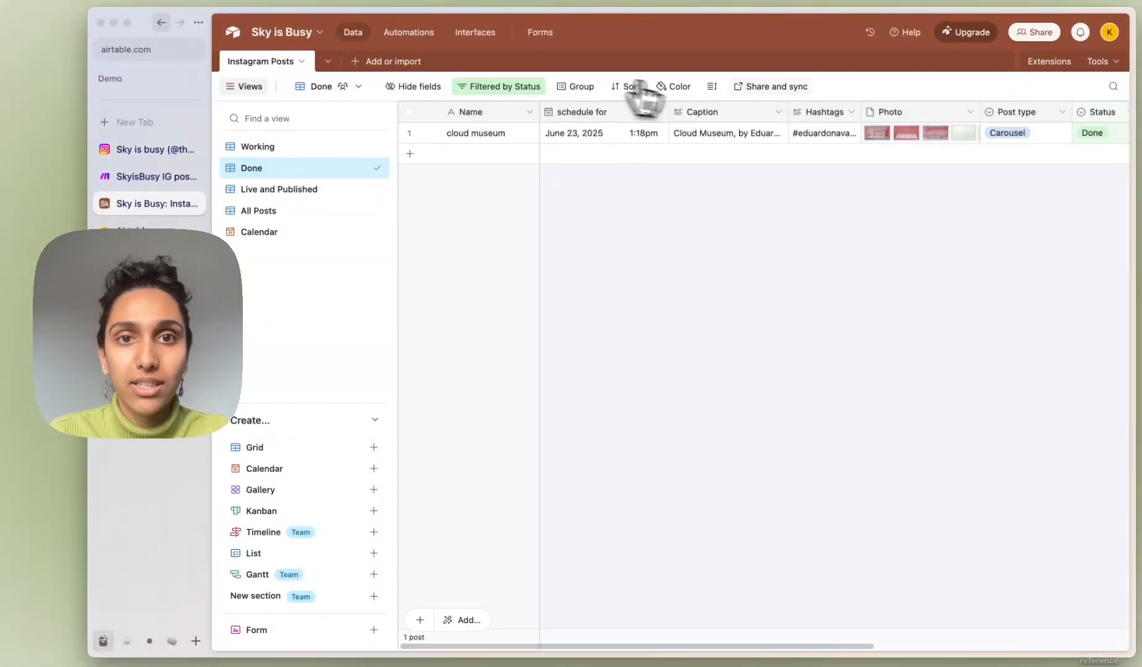
left_click(527, 87)
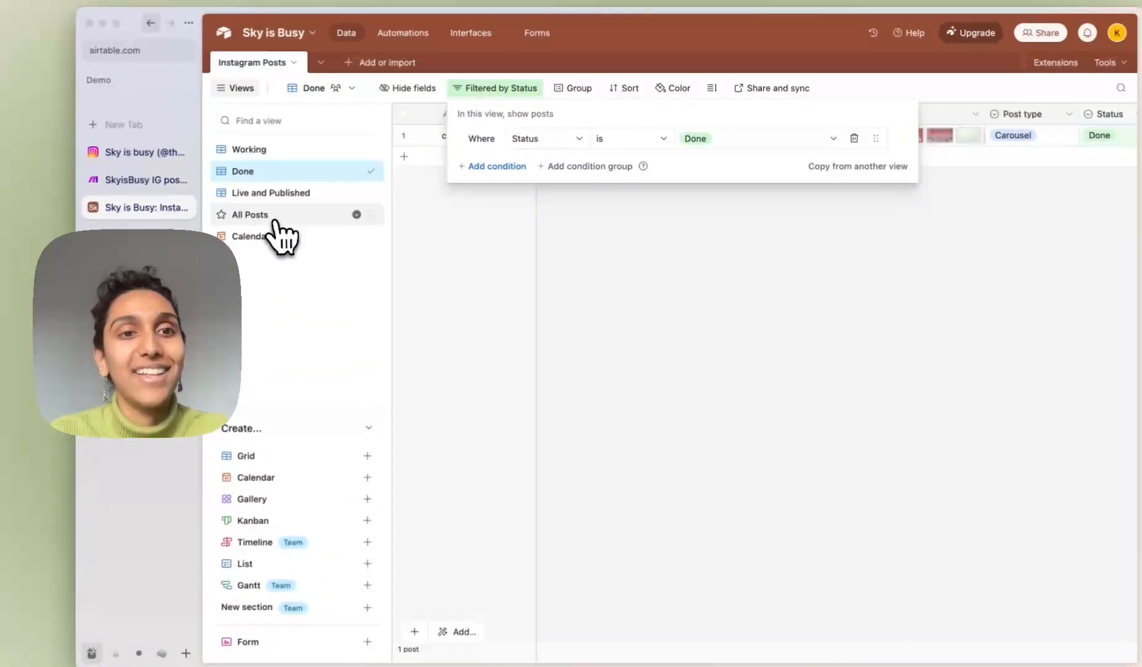
left_click(275, 222)
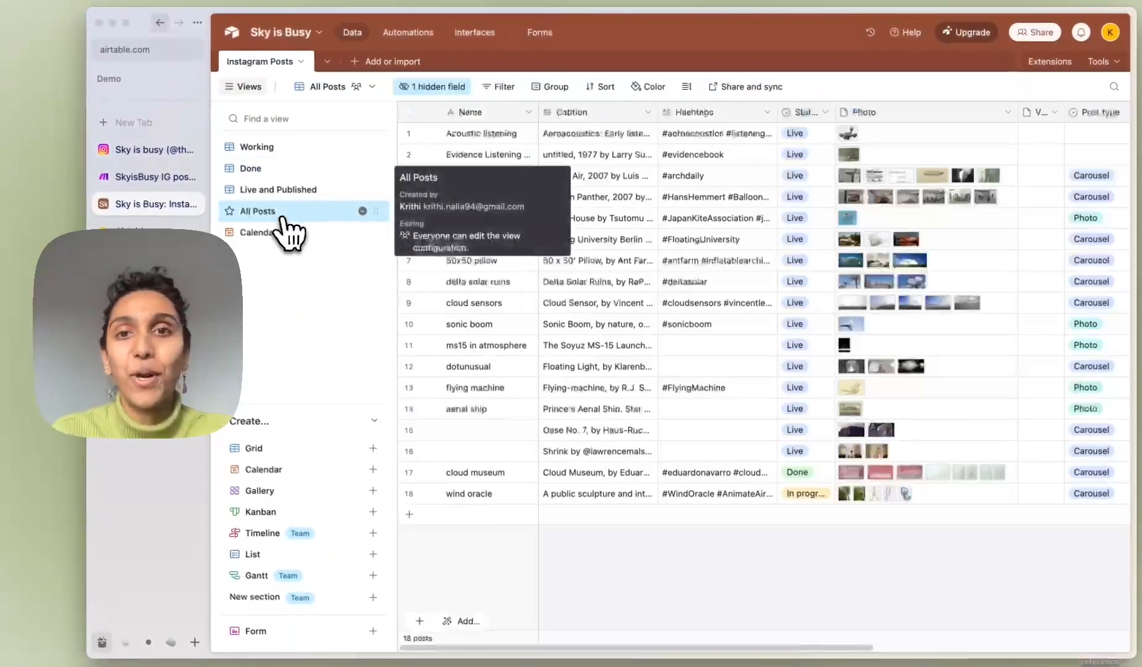
left_click(281, 194)
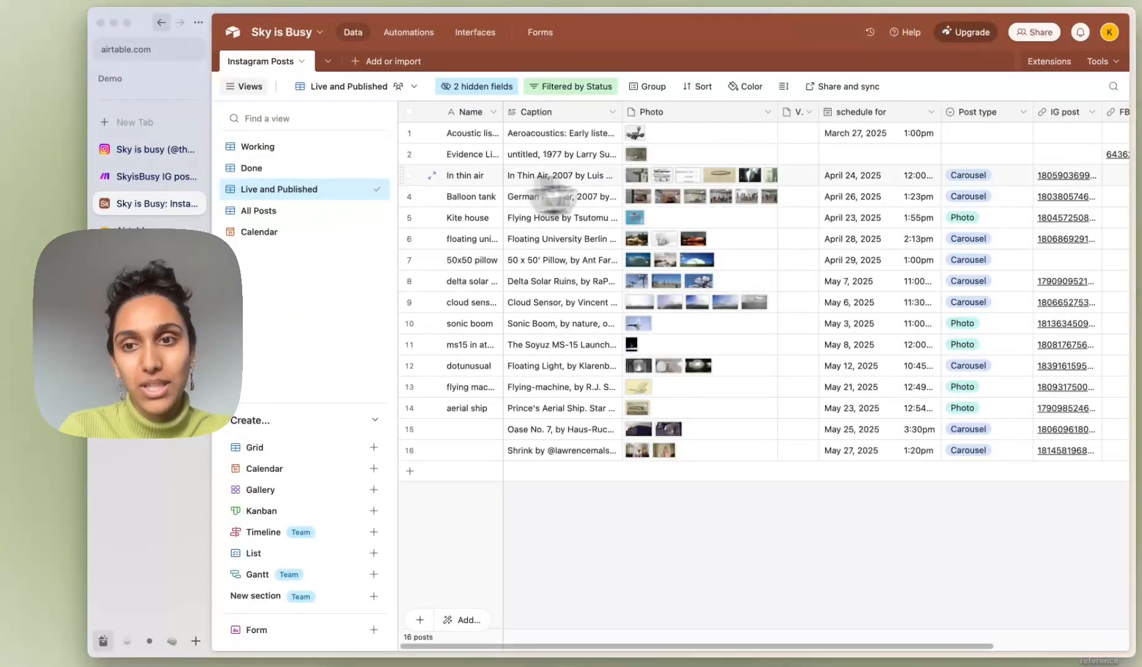
left_click(566, 87)
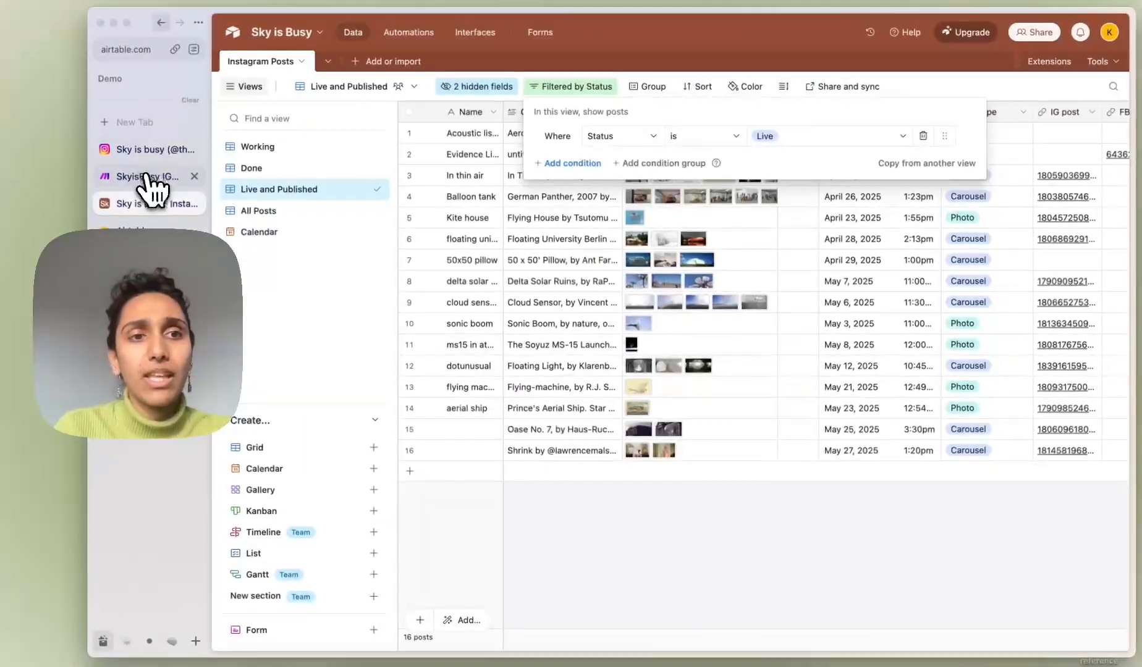
- Return to Demo Base and rename Table 1 as IG posting schedule
left_click(234, 47)
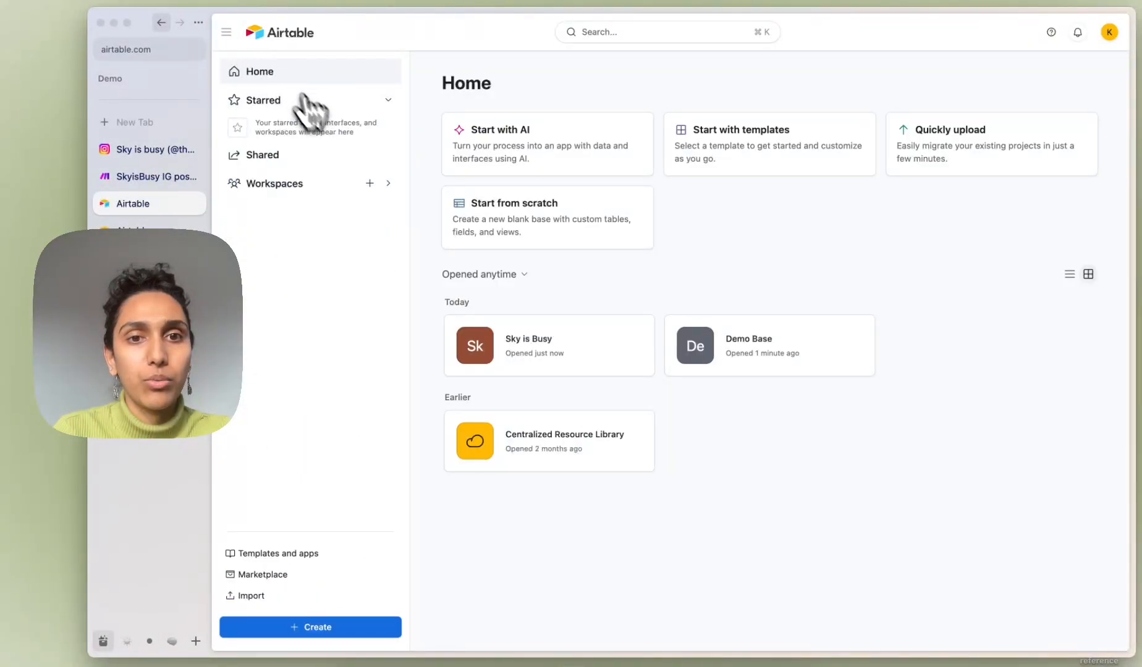
left_click(723, 362)
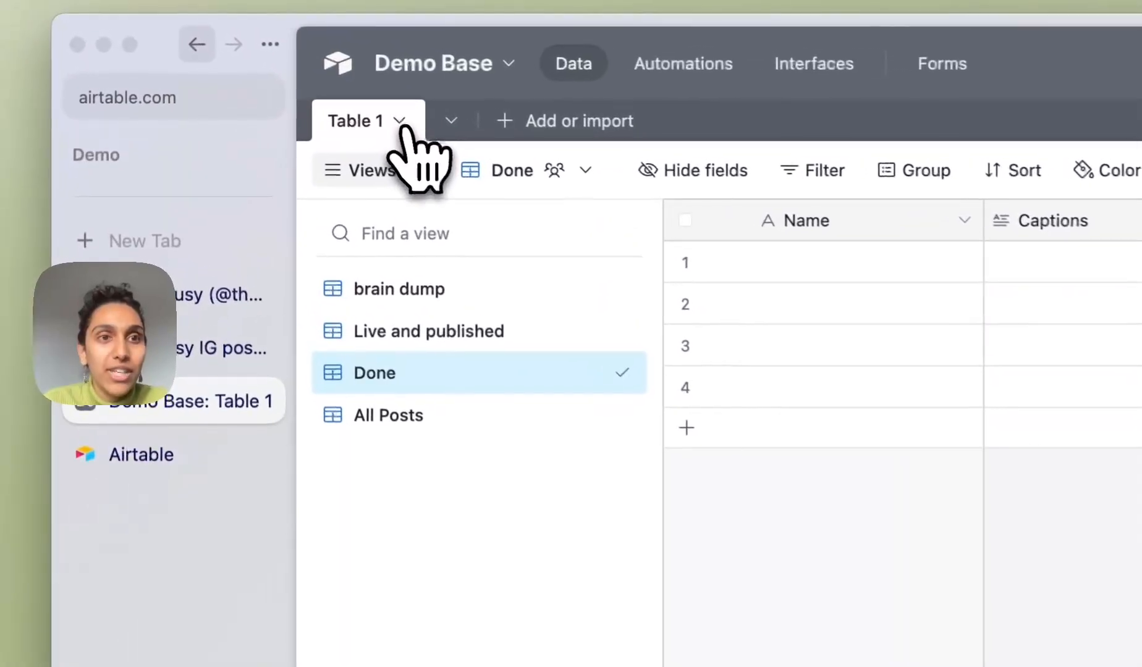
left_click(263, 61)
left_click(480, 263)
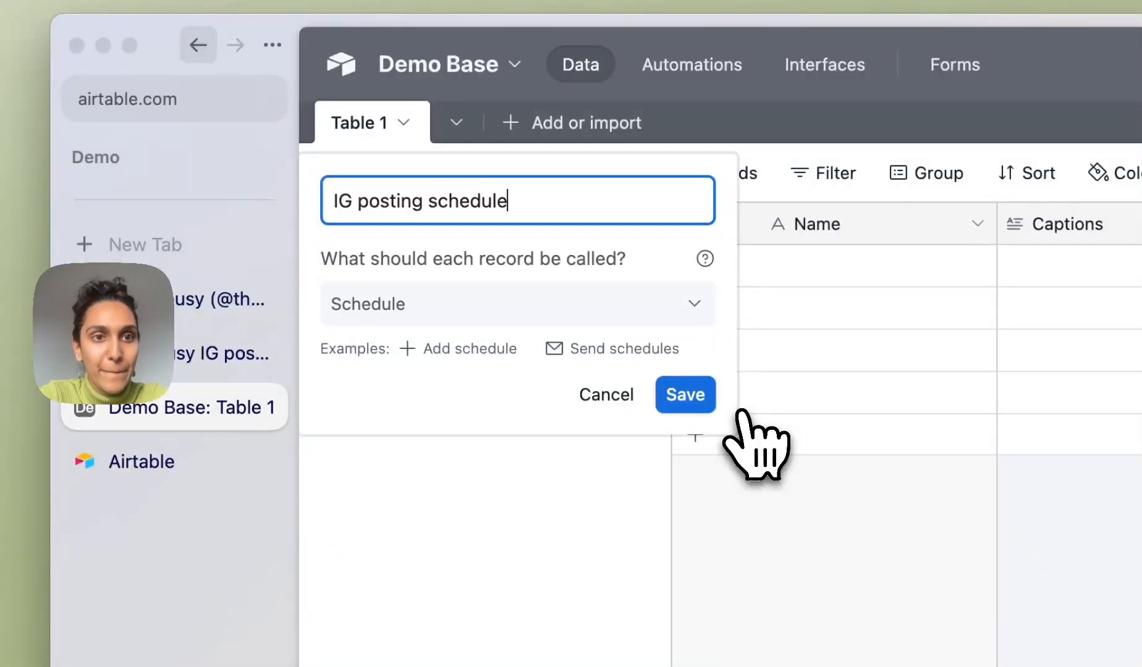
key("Return")
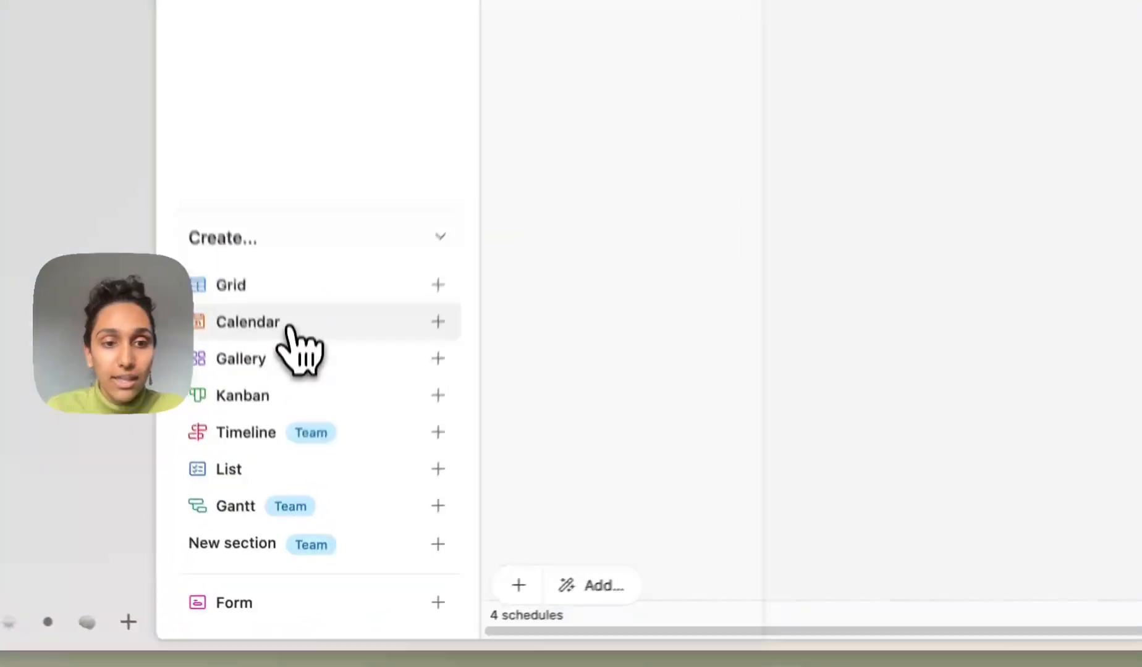
- Try to add a Calendar view to the IG posting schedule table
left_click(288, 473)
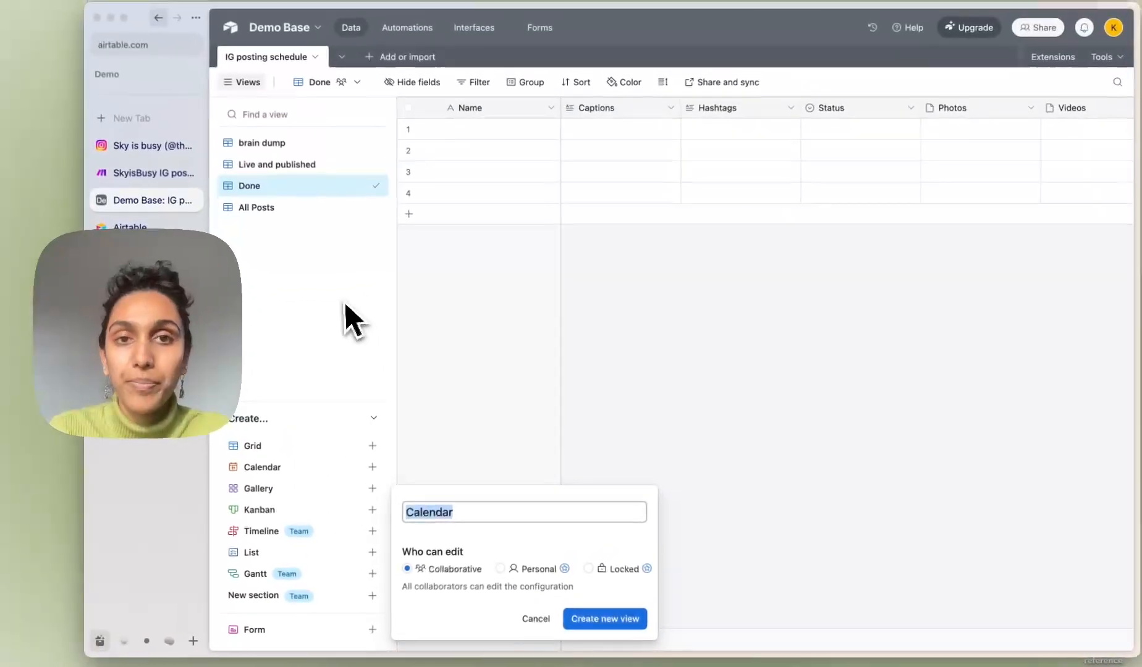
left_click(345, 302)
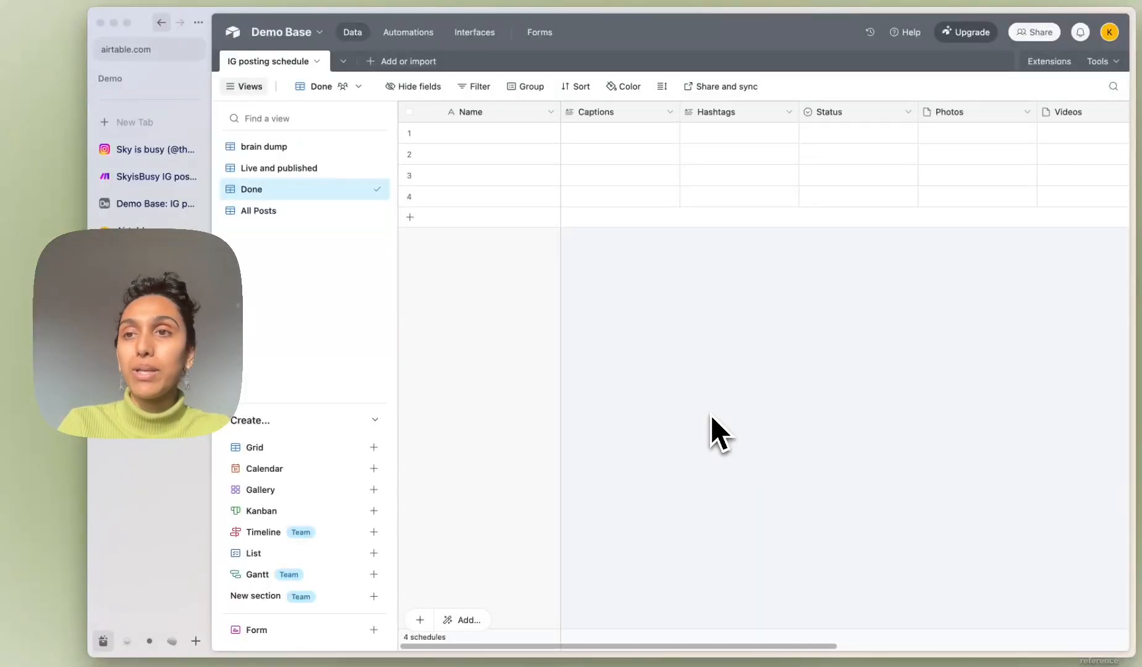
- Open the personal access tokens page of the developer hub from the account settings
left_click(1109, 32)
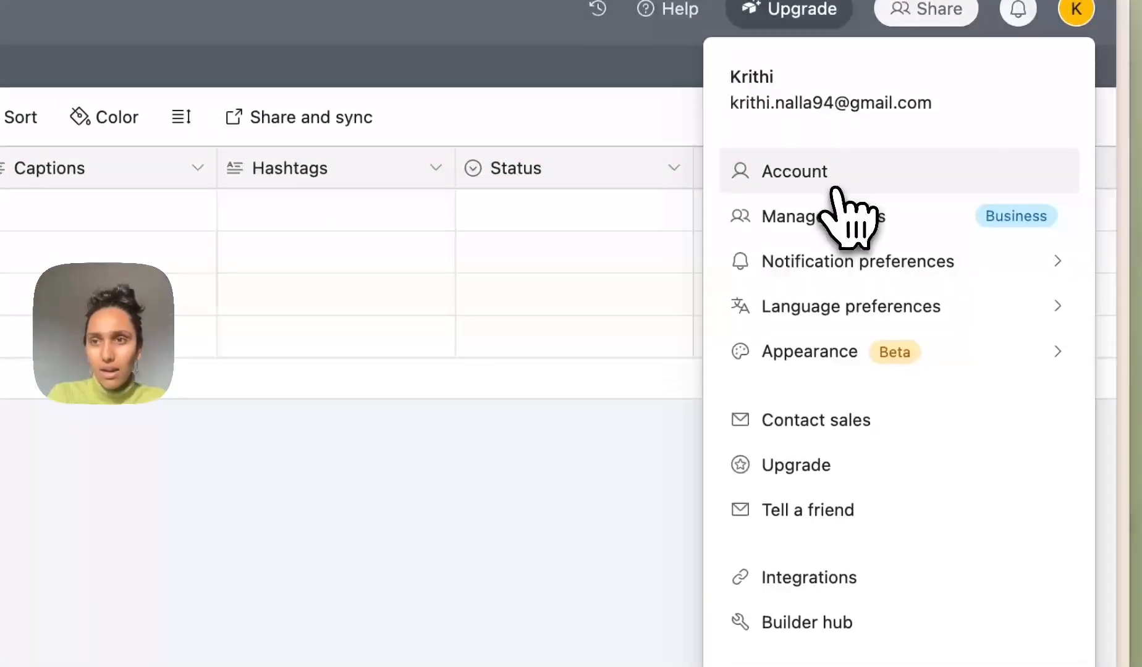
left_click(835, 179)
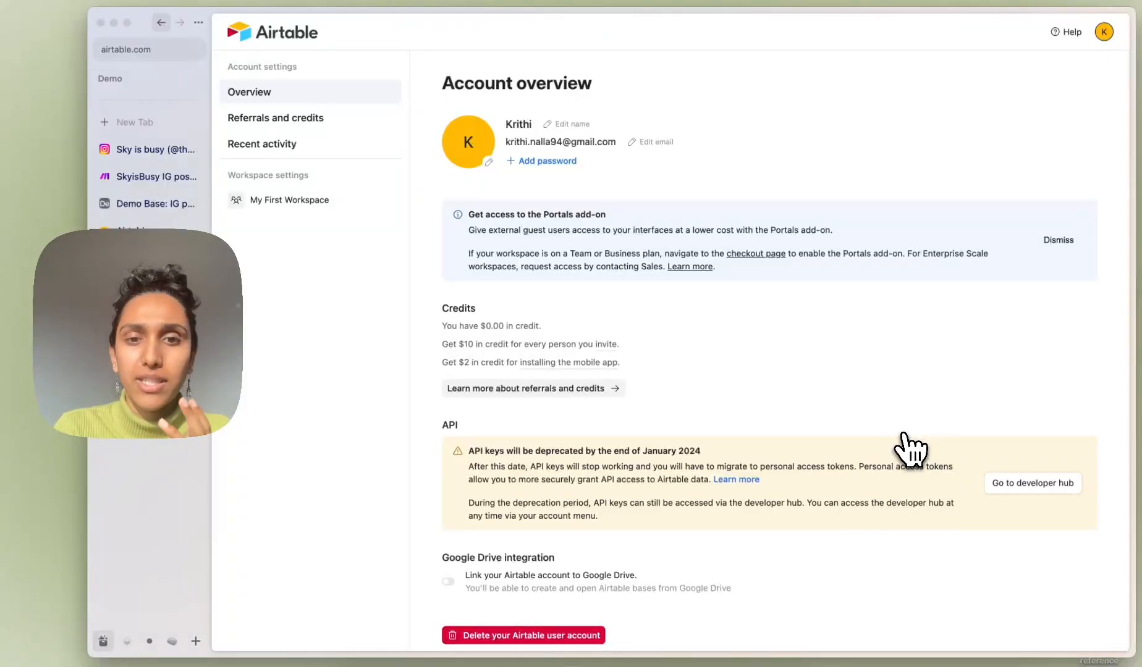
scroll(907, 450, "down", 2)
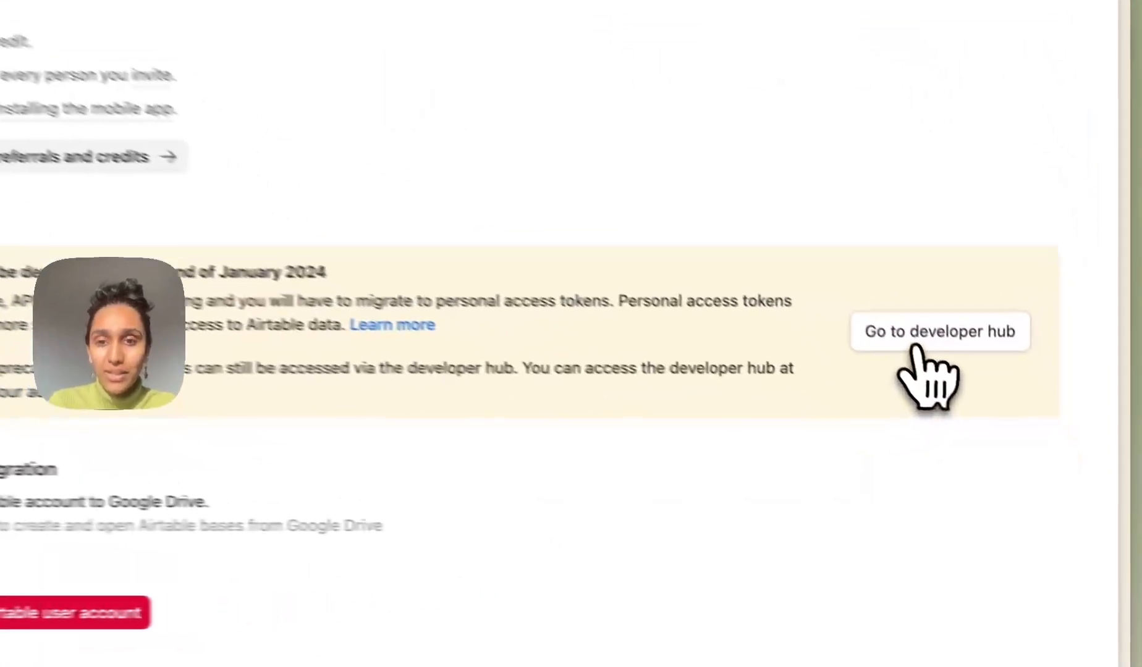
left_click(1026, 448)
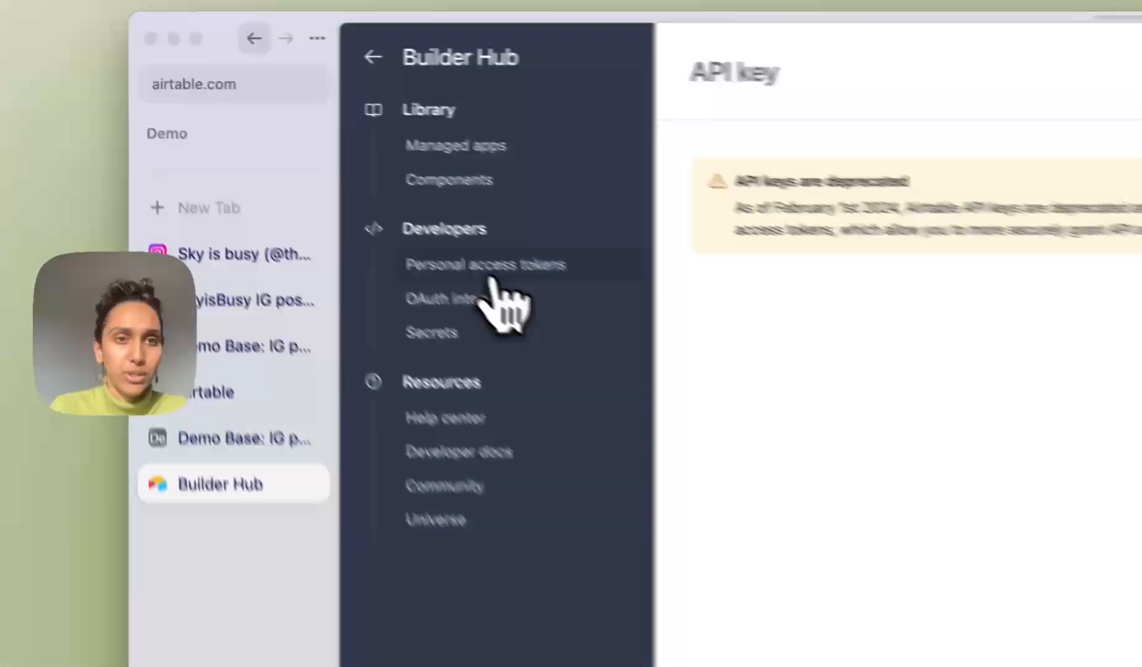
left_click(284, 148)
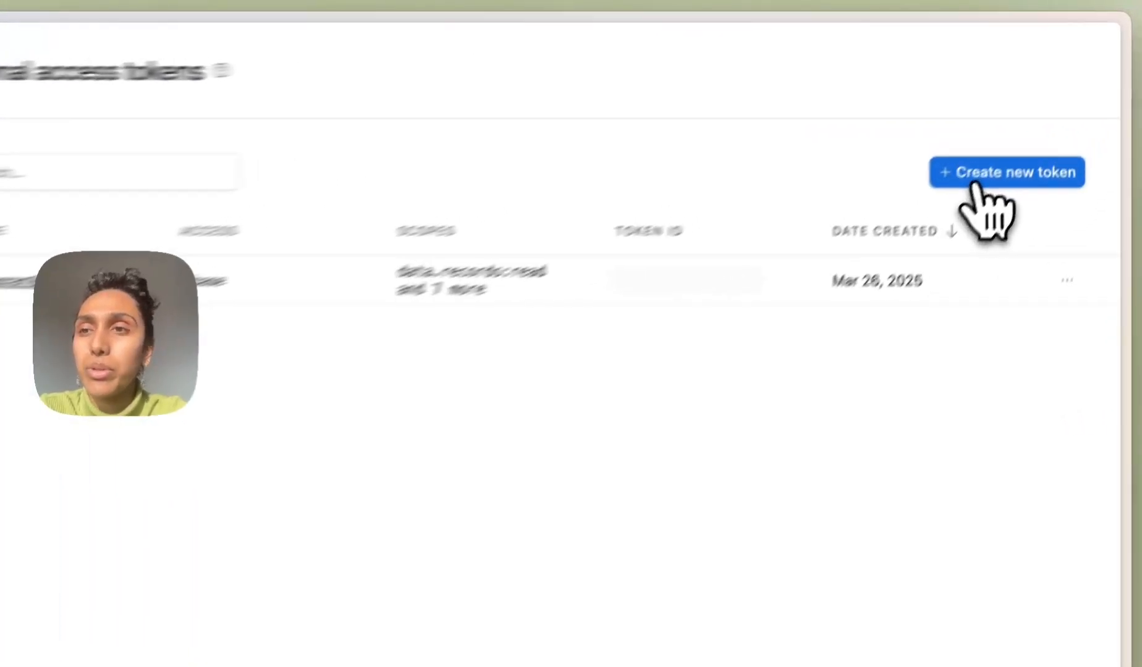
- Start a new personal access token and name it Demo Base
left_click(1050, 103)
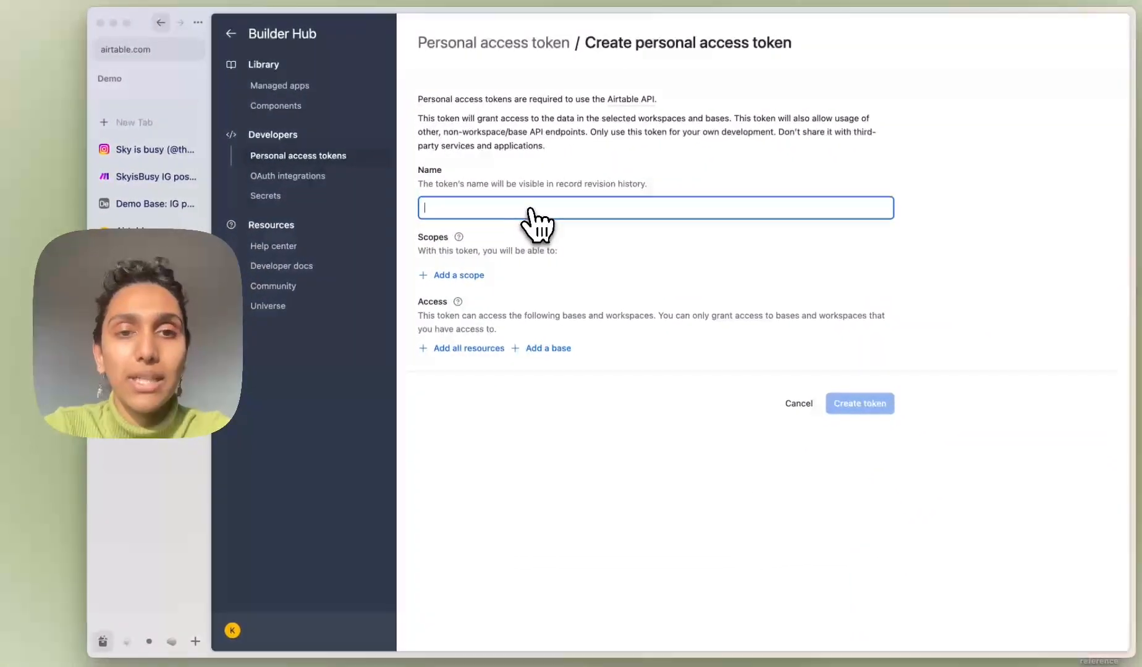
type("Dem")
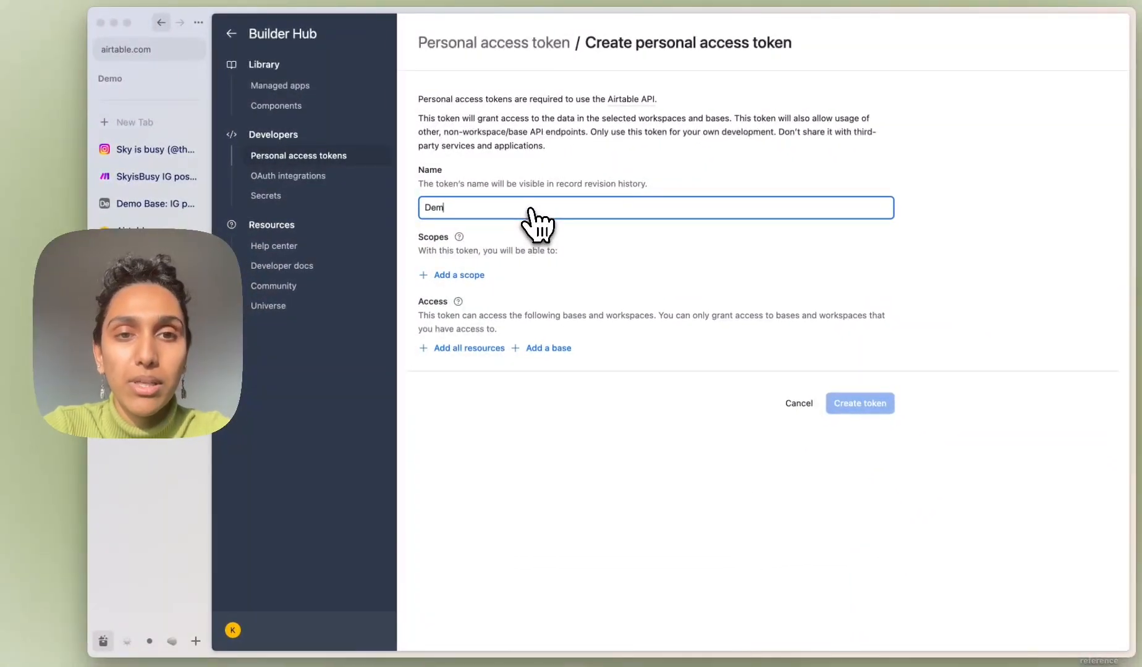
type("o Base")
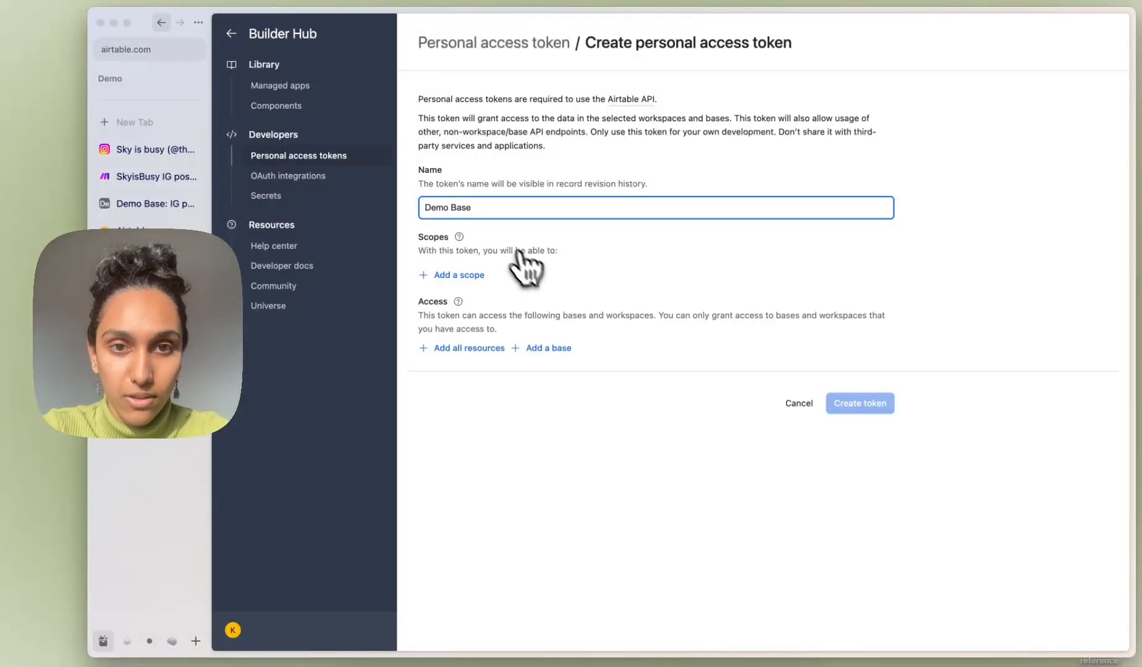
- Add the scopes data.records:read, data.records:write, data.recordComments:read and data.recordComments:write to the token
left_click(452, 276)
left_click(469, 343)
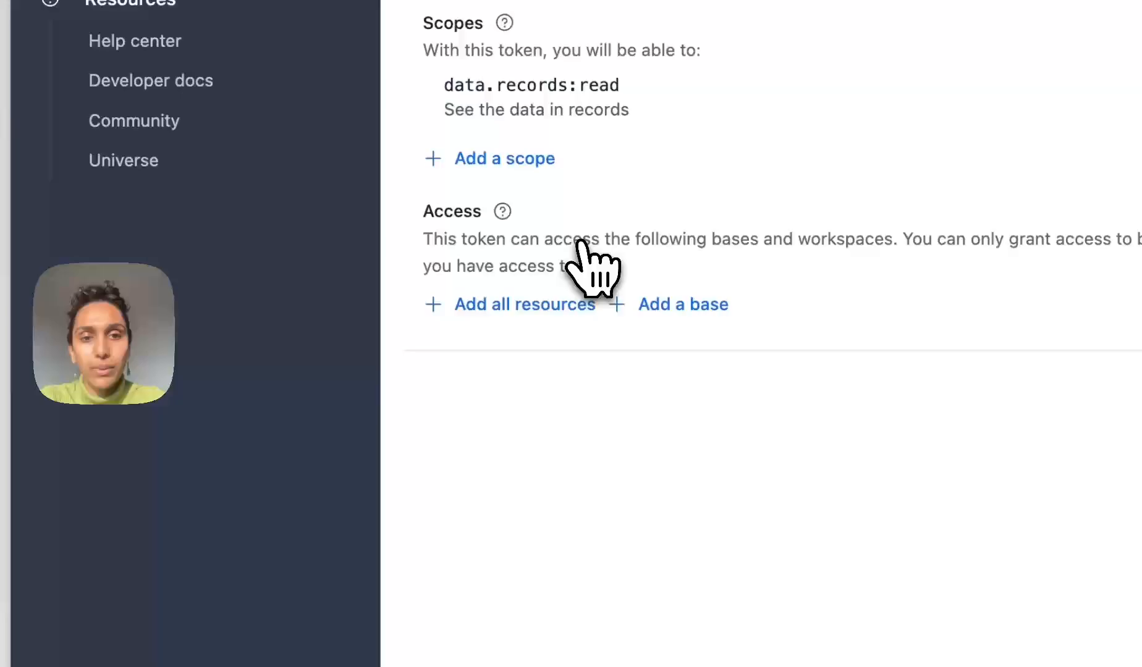
left_click(522, 162)
left_click(565, 309)
left_click(518, 221)
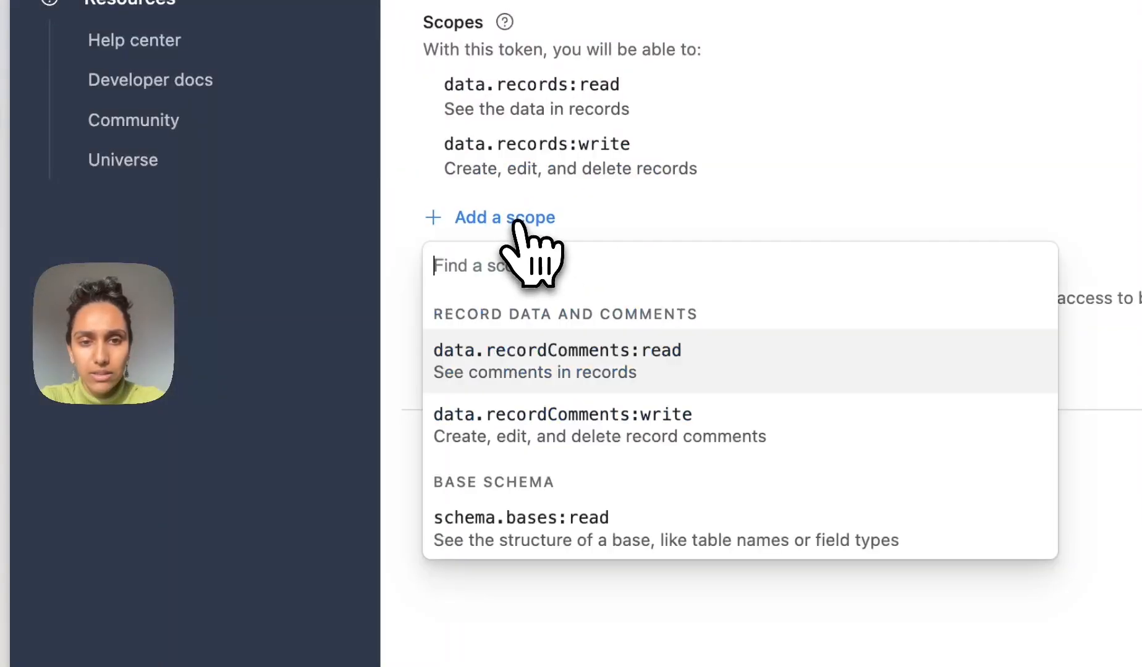
left_click(594, 358)
left_click(523, 276)
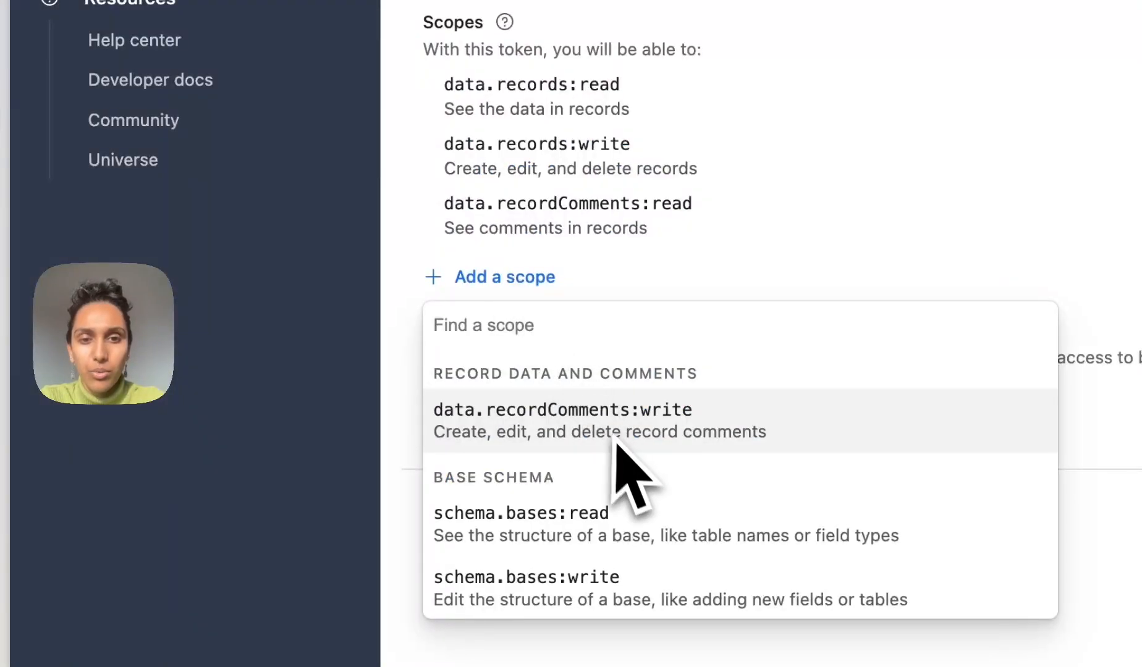
left_click(616, 426)
- Add the base schema scopes schema.bases:read and schema.bases:write to the token
left_click(525, 340)
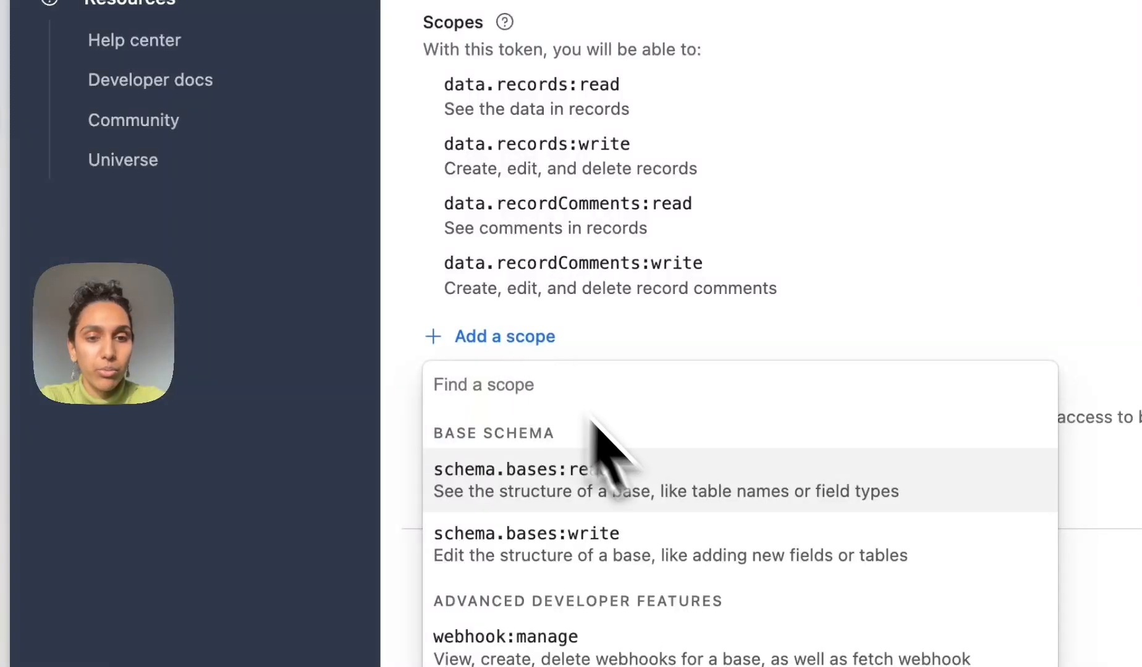
left_click(596, 472)
left_click(523, 396)
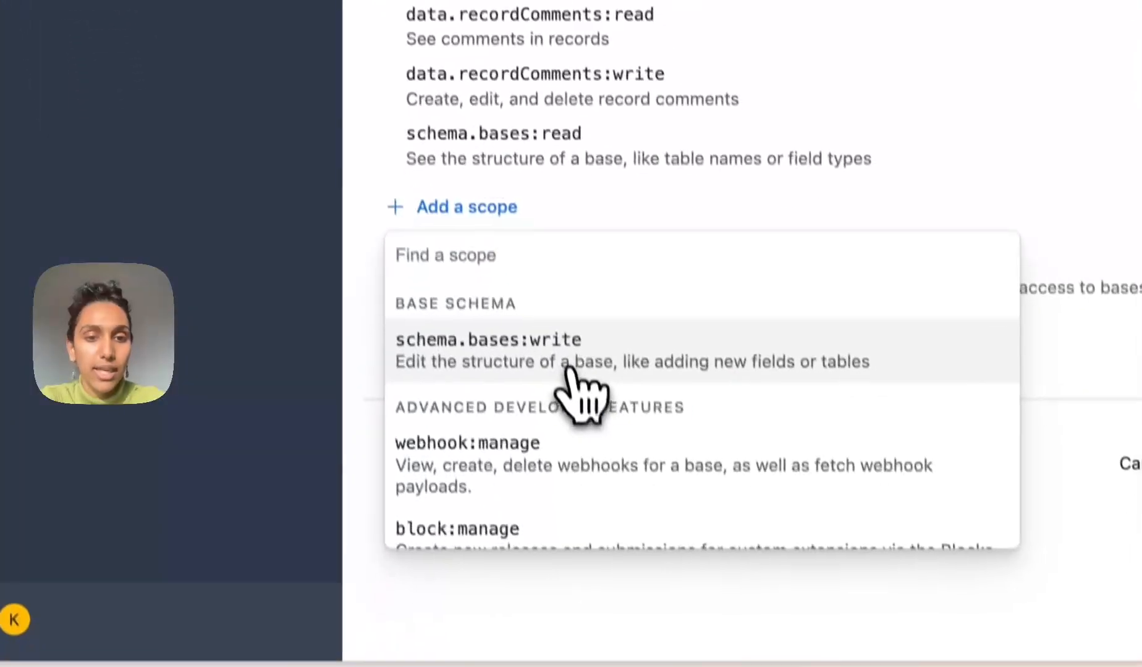
left_click(568, 368)
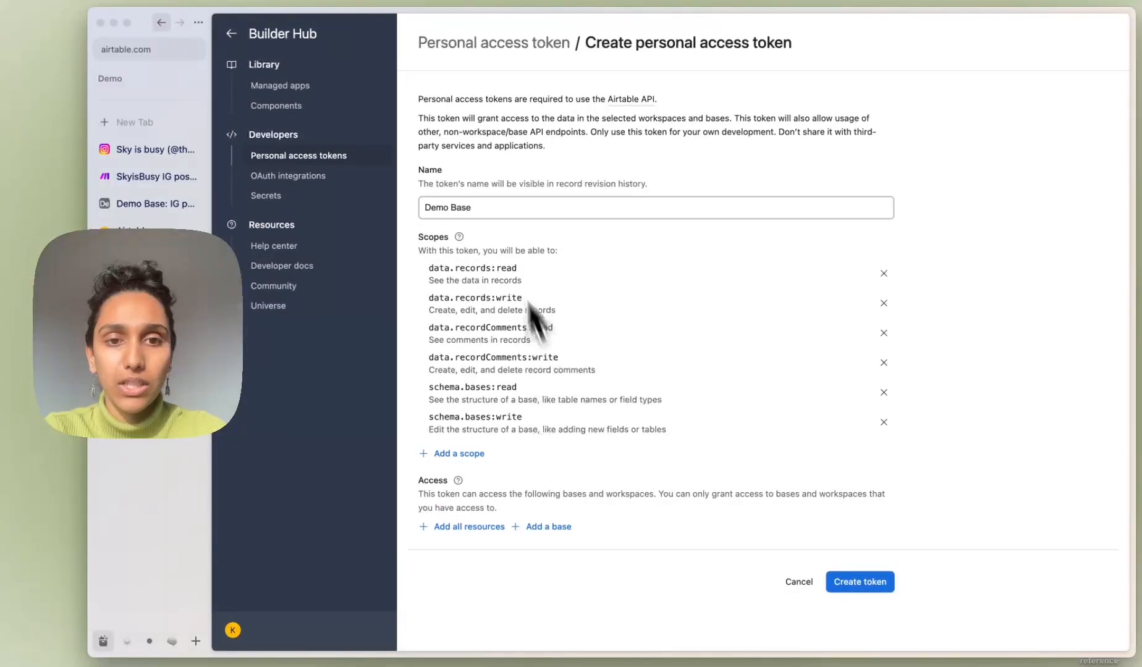
- Grant the token access to Demo Base and create it
left_click(548, 527)
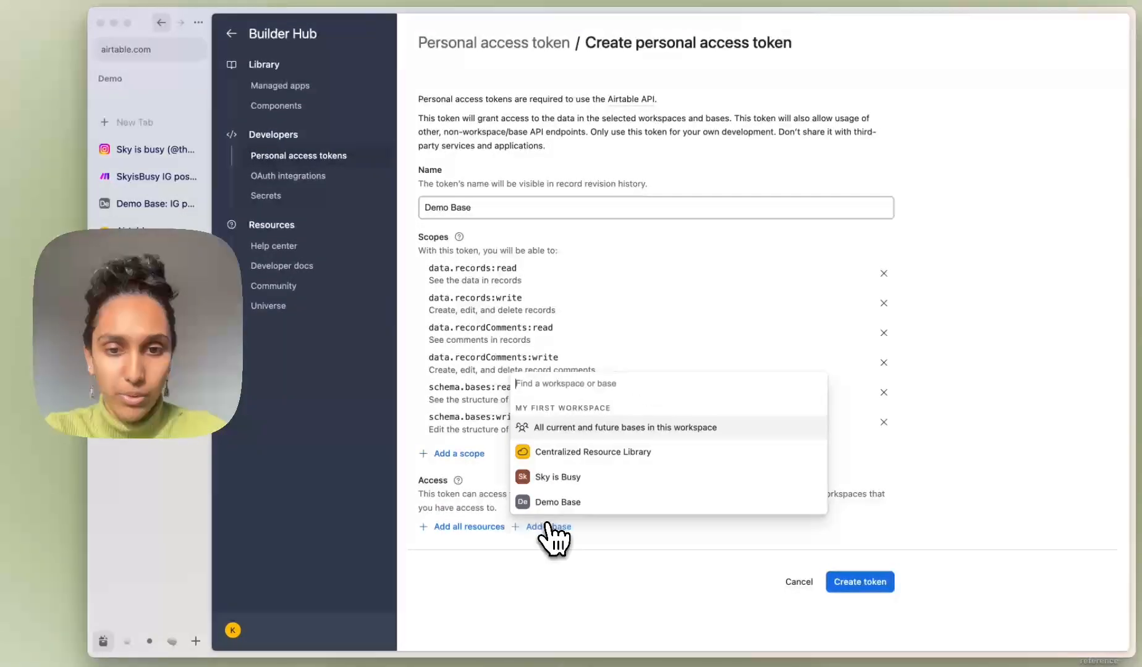
left_click(577, 506)
left_click(862, 629)
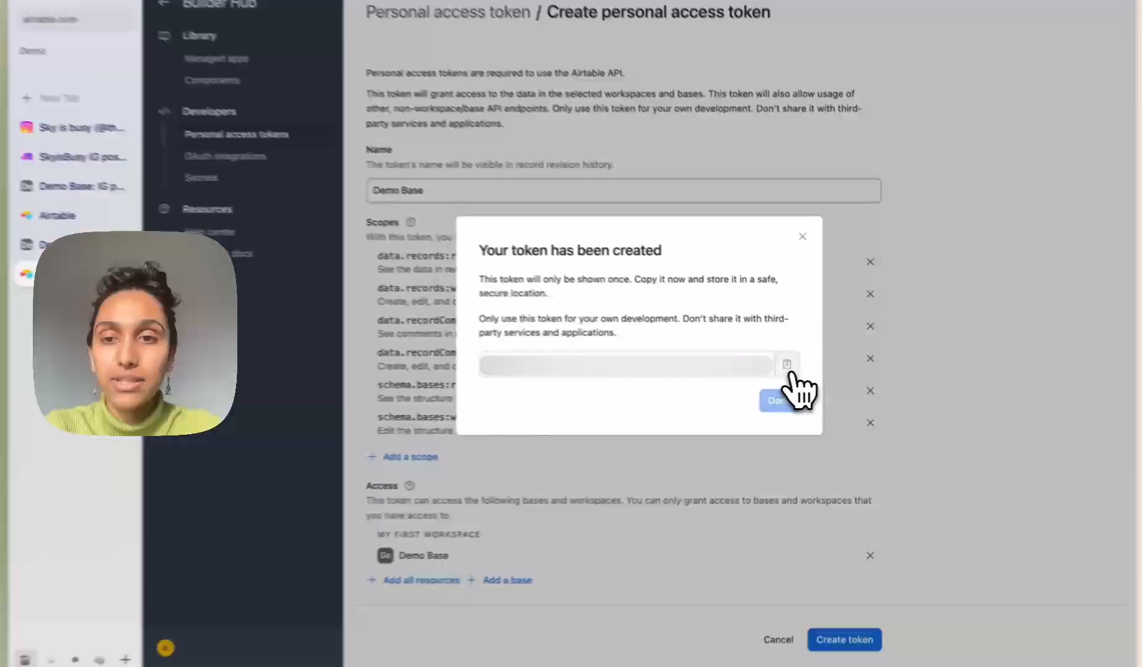
- Copy the newly created personal access token and finish the token dialog
left_click(787, 364)
left_click(773, 401)
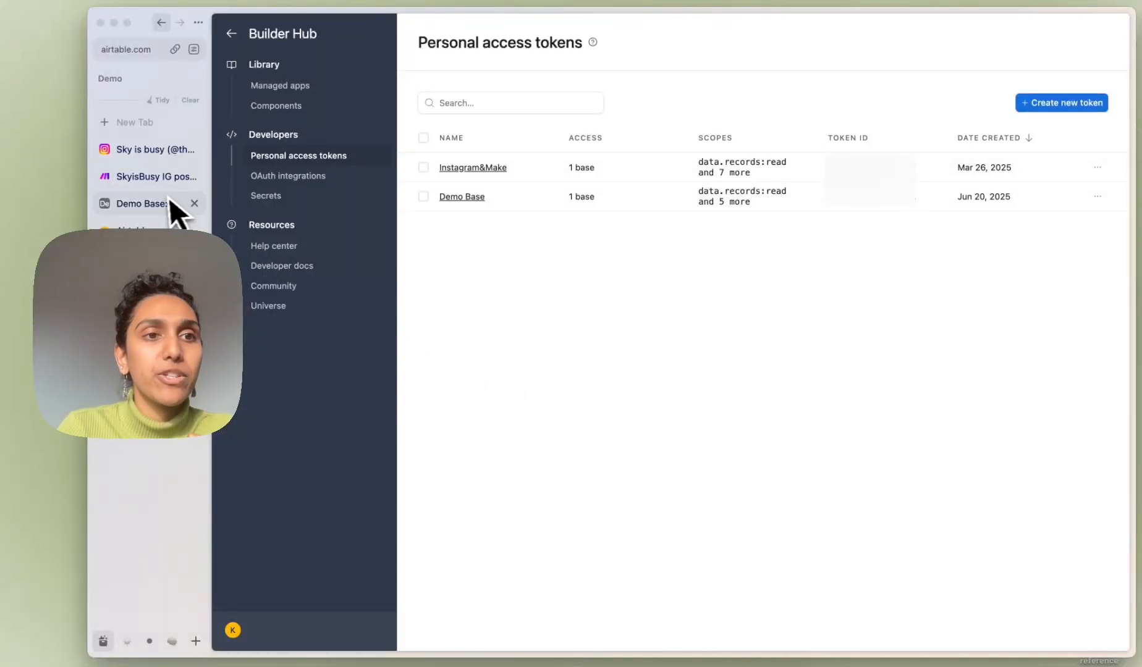
- Switch to Make and create a new scenario that starts with an Airtable Search Records module
left_click(144, 179)
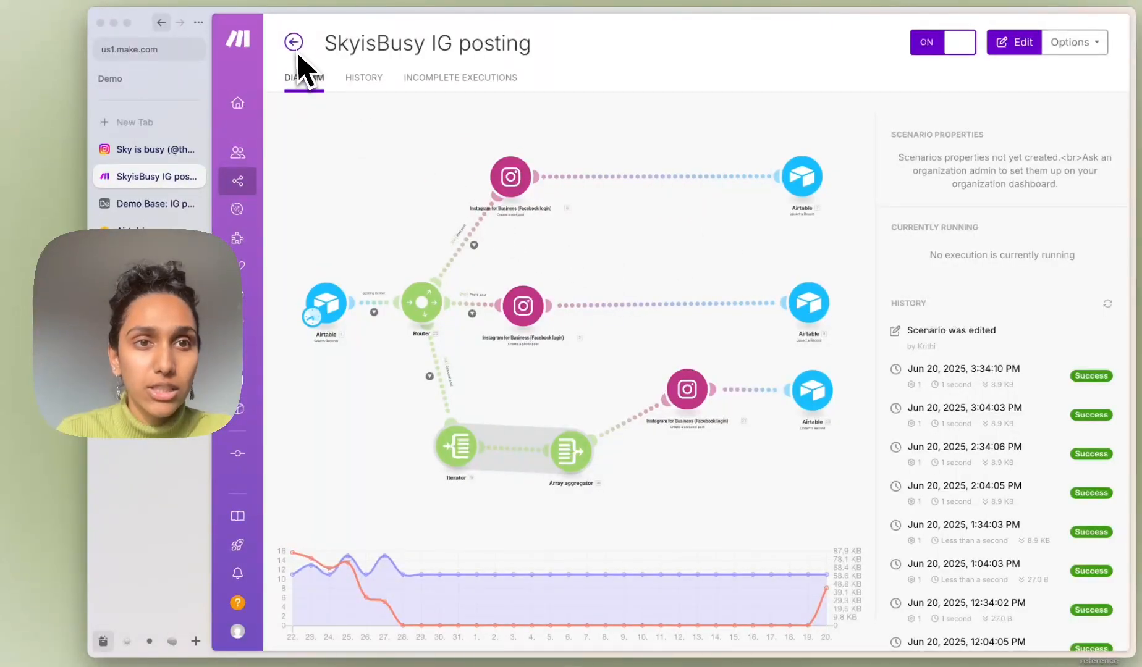
left_click(244, 105)
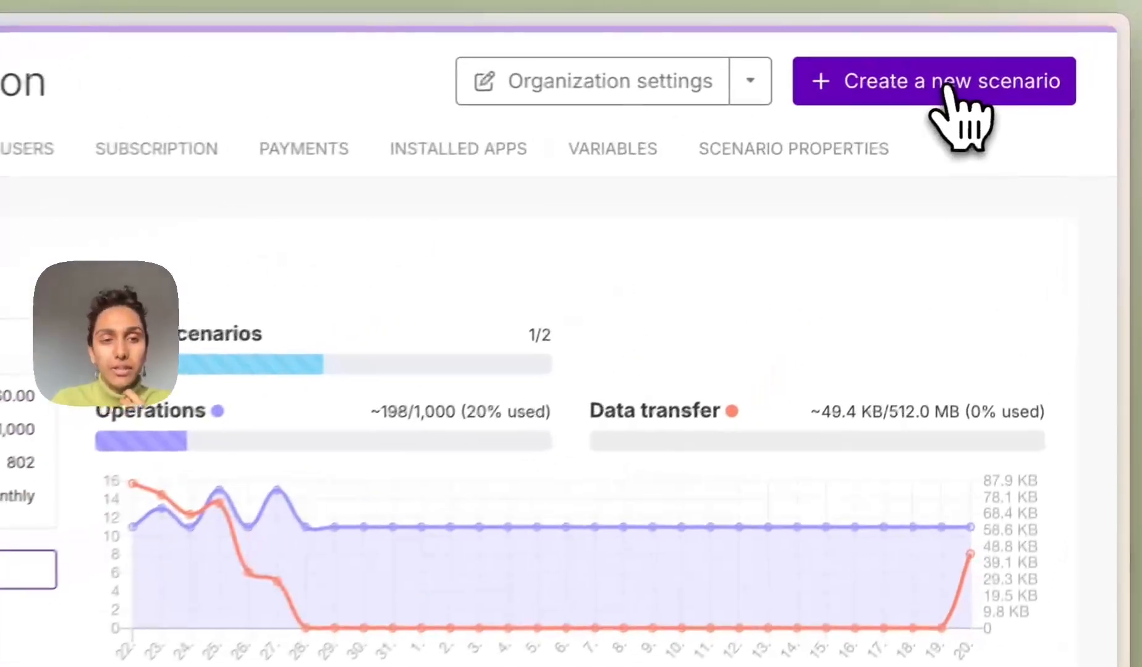
left_click(1041, 45)
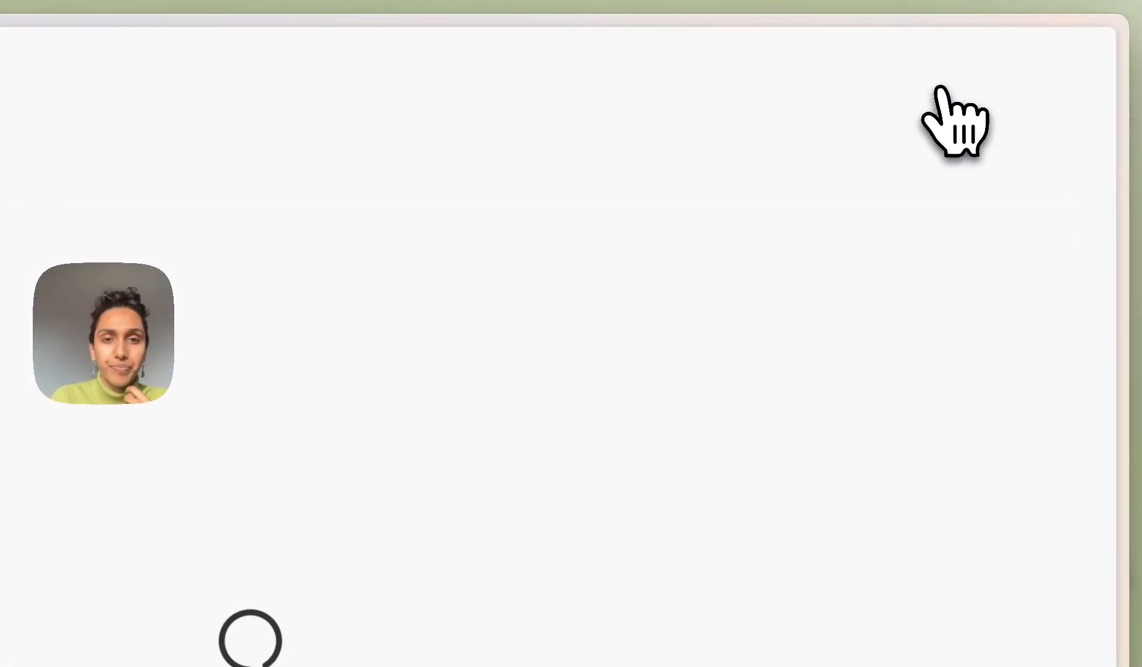
left_click(833, 371)
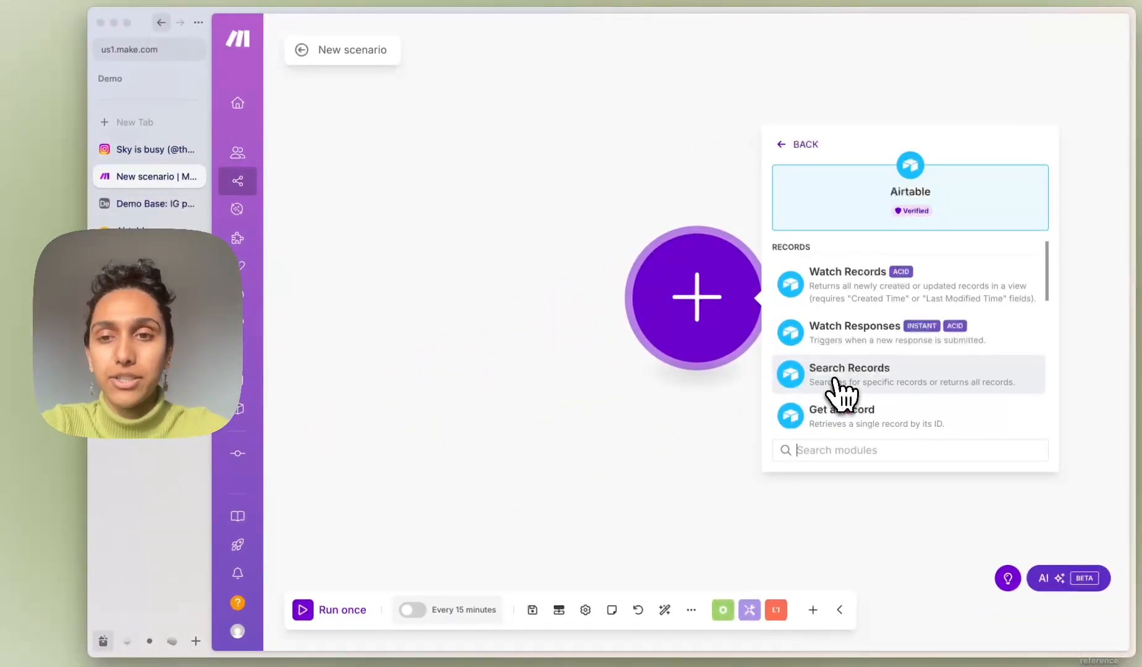
left_click(861, 378)
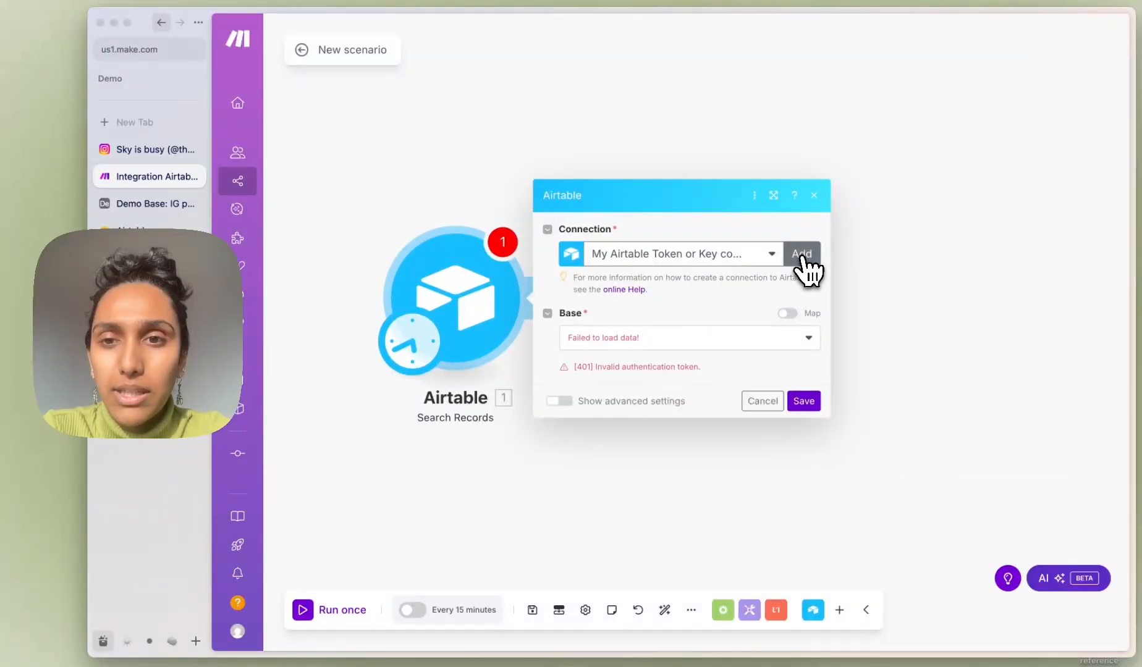
- Start a new connection for the Airtable module with type Airtable Token or Key and name it demo base token
left_click(803, 256)
left_click(899, 256)
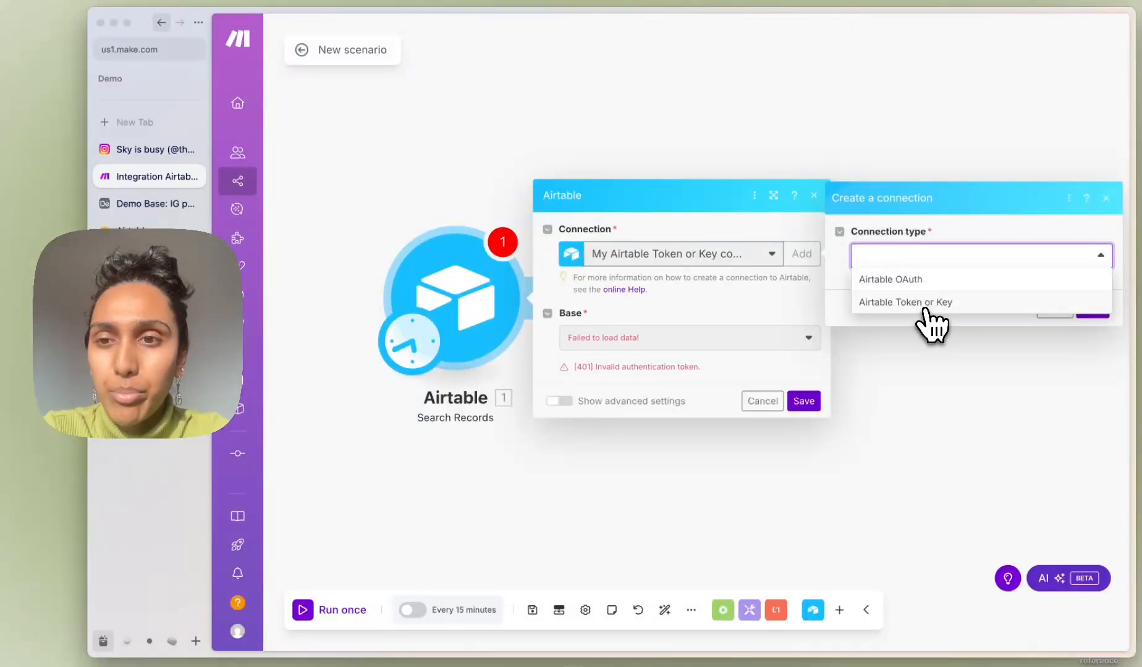
left_click(920, 303)
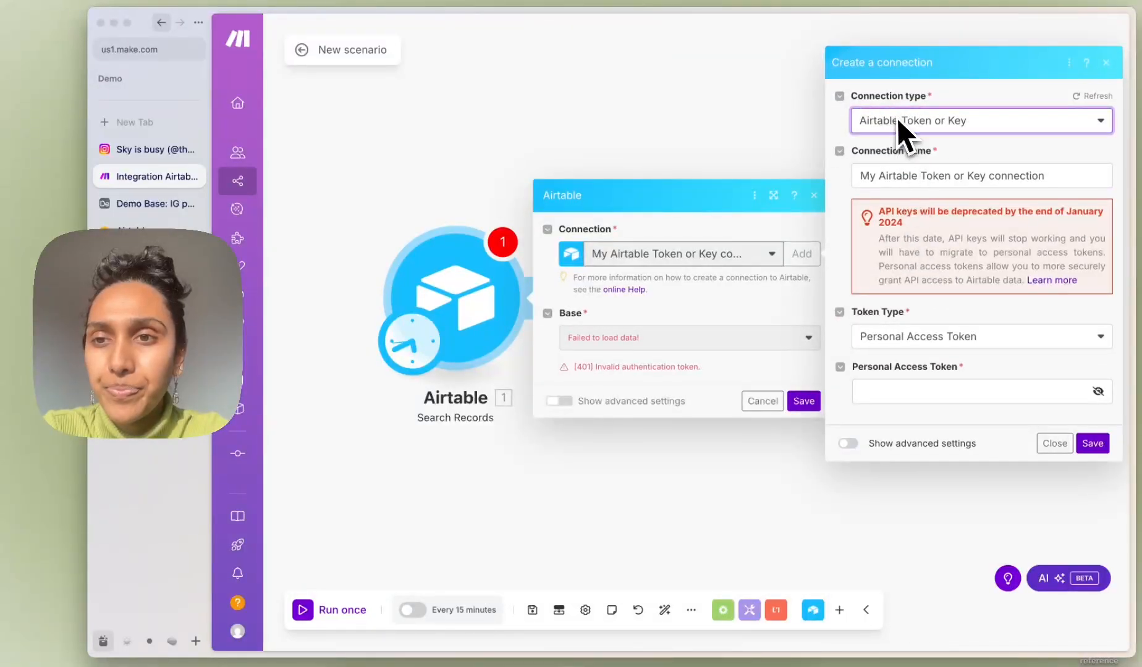
triple_click(910, 179)
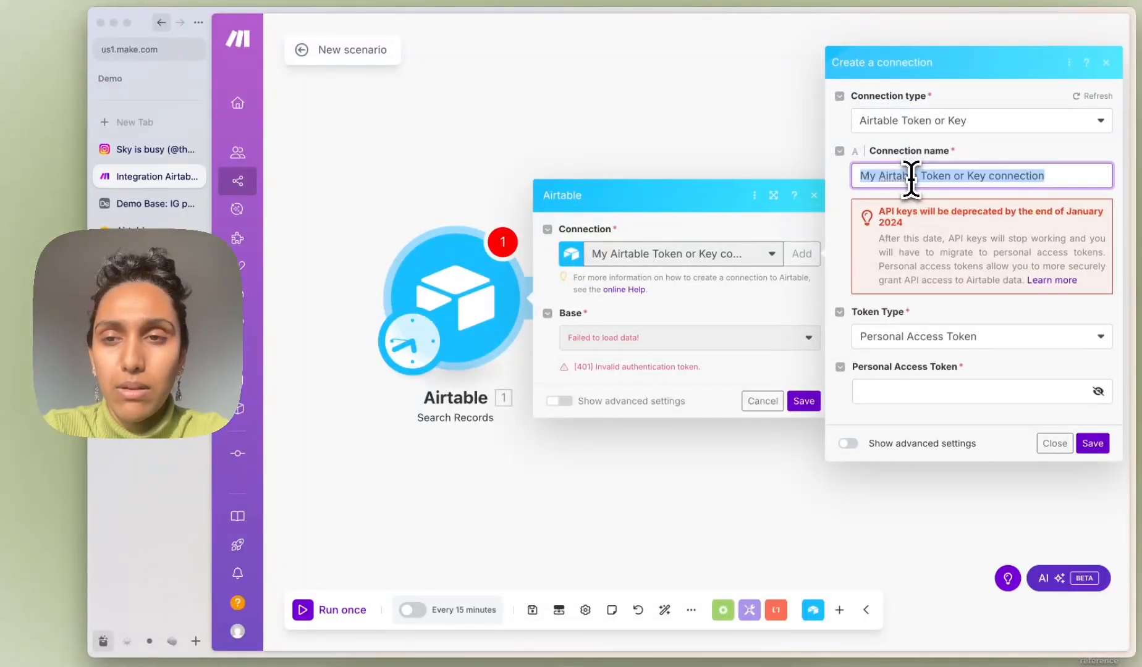
type("demo base token")
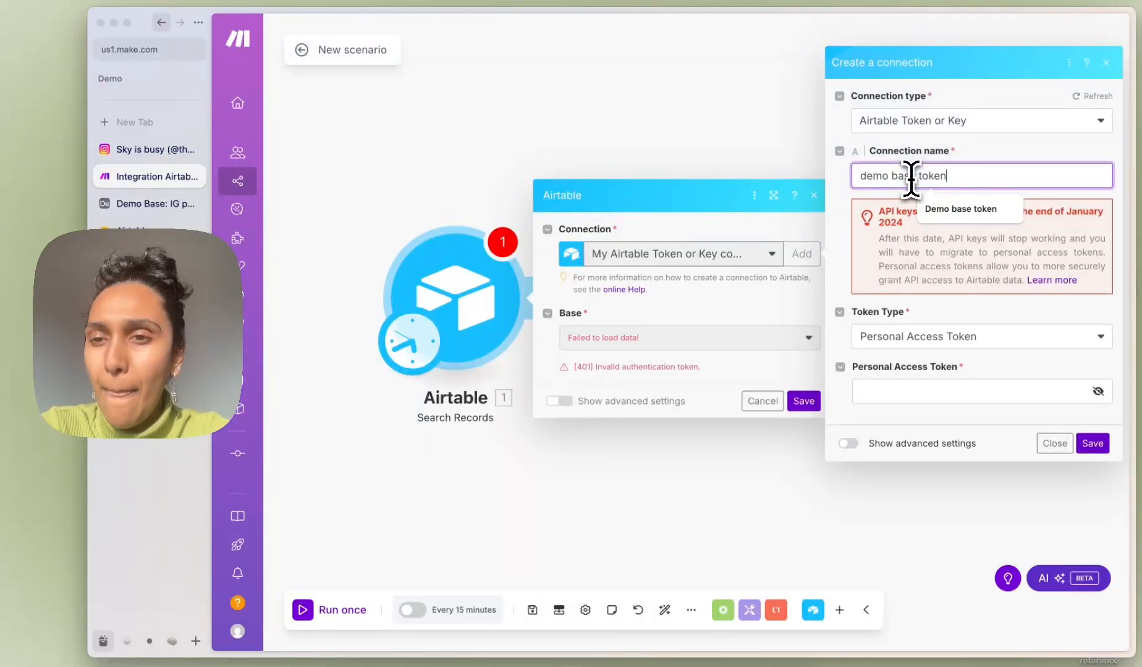
- Keep Personal Access Token as the token type, paste the access token, save the connection and decline storing it as a password
left_click(912, 336)
left_click(923, 356)
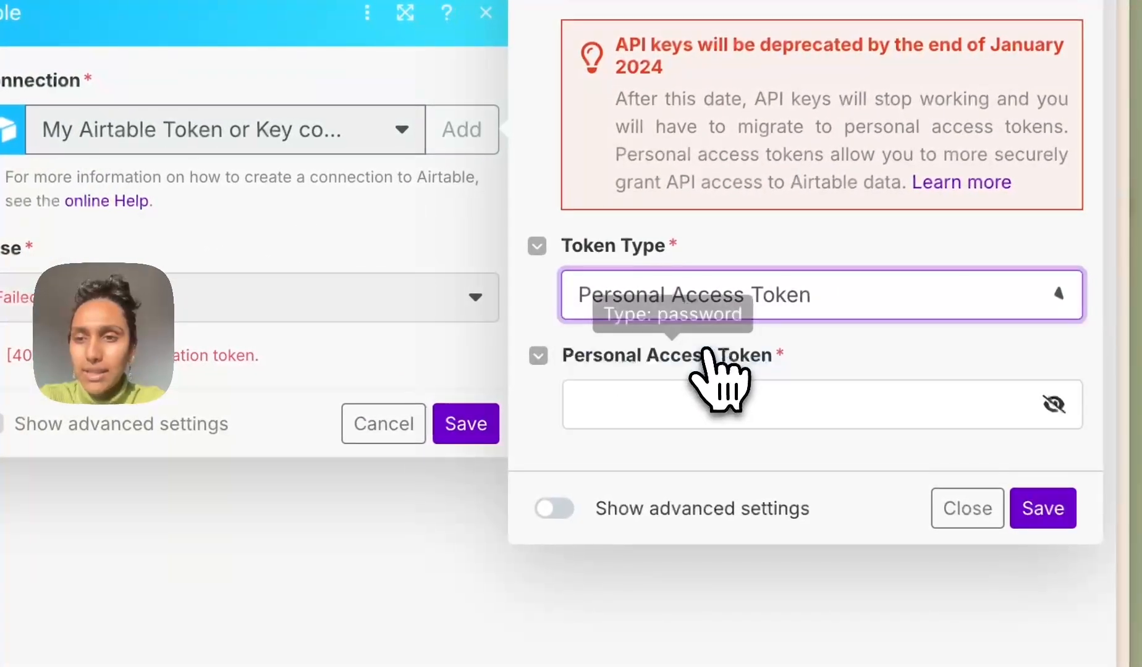
left_click(626, 408)
key("ctrl+v")
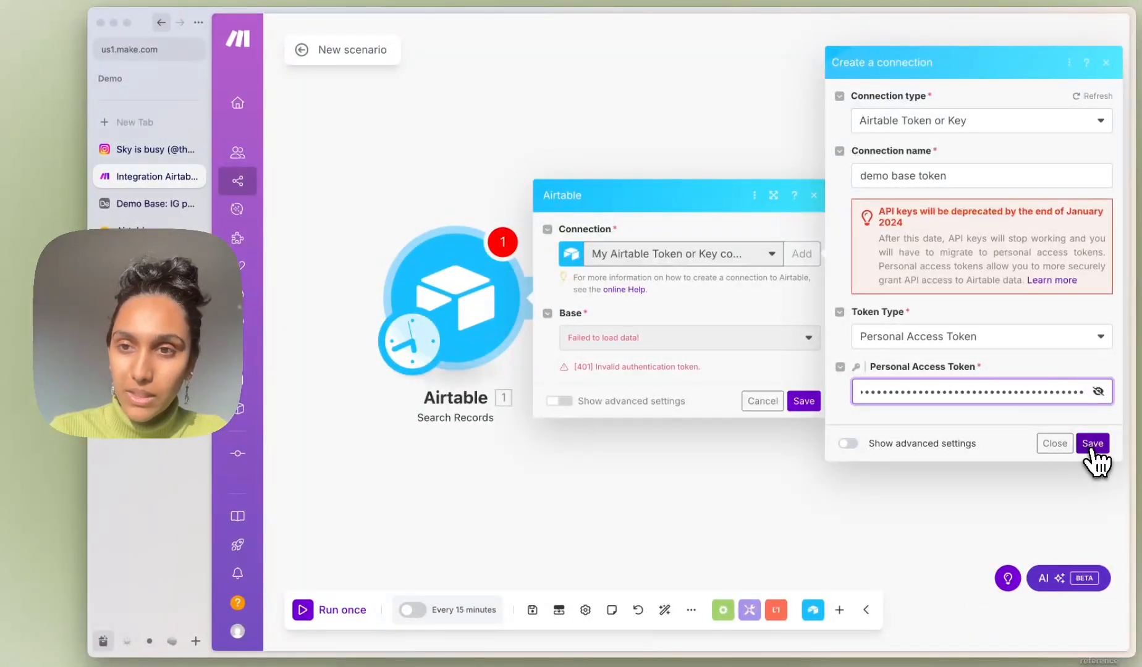
left_click(1091, 446)
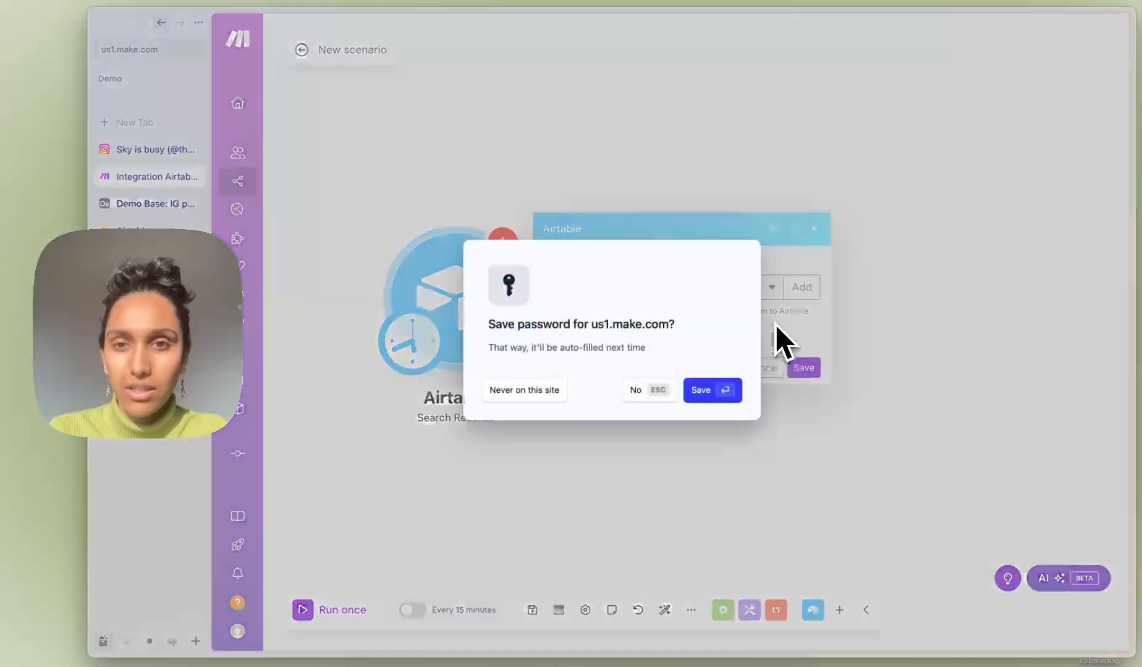
left_click(642, 391)
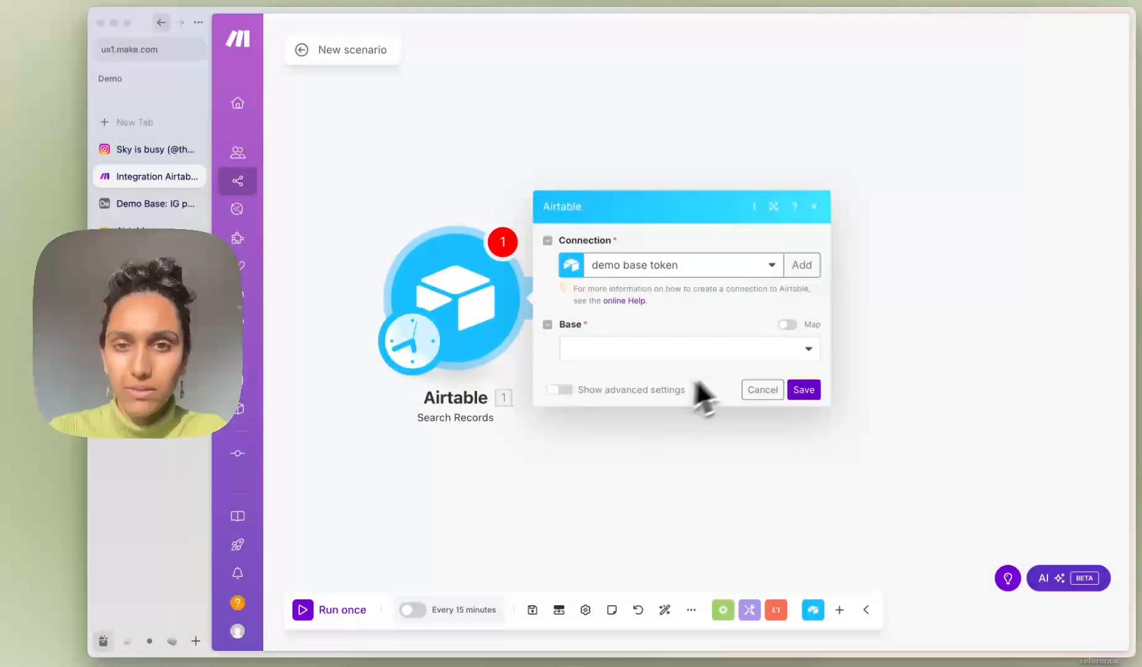
- Set the search module's base to Demo Base and its table to IG posting schedule
left_click(804, 351)
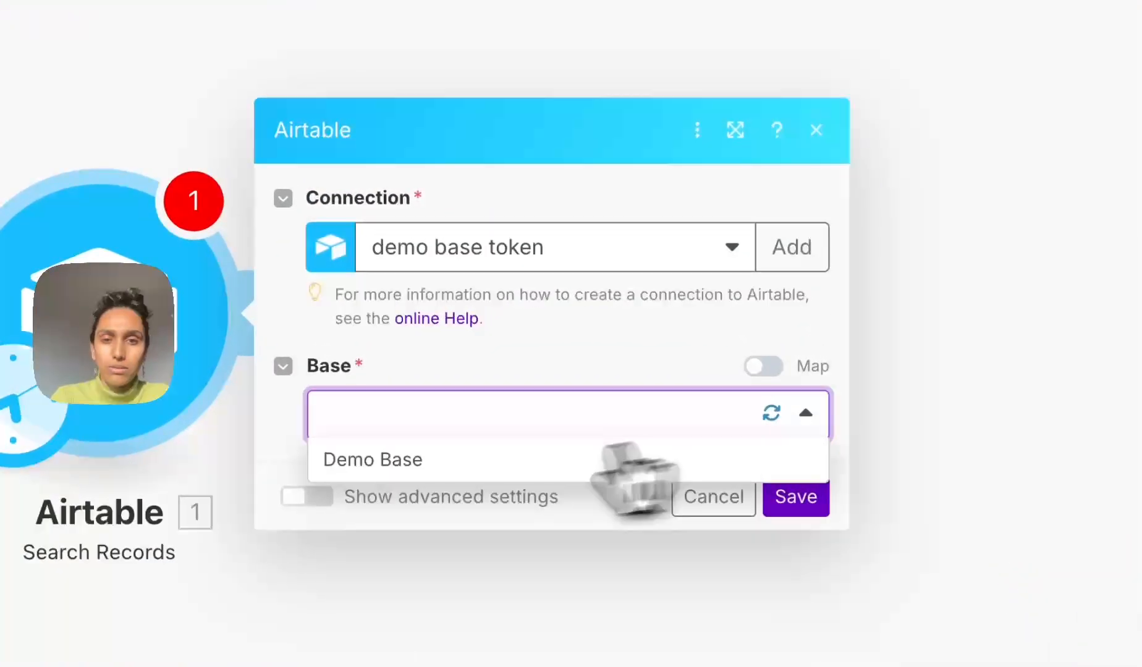
left_click(618, 460)
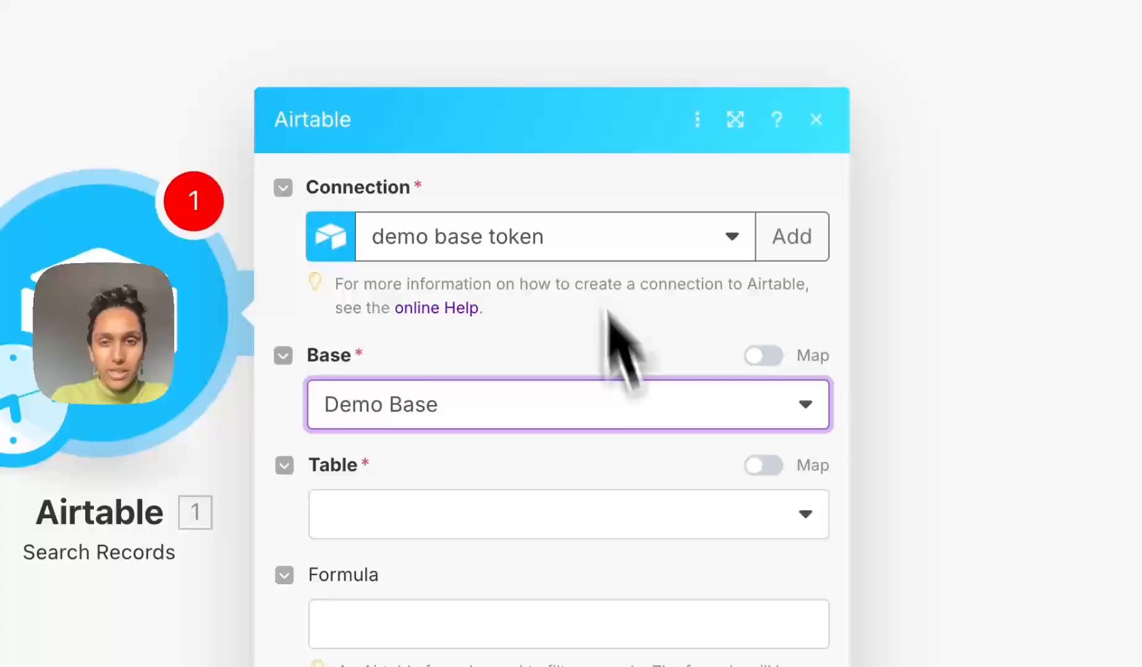
scroll(608, 315, "down", 4)
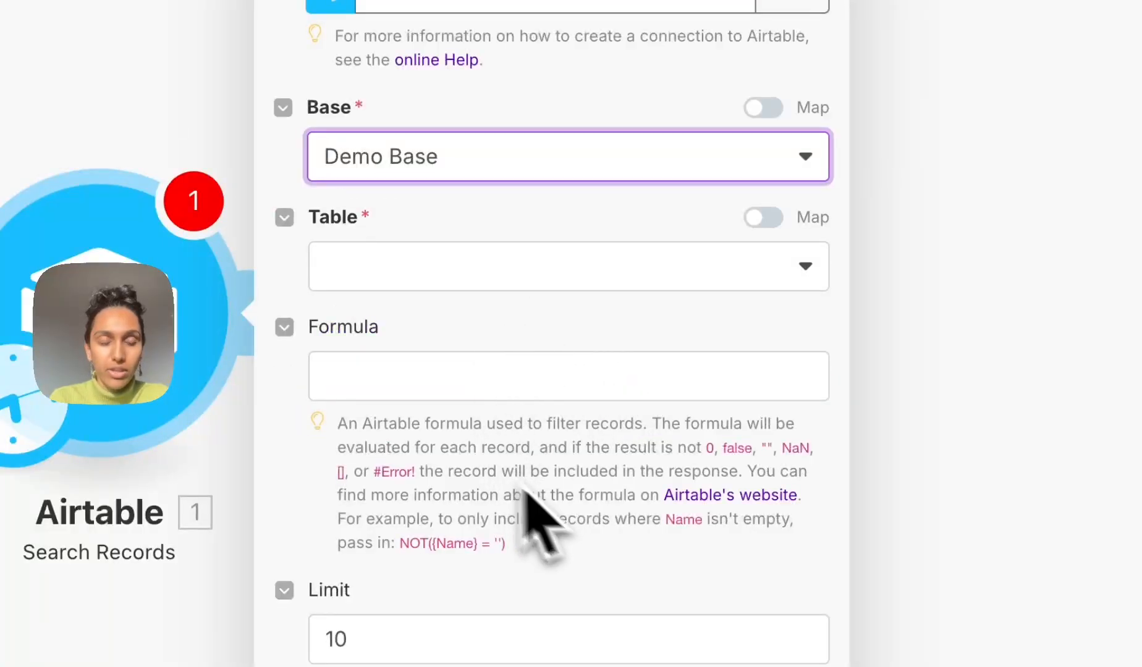
left_click(558, 266)
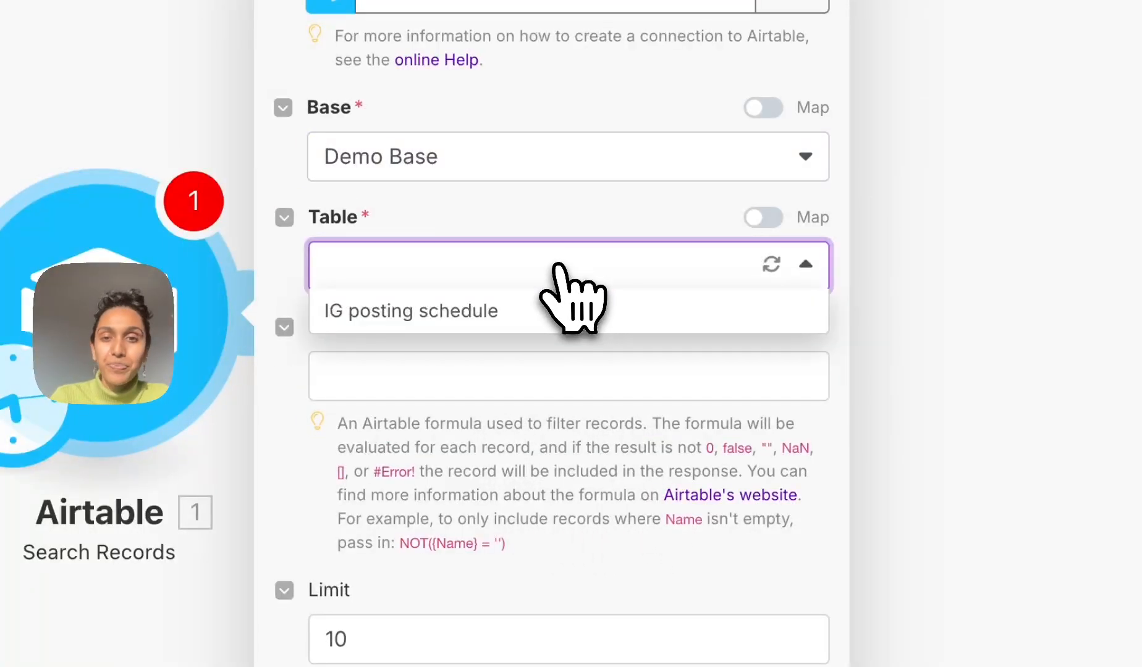
left_click(577, 314)
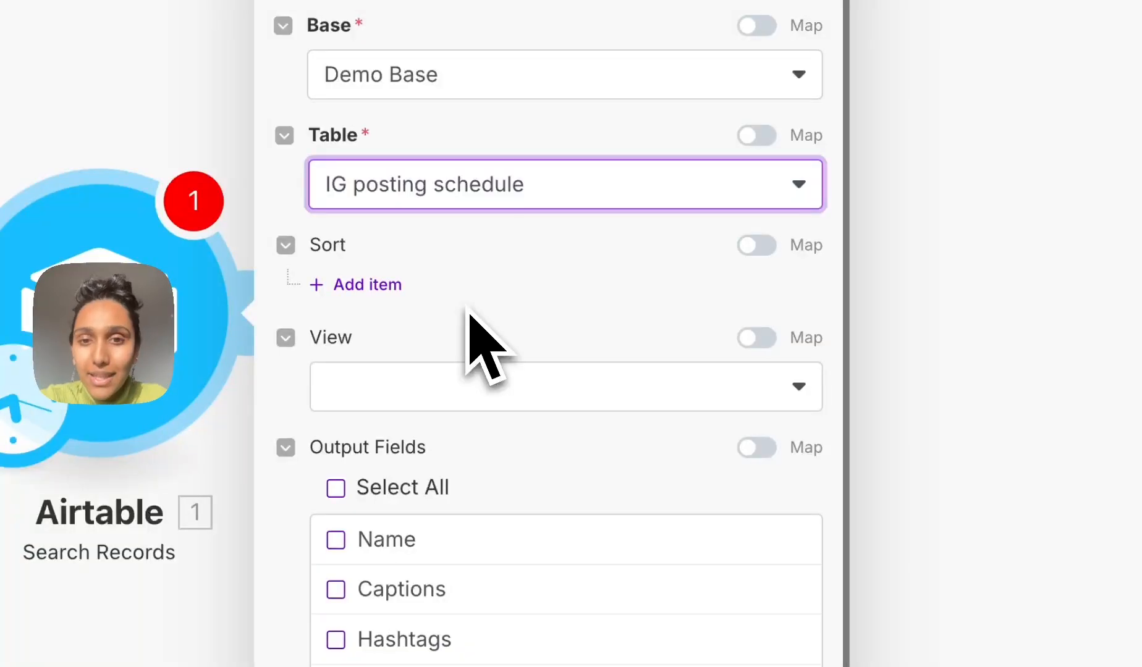
- Select all output fields, set the formula to {Status} = "Done" and save the Airtable search module
left_click(370, 487)
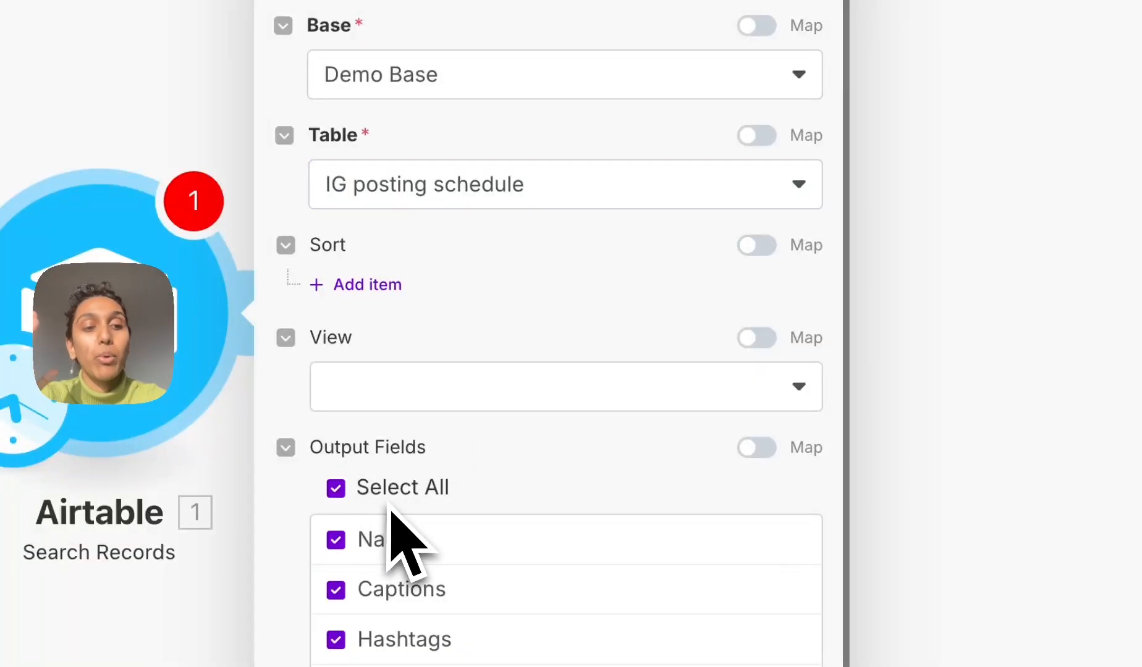
scroll(395, 525, "down", 5)
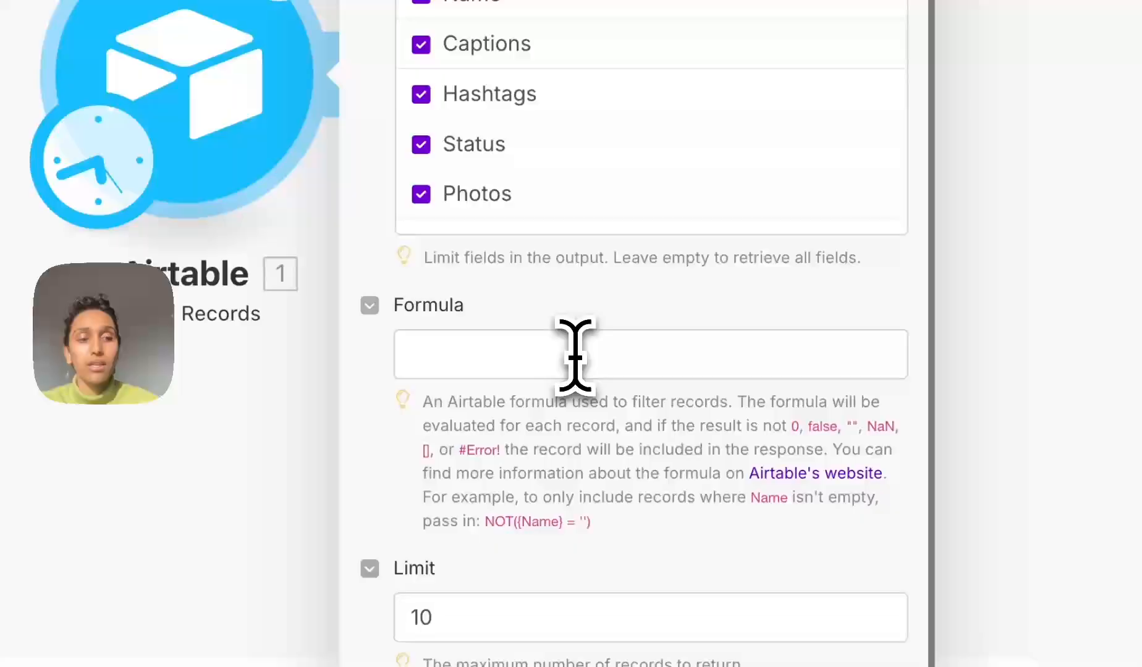
left_click(574, 355)
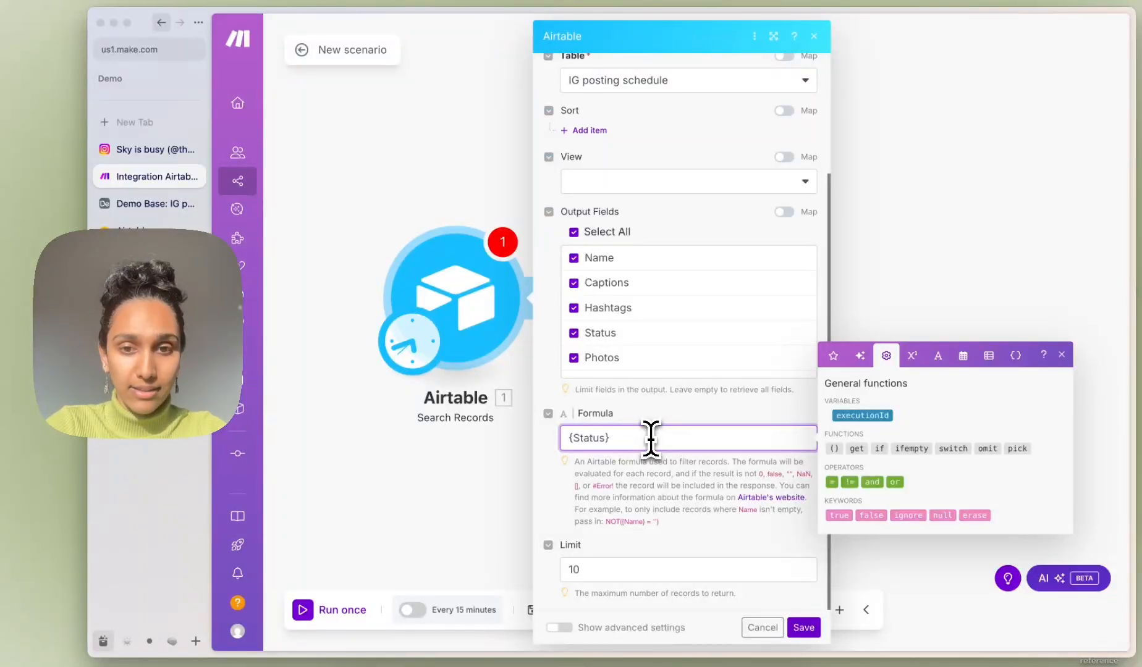
key("Return")
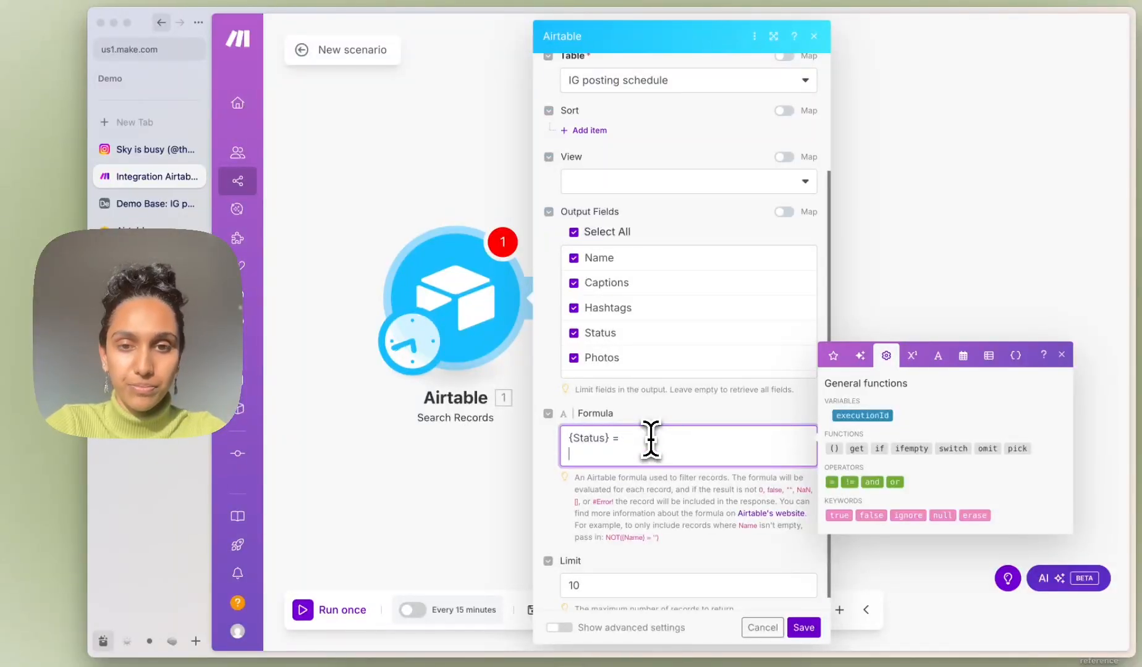
key("BackSpace")
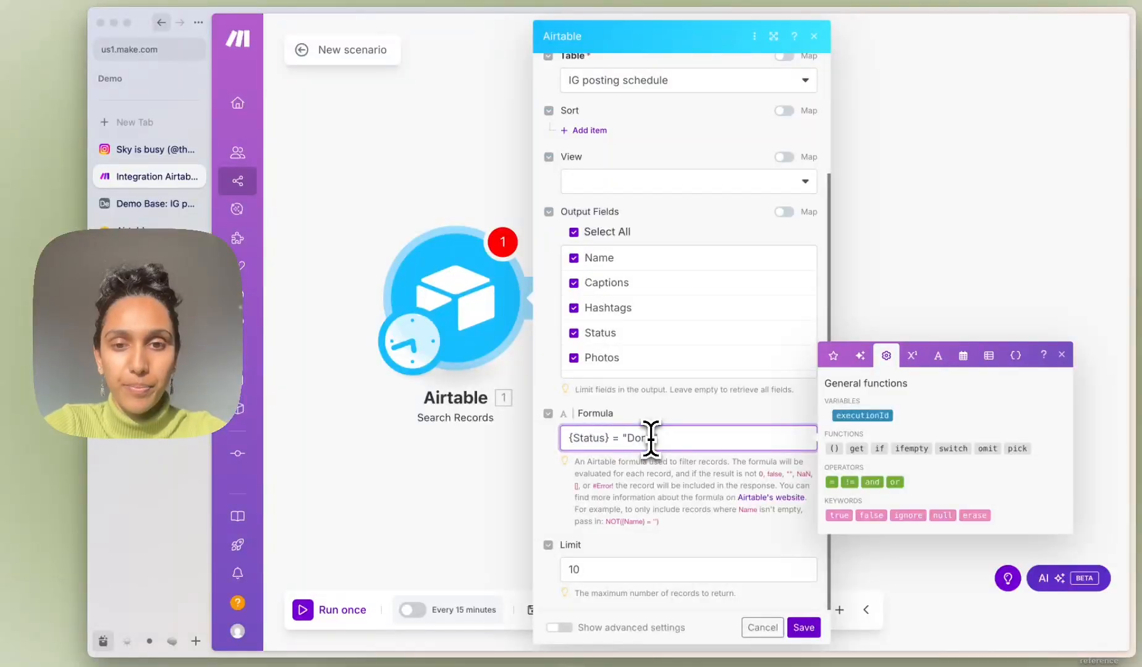
left_click(804, 627)
- Add a Flow Control Router after the Airtable Search Records module
left_click_drag(511, 379, 481, 383)
scroll(478, 385, "down", 1)
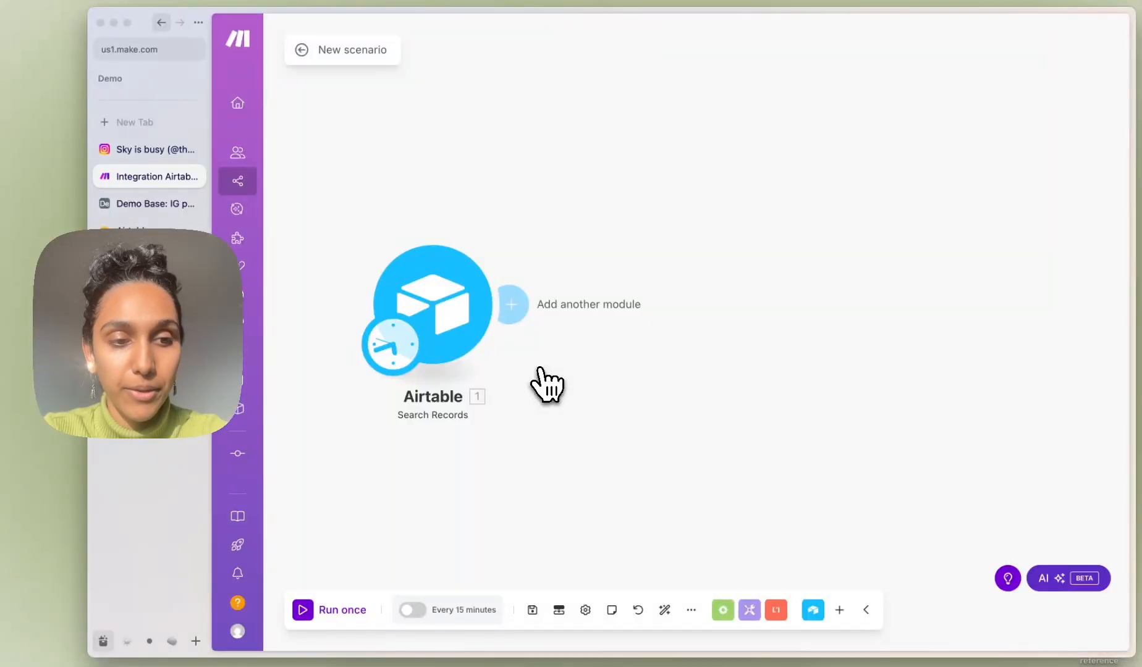
scroll(541, 370, "down", 1)
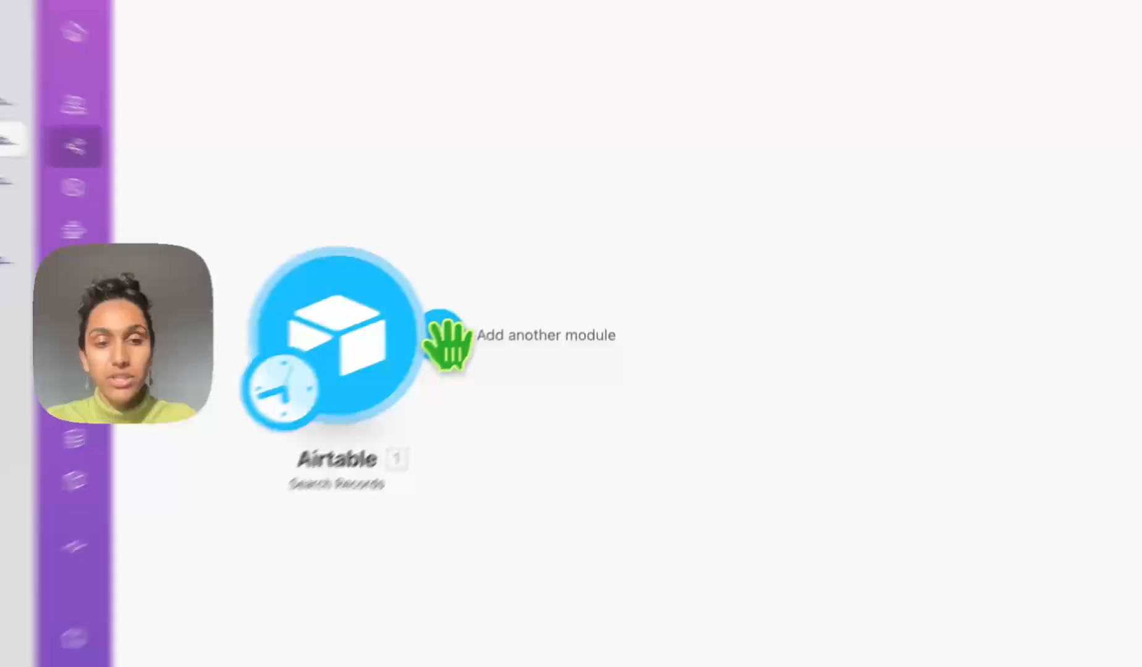
left_click(491, 312)
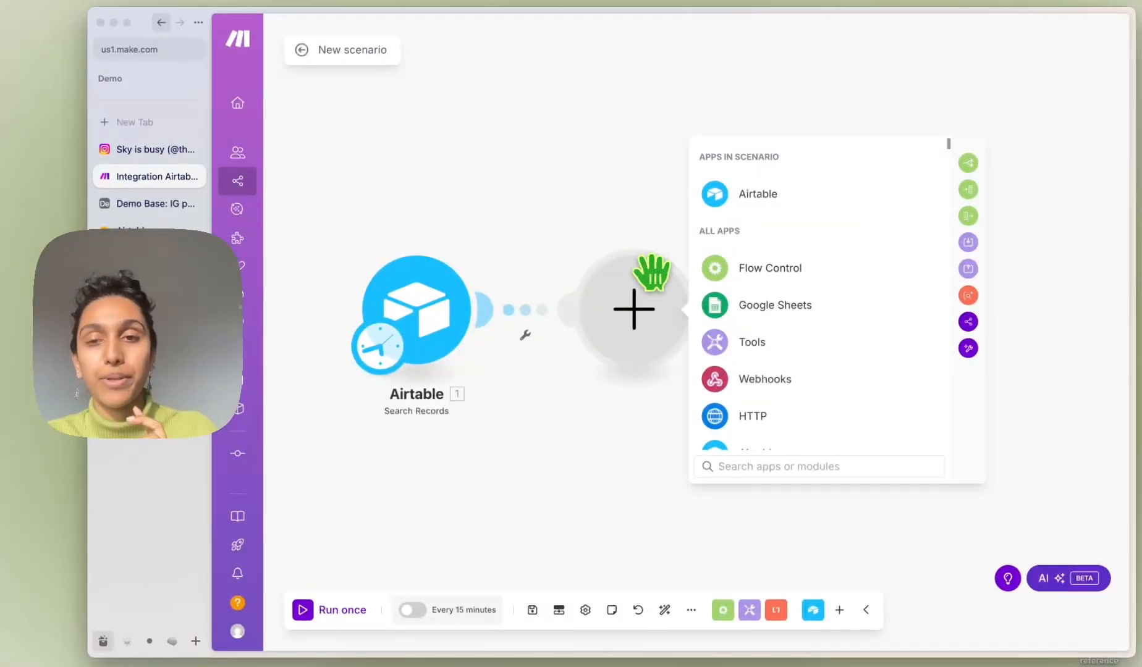
left_click(783, 469)
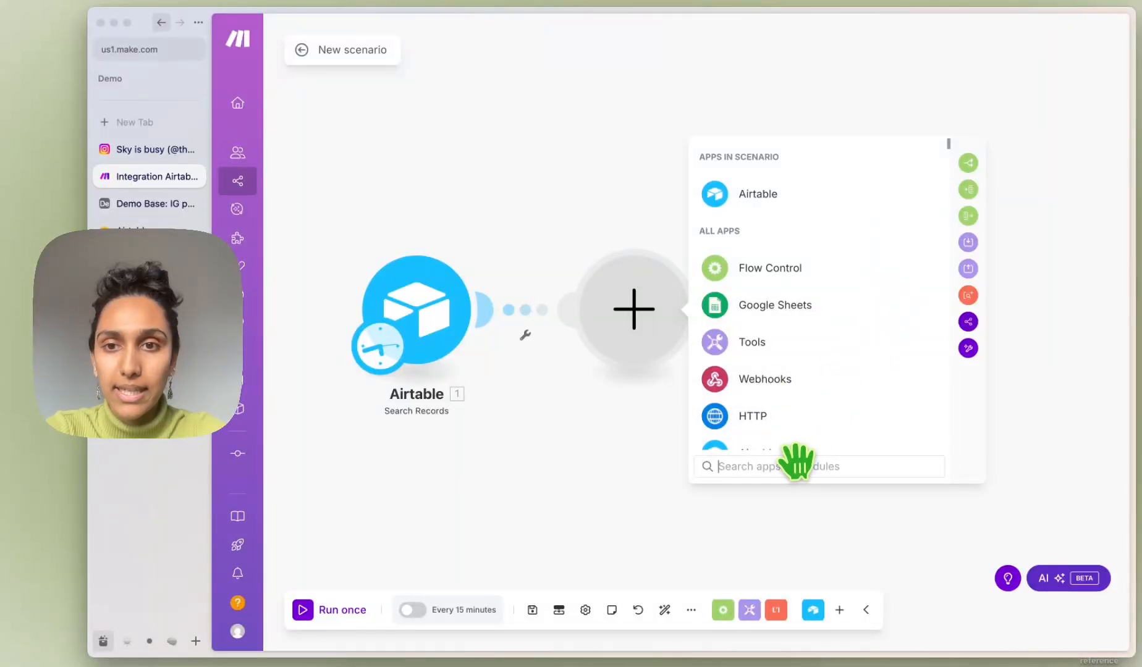
type("router")
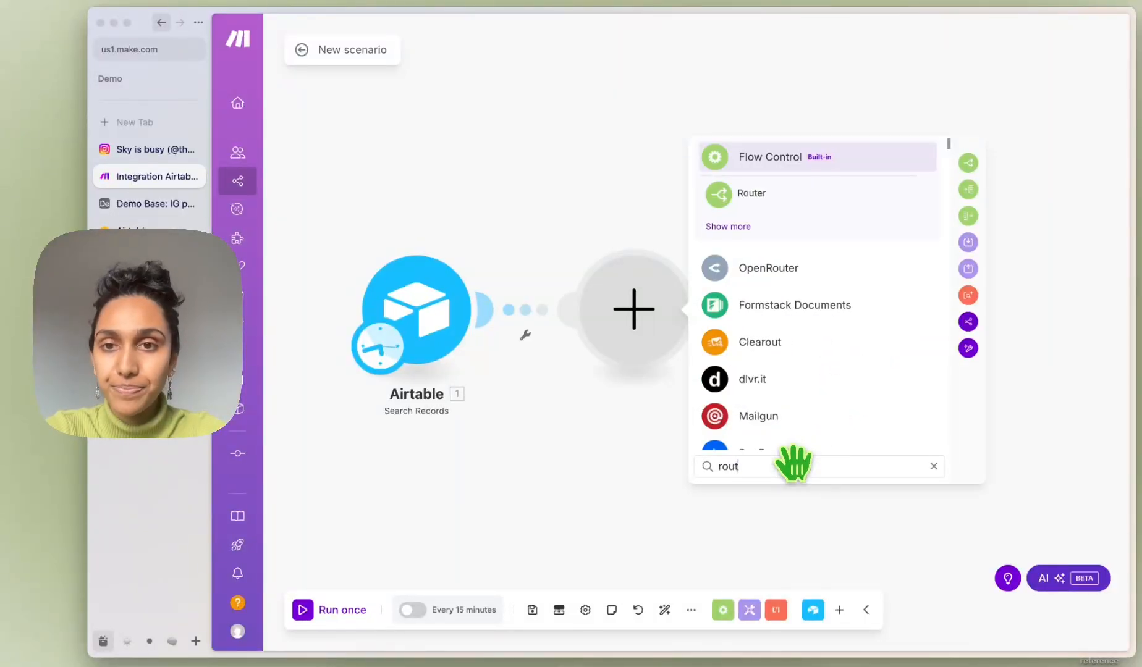
left_click(766, 195)
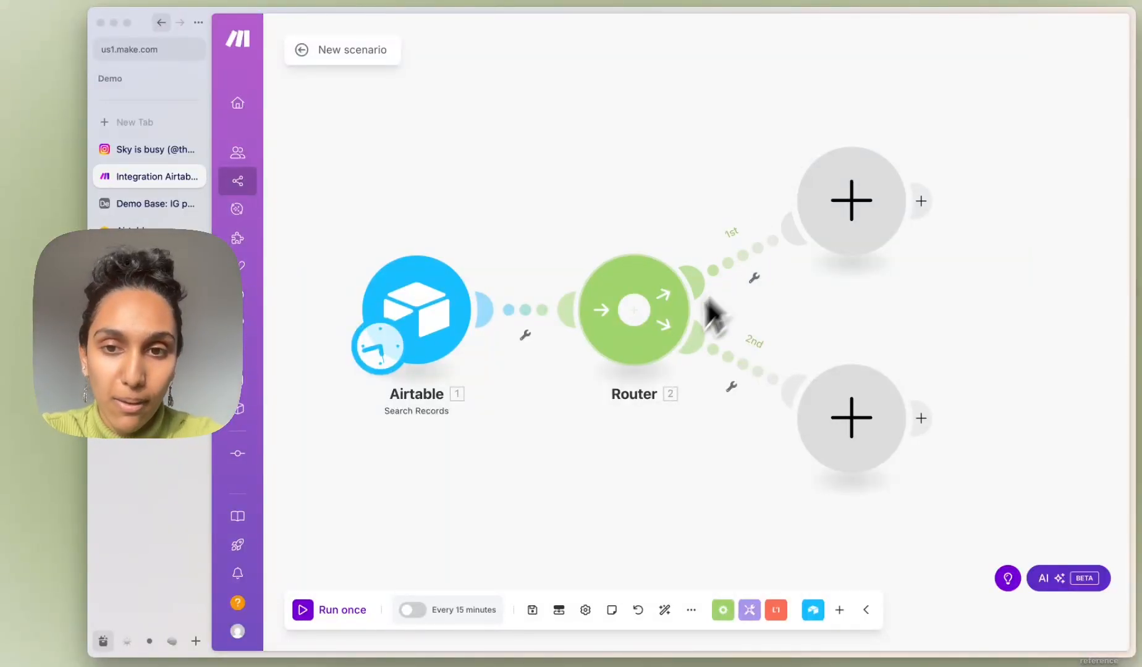
- Spread the router's two empty branch modules farther apart, one above and one below the router
scroll(664, 347, "down", 2)
scroll(820, 304, "down", 3)
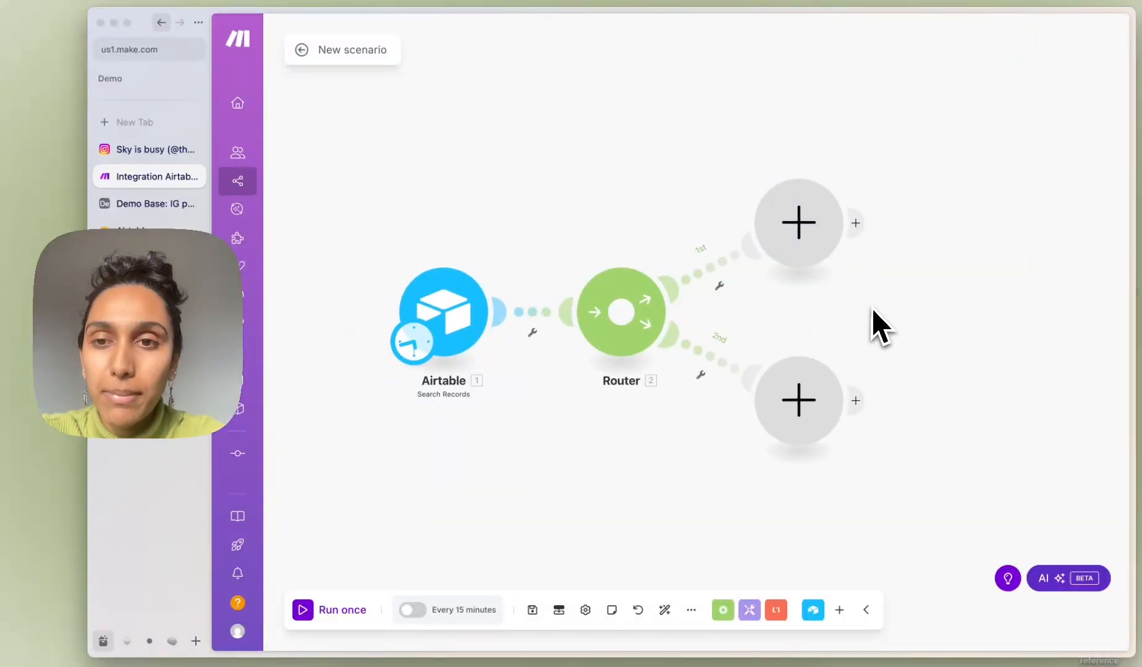
left_click_drag(763, 253, 805, 138)
left_click_drag(765, 413, 889, 478)
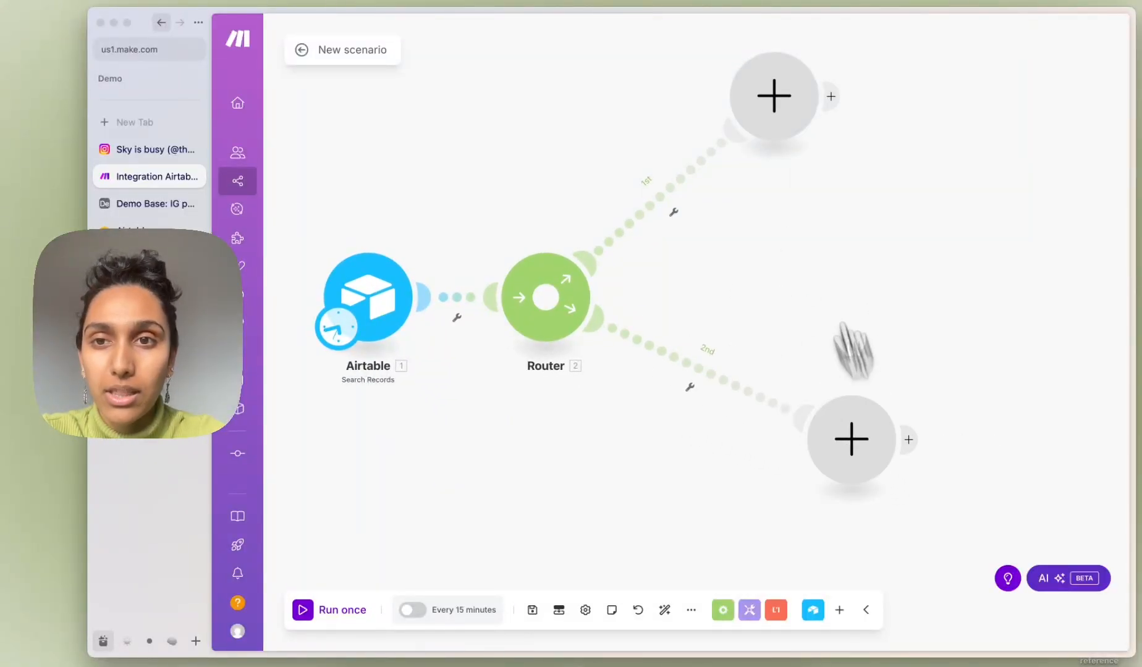
left_click_drag(790, 145, 837, 147)
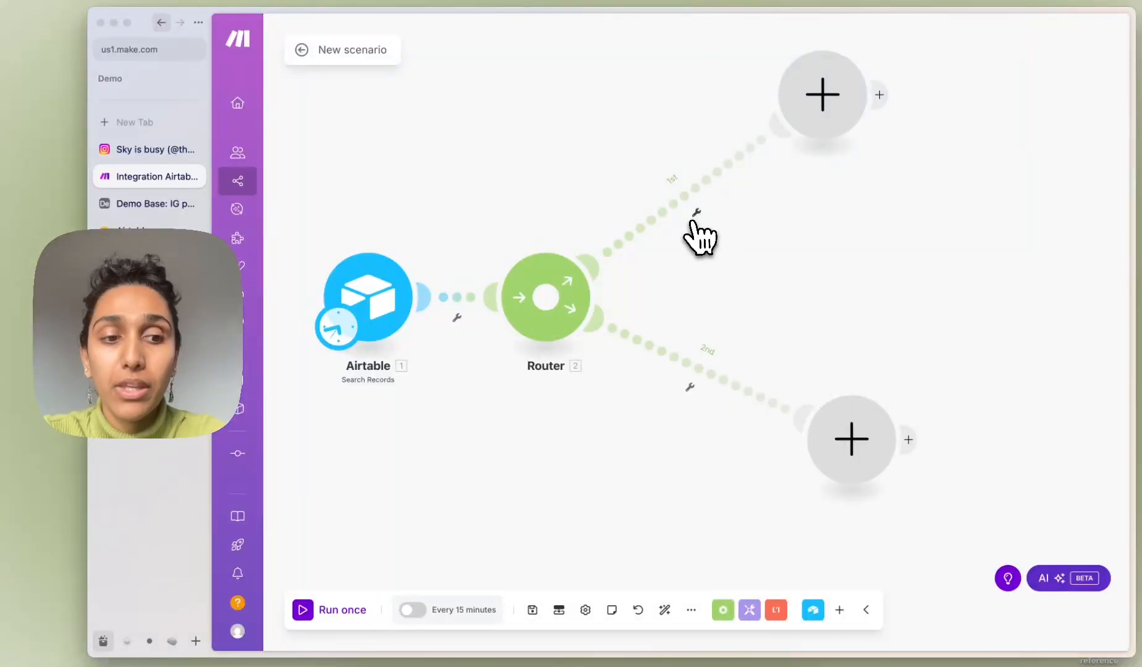
- Set up a filter between the Airtable search module and the router, labelled "posting is now"
left_click(458, 319)
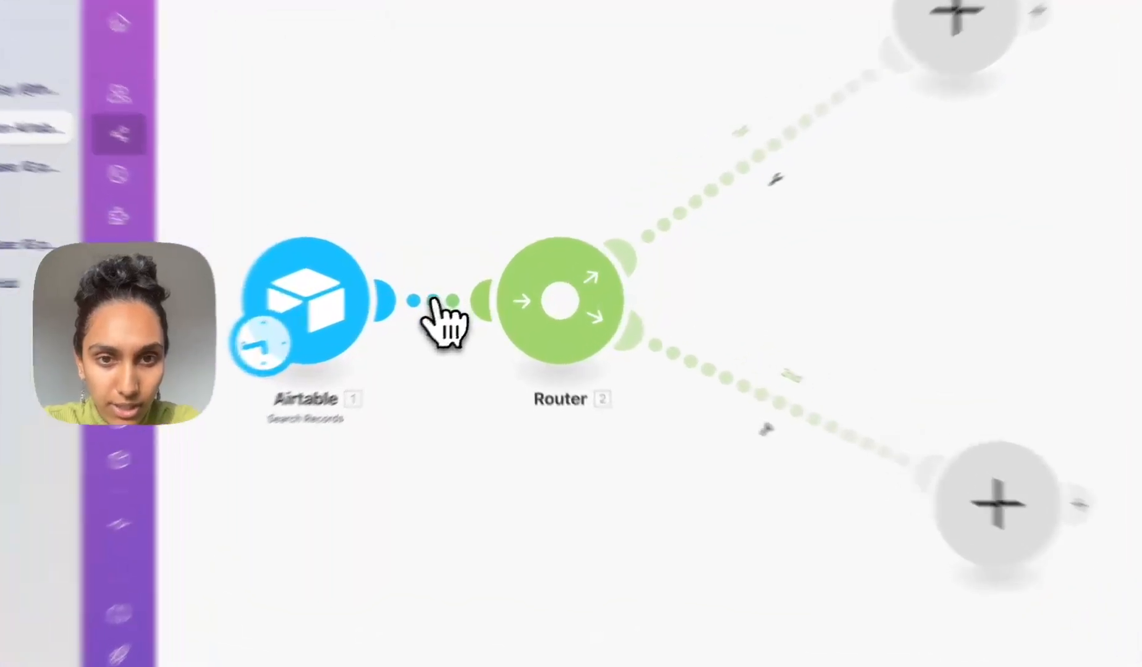
left_click(402, 306)
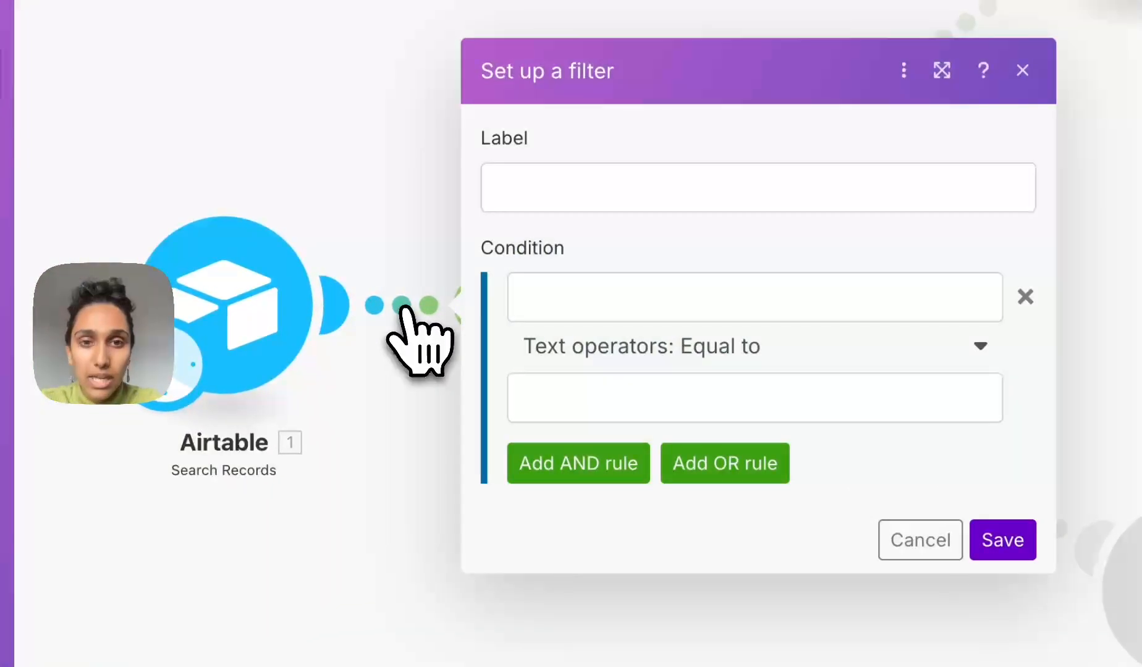
left_click(603, 199)
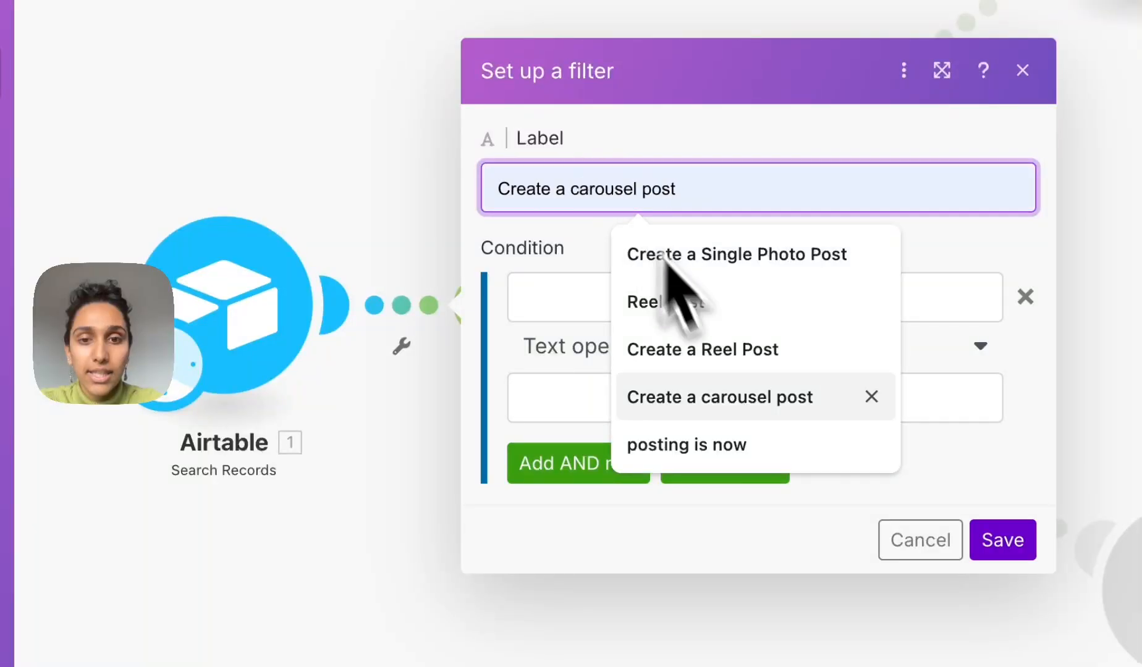
left_click(720, 454)
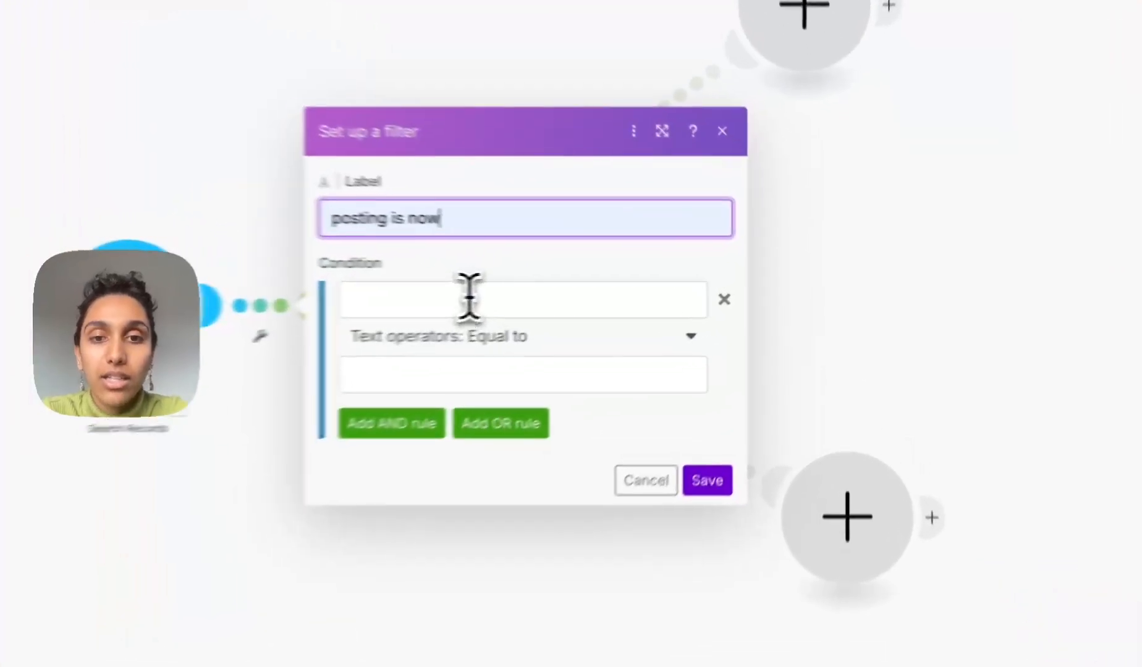
- Set the filter condition to Schedule For equal to the now variable and save the filter
left_click(601, 292)
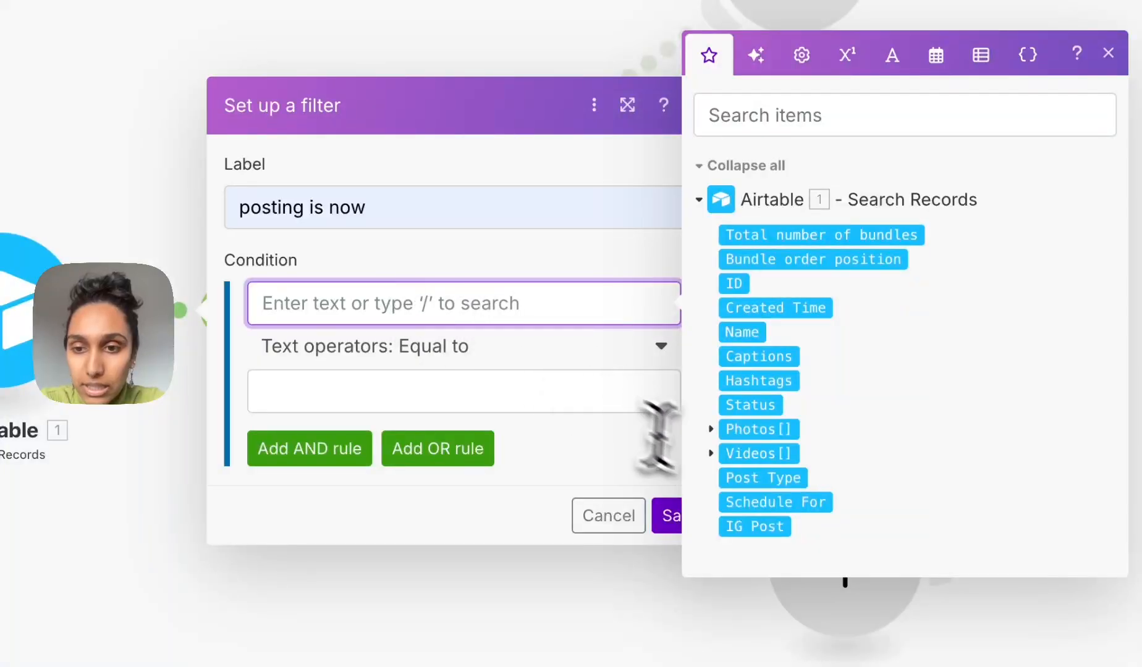
left_click(776, 507)
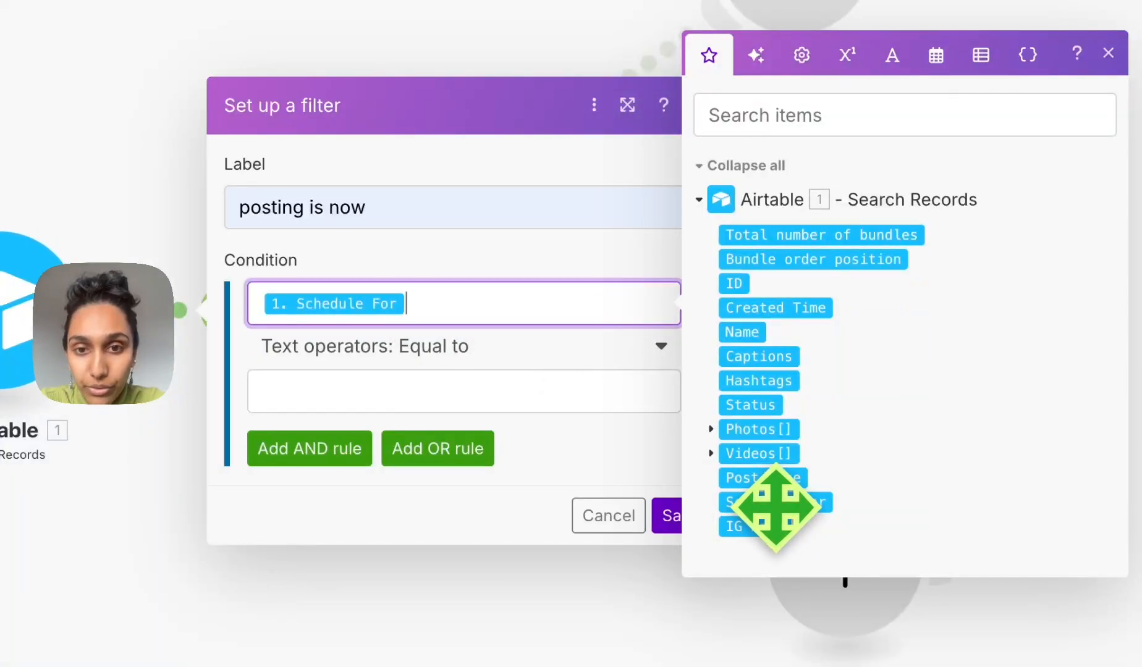
left_click(387, 401)
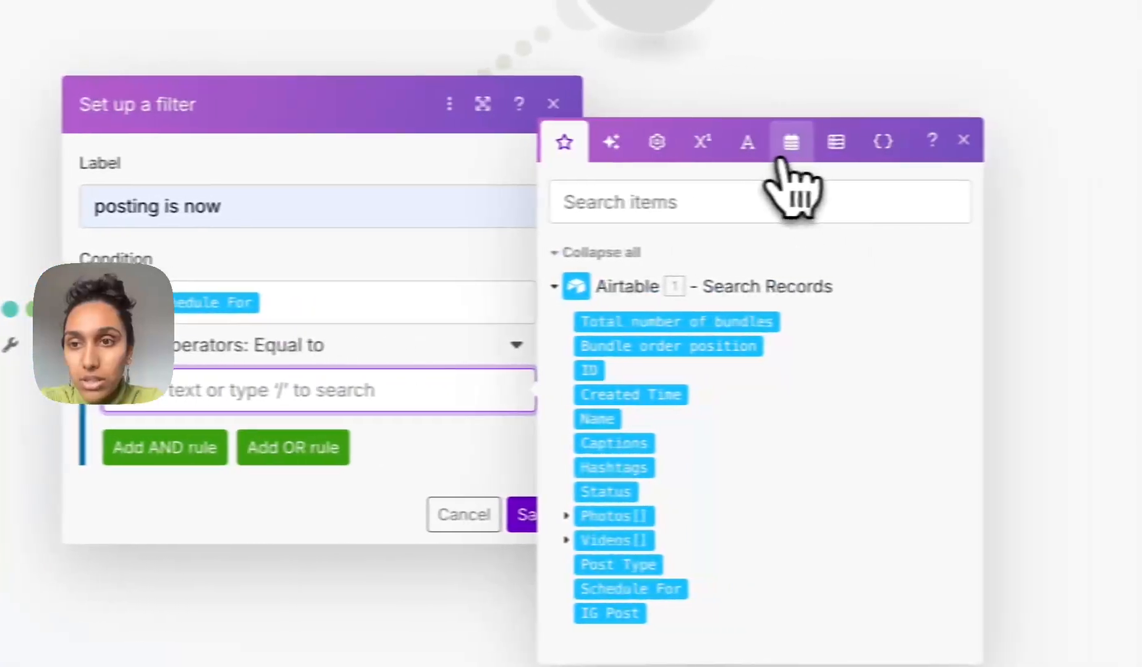
left_click(749, 161)
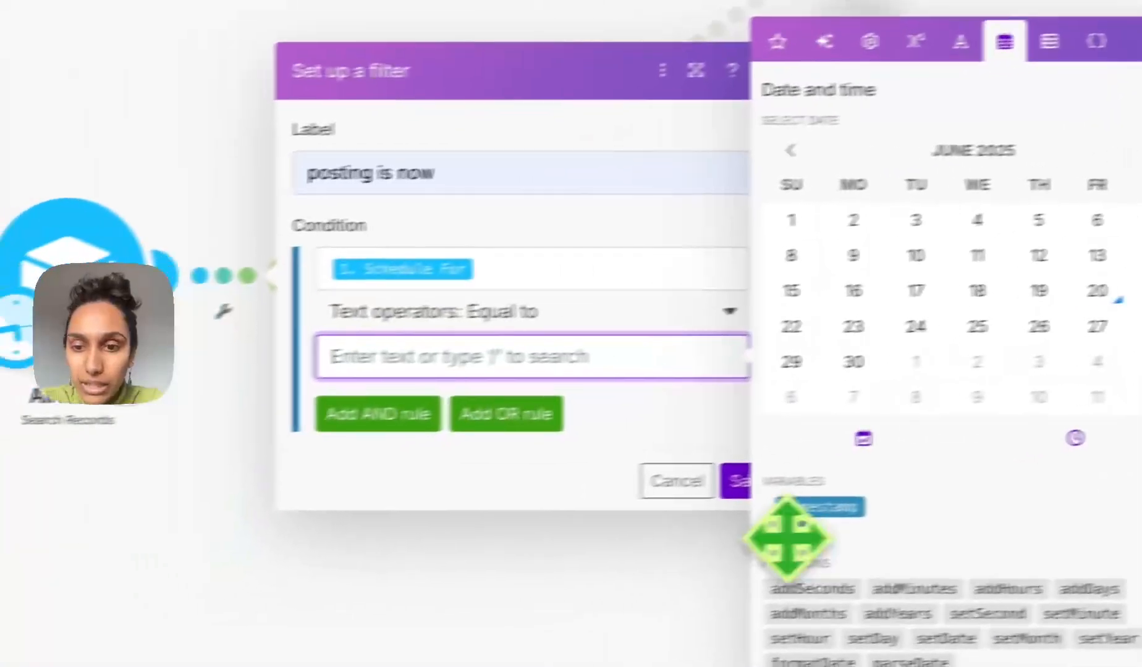
left_click(856, 526)
left_click(577, 495)
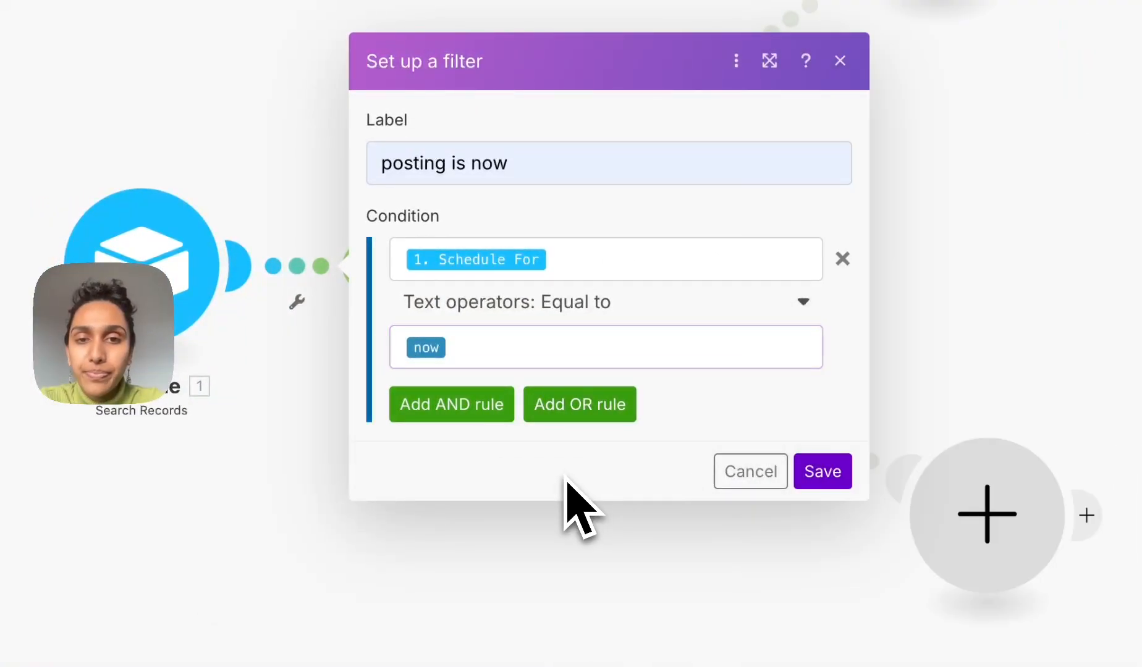
left_click(826, 476)
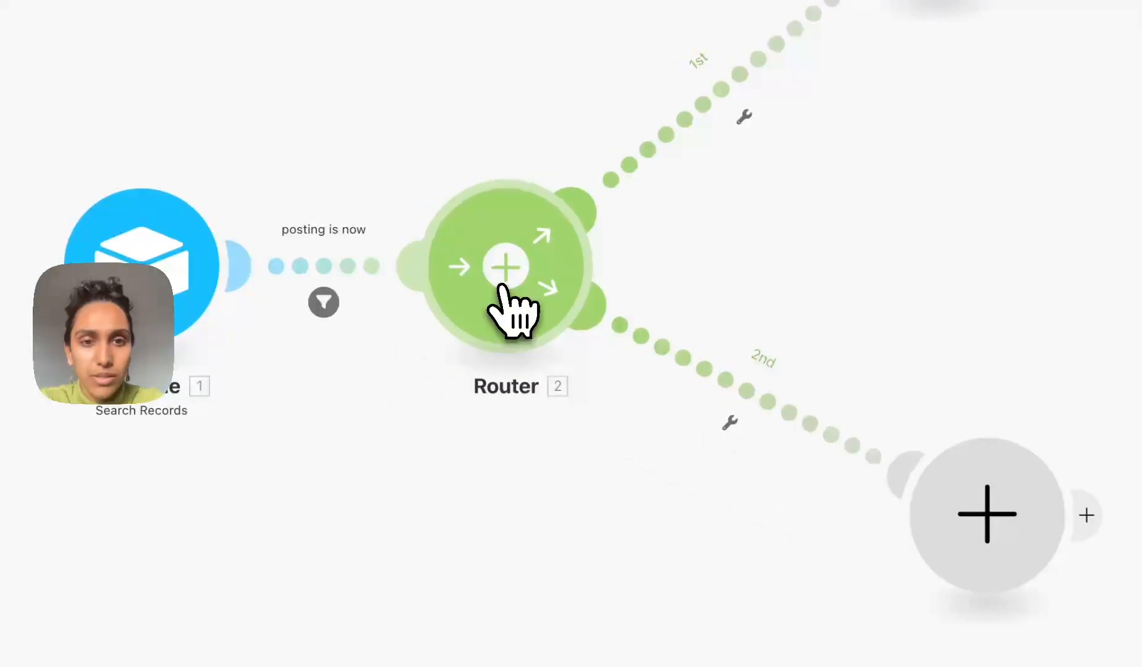
- Set up a filter on the router's first route labelled "Create a Single Photo Post" with Post Type as the condition field
left_click(685, 121)
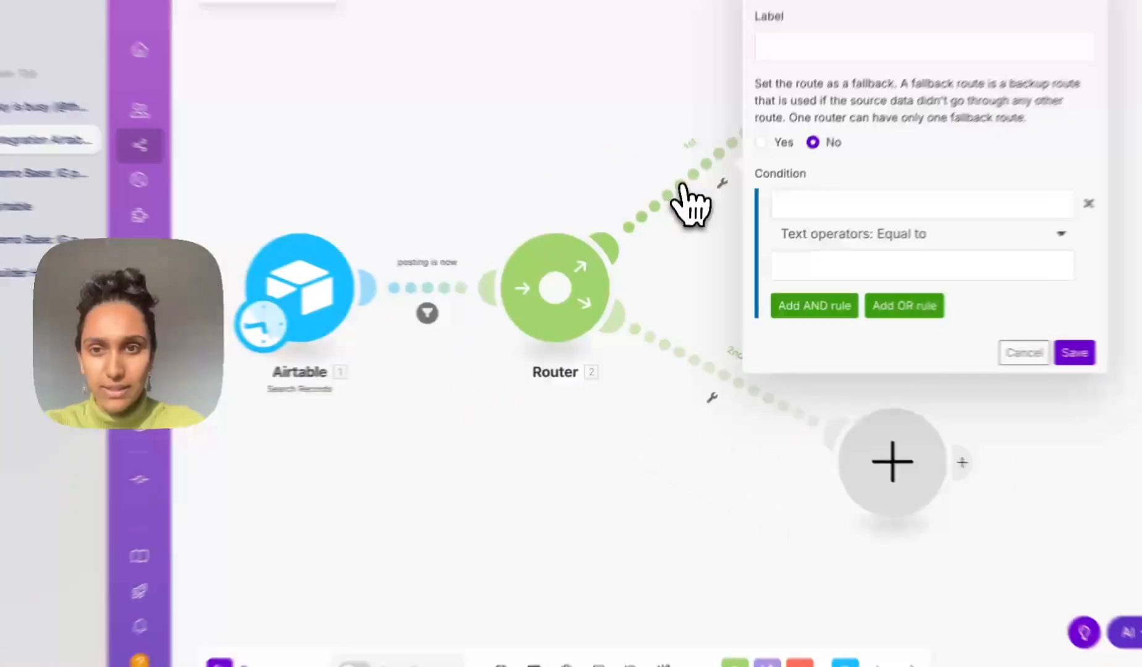
left_click(818, 47)
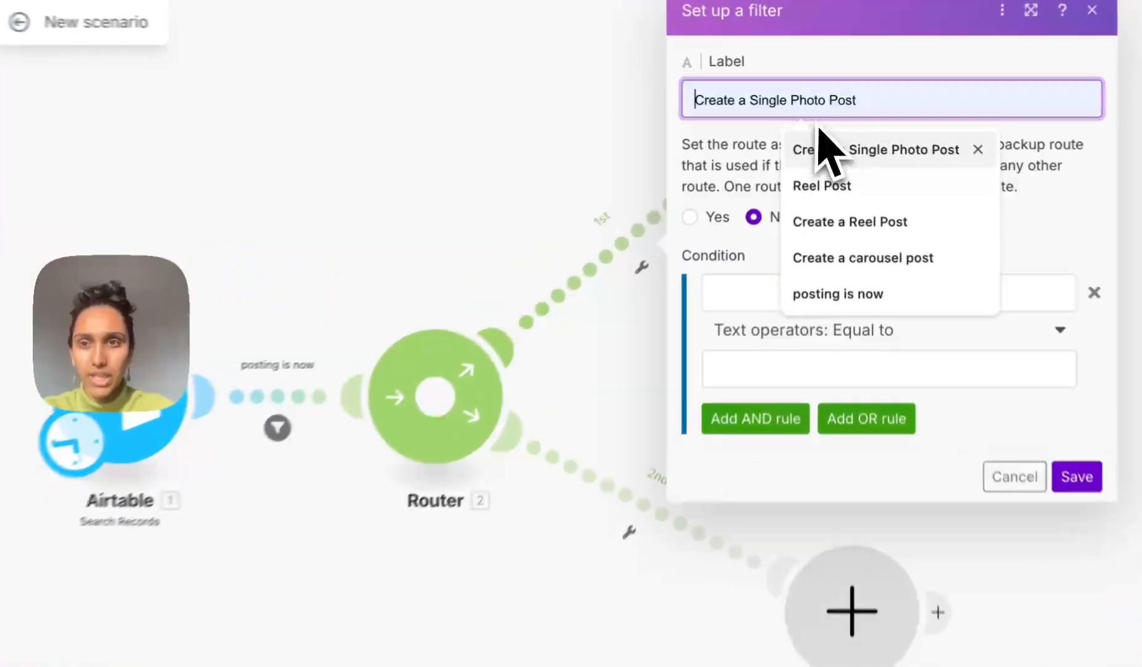
left_click(827, 151)
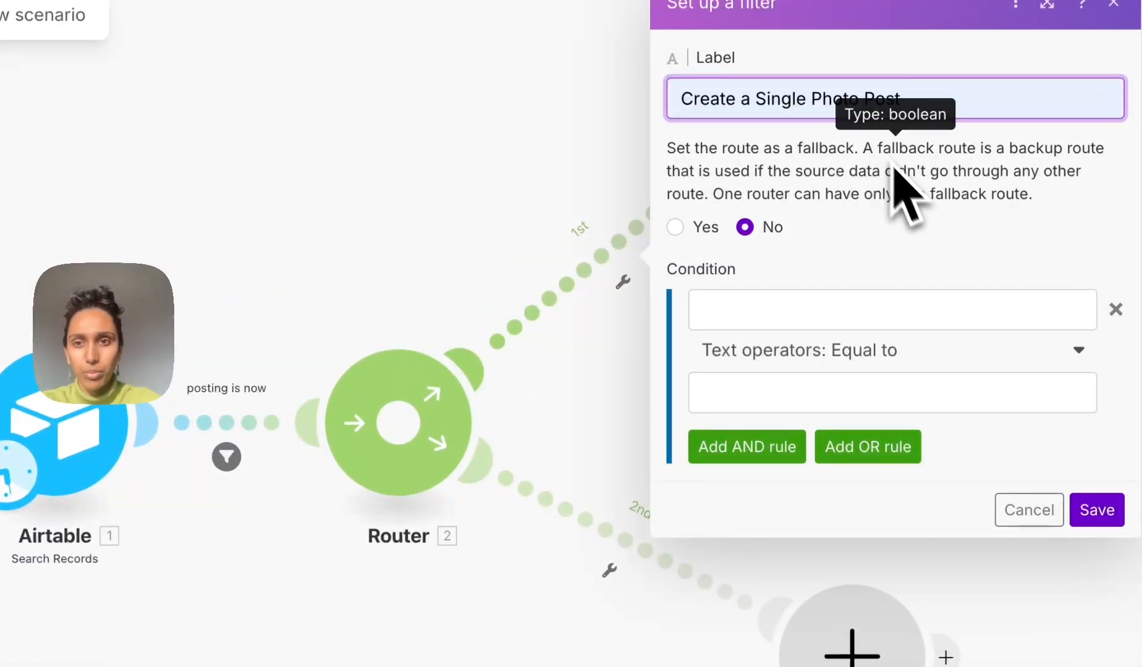
left_click(748, 316)
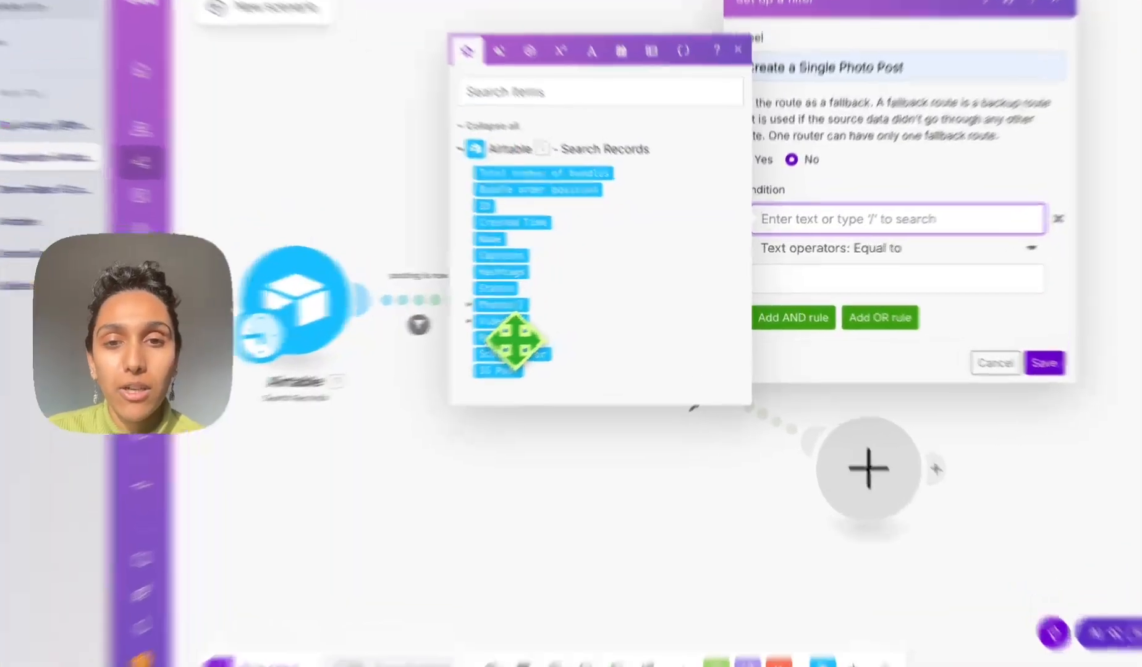
left_click(544, 329)
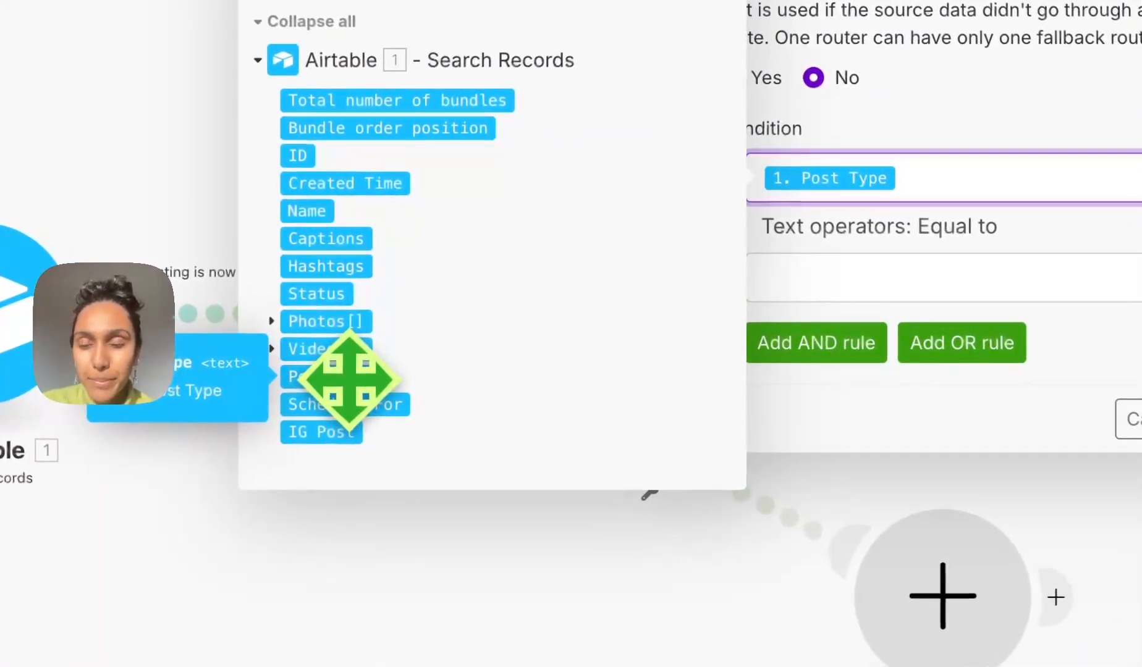
- Check the Post Type field in the Airtable base, then set the route filter's comparison value to Photo in Make and save it
left_click(791, 278)
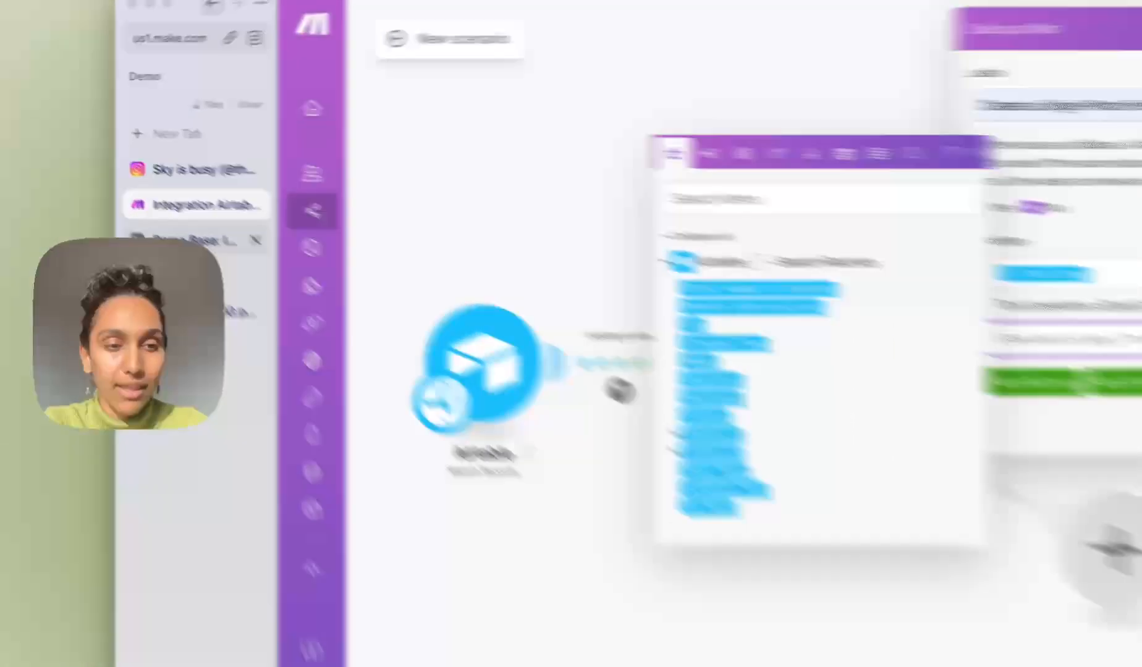
left_click(139, 206)
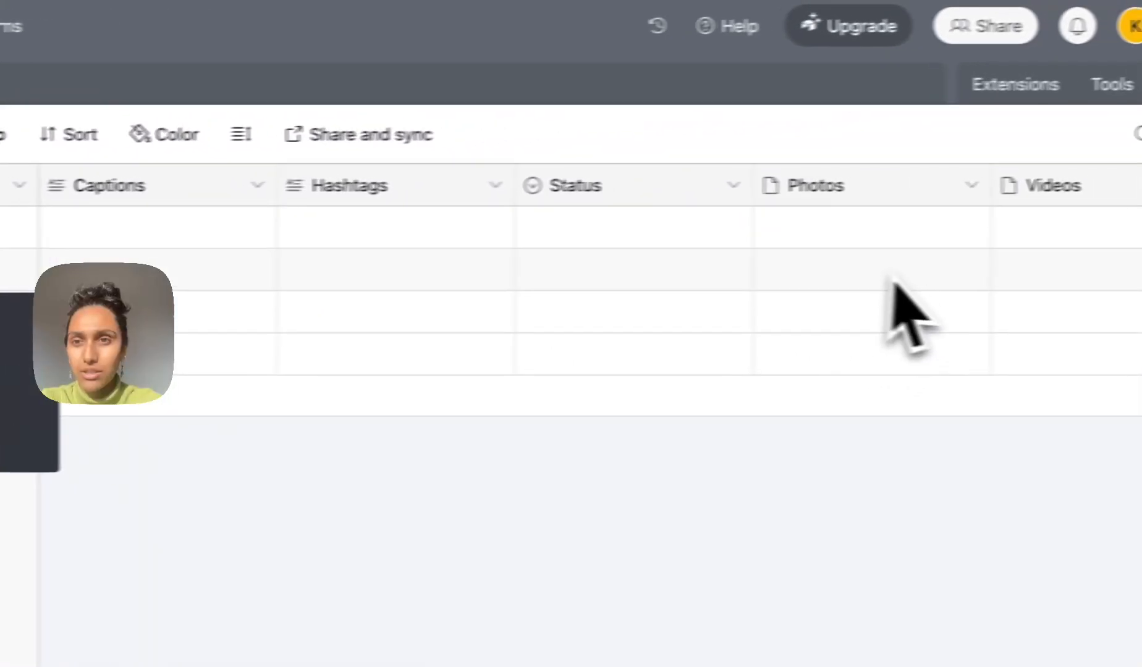
scroll(833, 260, "right", 6)
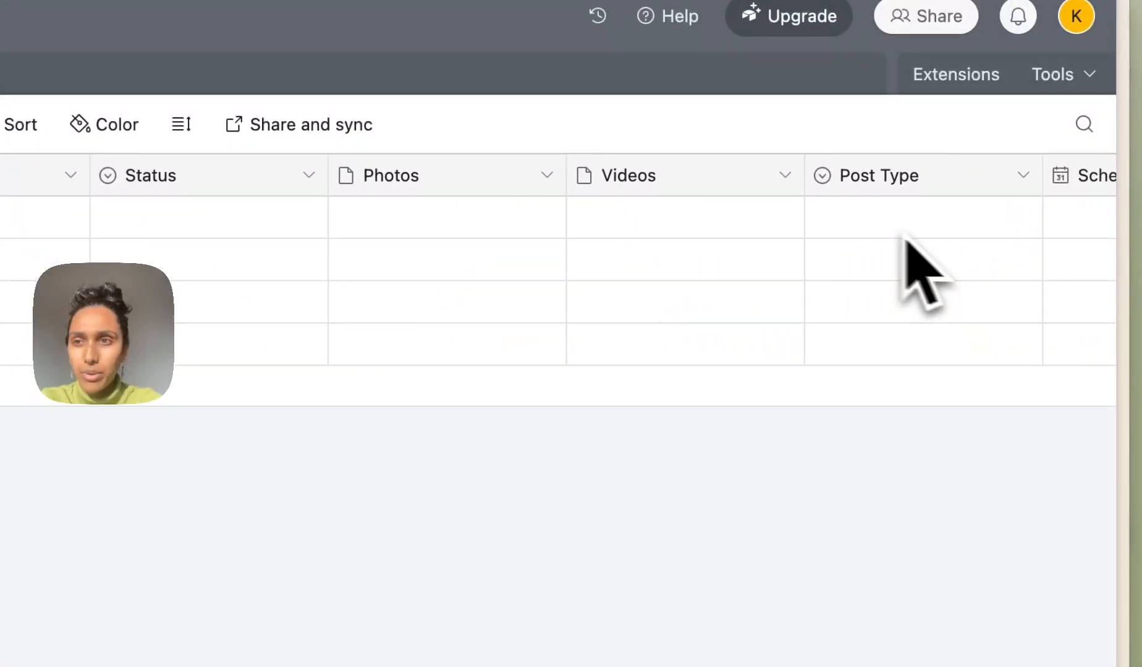
left_click(839, 233)
left_click(864, 218)
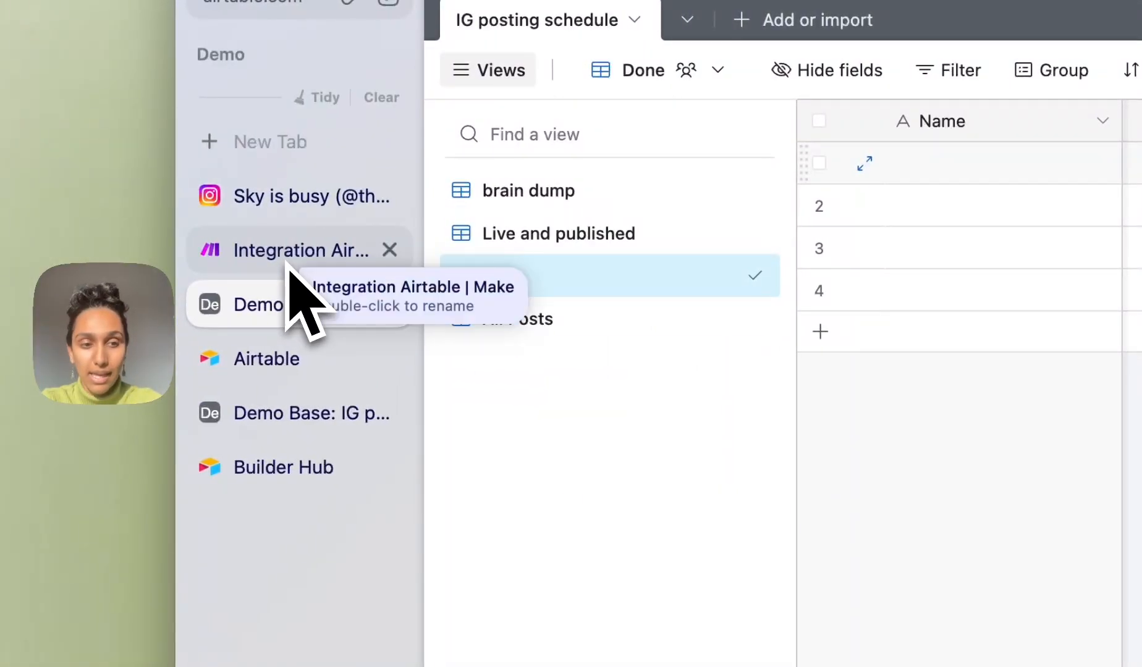
left_click(290, 255)
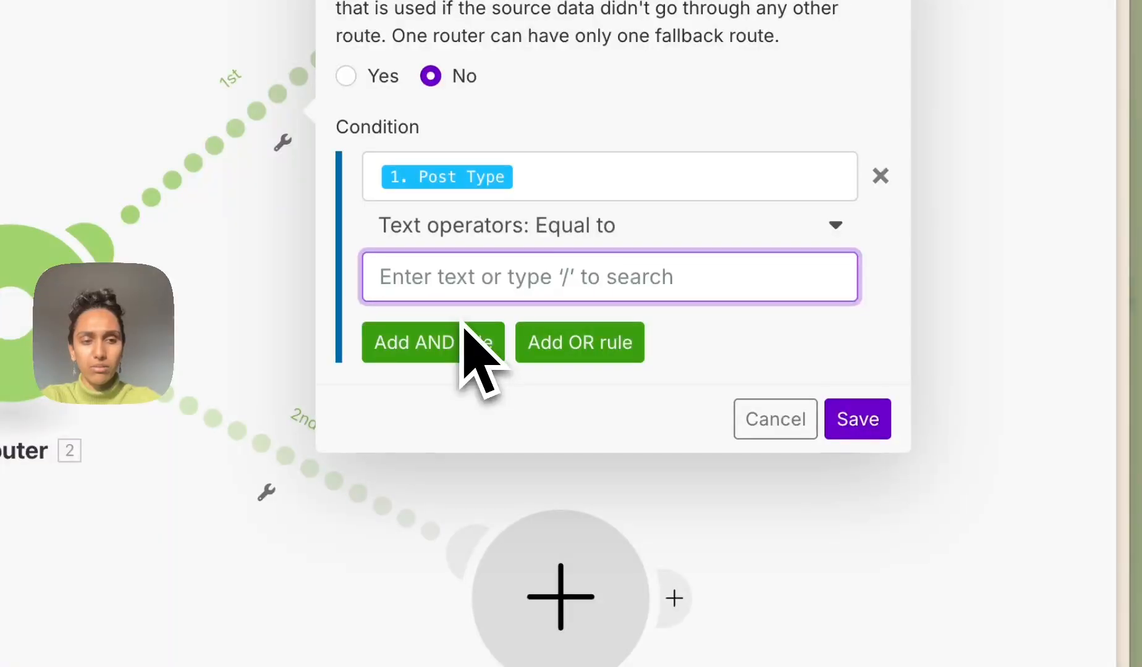
type("Photo")
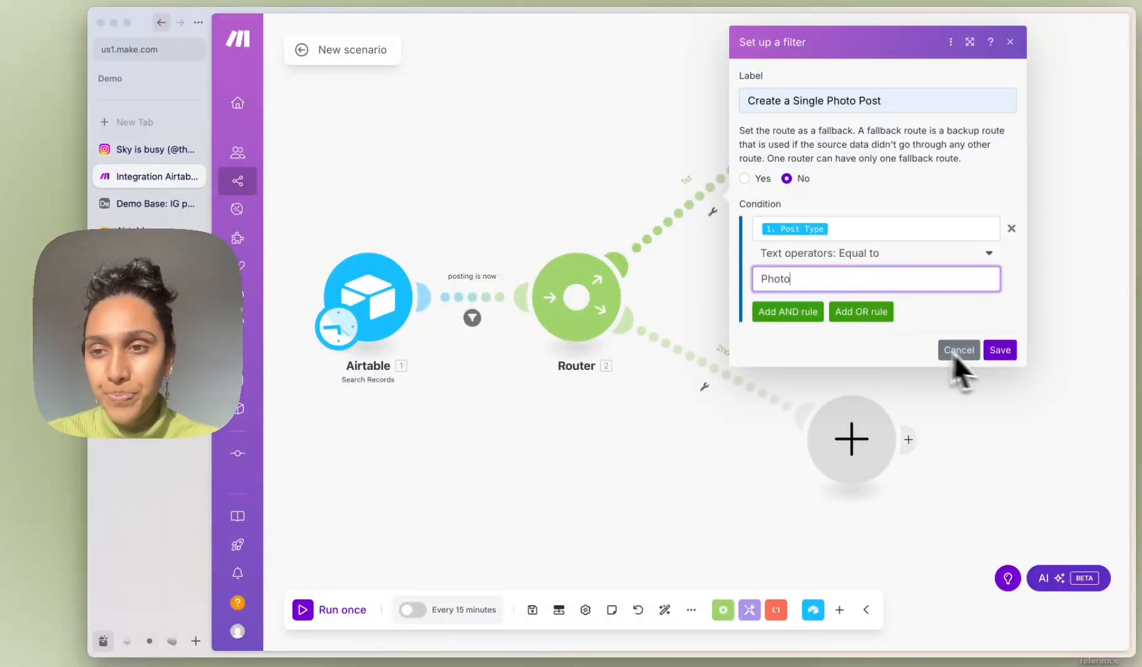
left_click(987, 354)
- Add the Instagram for Business (Facebook login) Create a photo post module to the router's first route
left_click(811, 115)
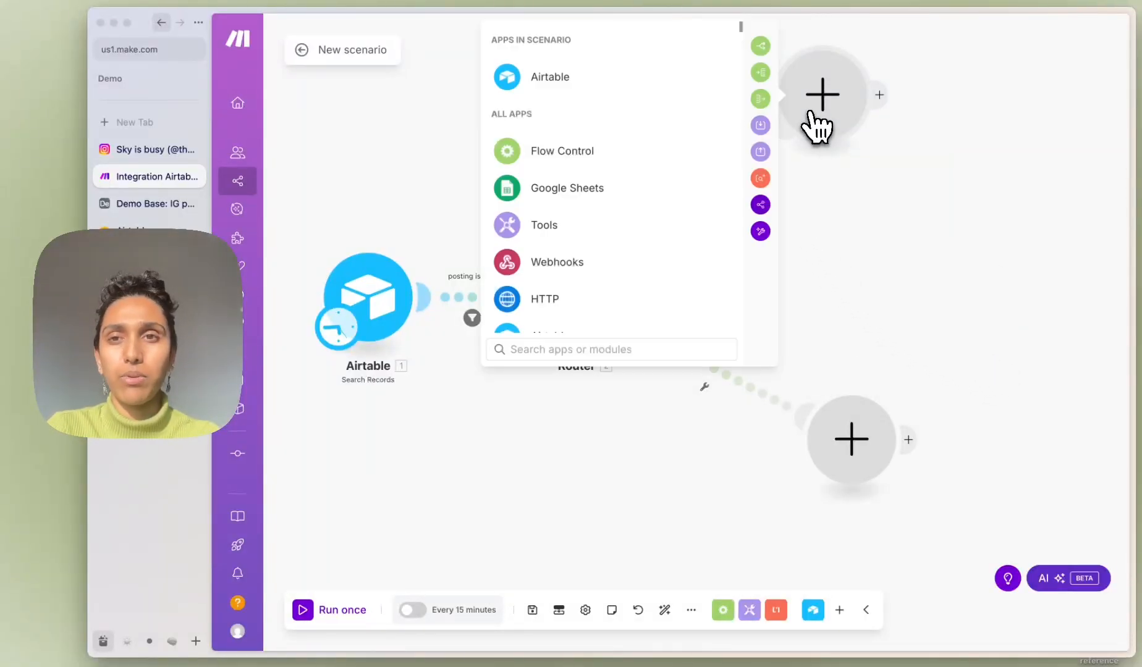
type("insta")
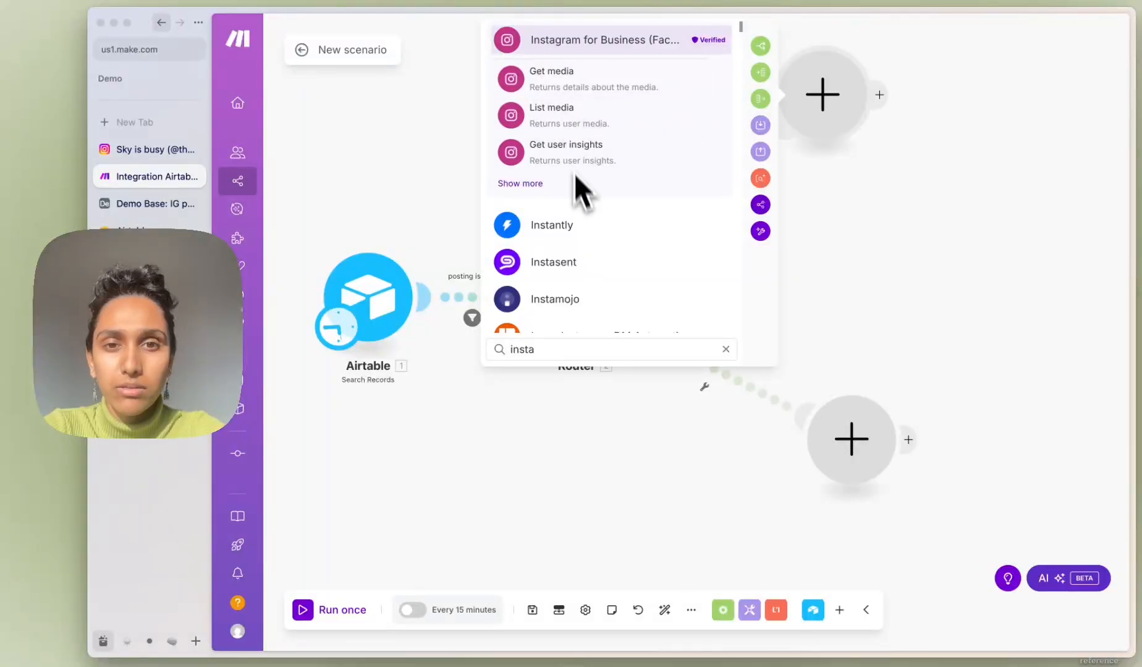
left_click(597, 47)
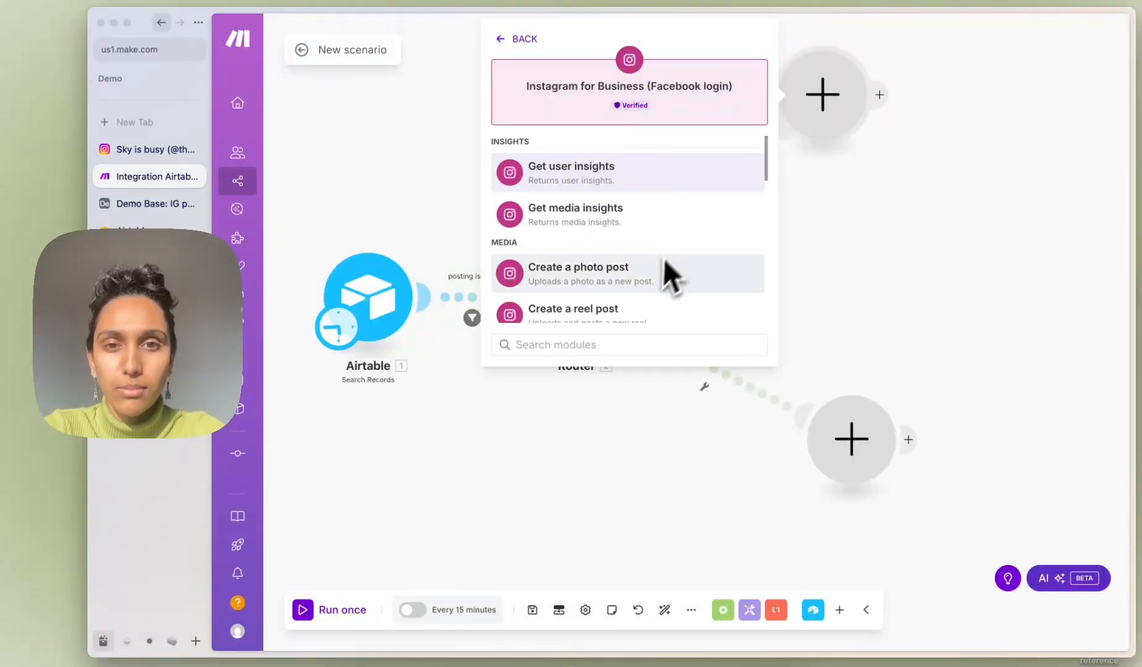
scroll(655, 266, "down", 2)
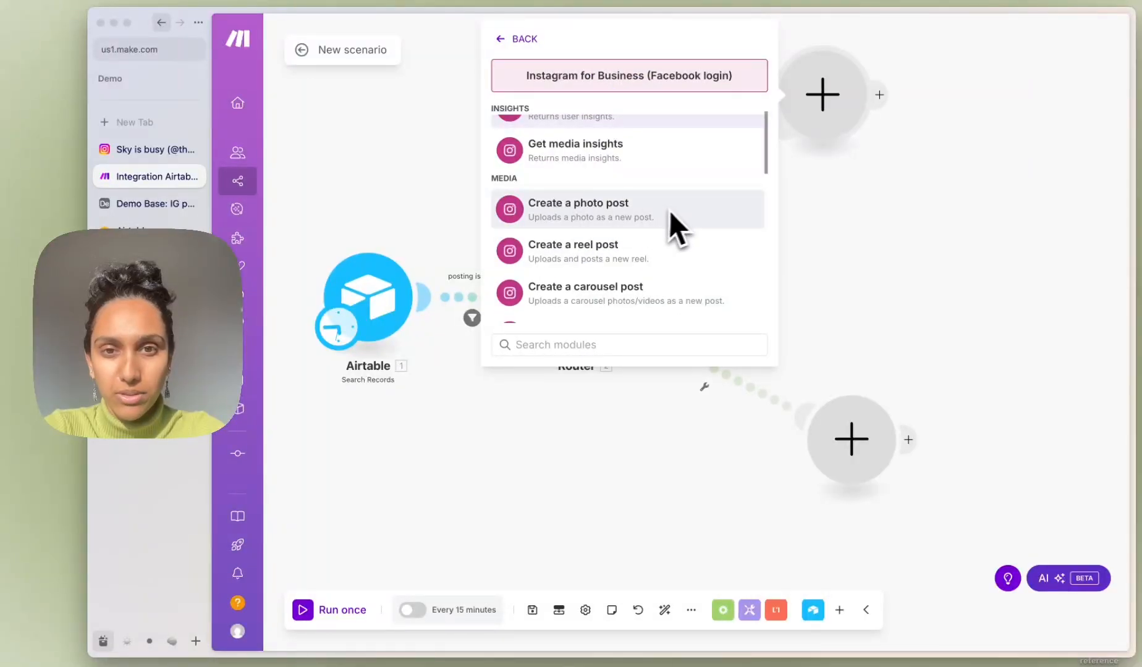
scroll(611, 300, "down", 2)
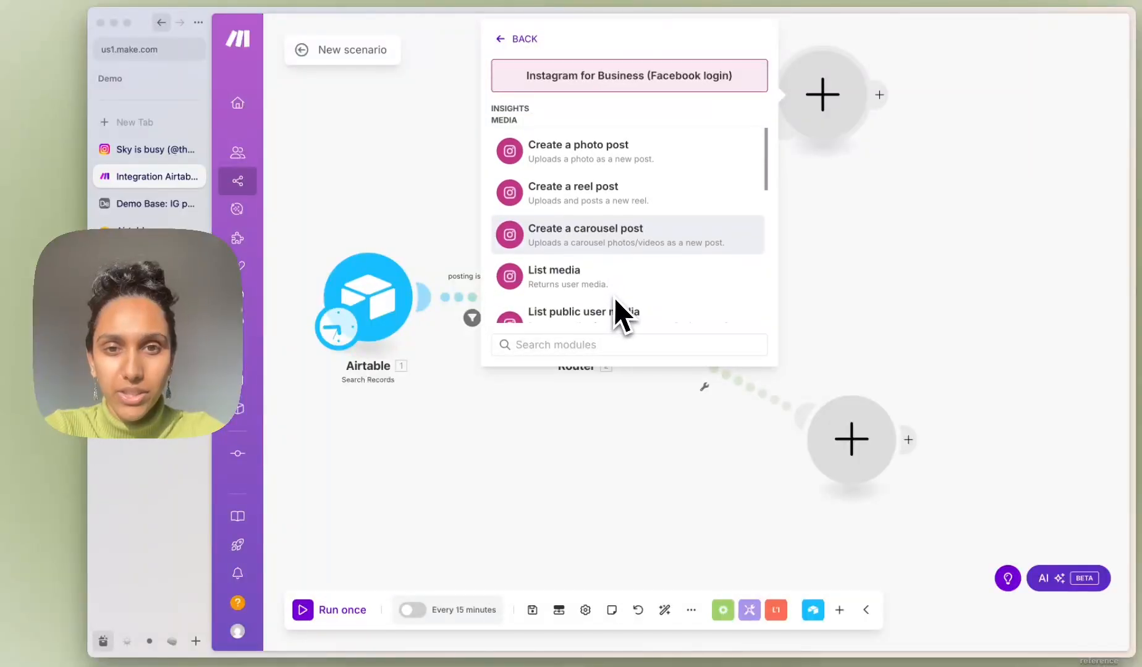
scroll(613, 297, "down", 1)
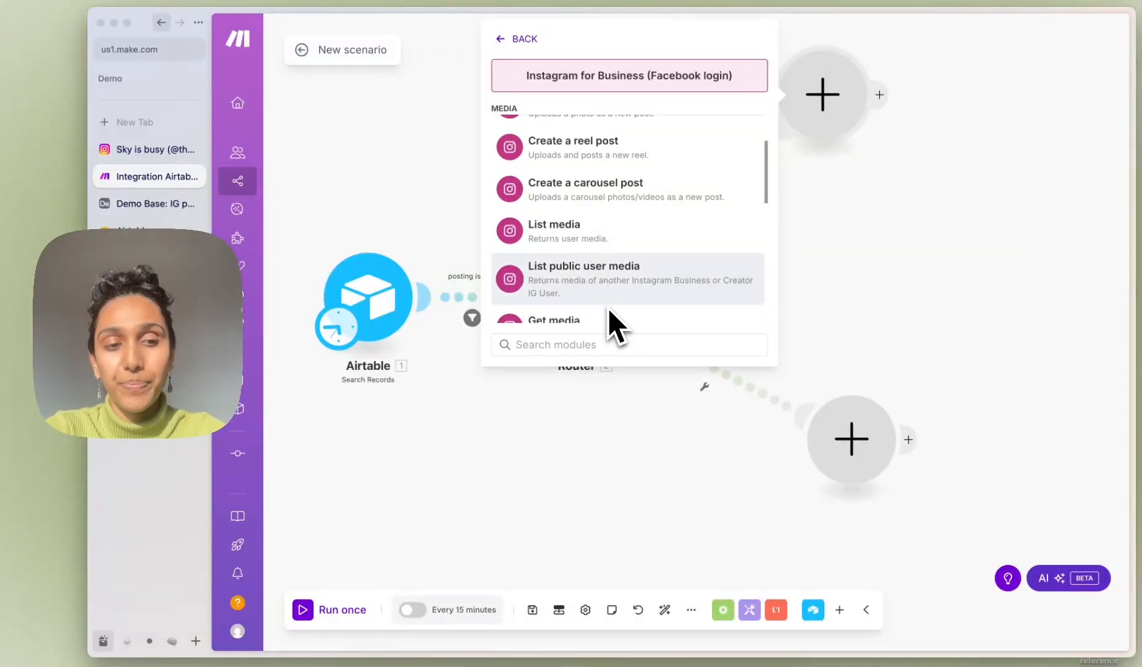
scroll(609, 309, "up", 1)
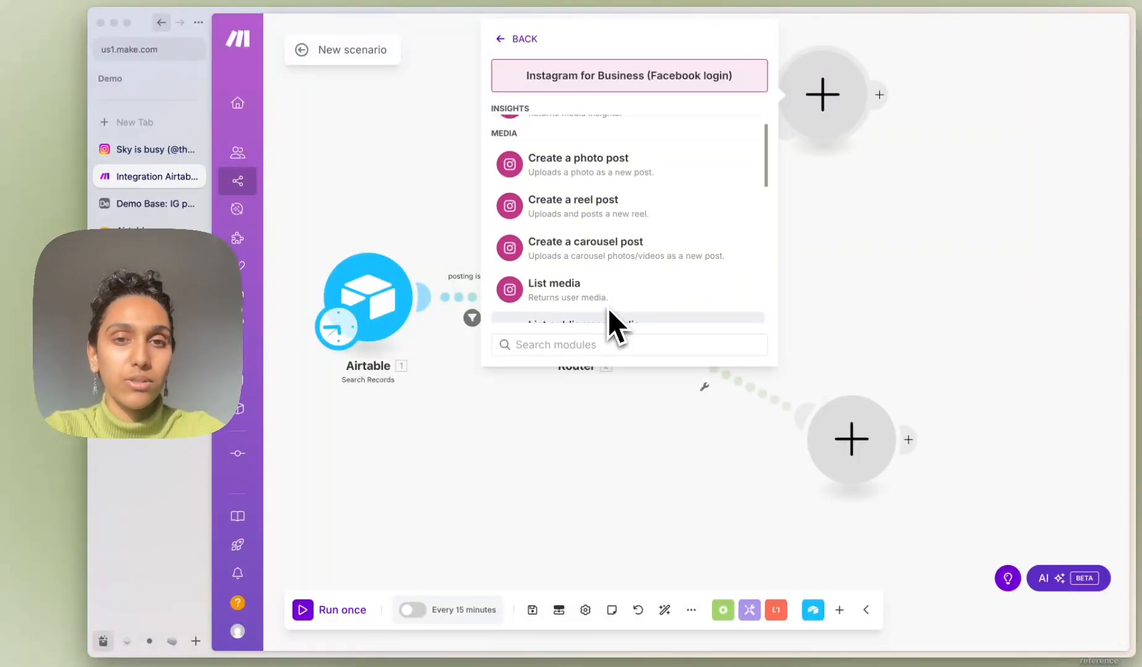
left_click(605, 179)
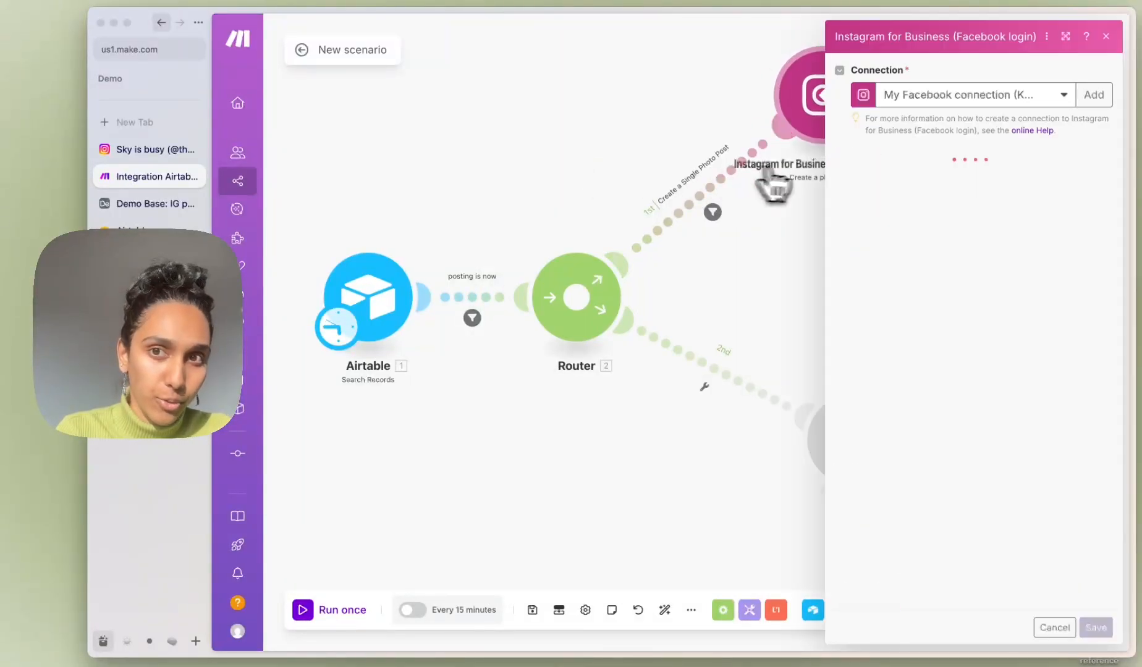
- Use the existing Facebook connection and the Sky is Busy page for the Instagram photo post module
left_click(1075, 96)
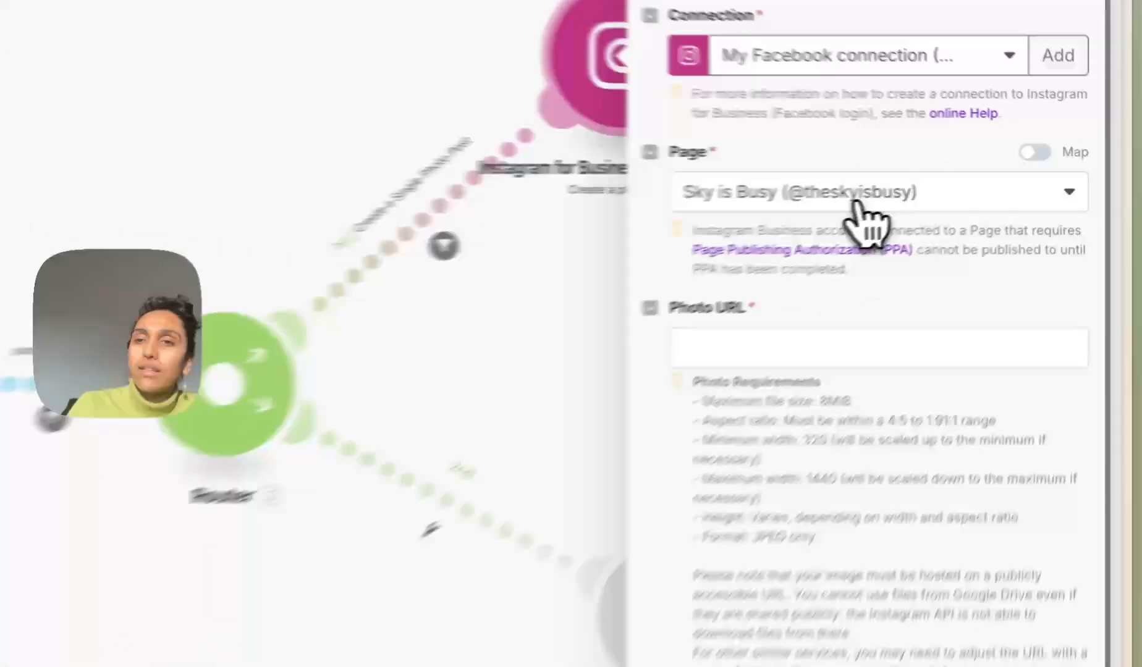
left_click(973, 184)
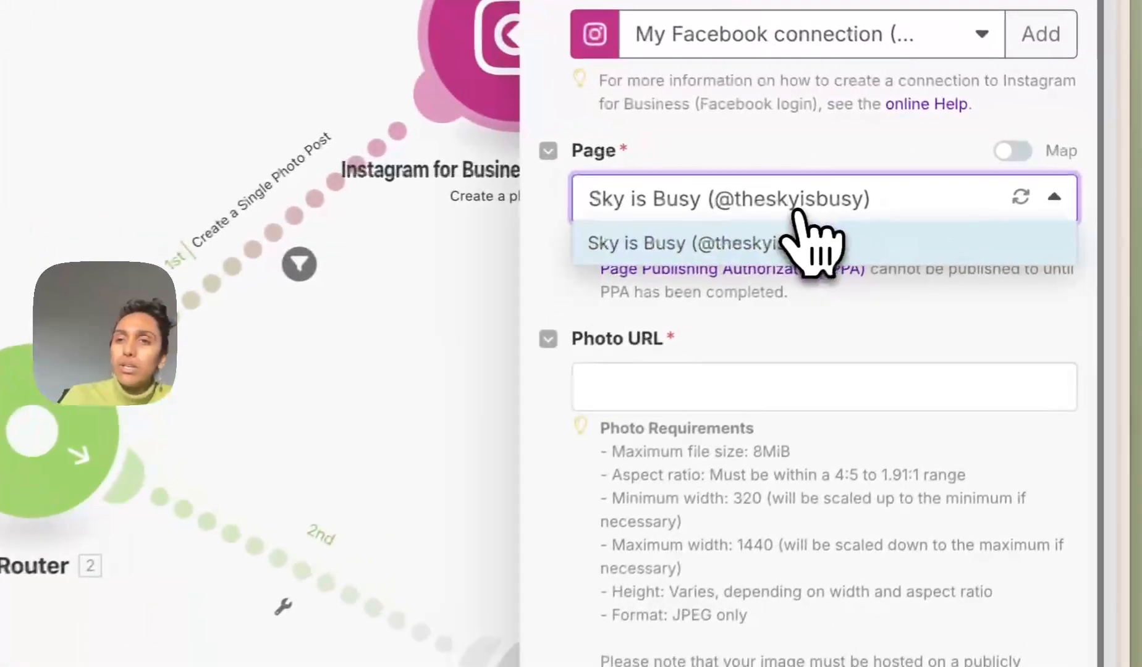
left_click(879, 343)
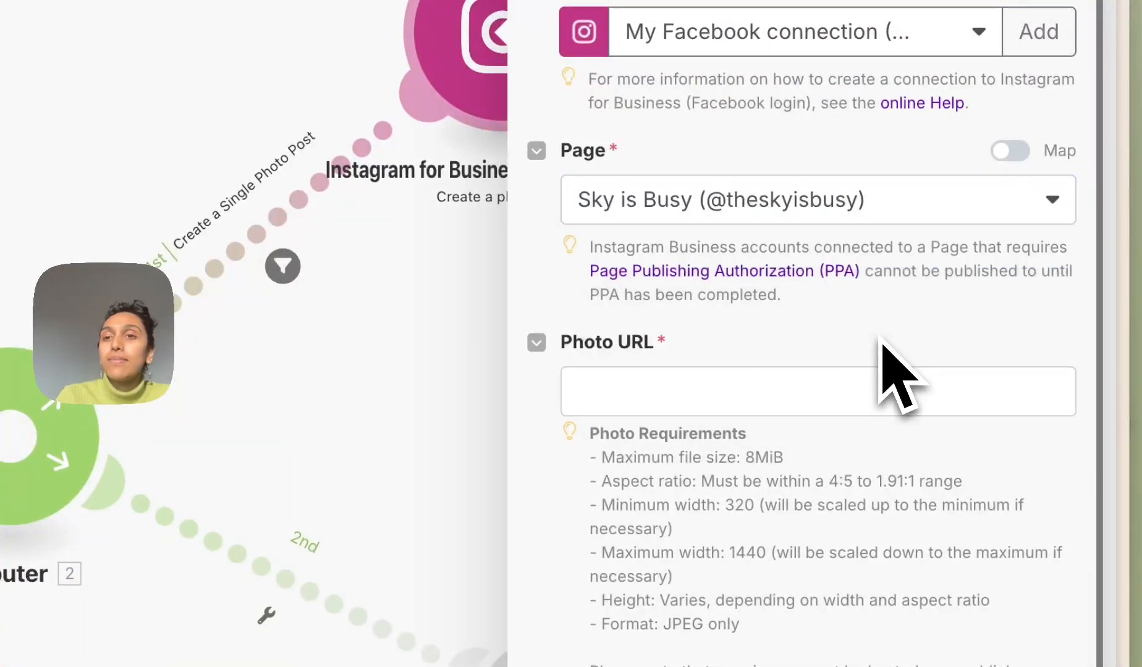
- Map the Photo URL to the URL of the Airtable Photos[] attachment
left_click(643, 391)
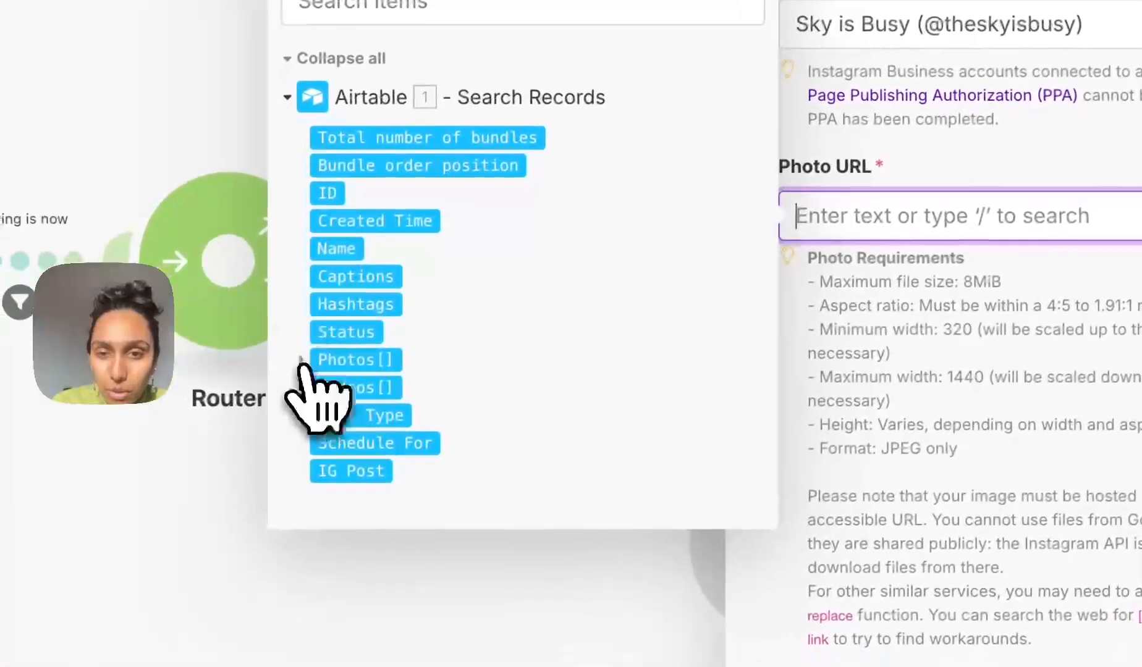
left_click(301, 361)
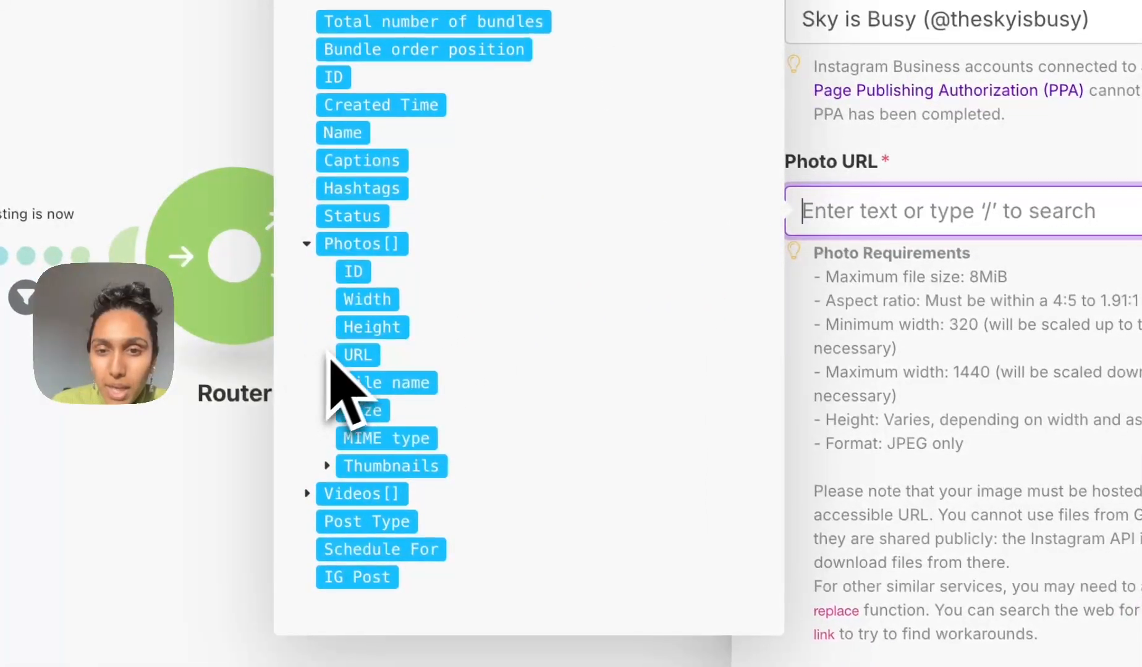
left_click(343, 363)
left_click(1136, 161)
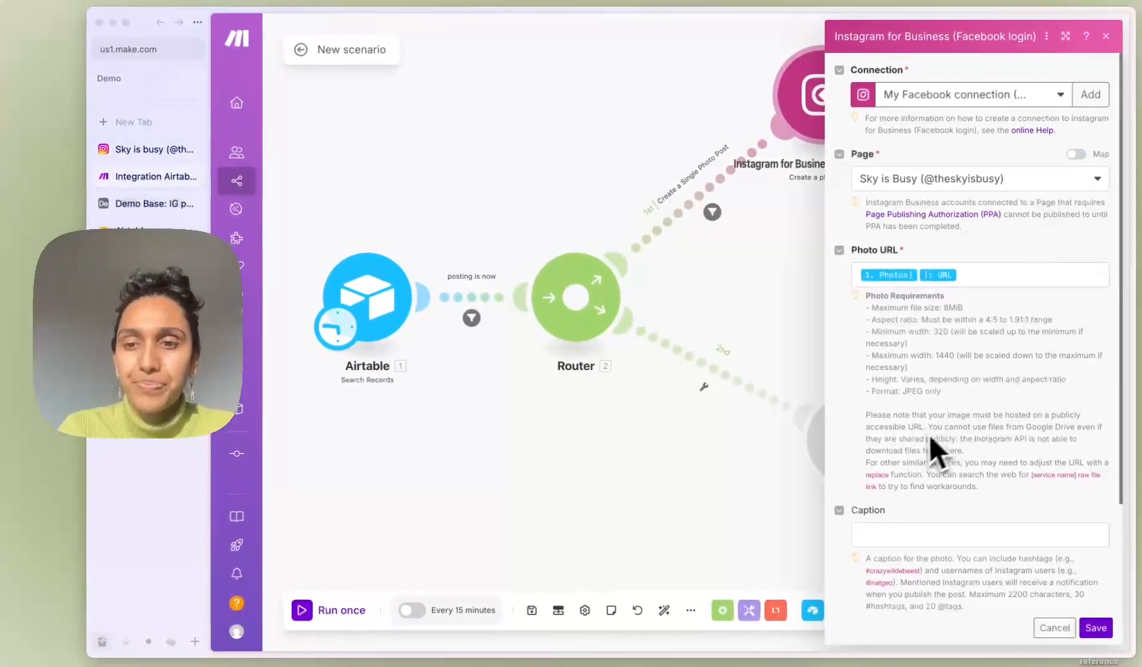
- Compose the photo post's caption from the Airtable Captions and Hashtags fields separated by a blank line, and save the module
scroll(929, 435, "down", 4)
left_click(890, 409)
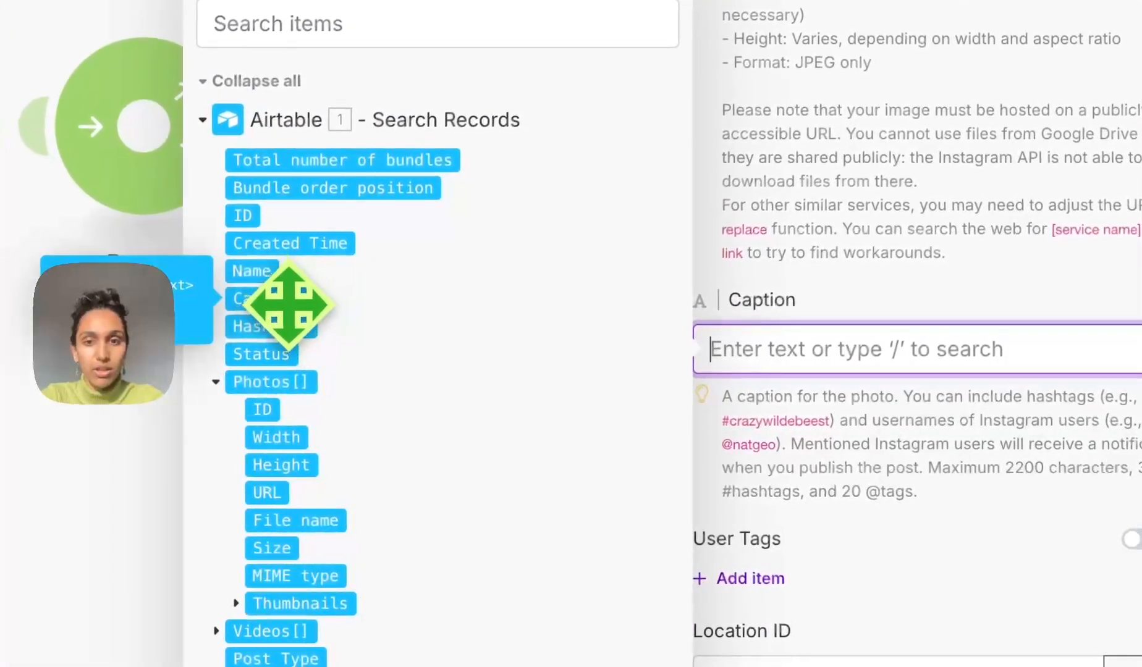
left_click(649, 386)
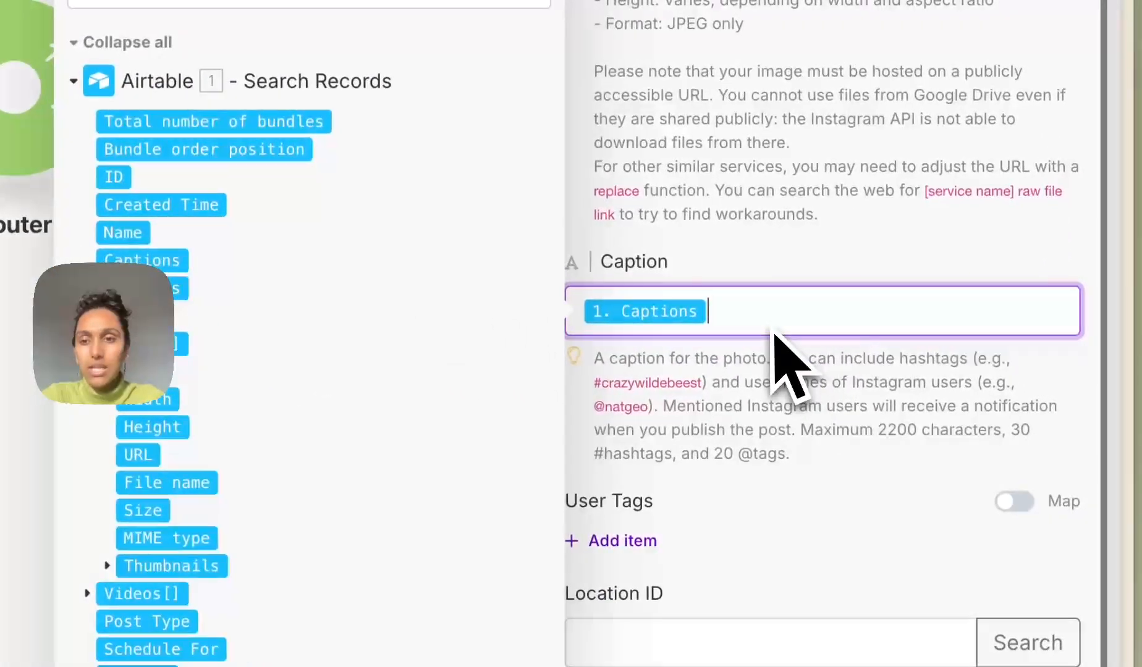
key("Return")
left_click(195, 292)
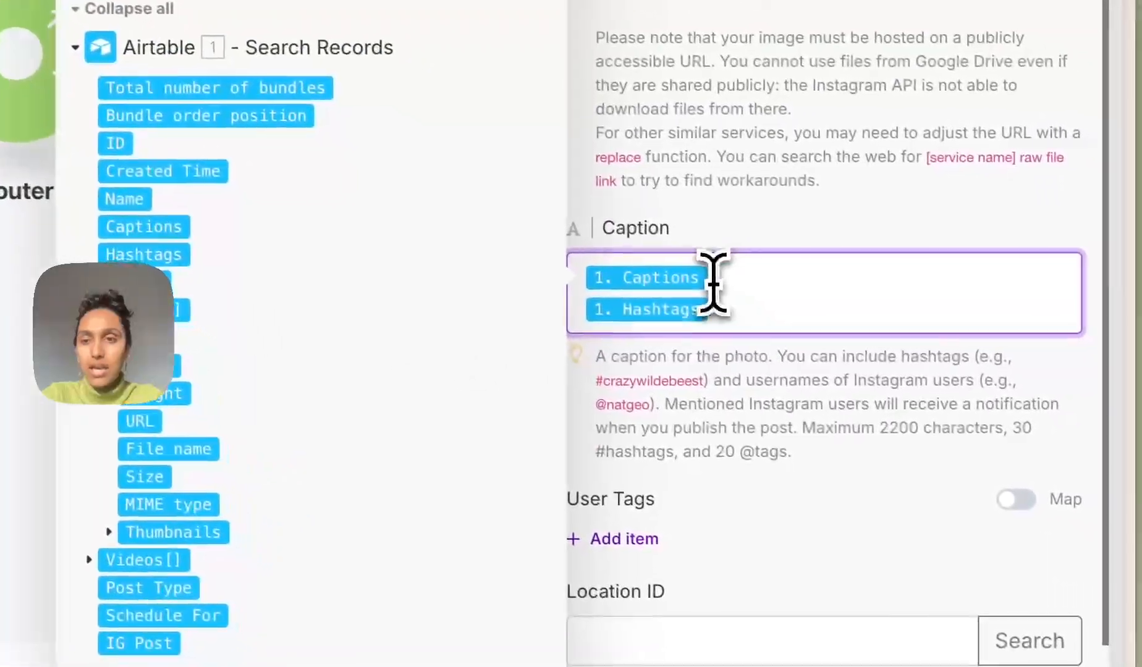
left_click(741, 315)
key("Return")
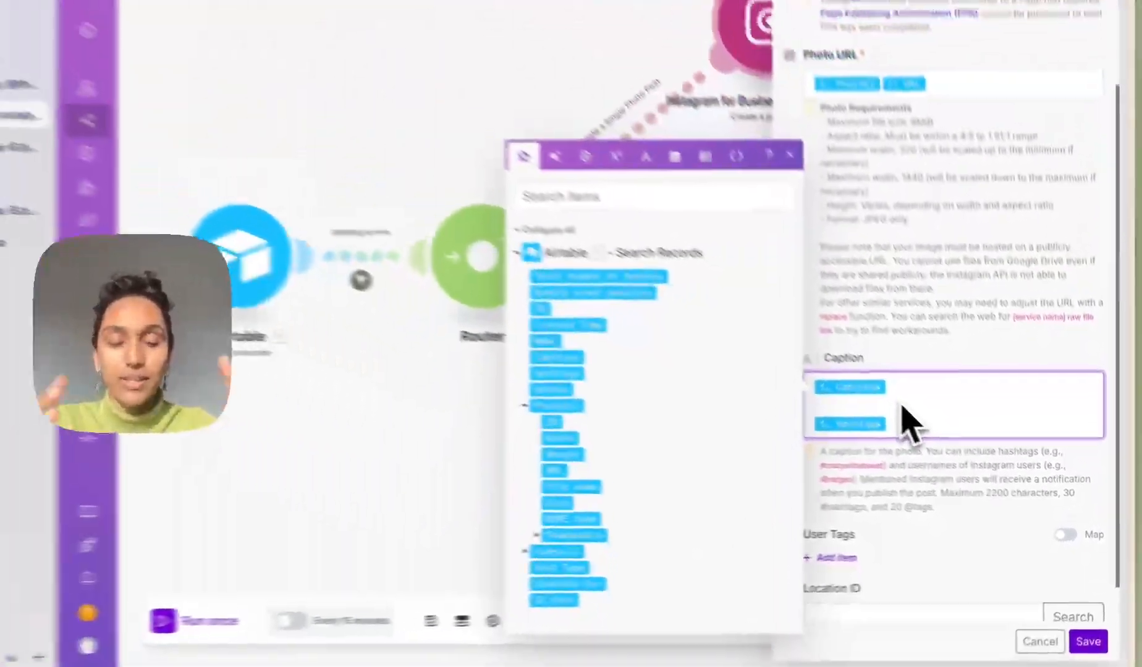
scroll(934, 423, "down", 1)
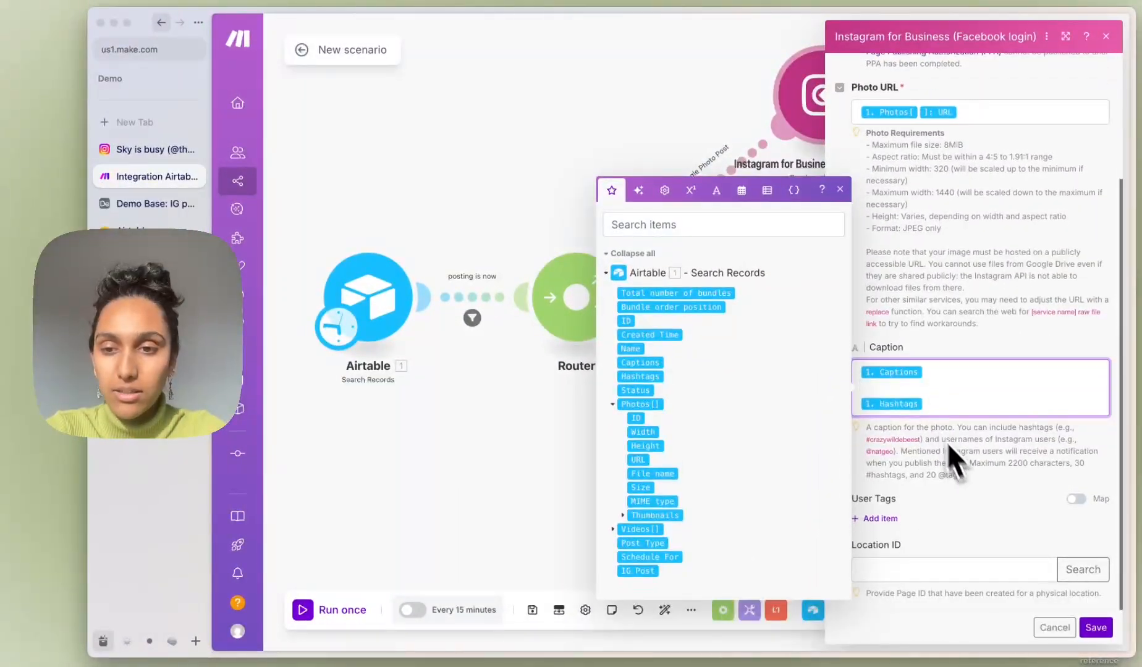
left_click(973, 484)
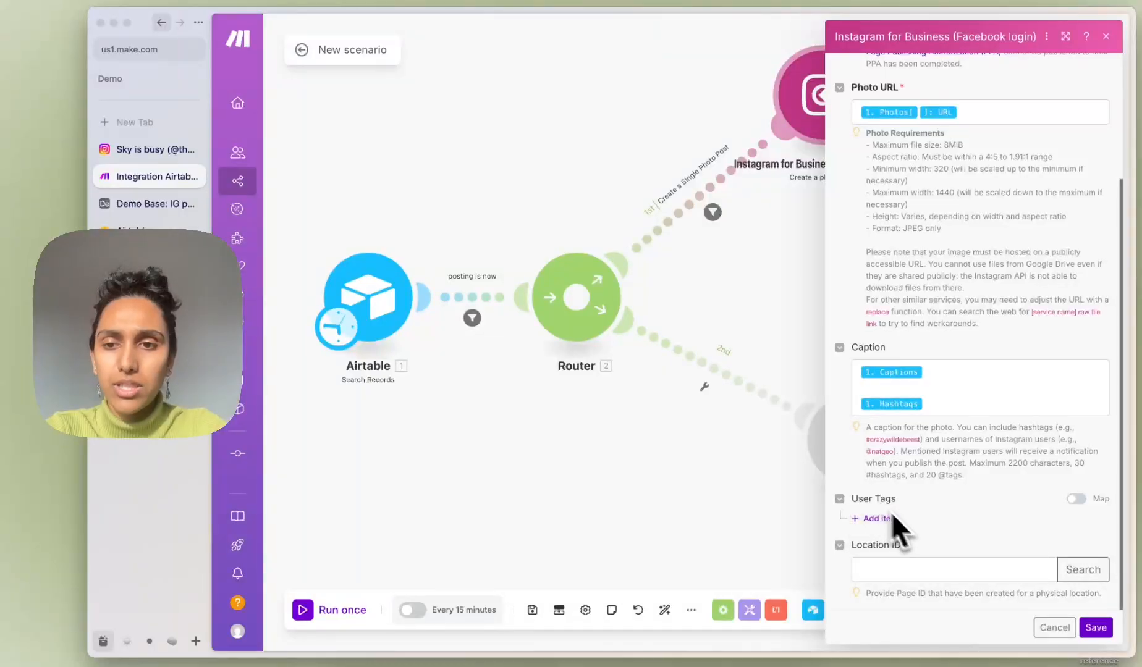
scroll(1037, 297, "up", 5)
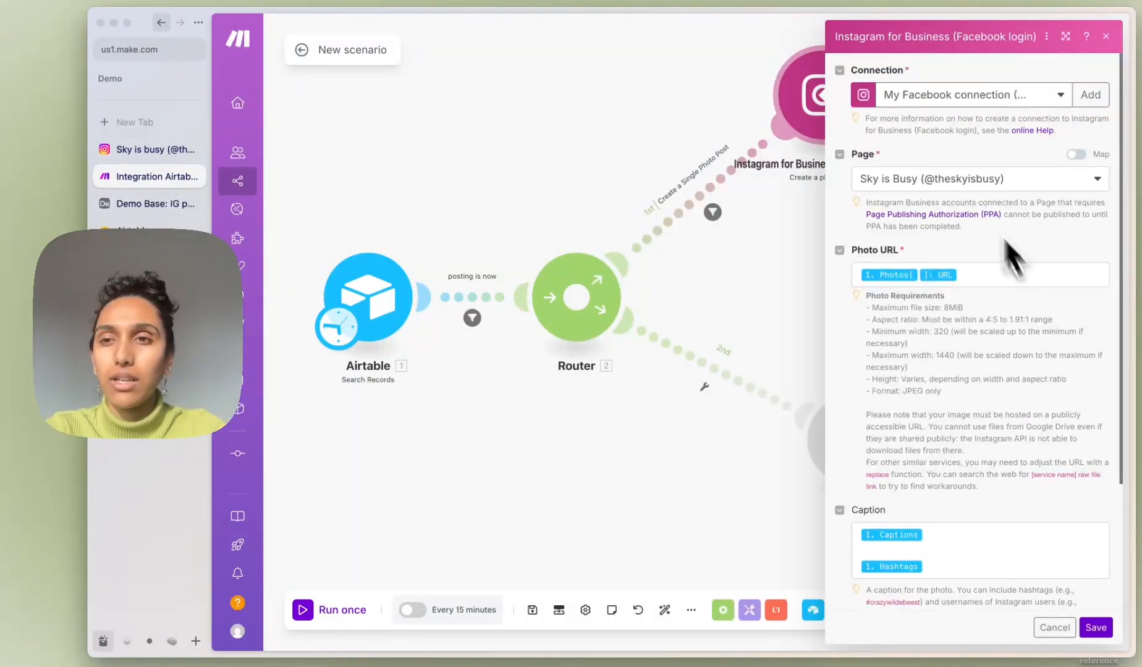
left_click(1096, 628)
- Add an Airtable Update a Record module after the Instagram photo post module
scroll(869, 285, "right", 3)
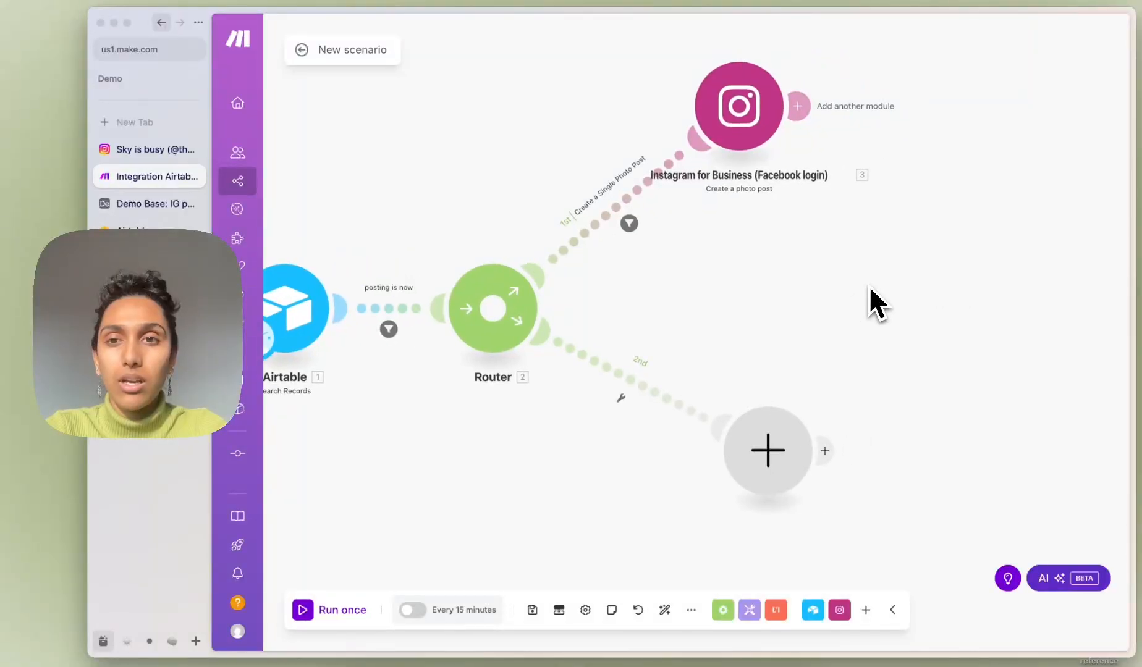
scroll(870, 286, "down", 2)
scroll(945, 312, "down", 3)
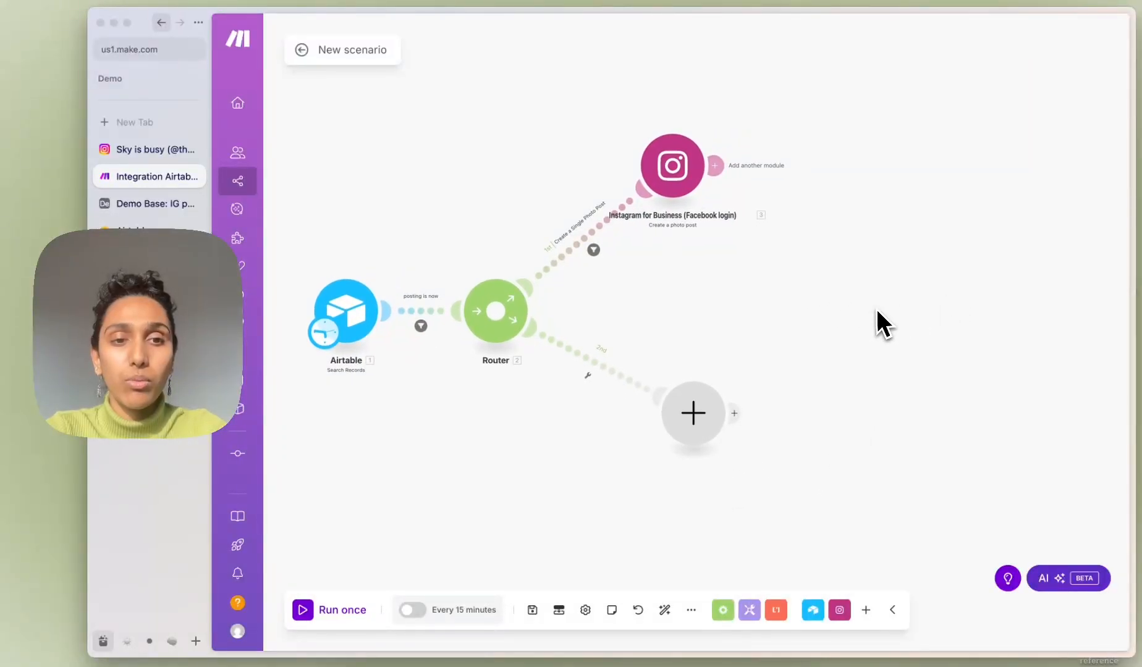
left_click(716, 166)
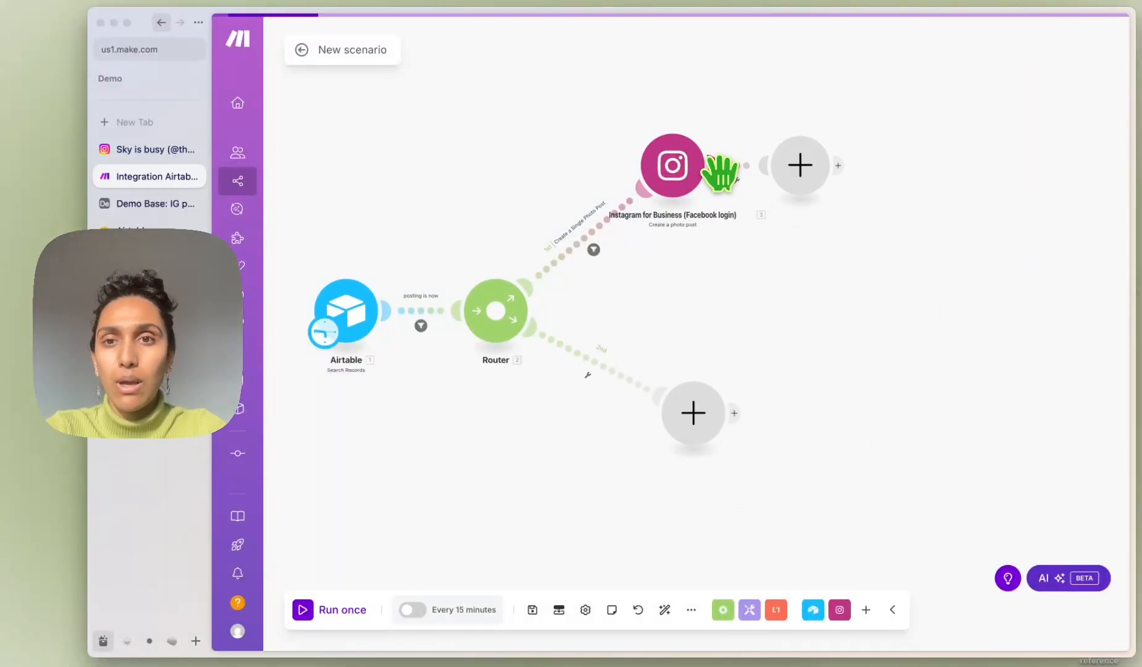
left_click(546, 93)
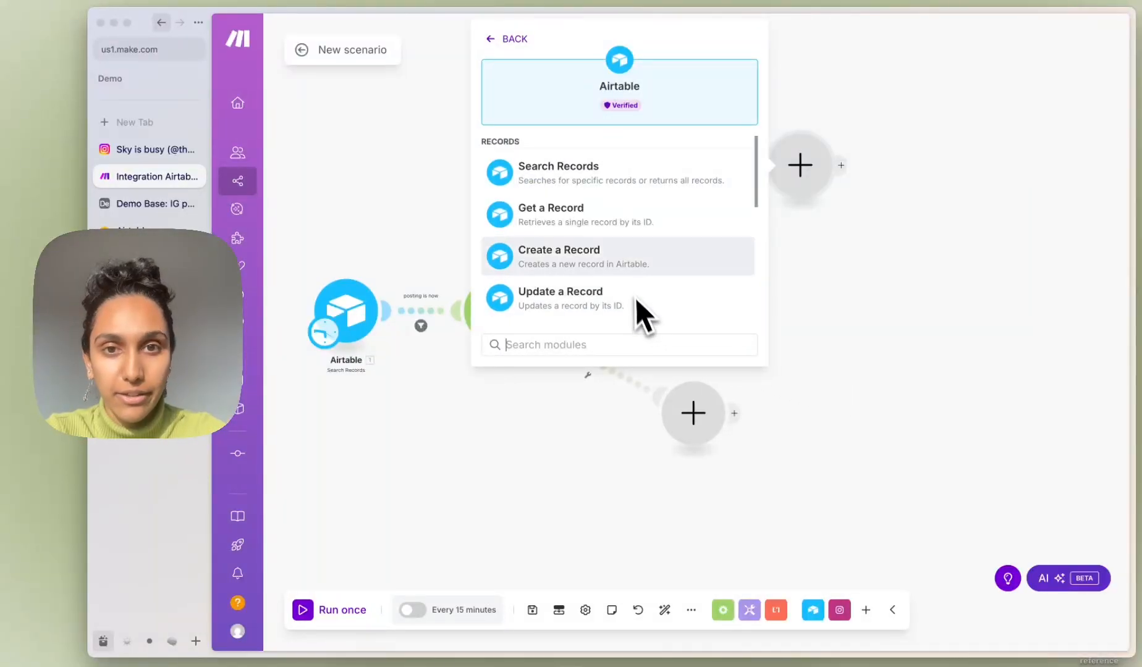
left_click(619, 301)
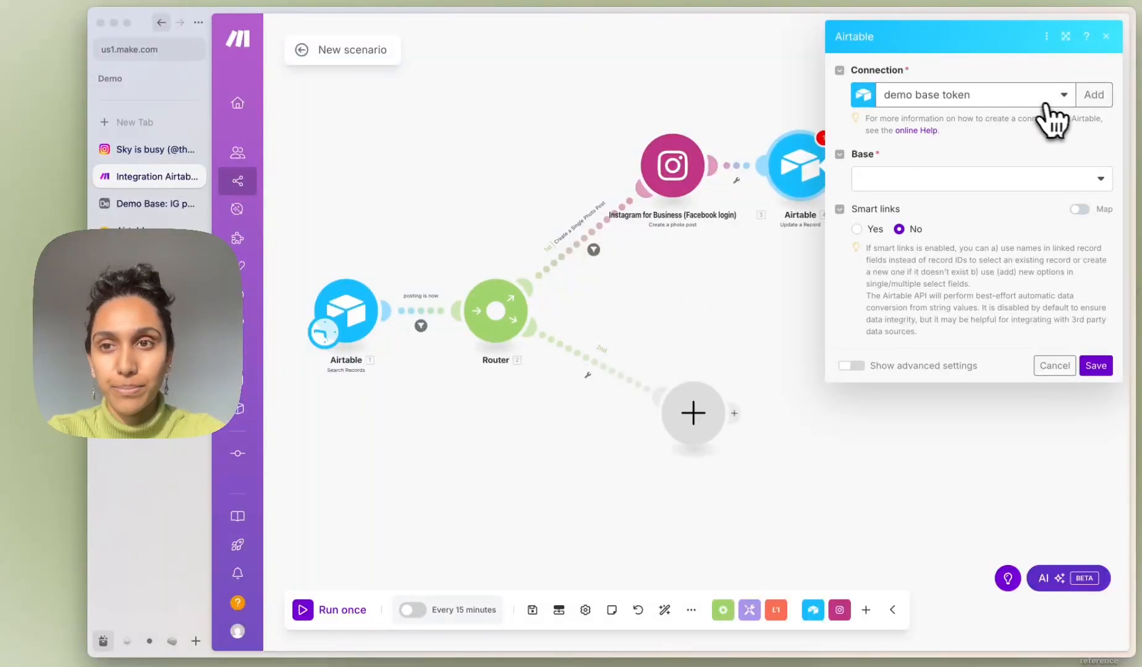
- Point the update module at Demo Base's IG posting schedule table and map its Record ID to the ID from Airtable Search Records
left_click(1054, 181)
left_click(988, 202)
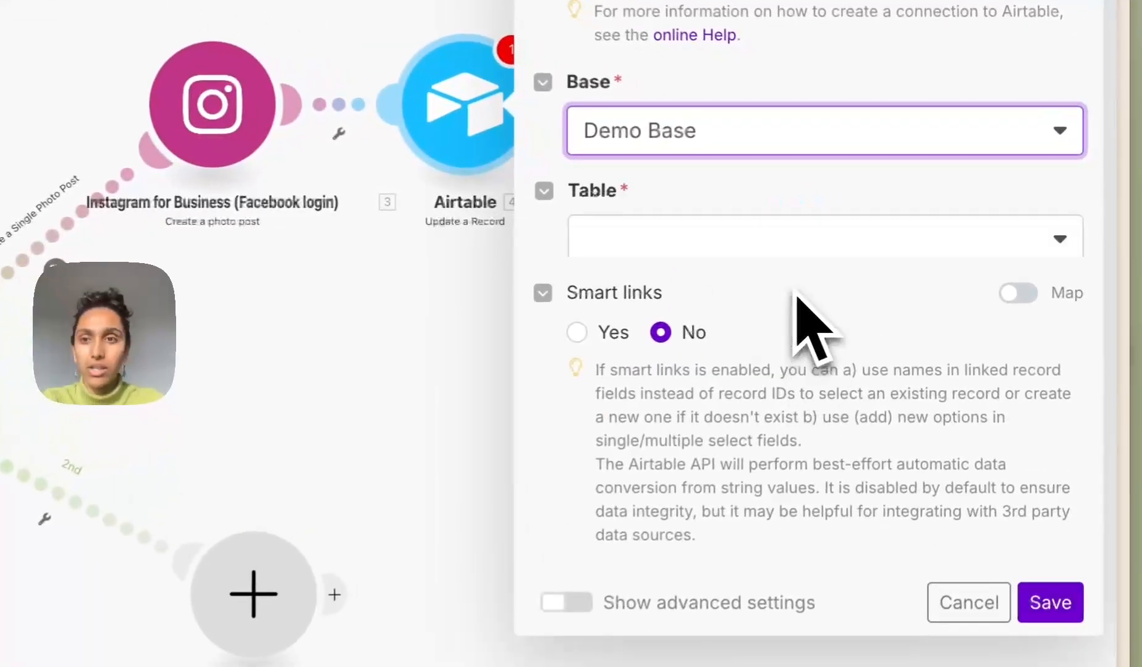
left_click(821, 253)
left_click(673, 297)
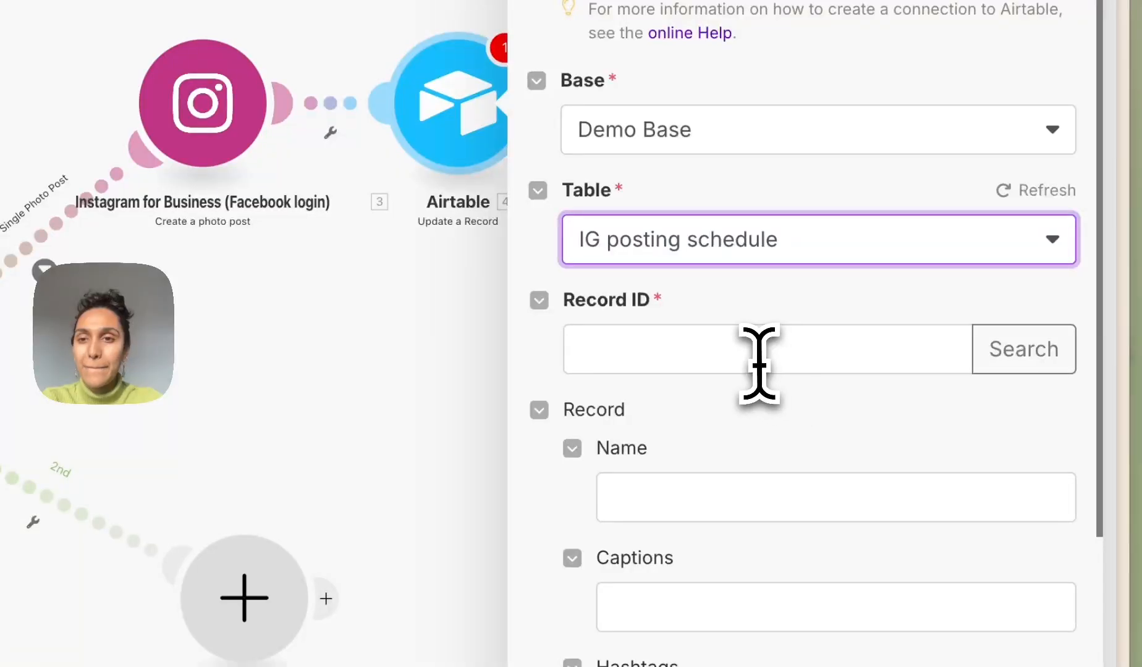
left_click(759, 363)
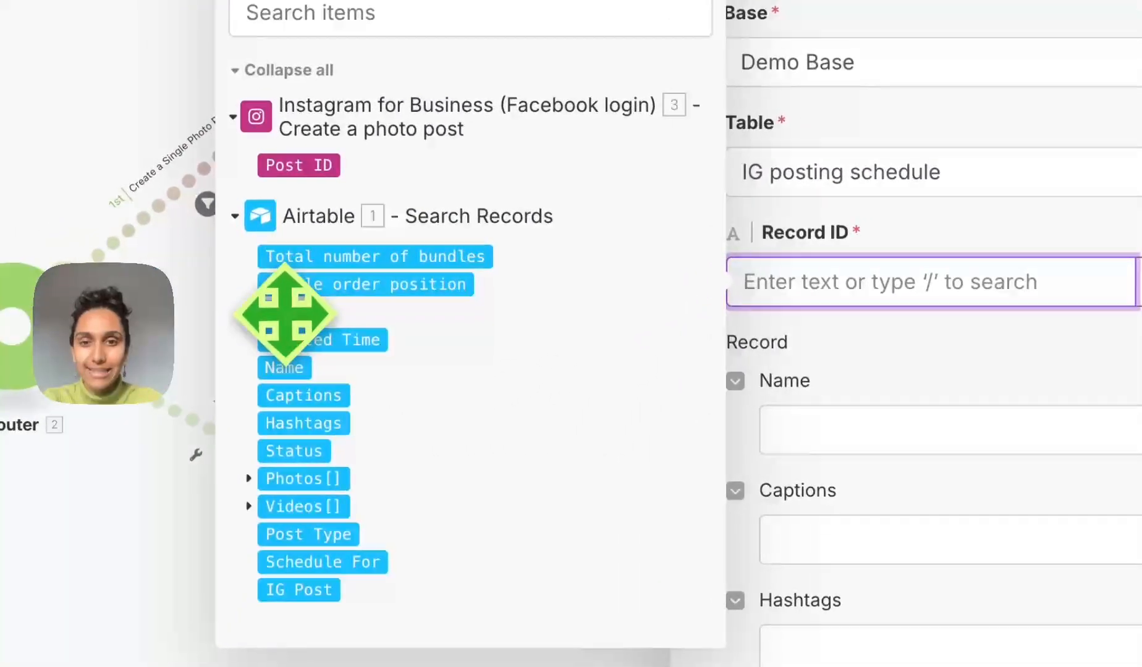
left_click(112, 379)
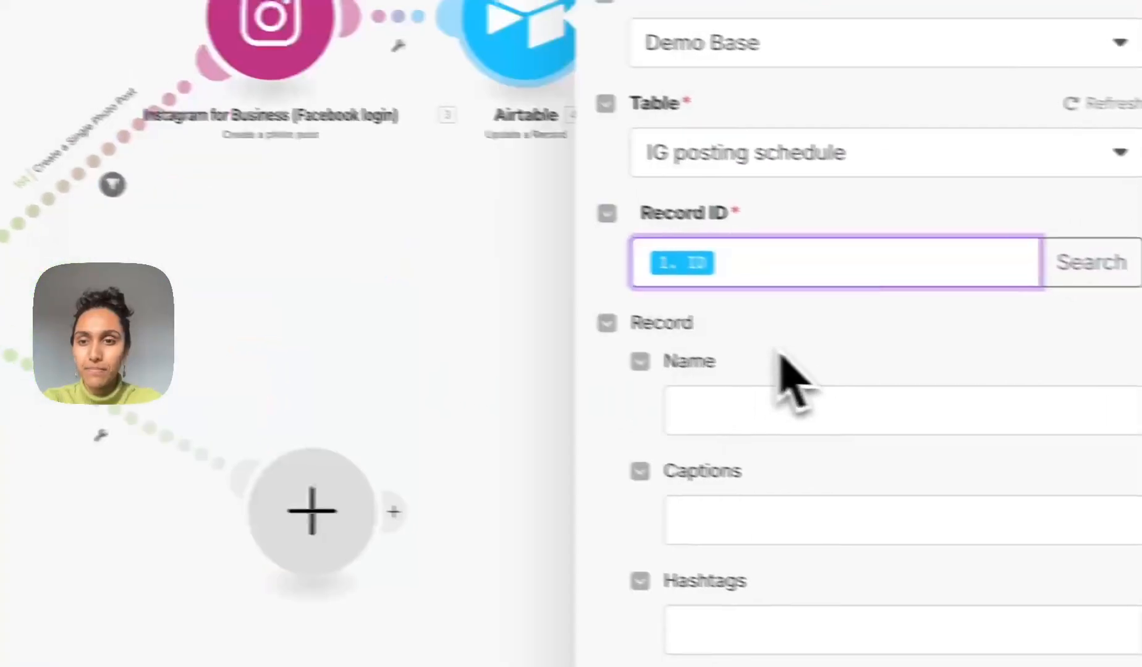
- Set the updated record's Status to Live
scroll(944, 411, "down", 3)
left_click(880, 590)
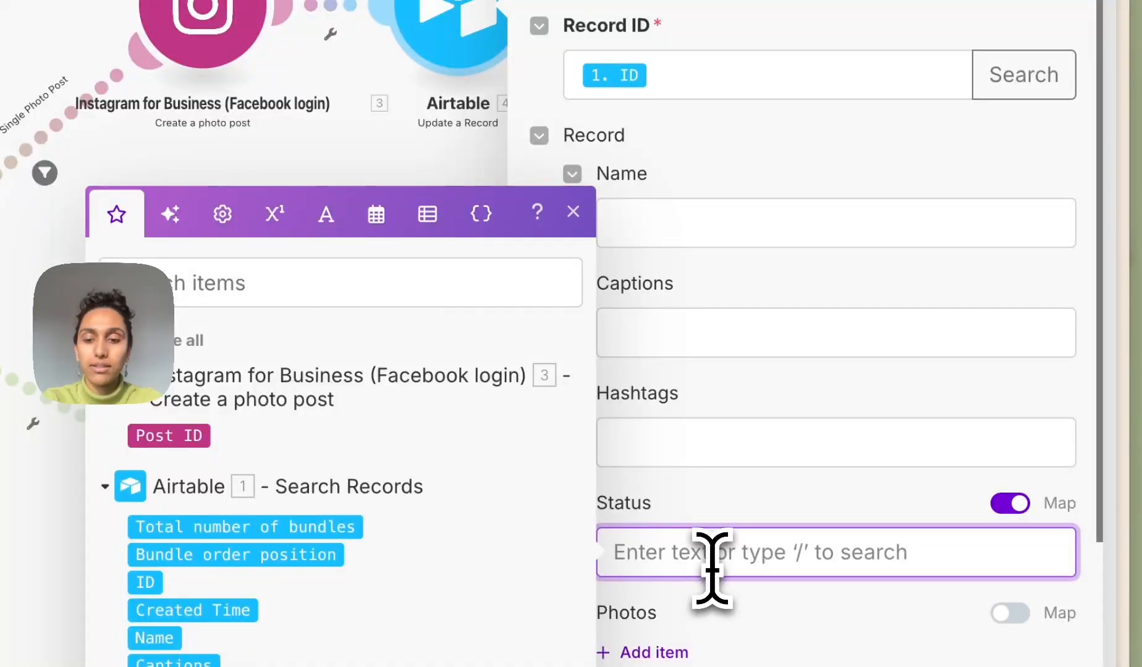
type("Live")
key("Return")
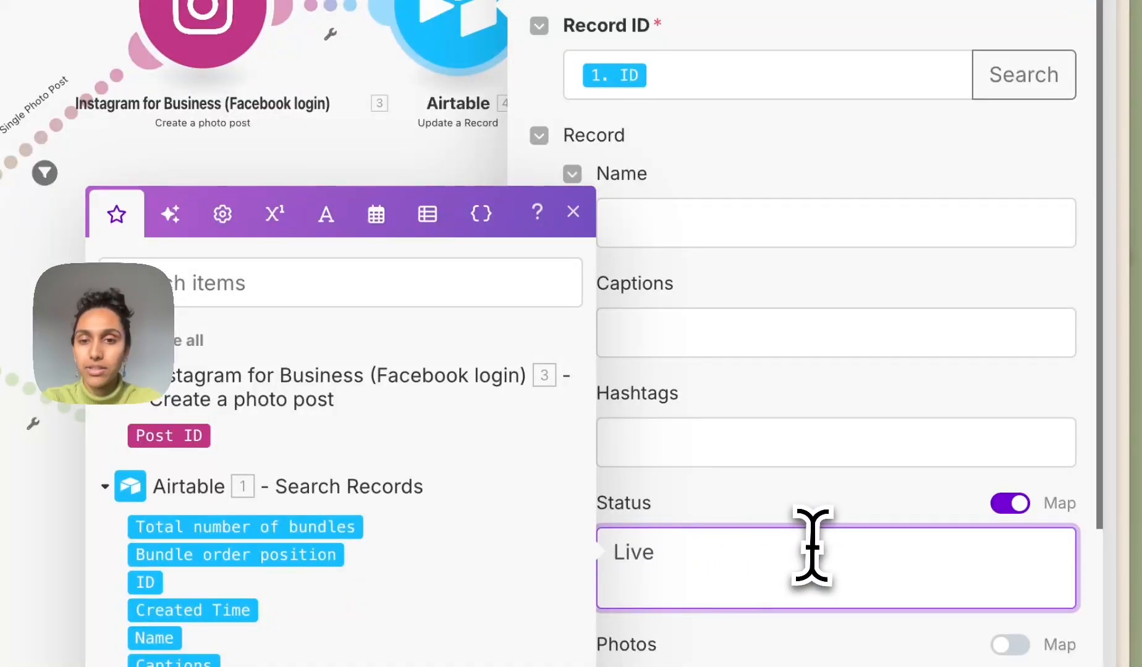
key("BackSpace")
left_click(819, 498)
- Map the updated record's IG Post field to the Post ID from the Instagram photo post and save the module
scroll(818, 497, "down", 2)
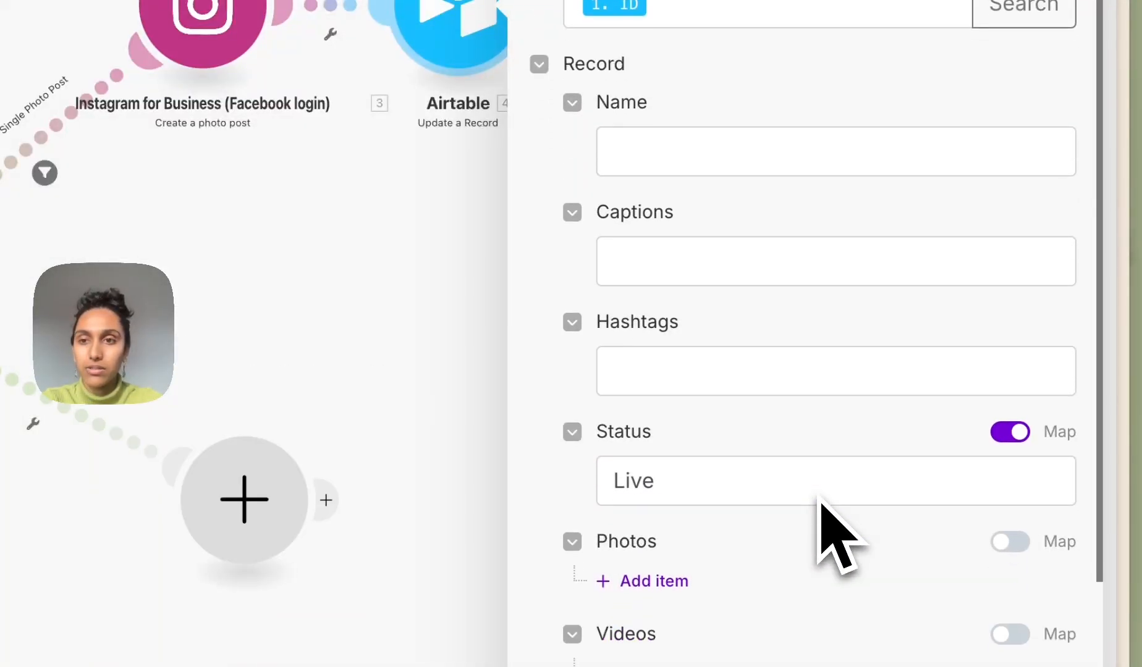
scroll(705, 225, "down", 7)
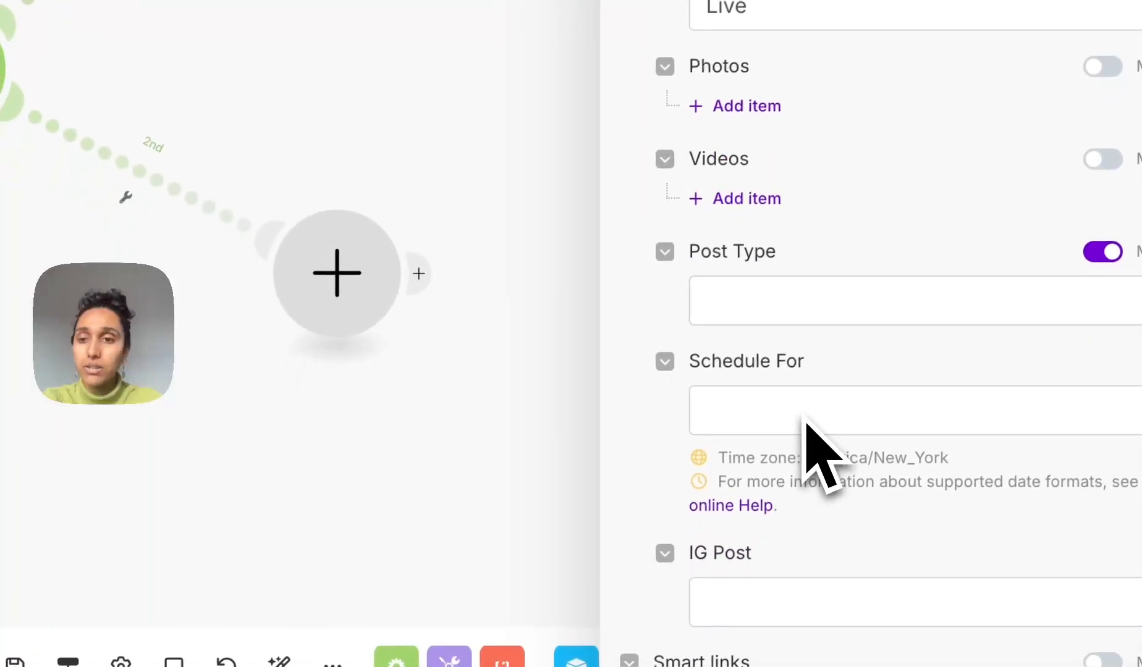
left_click(752, 367)
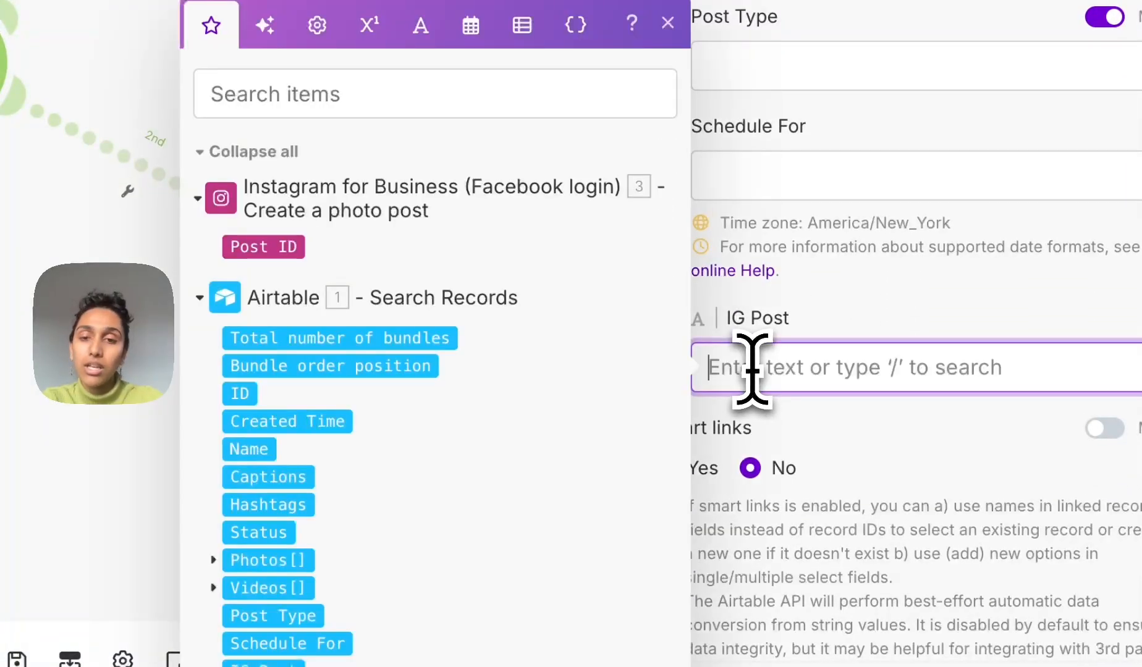
left_click(263, 247)
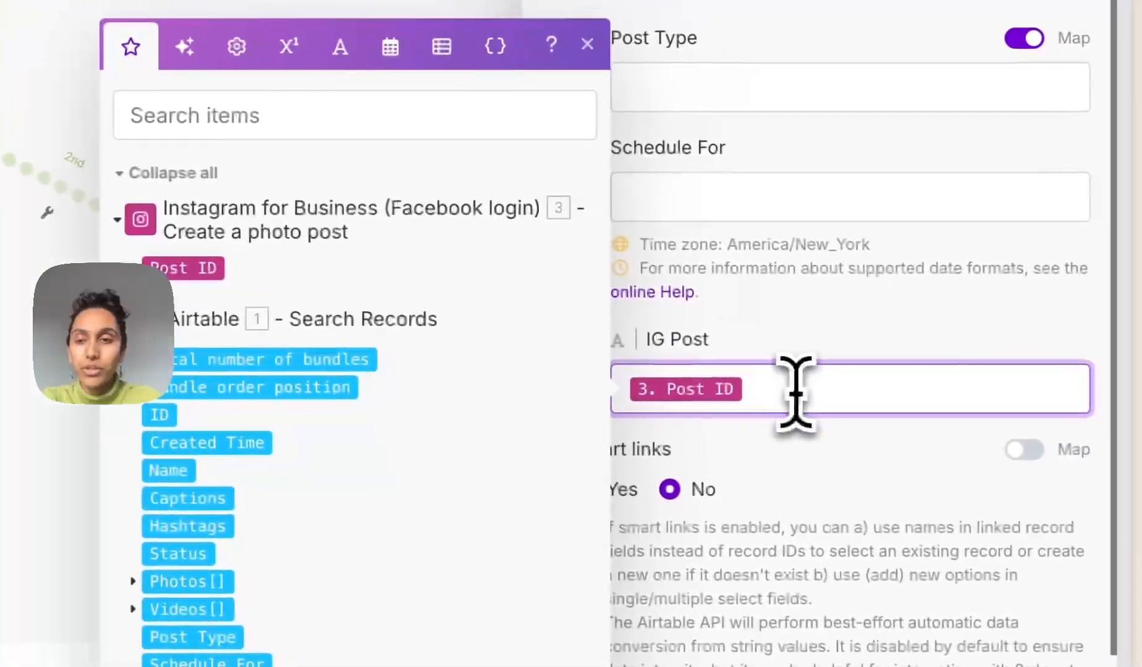
left_click(816, 442)
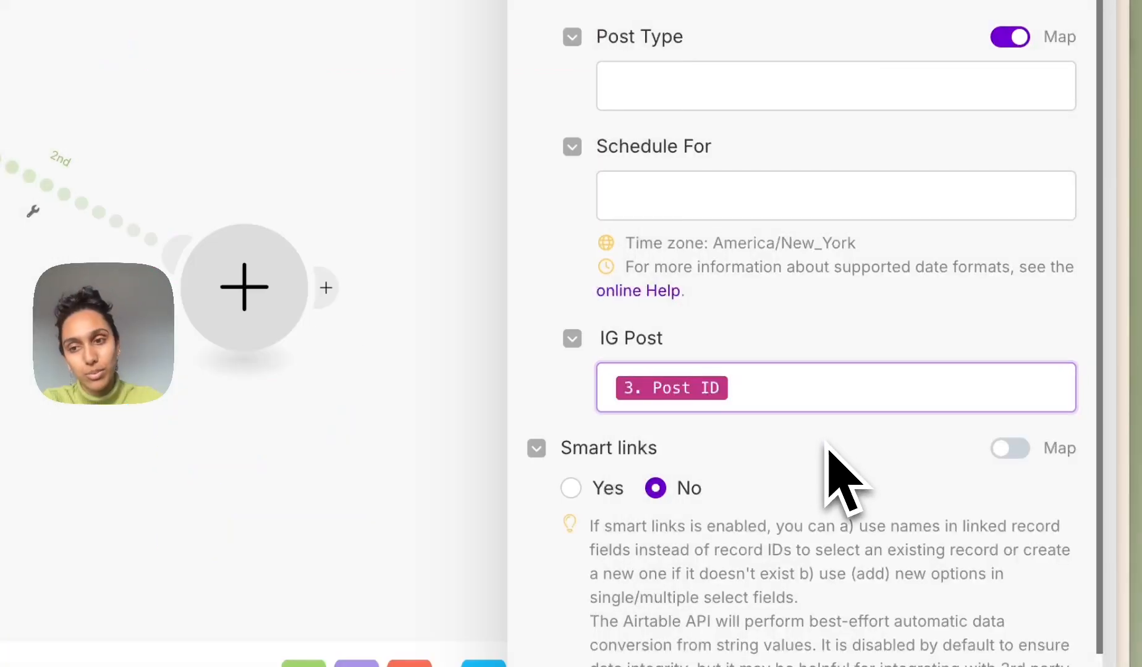
scroll(780, 371, "down", 2)
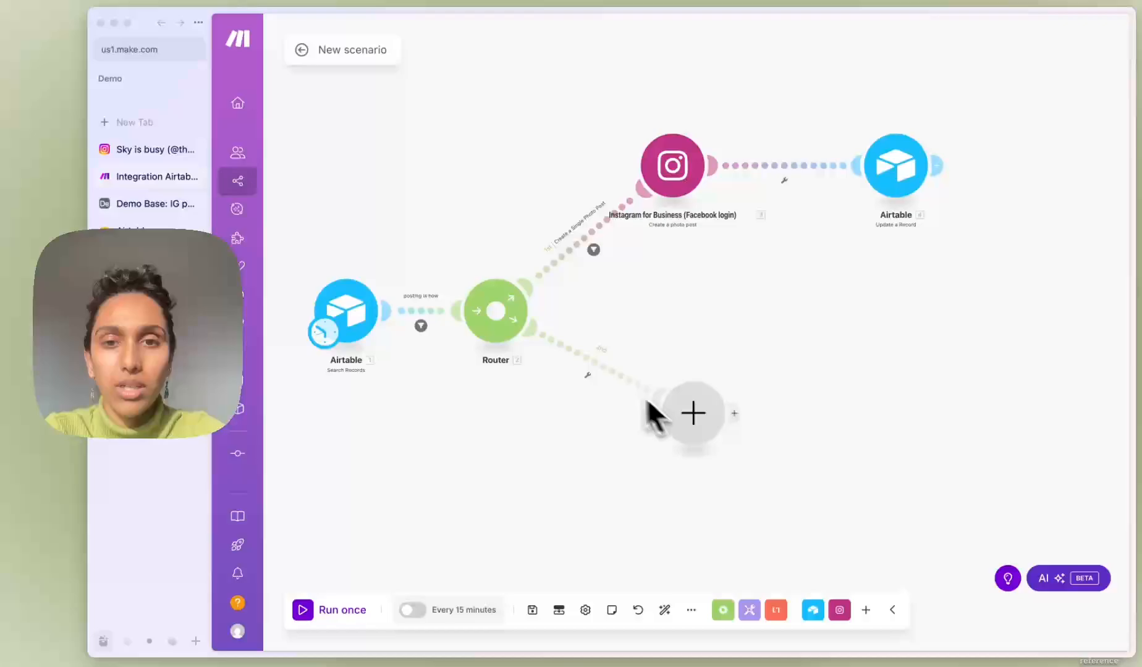
- Set up the router's second route filter labelled Create a Reel Post with the condition Post Type equal to Reel, and save it
left_click(610, 375)
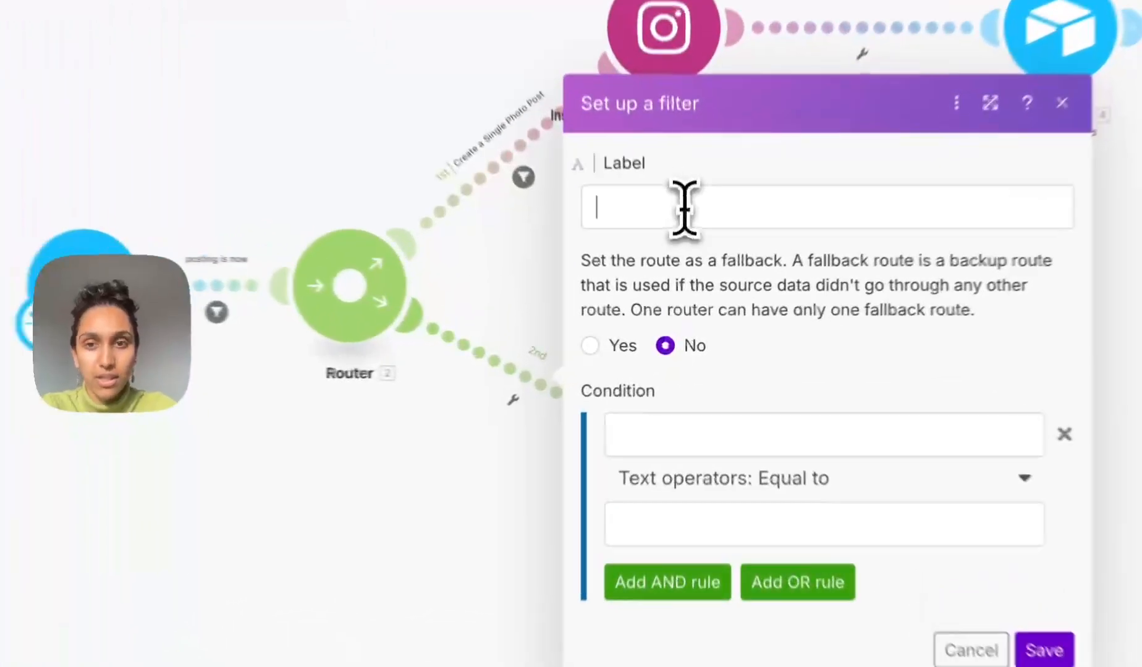
left_click(682, 266)
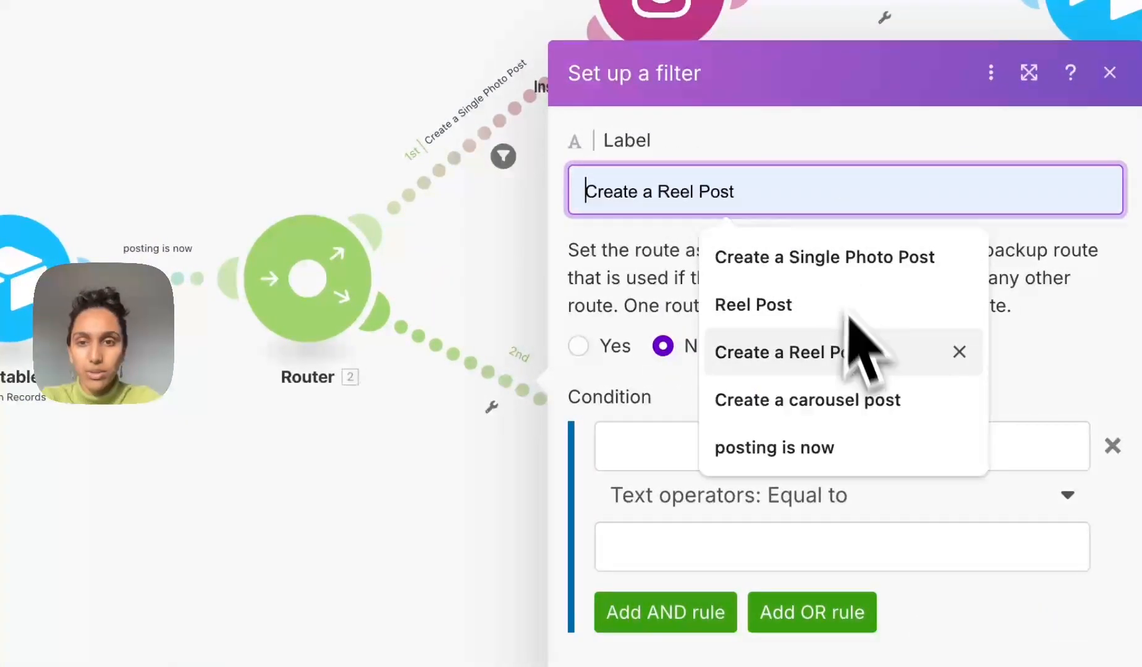
left_click(854, 362)
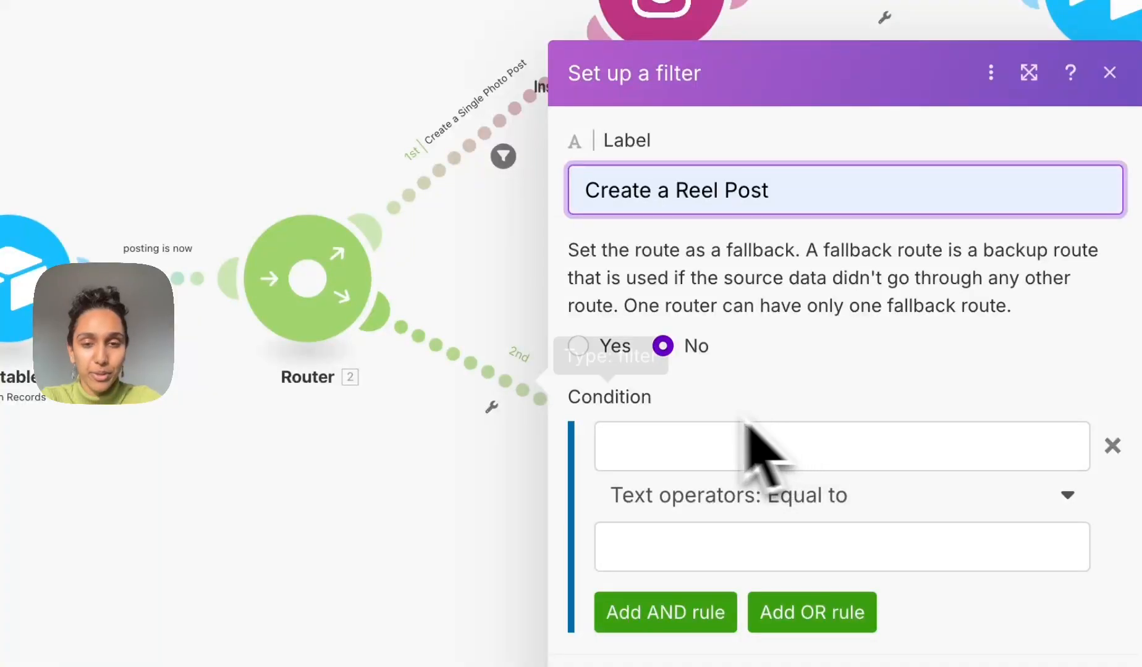
left_click(673, 446)
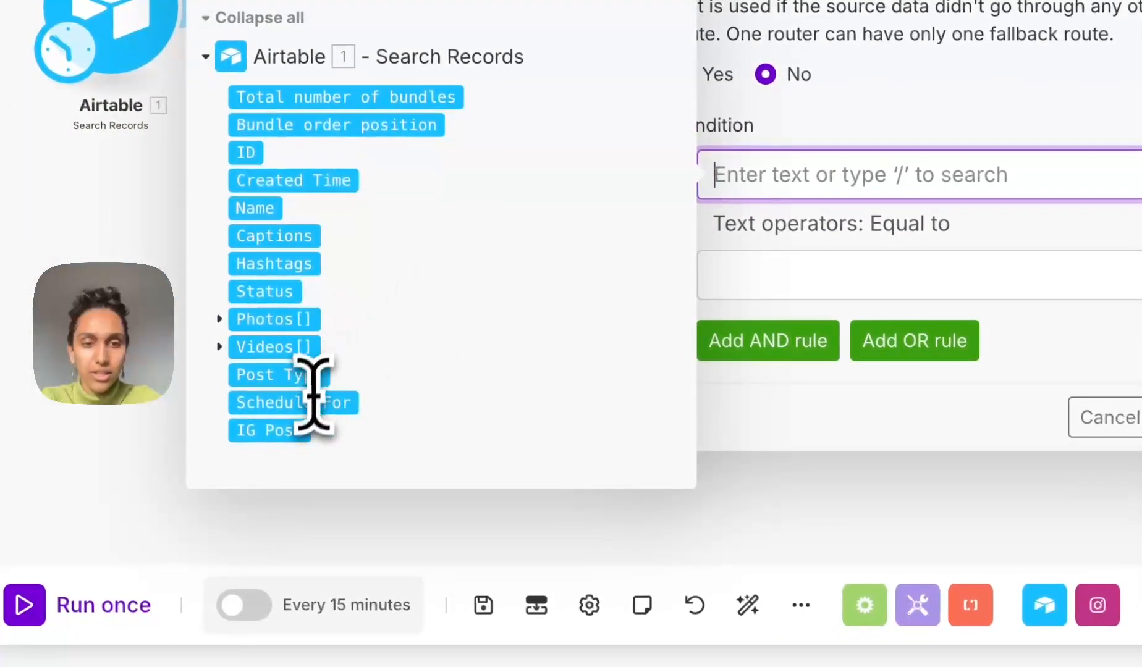
left_click(281, 378)
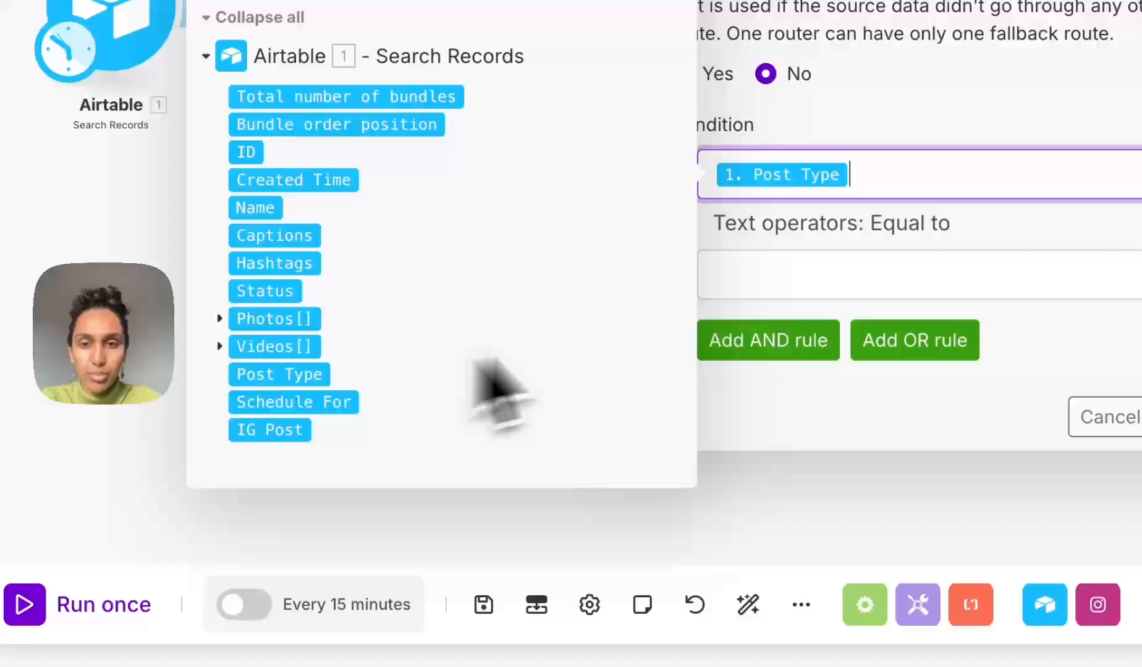
left_click(793, 272)
type("Reel")
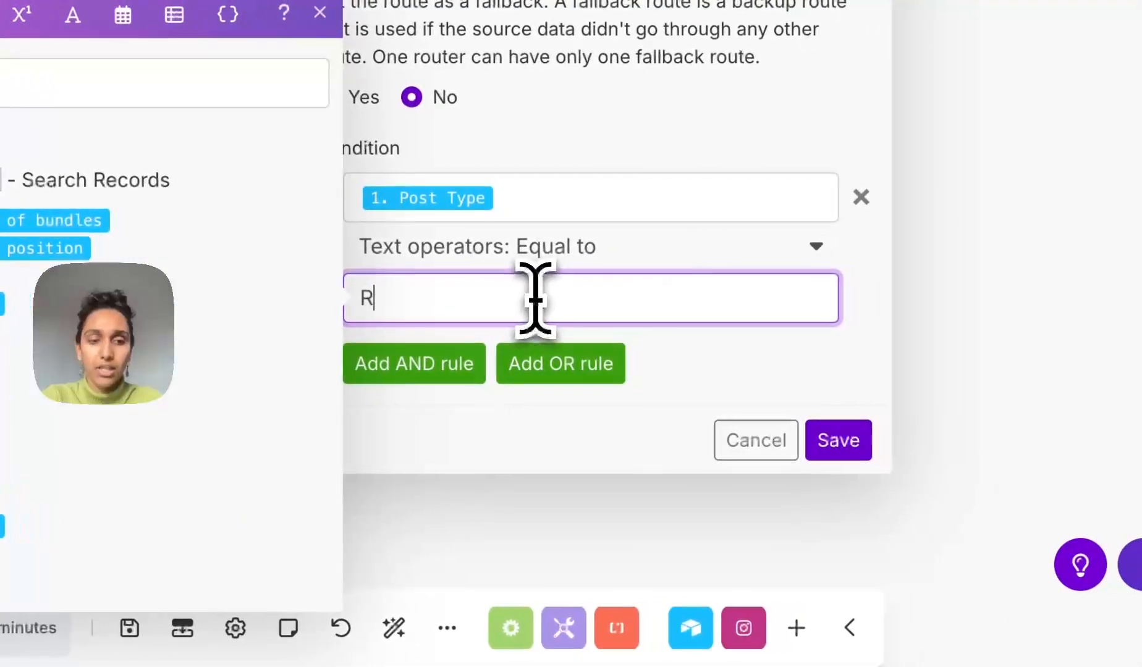
left_click(827, 454)
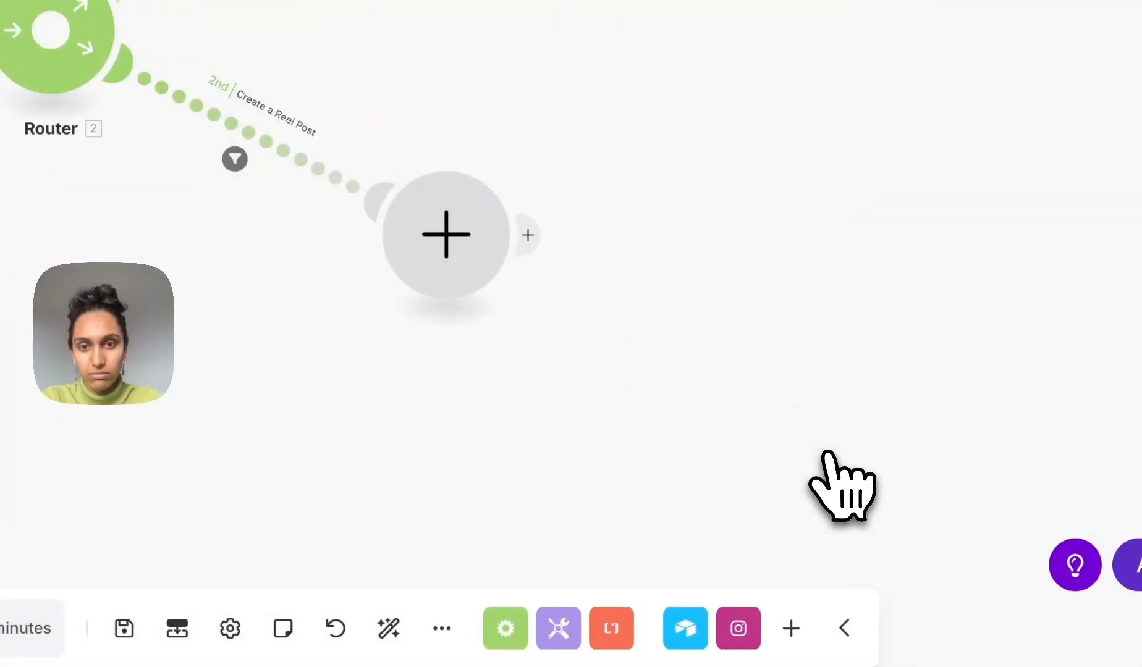
- Add the Instagram for Business (Facebook login) Create a reel post module to the router's second route
left_click(446, 235)
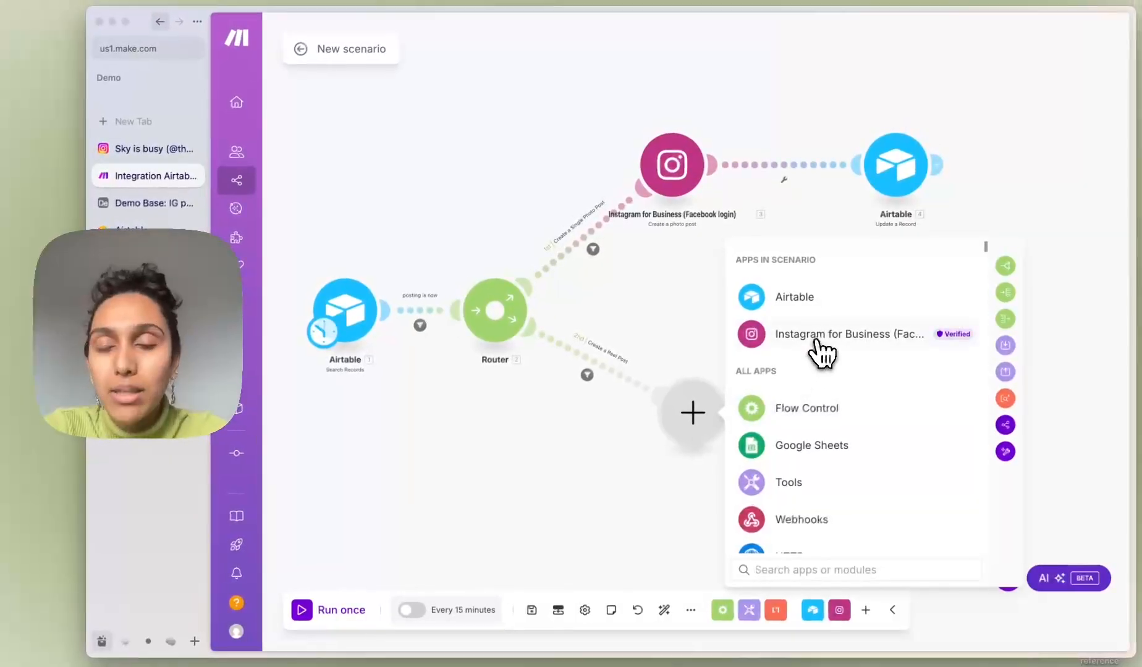
left_click(816, 332)
left_click(818, 535)
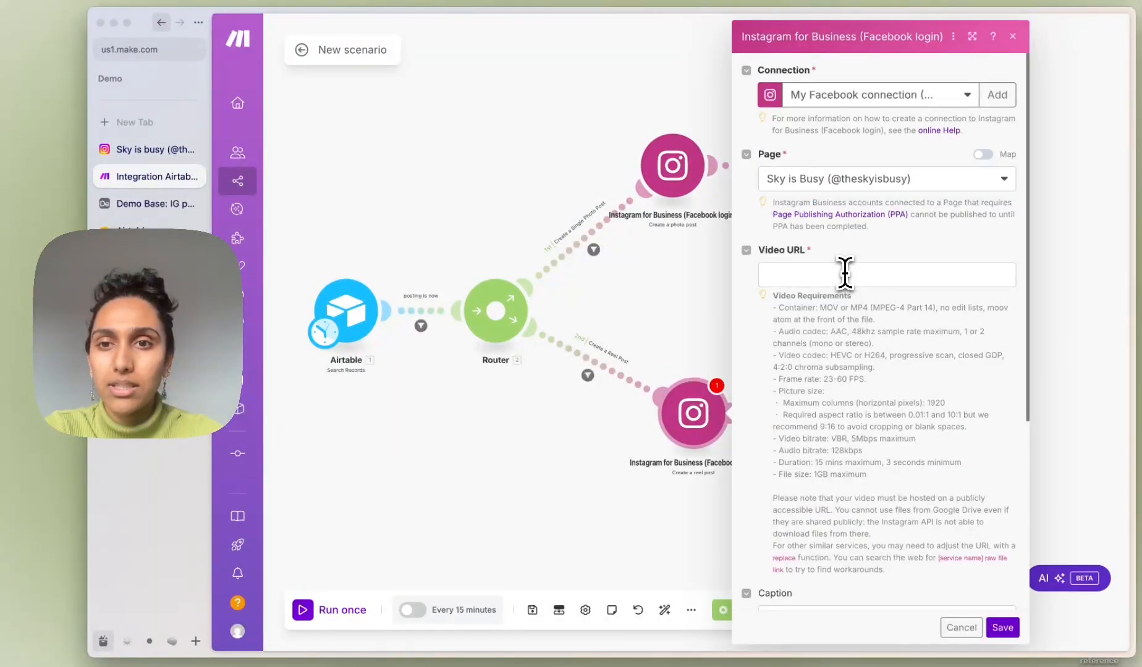
- Map the reel post's Video URL to the URL inside Videos[] from the Airtable Search Records module
left_click(844, 273)
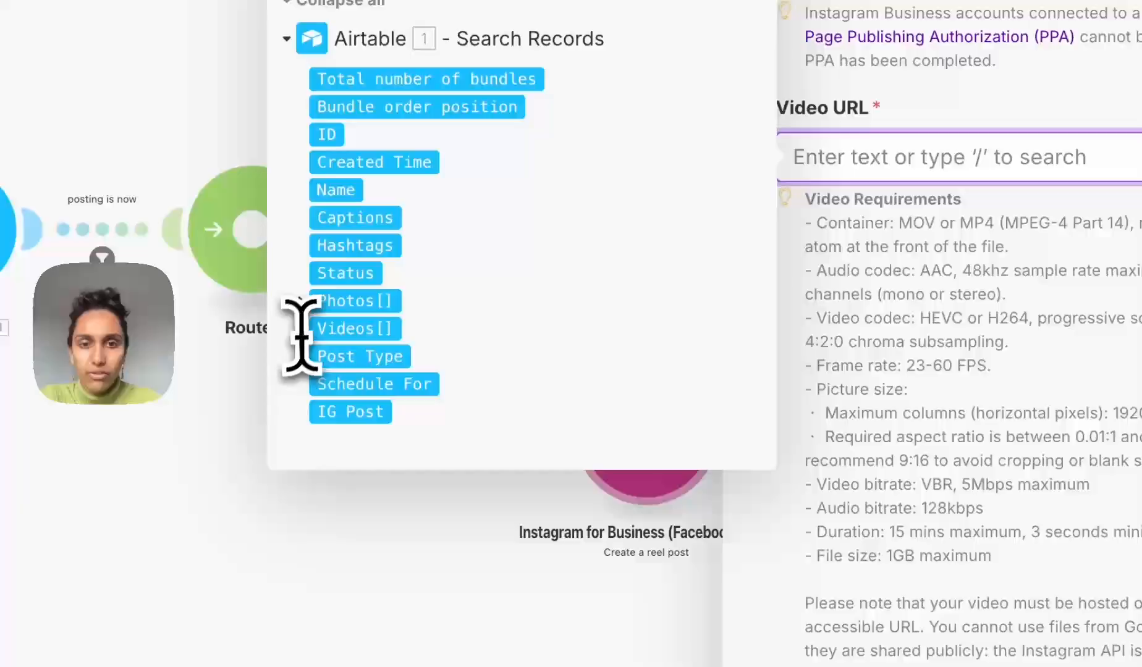
left_click(523, 305)
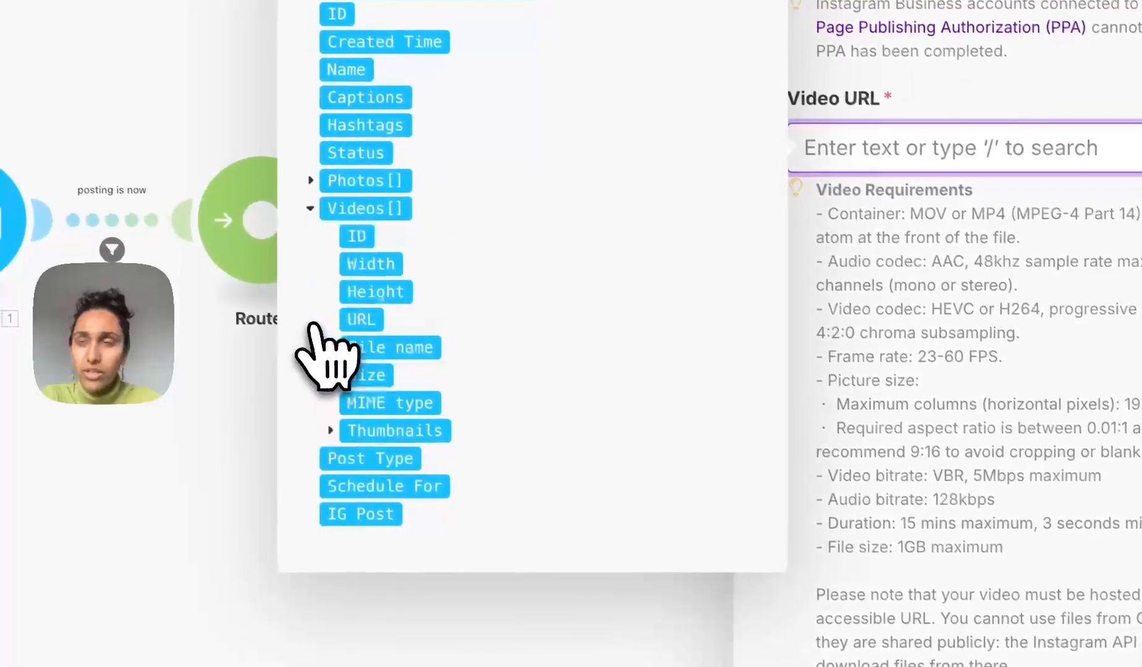
left_click(363, 322)
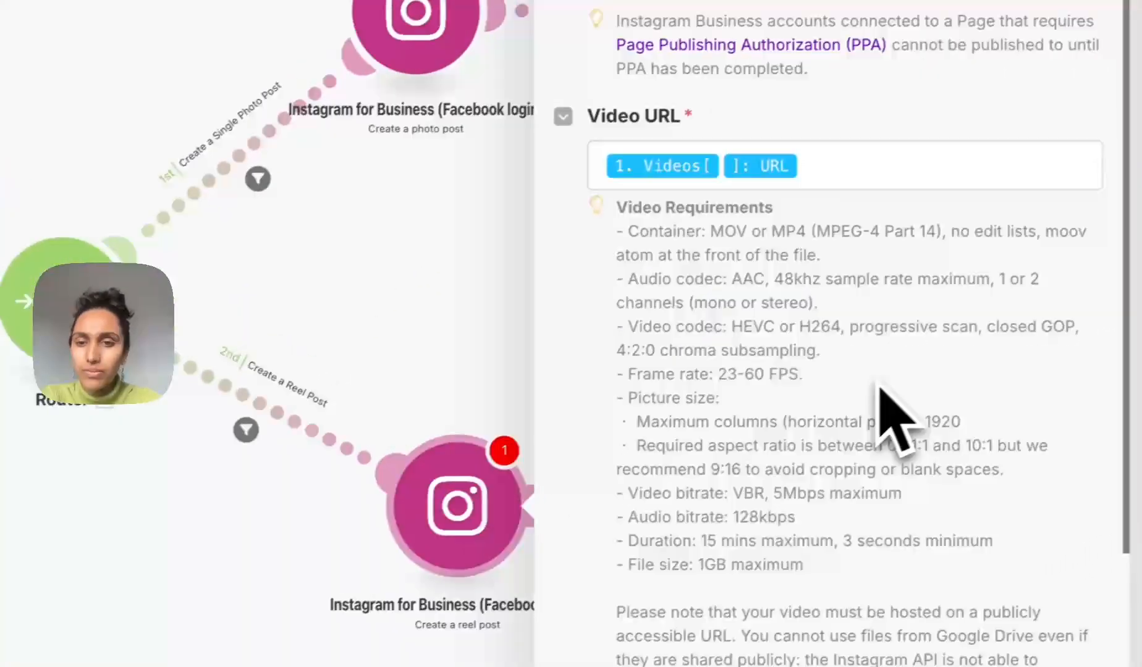
- Map the reel's Caption to Captions followed by Hashtags after a blank line, and save the reel post module
scroll(892, 421, "down", 5)
left_click(755, 343)
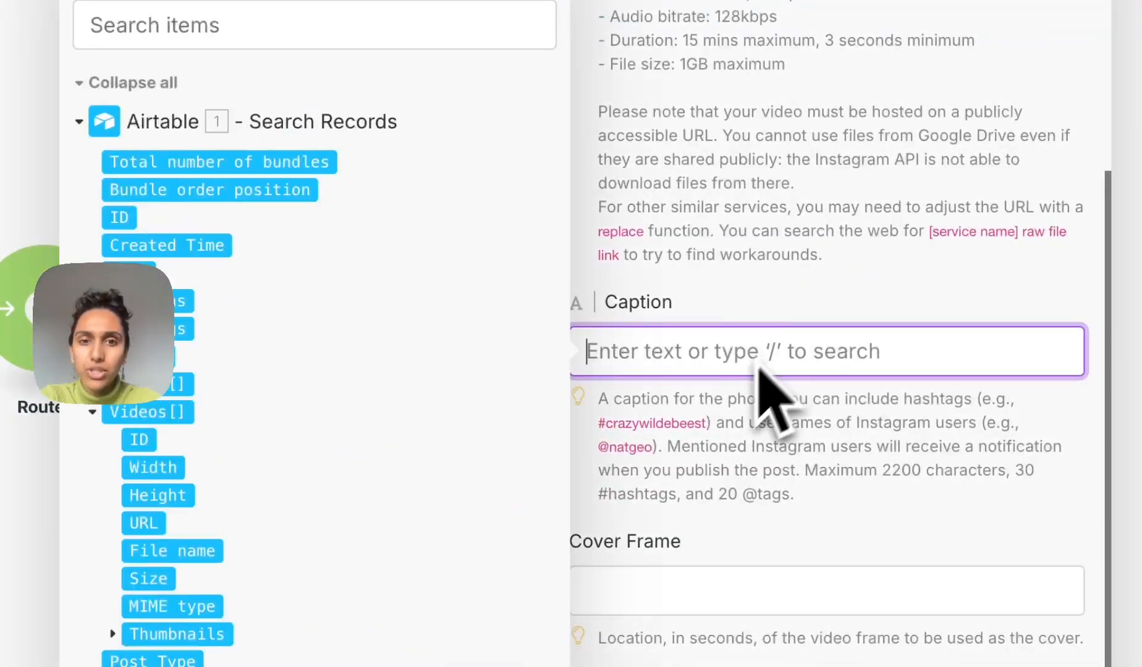
left_click(149, 304)
key("Return")
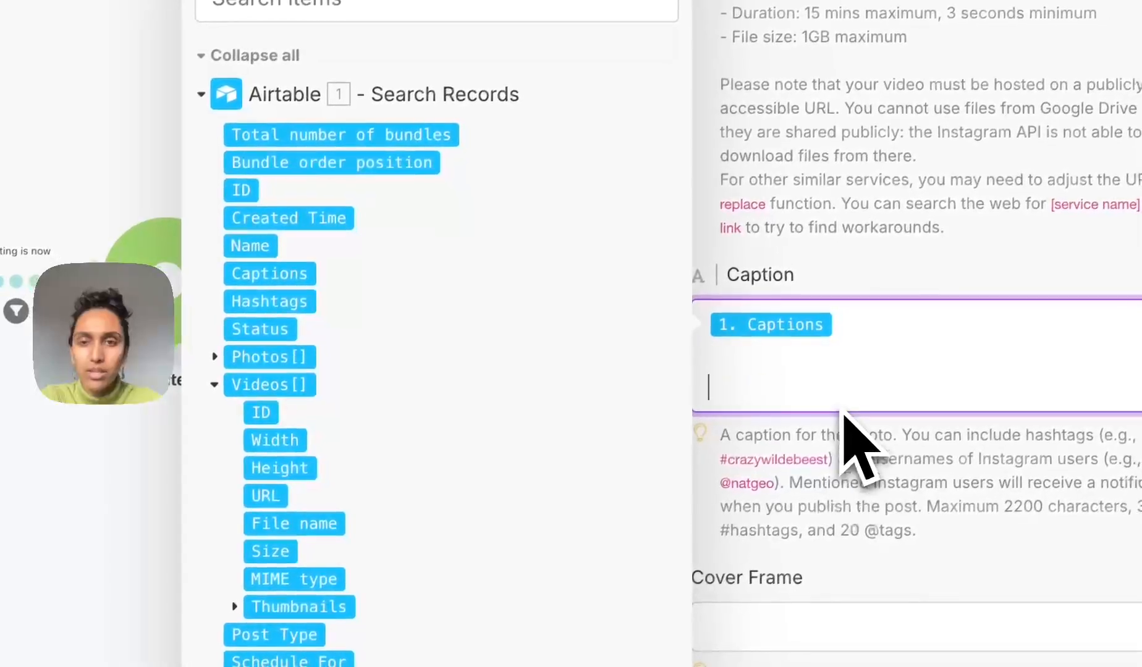
left_click(299, 304)
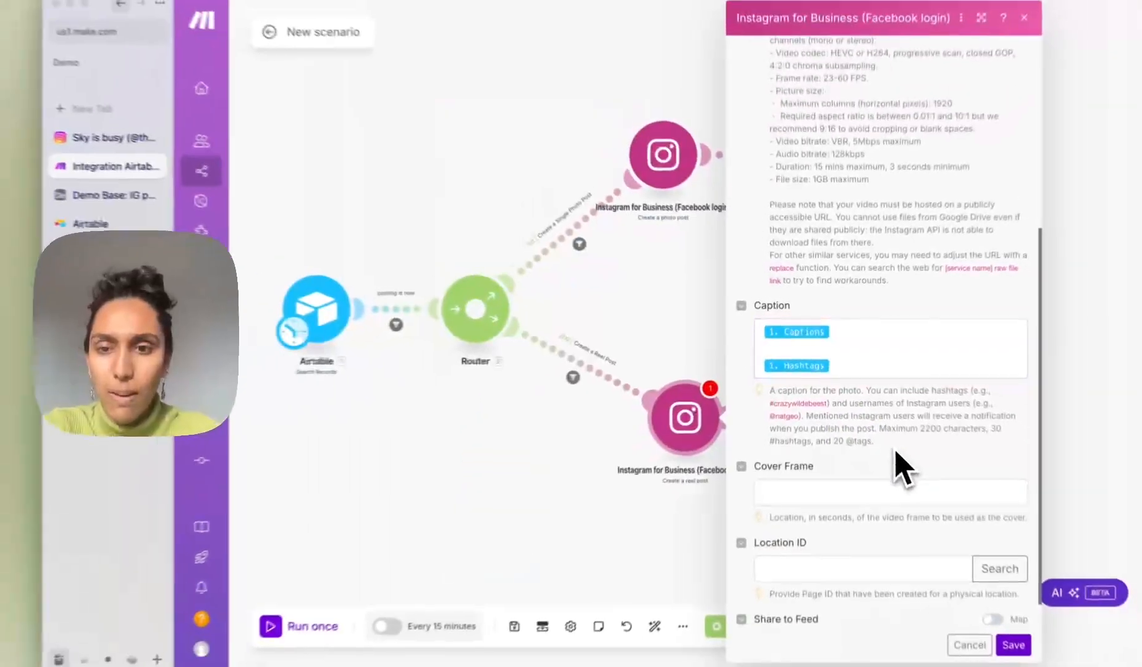
left_click(1013, 645)
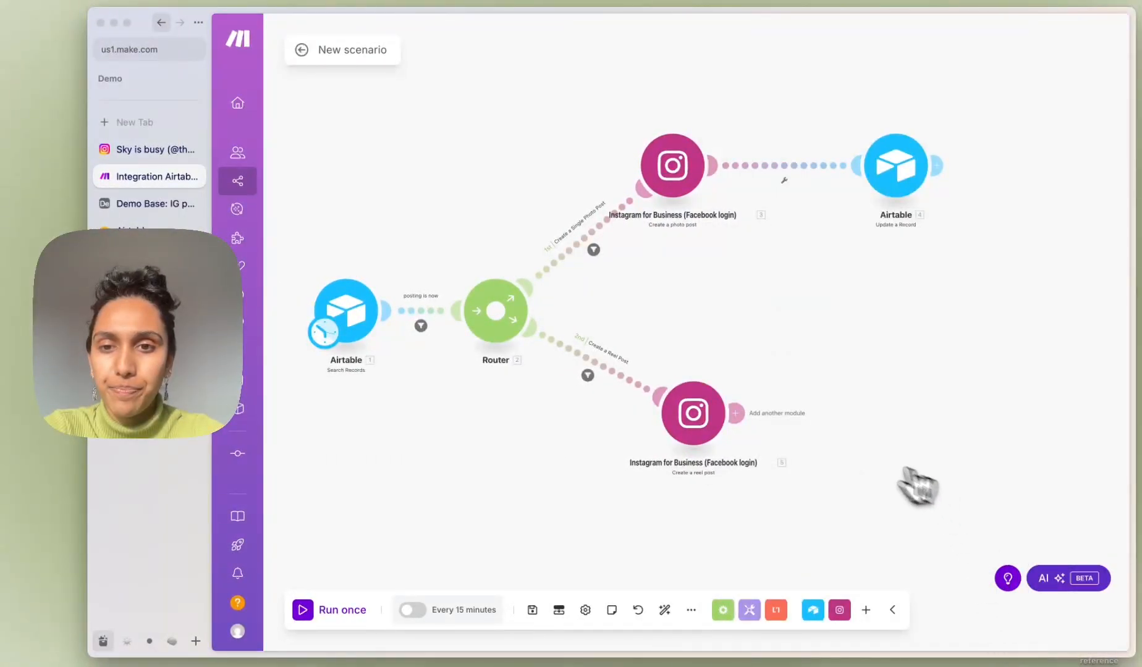
- Add an Airtable Update a Record module after the Create a reel post module
left_click(735, 417)
left_click(581, 299)
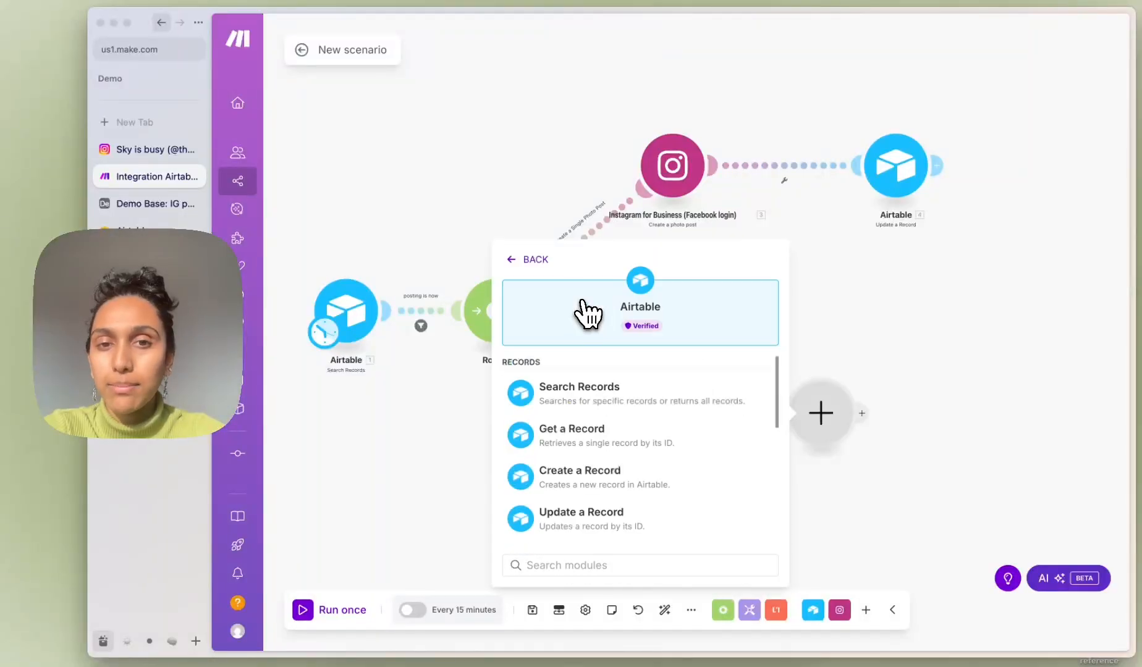
left_click(619, 526)
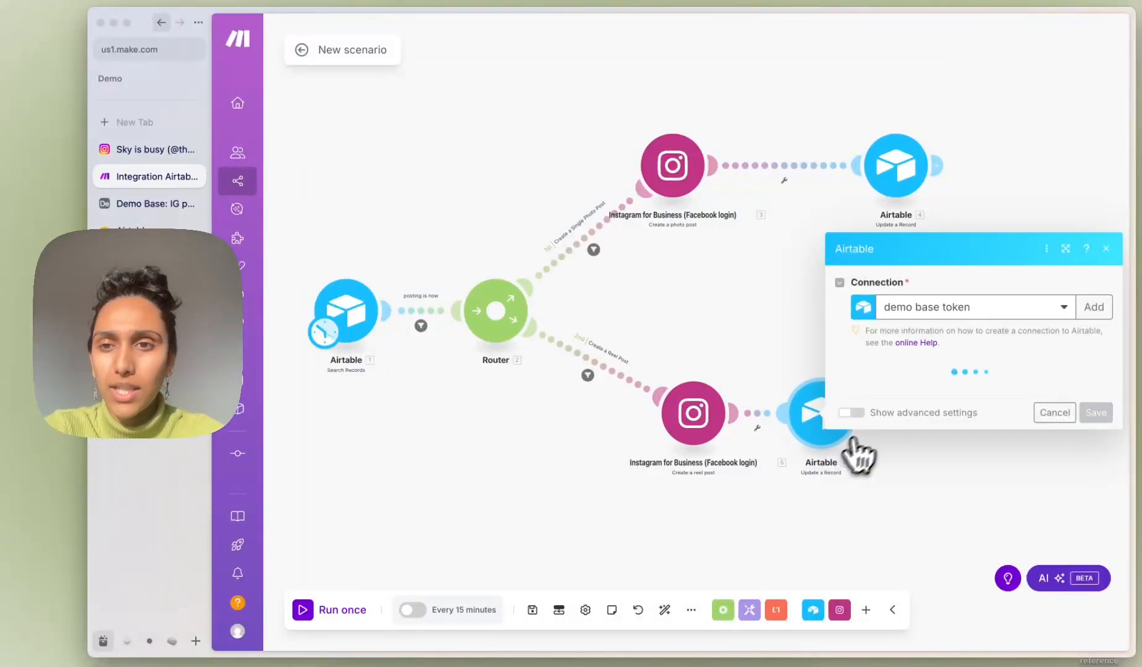
- Point the reel's update module to Demo Base and the IG posting schedule table, with Record ID mapped to the searched record's ID
left_click(999, 398)
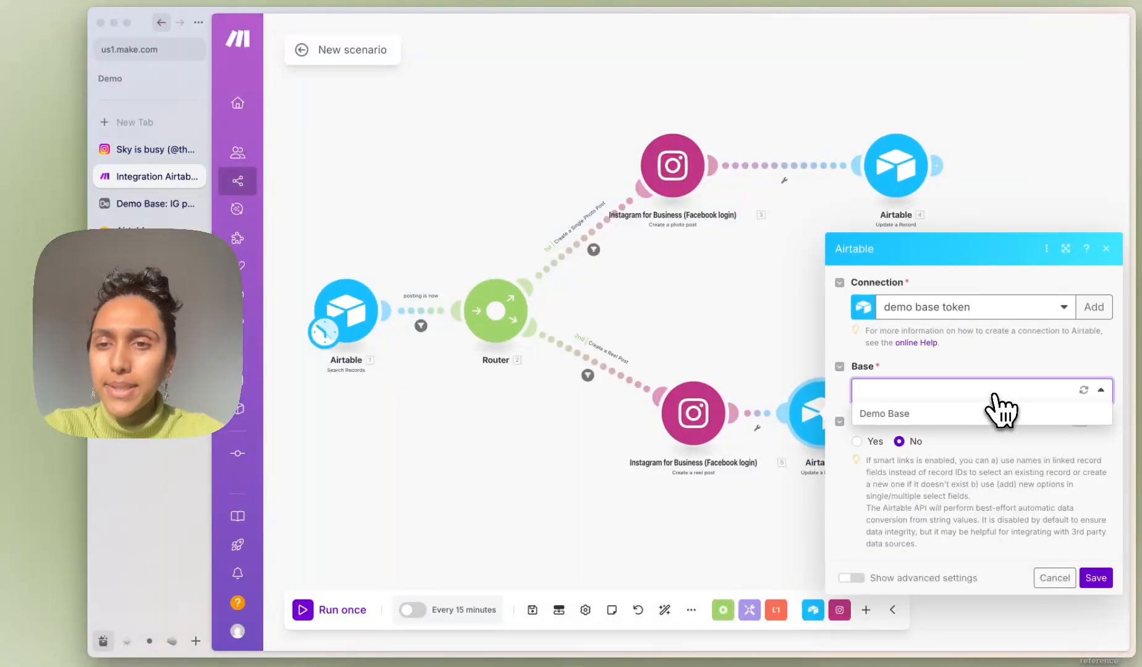
left_click(962, 420)
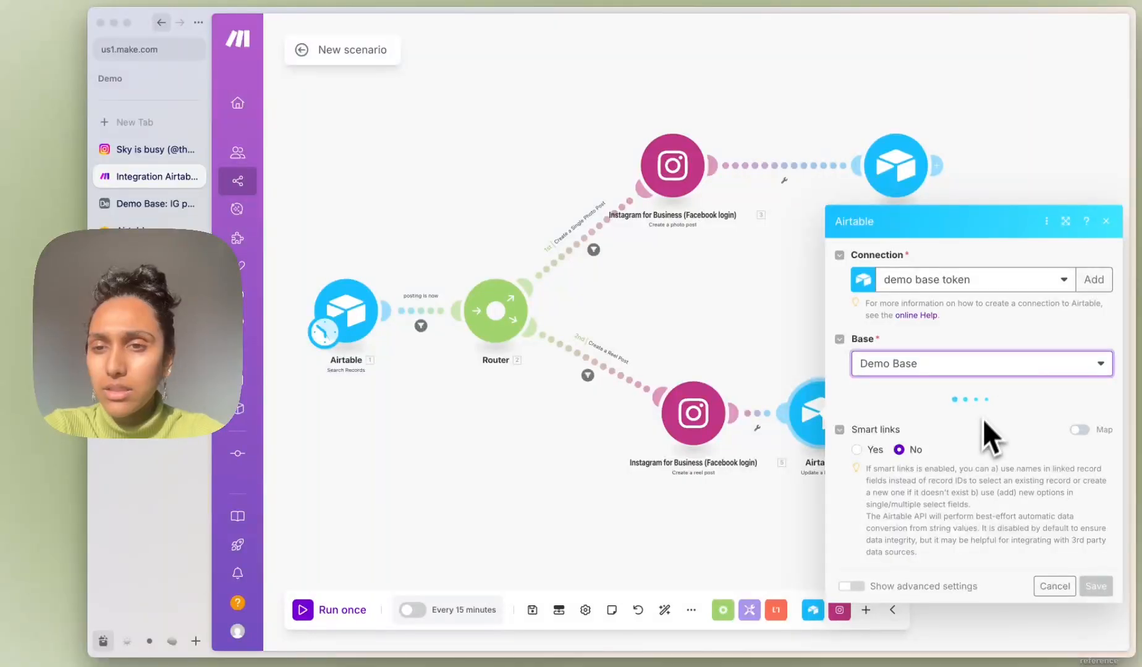
left_click(928, 425)
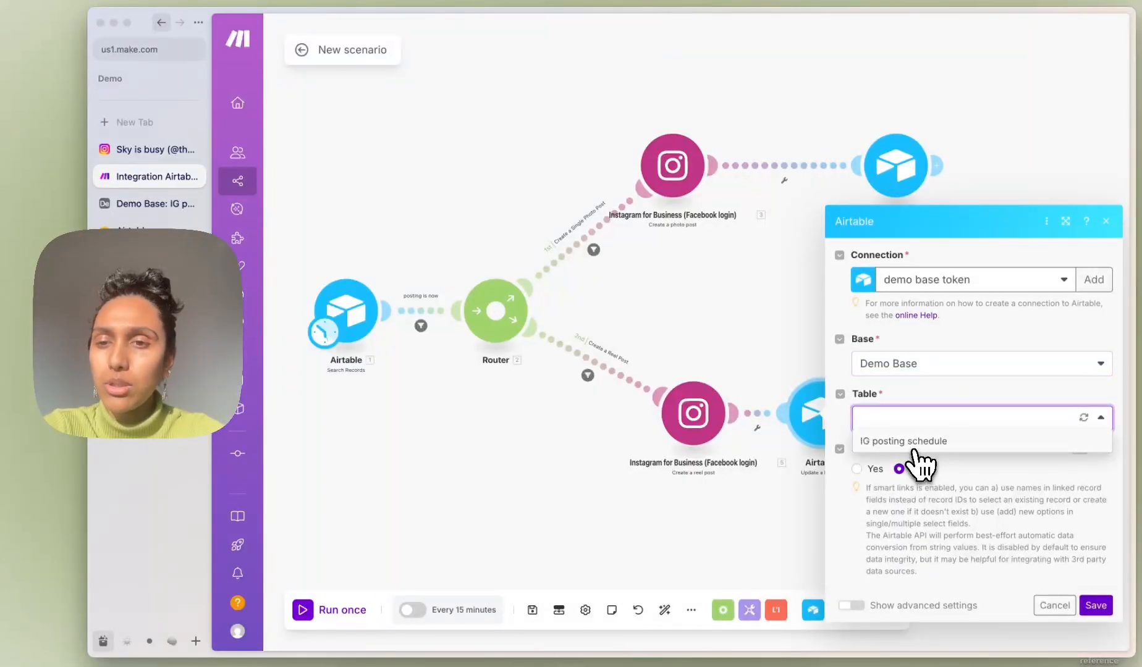
left_click(917, 440)
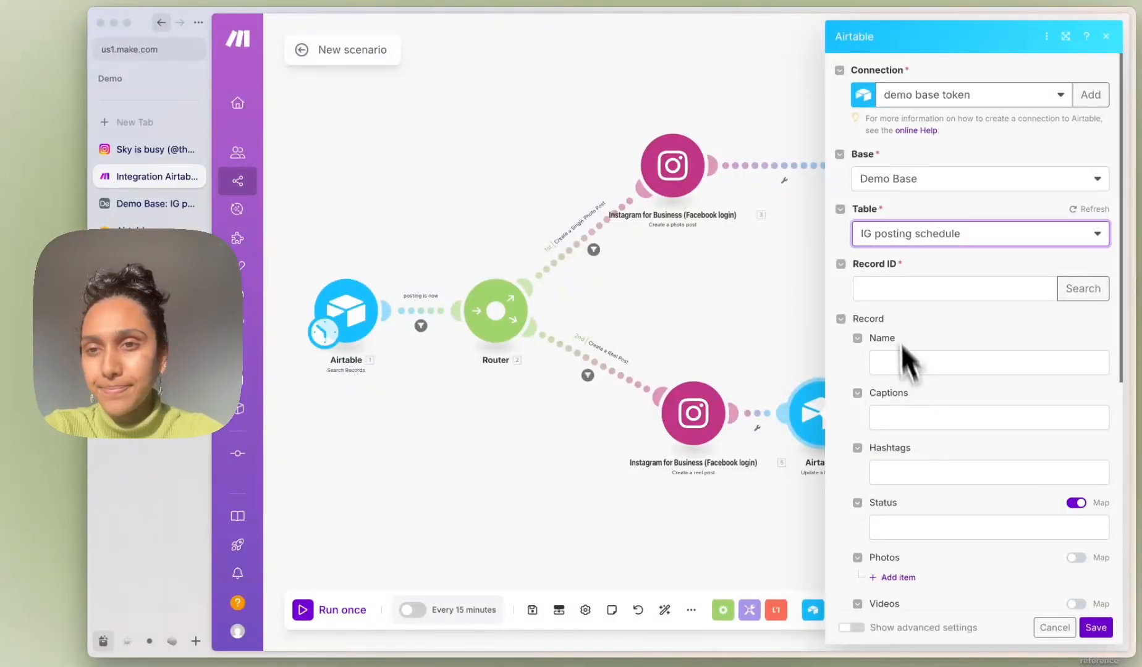
left_click(888, 289)
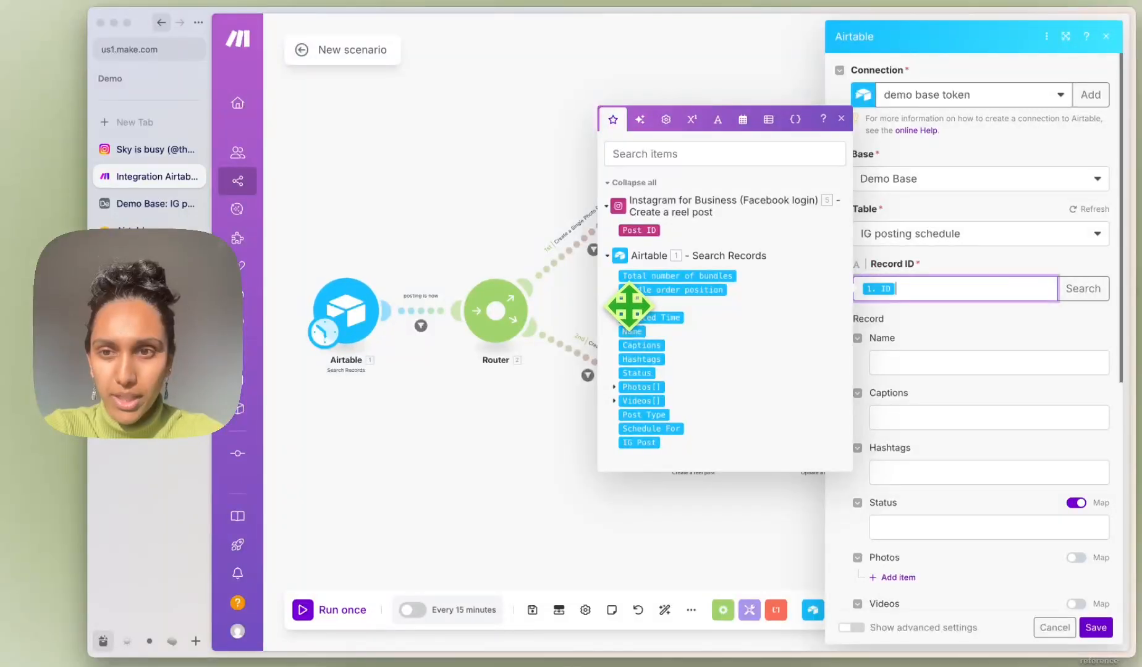
- Set the reel record's Status to Live, open its IG Post field for mapping, and save the update module
scroll(961, 323, "down", 6)
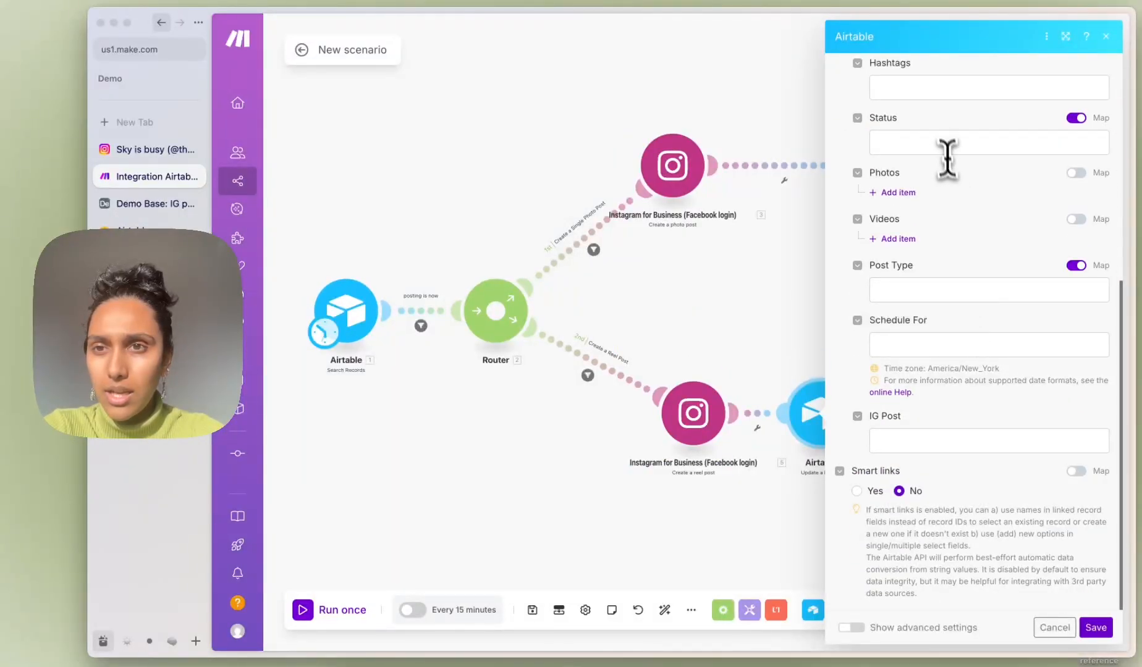
left_click(944, 143)
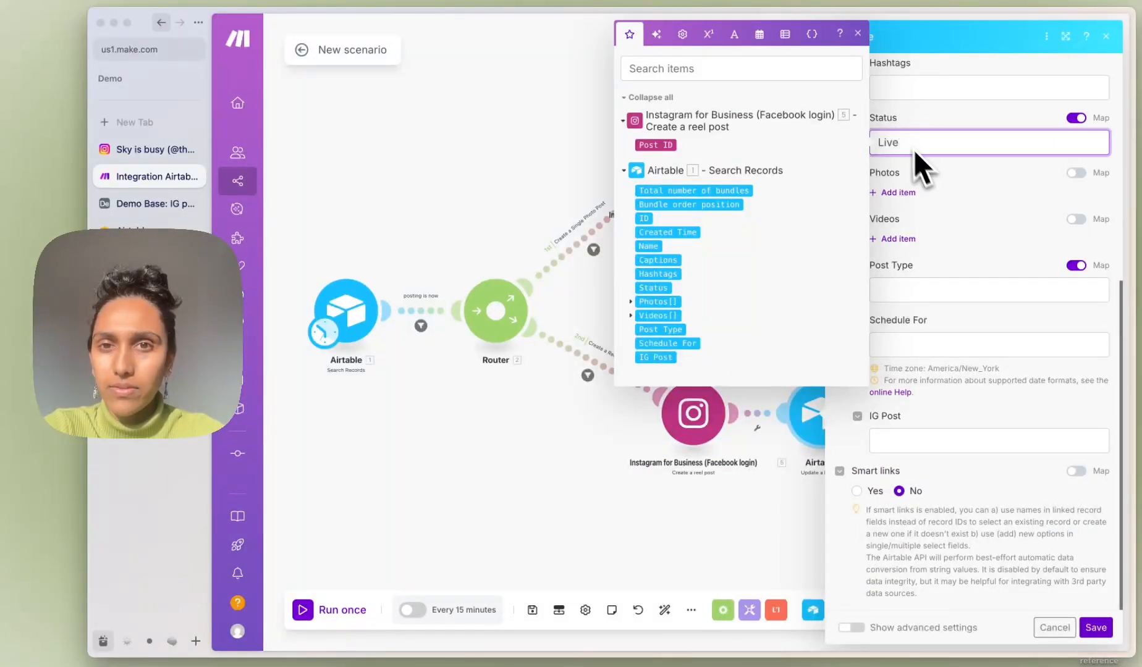
left_click(923, 441)
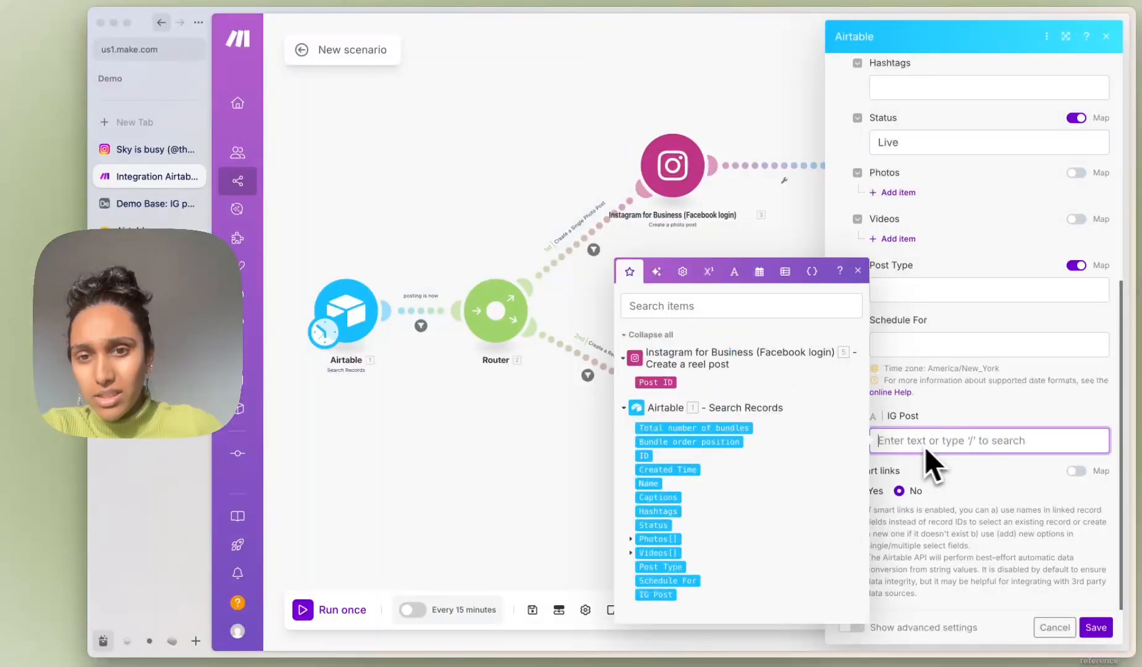
left_click(1021, 389)
scroll(1023, 407, "up", 10)
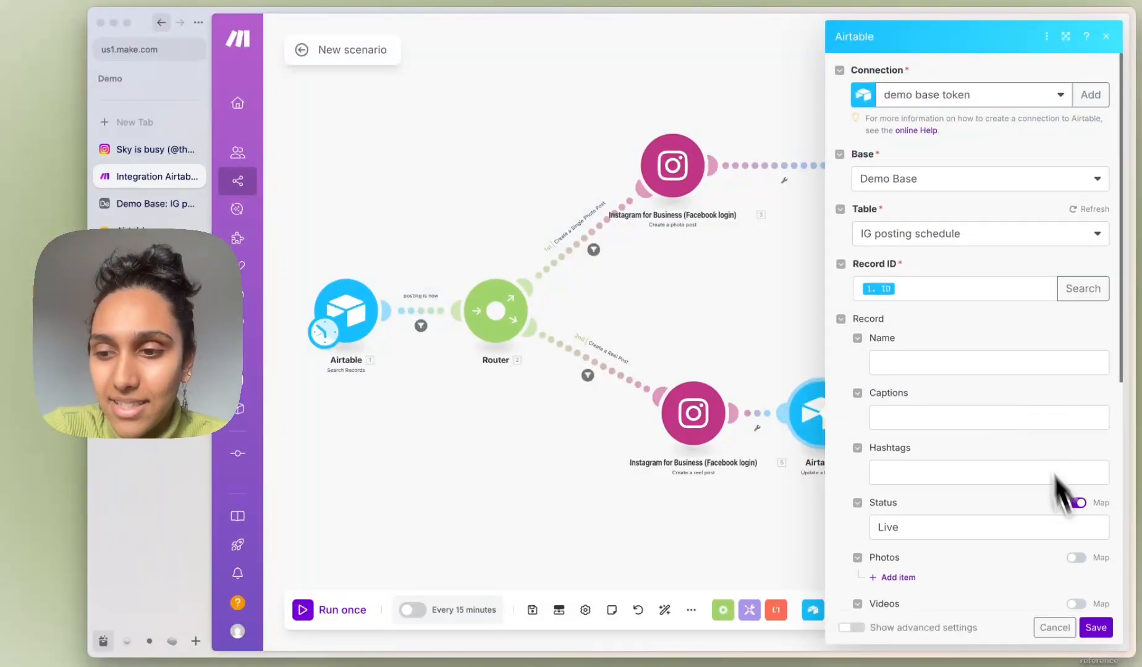
left_click(1095, 628)
- Add a third route to the router and arrange the modules so the new empty module sits directly below the router
left_click_drag(815, 423, 914, 422)
scroll(722, 485, "down", 3)
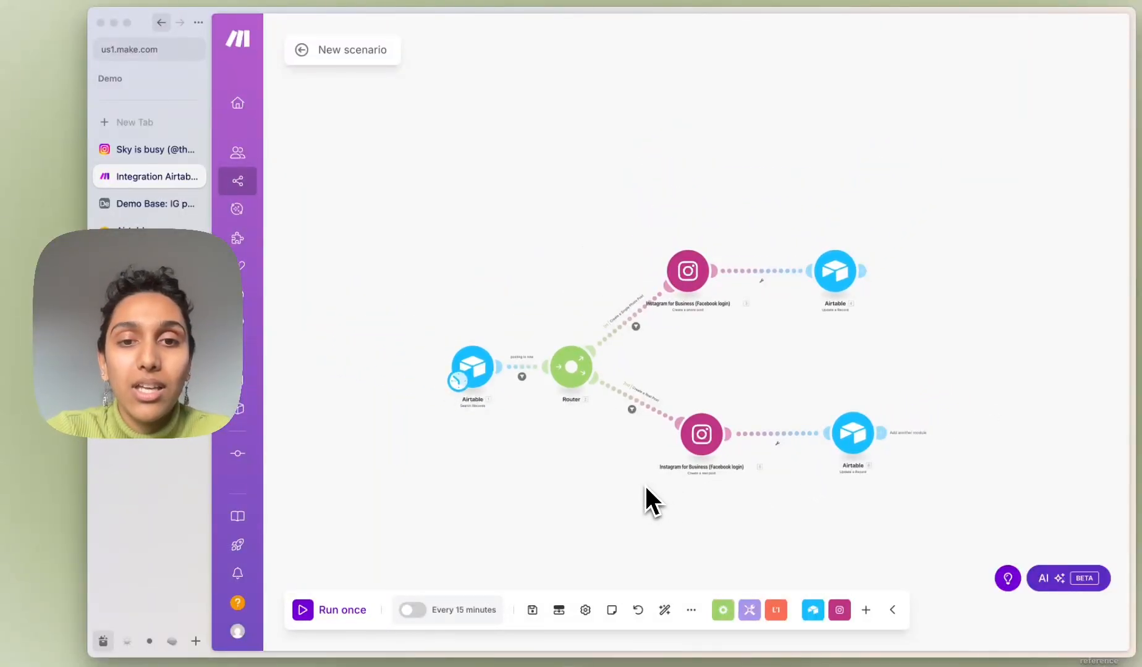
left_click_drag(647, 500, 601, 344)
scroll(603, 349, "up", 2)
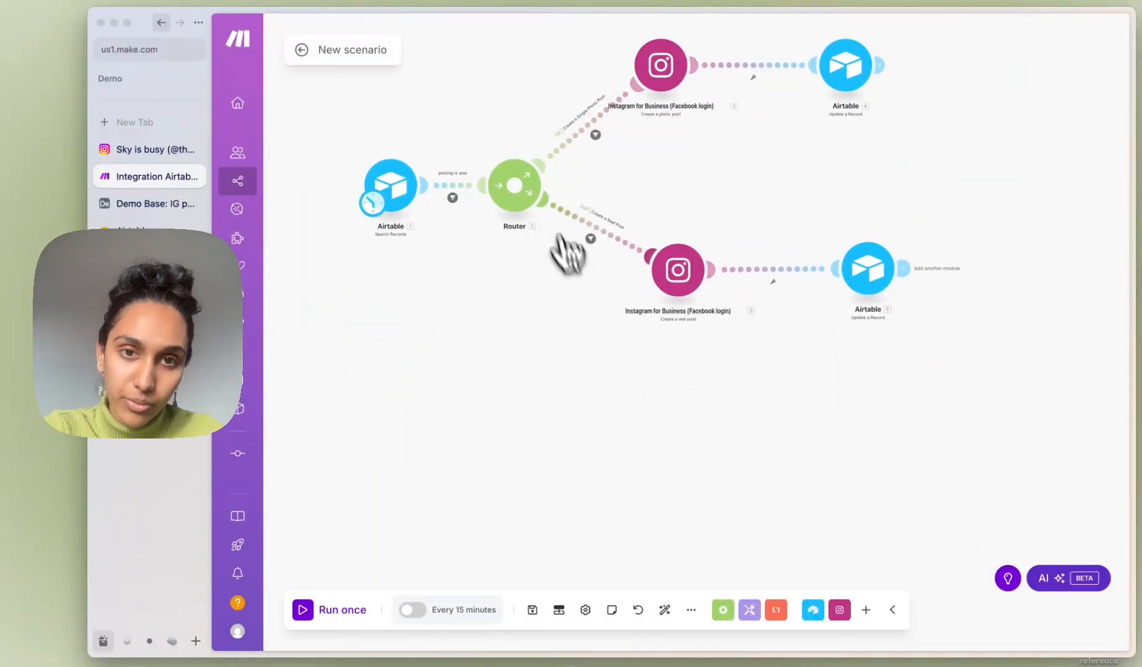
left_click(517, 191)
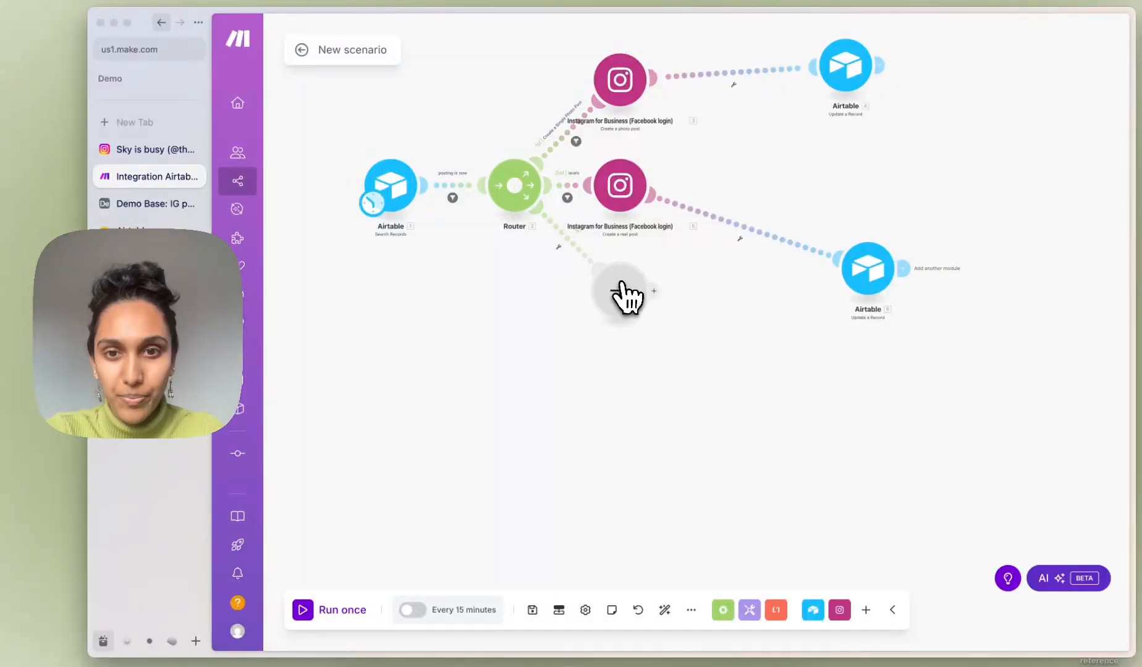
left_click_drag(623, 291, 516, 373)
left_click_drag(631, 185, 656, 201)
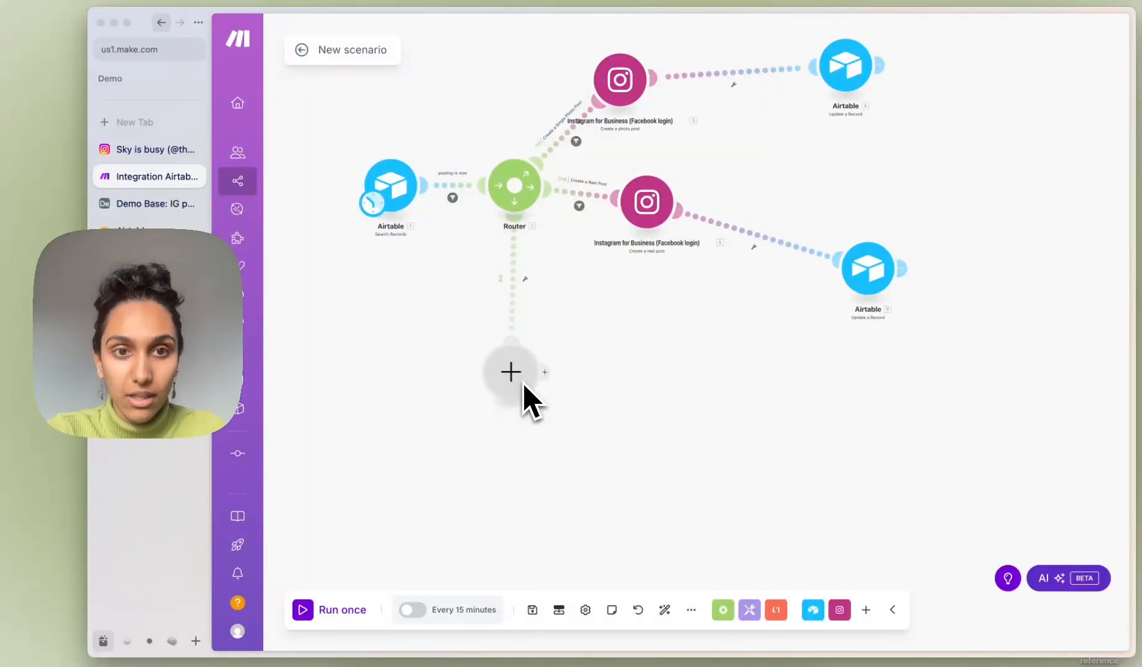
- Set up the third route's filter labelled Create a carousel post with the condition Post Type equal to Carousel, and save it
left_click(513, 300)
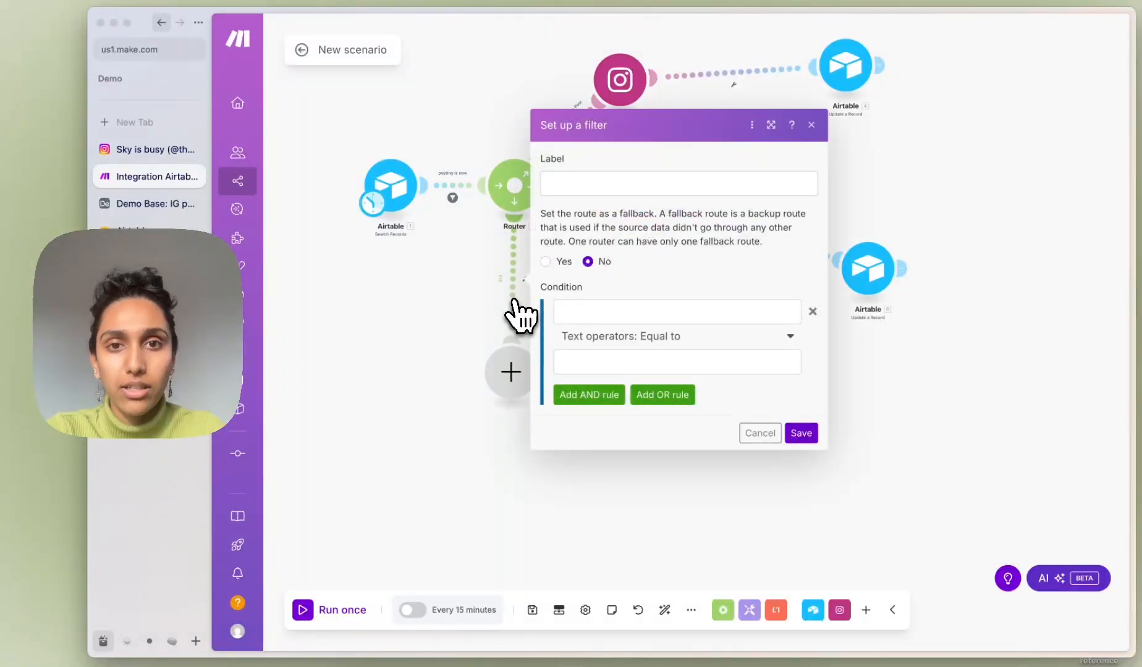
left_click(604, 183)
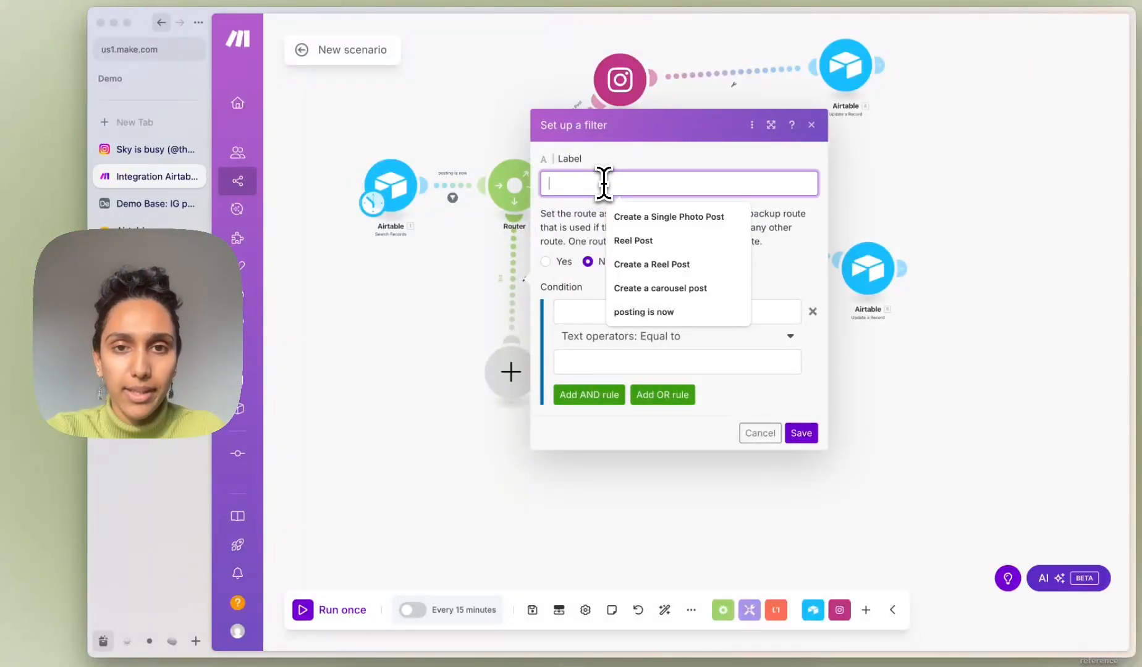
left_click(660, 290)
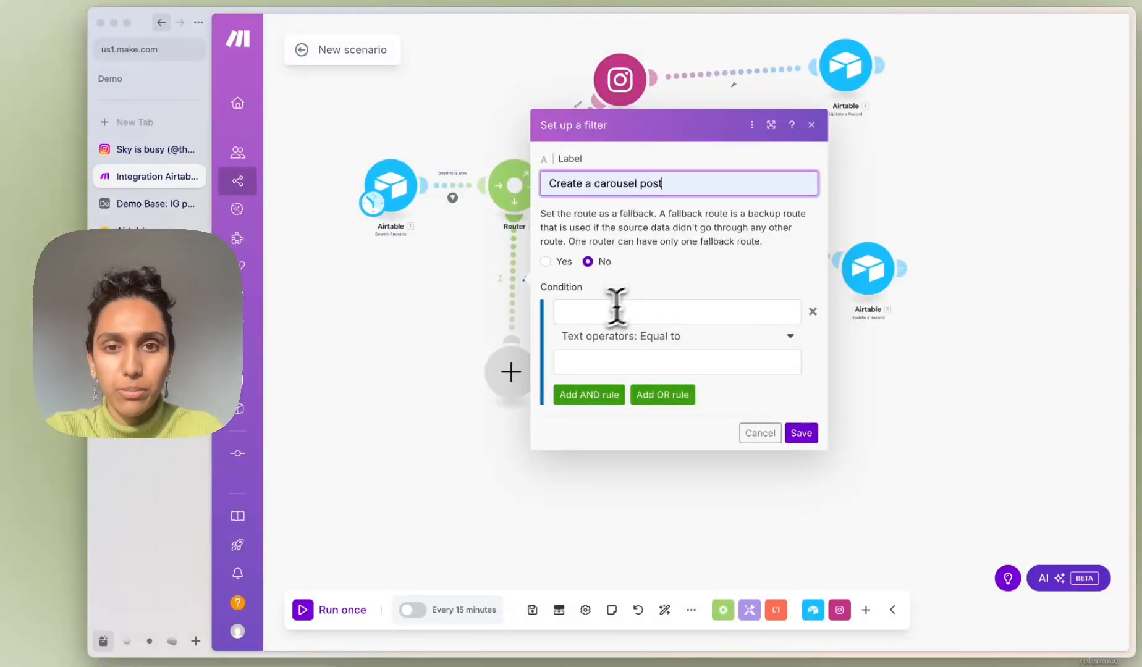
left_click(595, 312)
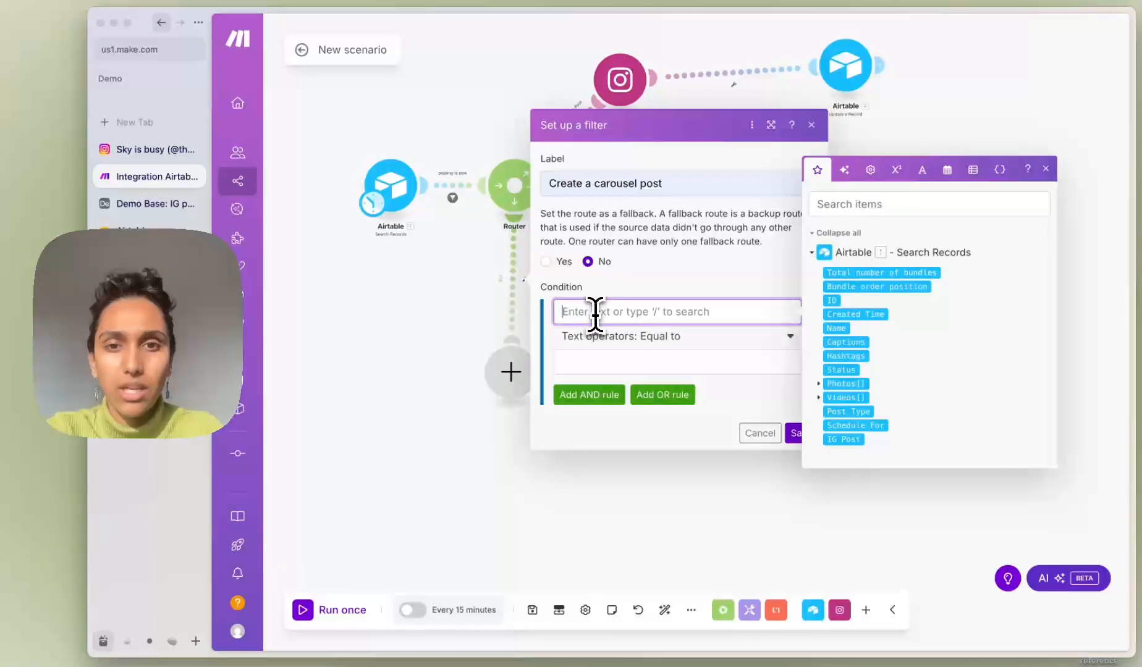
left_click(851, 411)
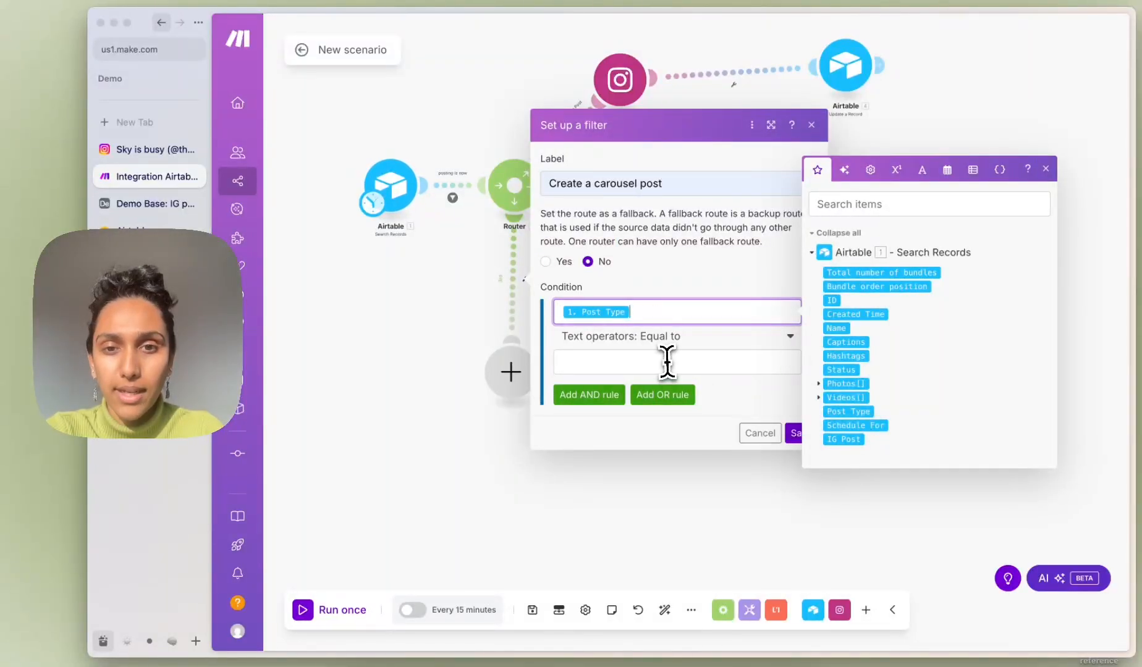
left_click(667, 361)
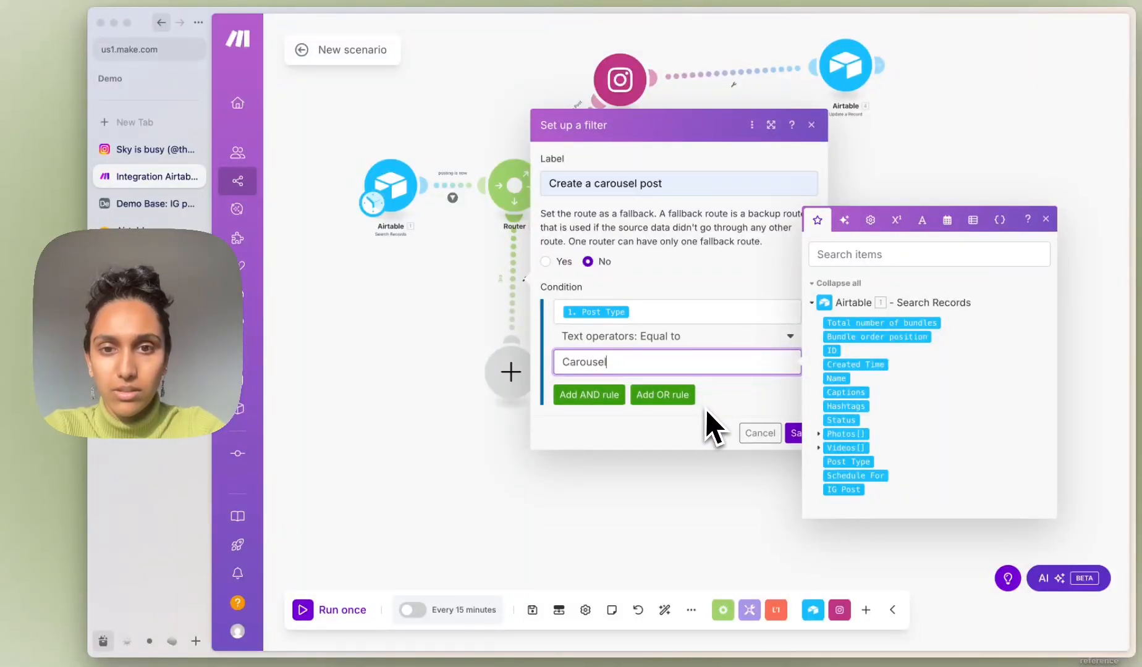
left_click(793, 434)
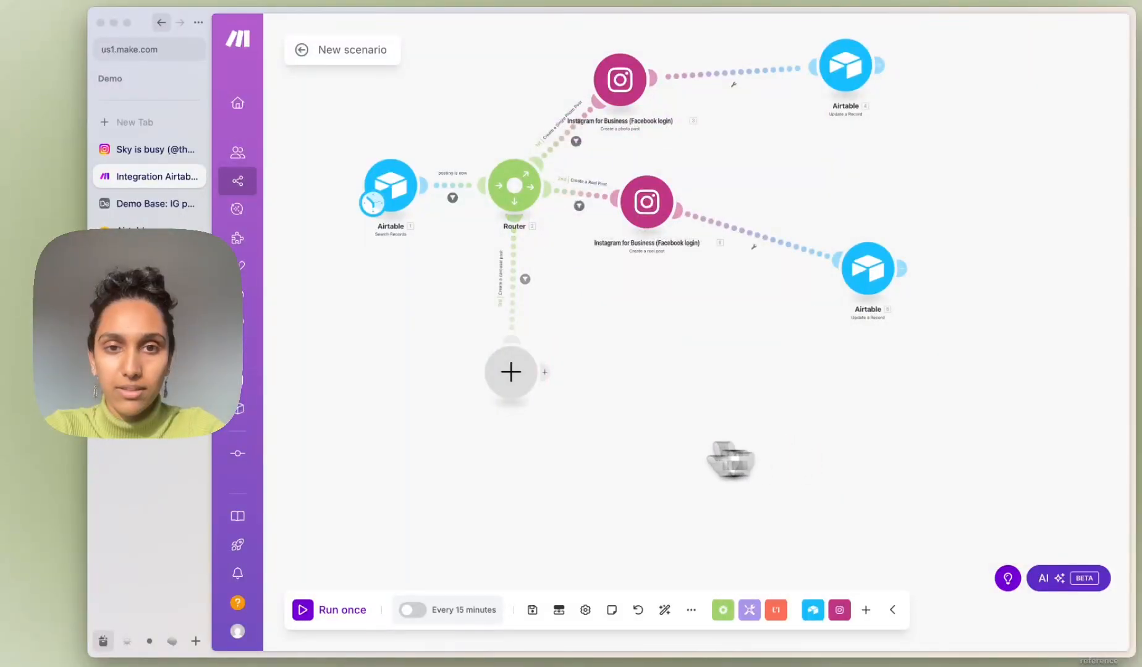
- Open the module choices for the carousel route, then switch to Airtable and open the Sky is Busy base to examine its Instagram posts
left_click(511, 373)
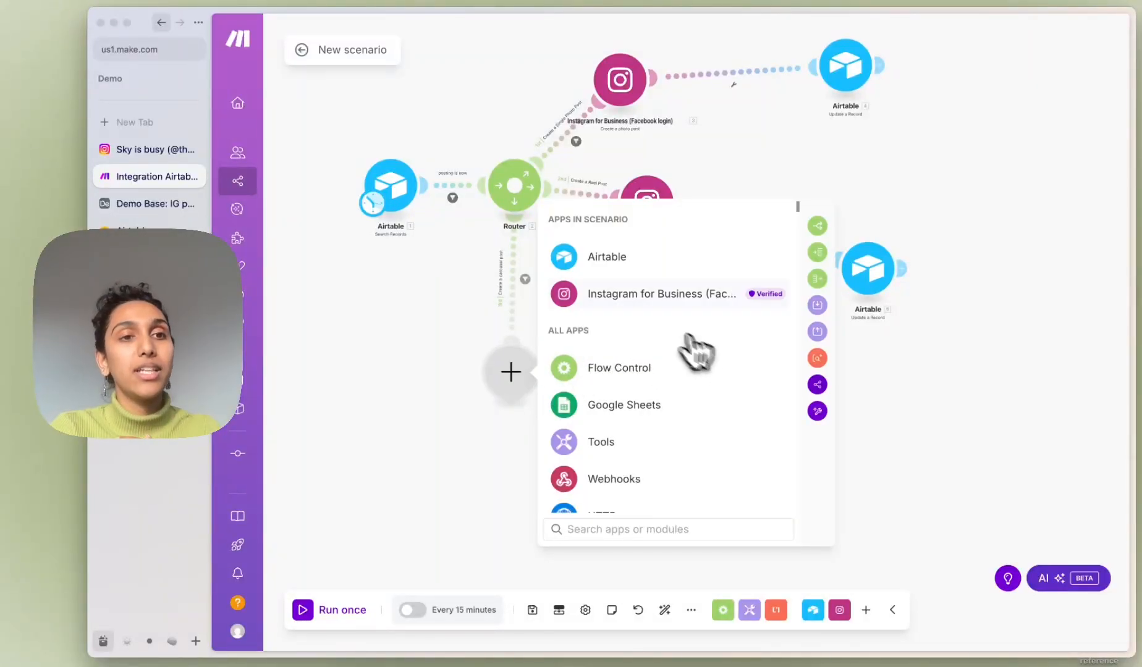
left_click(146, 213)
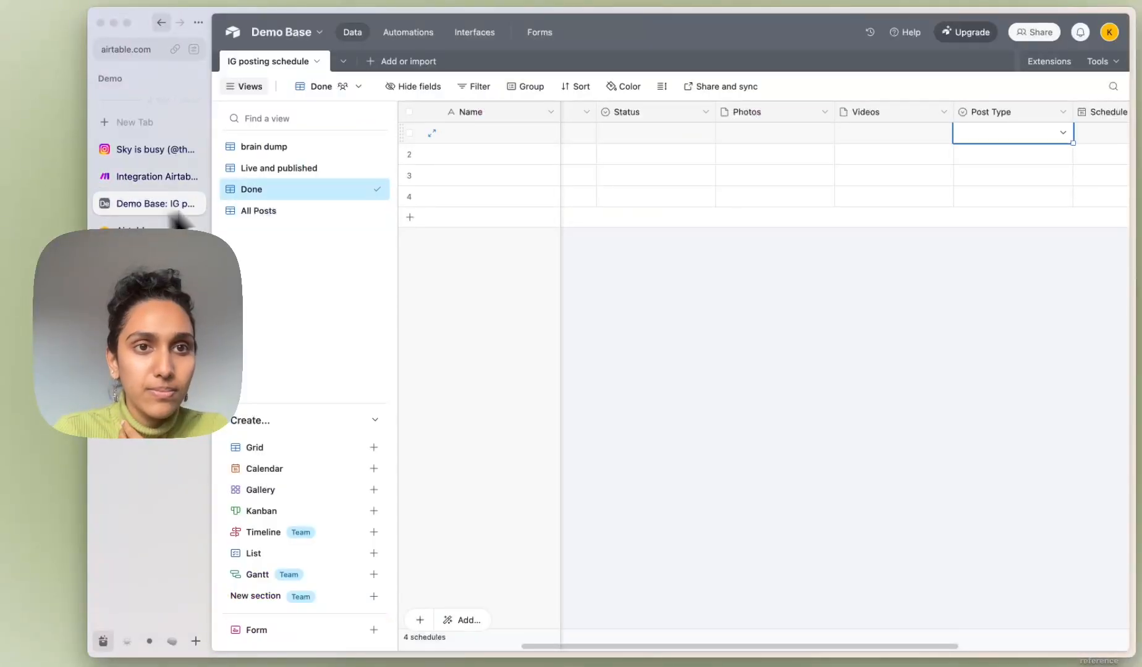
left_click(268, 39)
left_click(233, 32)
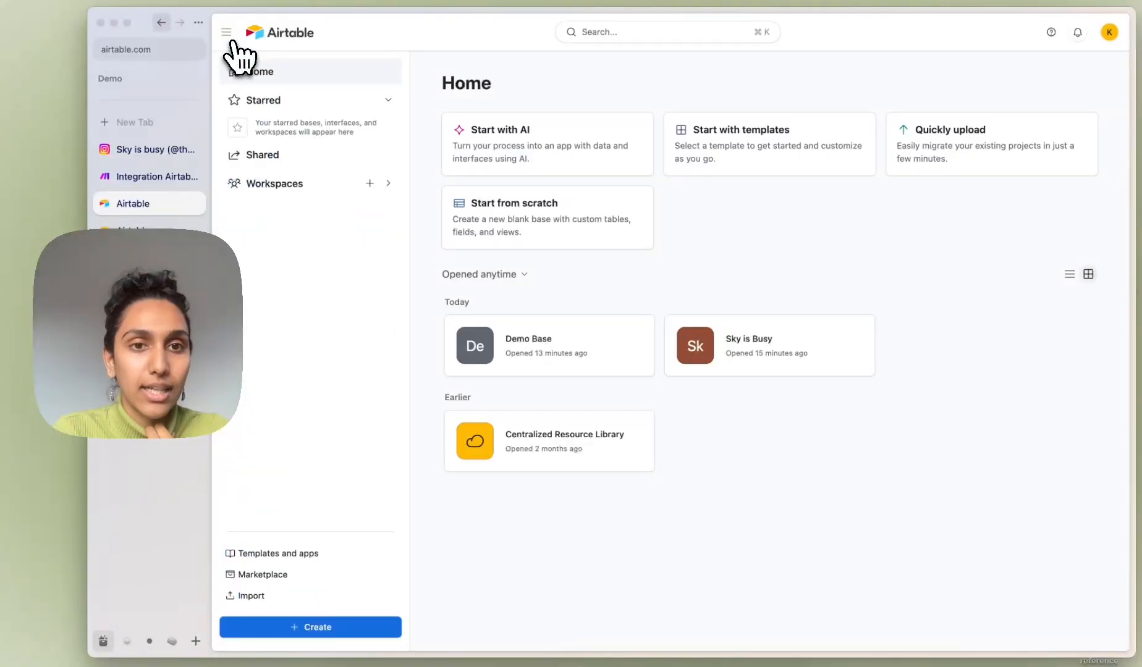
left_click(791, 373)
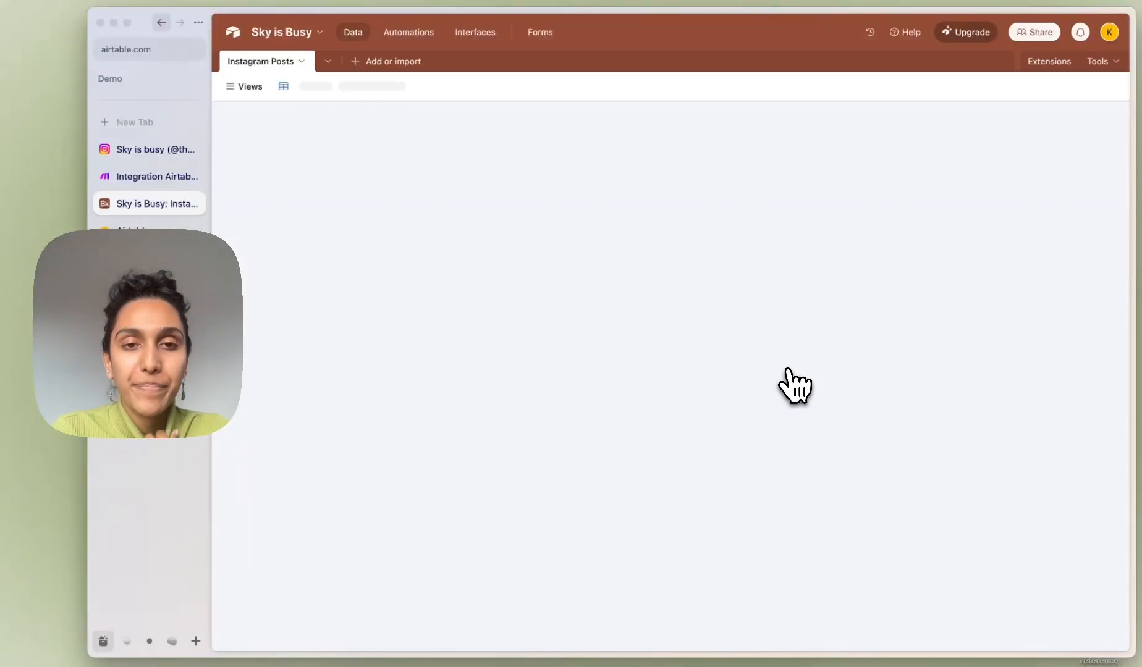
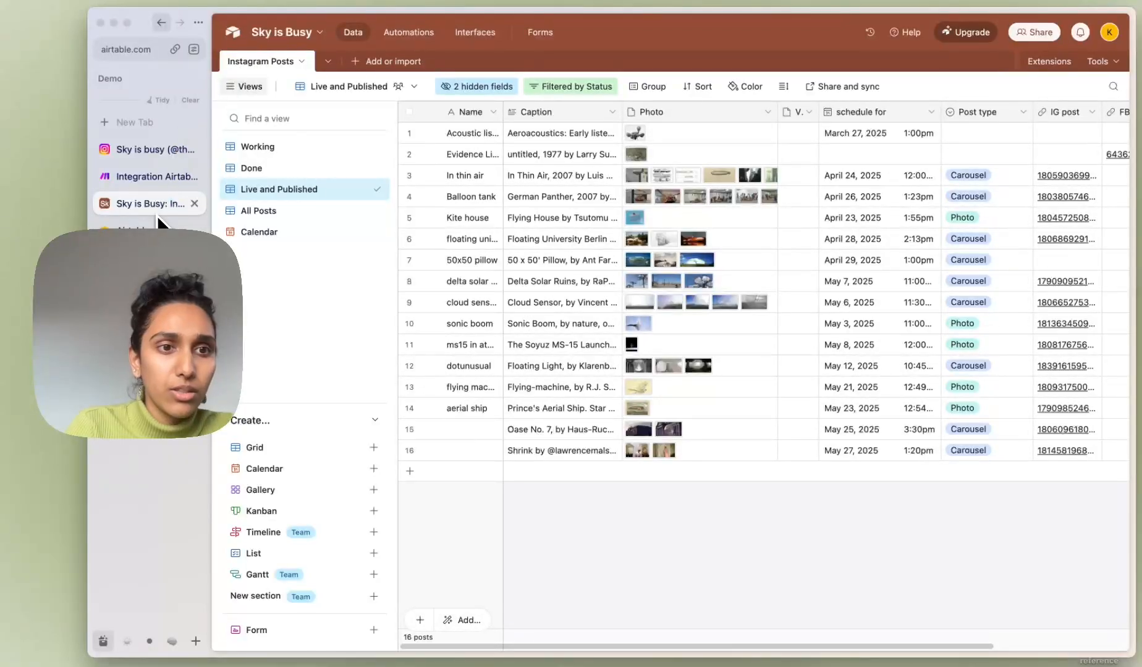
- Switch back to the Make scenario and add a Flow Control Iterator module on the carousel route
left_click(157, 178)
type("ro")
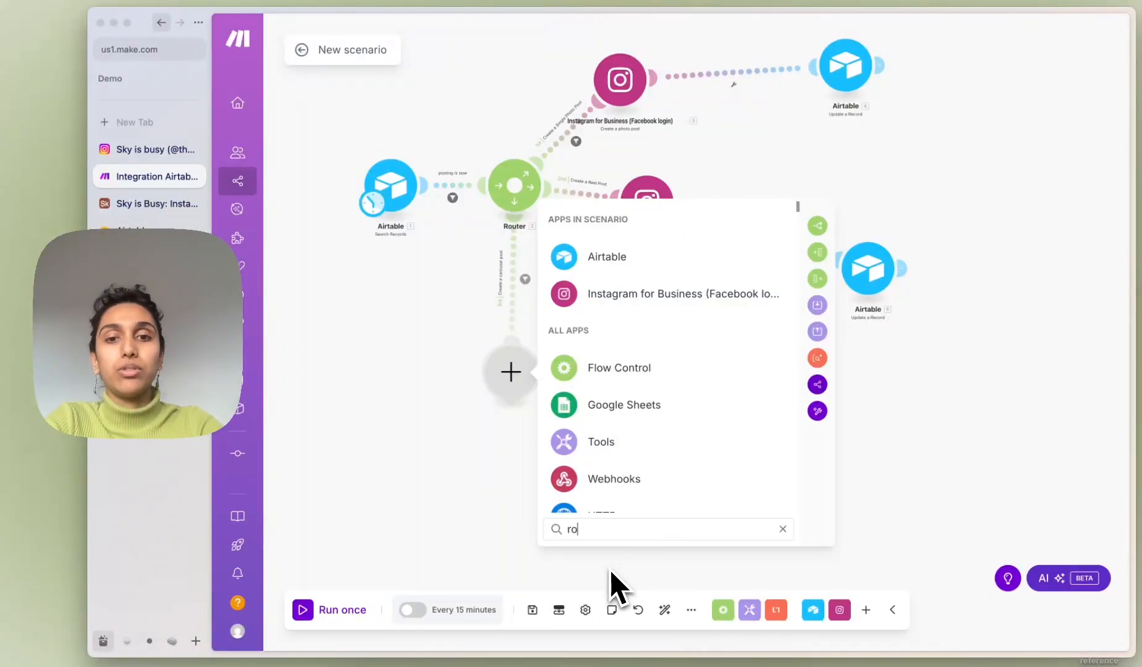
type("ut")
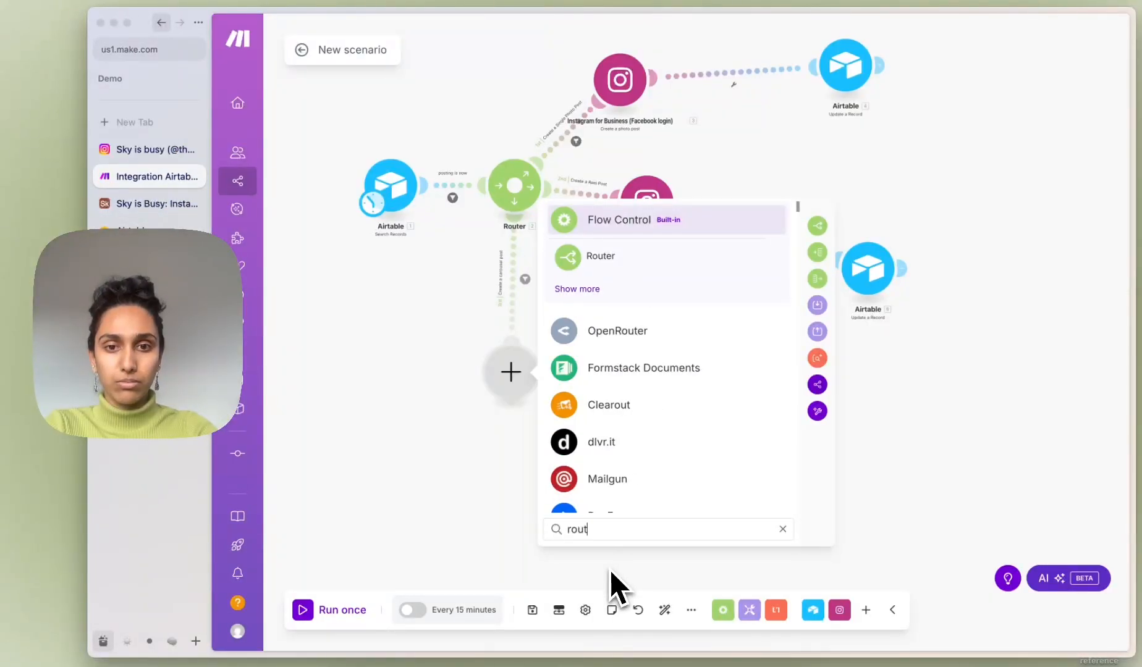
key("BackSpace")
key("BackSpace")
key("BackSpace")
key("BackSpace")
type("iter")
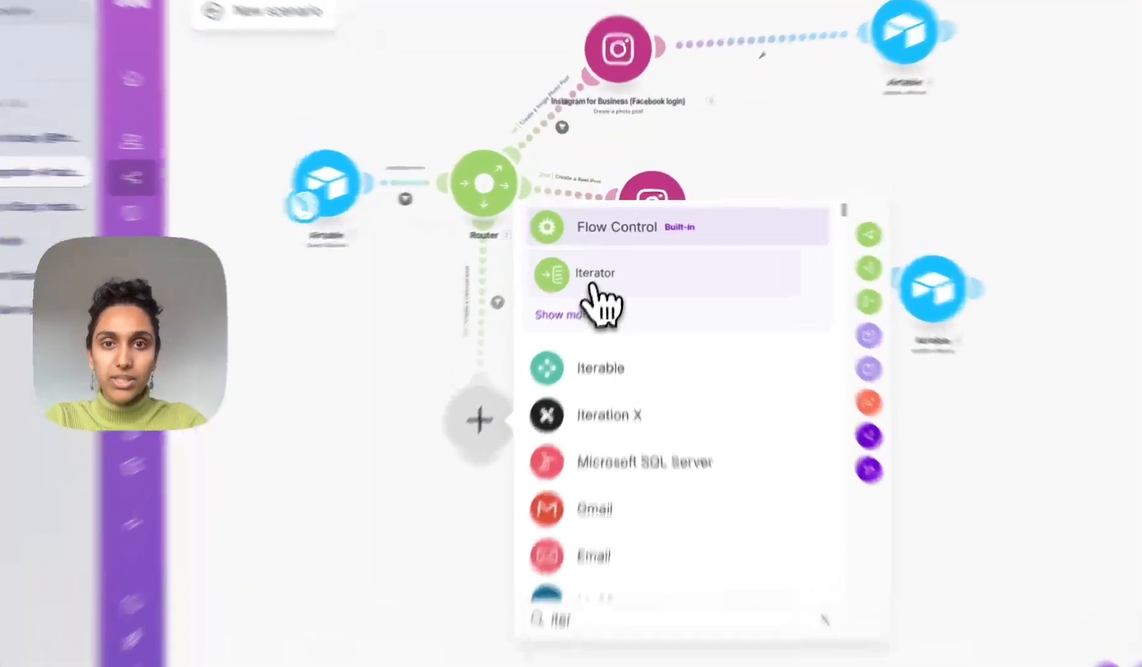
left_click(593, 256)
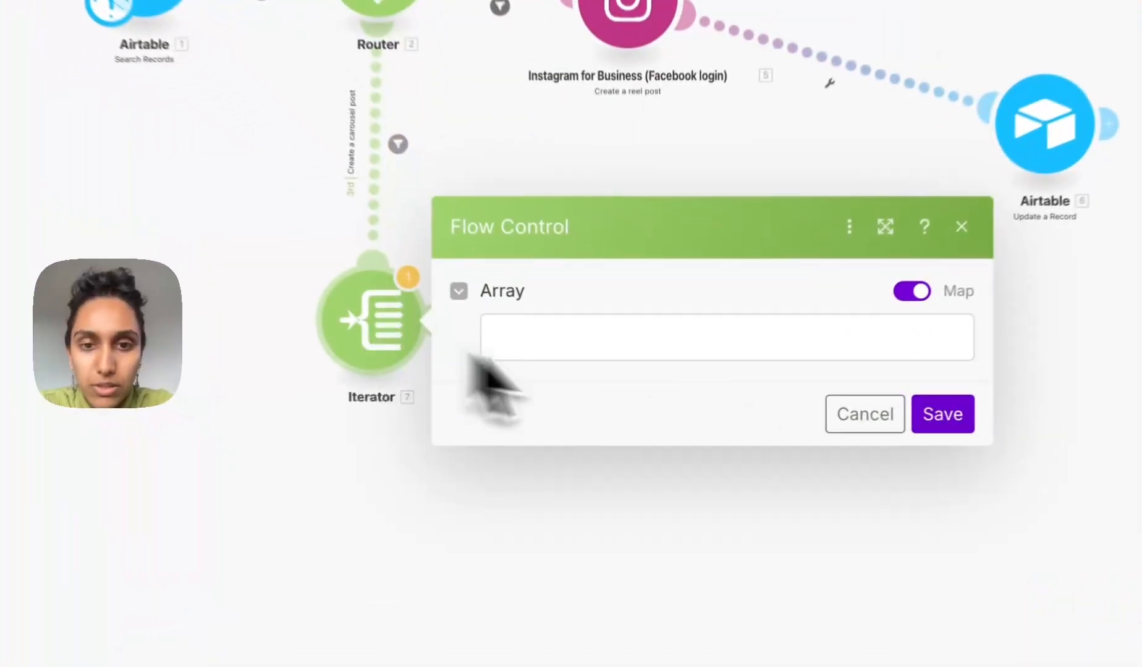
- Map the Iterator's array to Photos[] from the Airtable record search and save the module
left_click(603, 332)
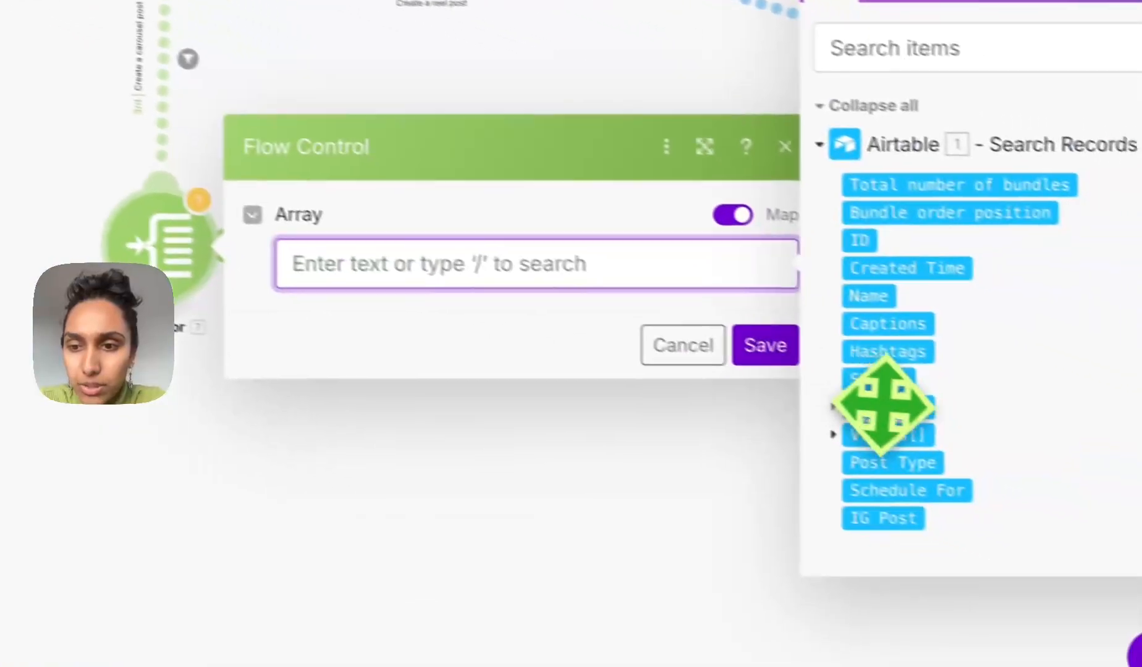
left_click(1078, 475)
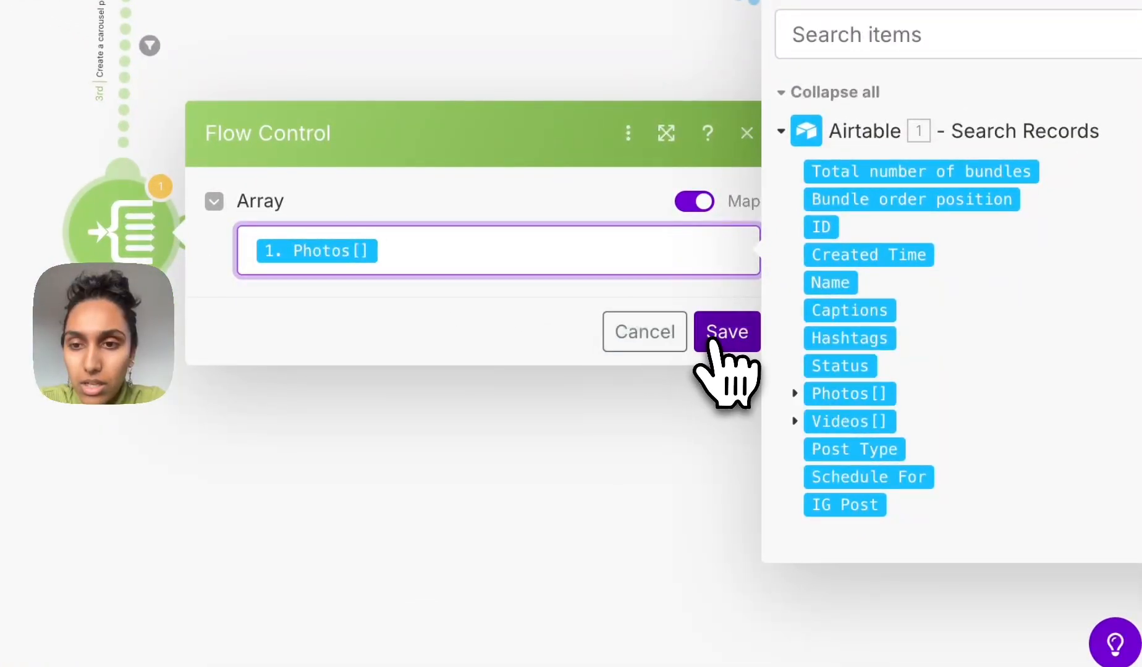
left_click(723, 336)
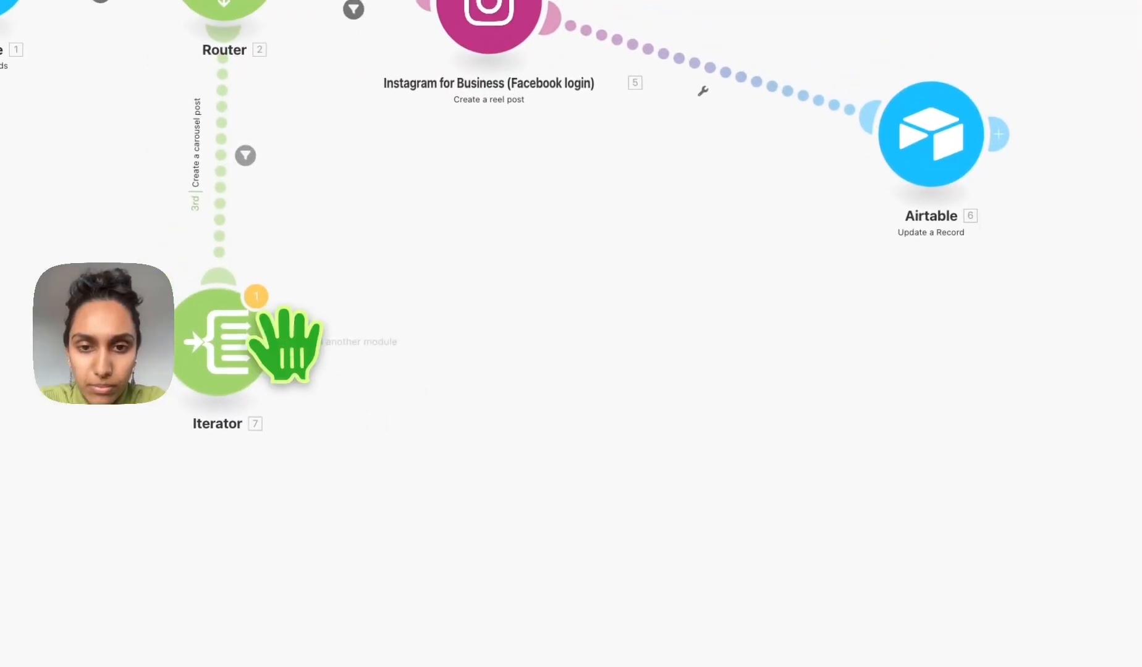
- Add a Flow Control Array aggregator module after the Iterator on the carousel route
left_click(191, 232)
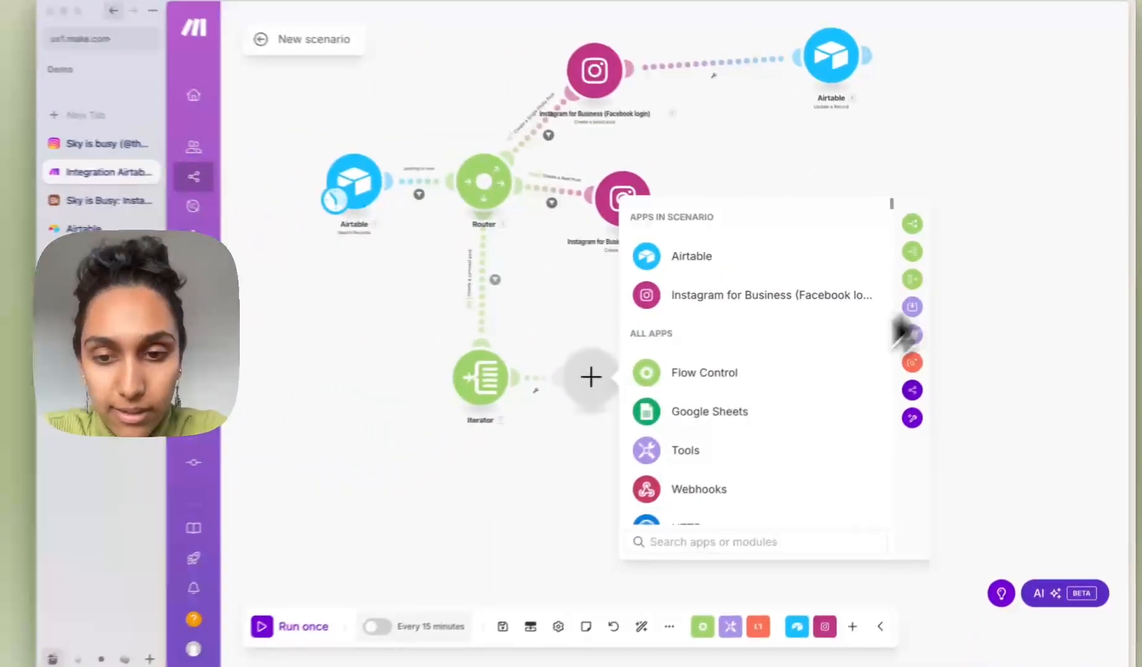
left_click(703, 529)
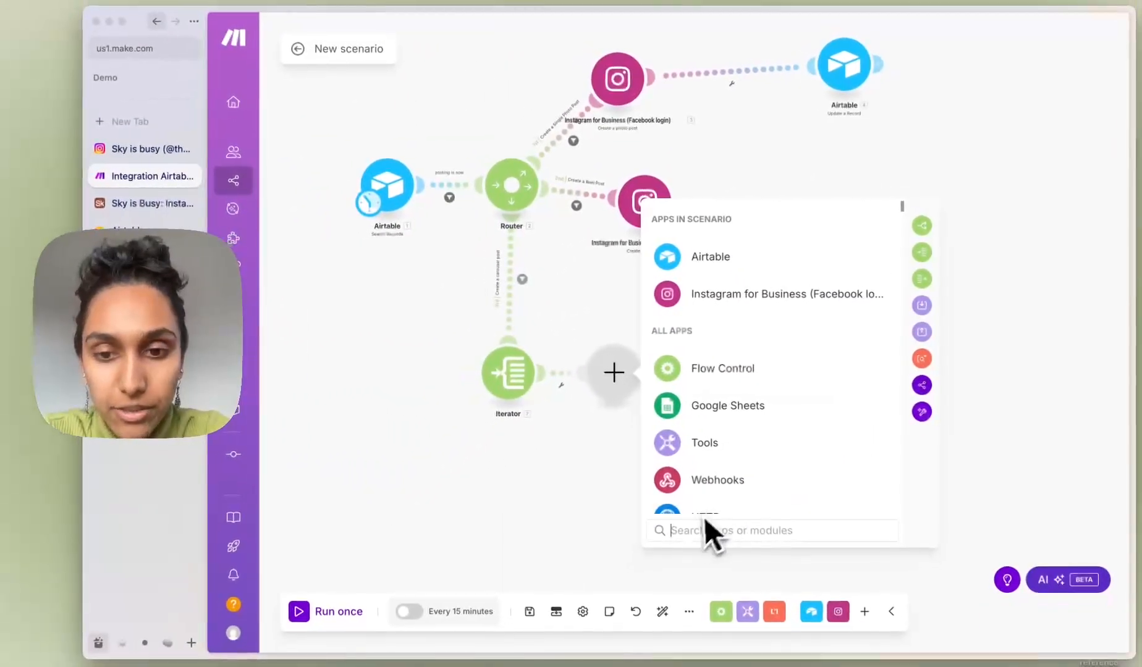
type("arr")
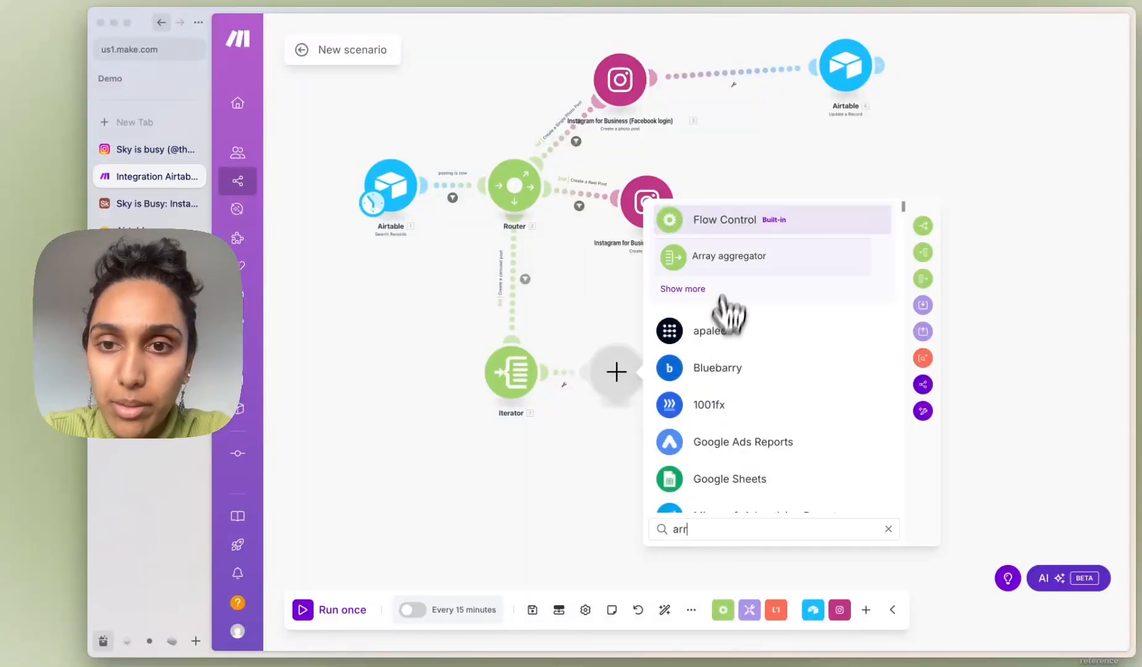
left_click(729, 256)
- Set the Array aggregator's source module to Iterator [7], select all aggregated fields and save it
left_click(753, 253)
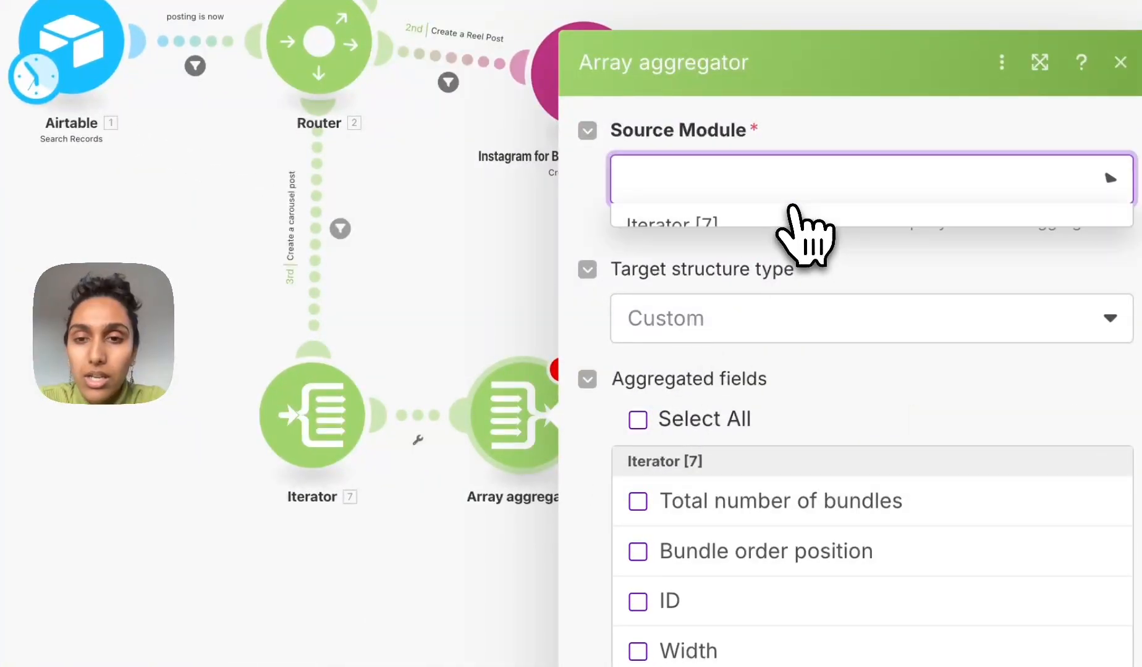
left_click(804, 230)
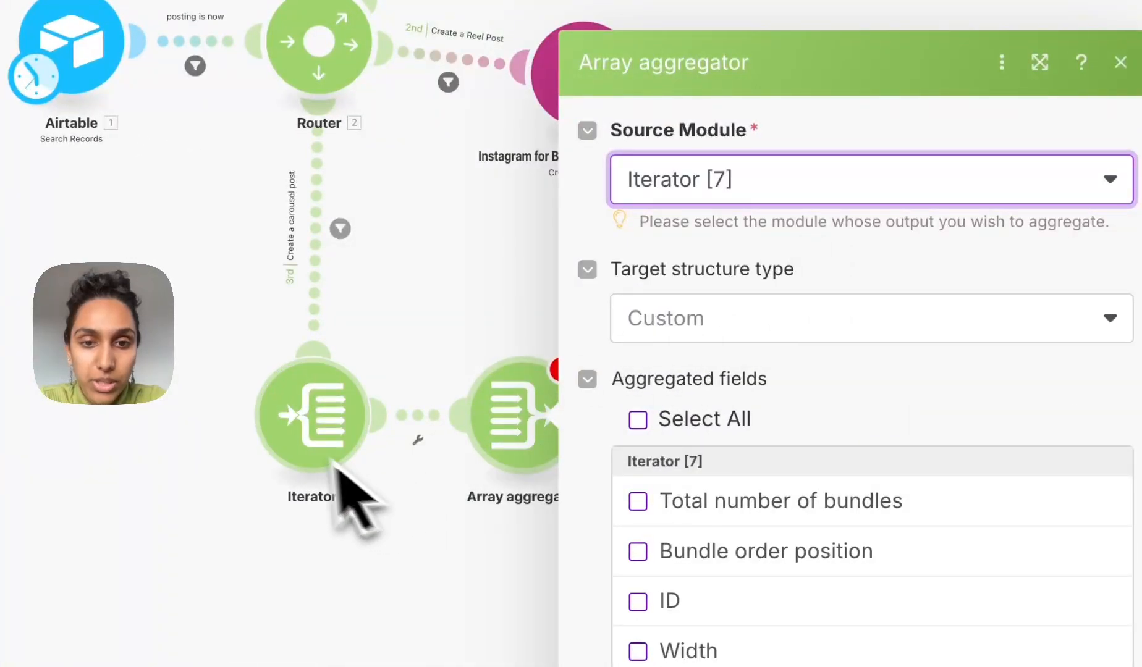
left_click(742, 324)
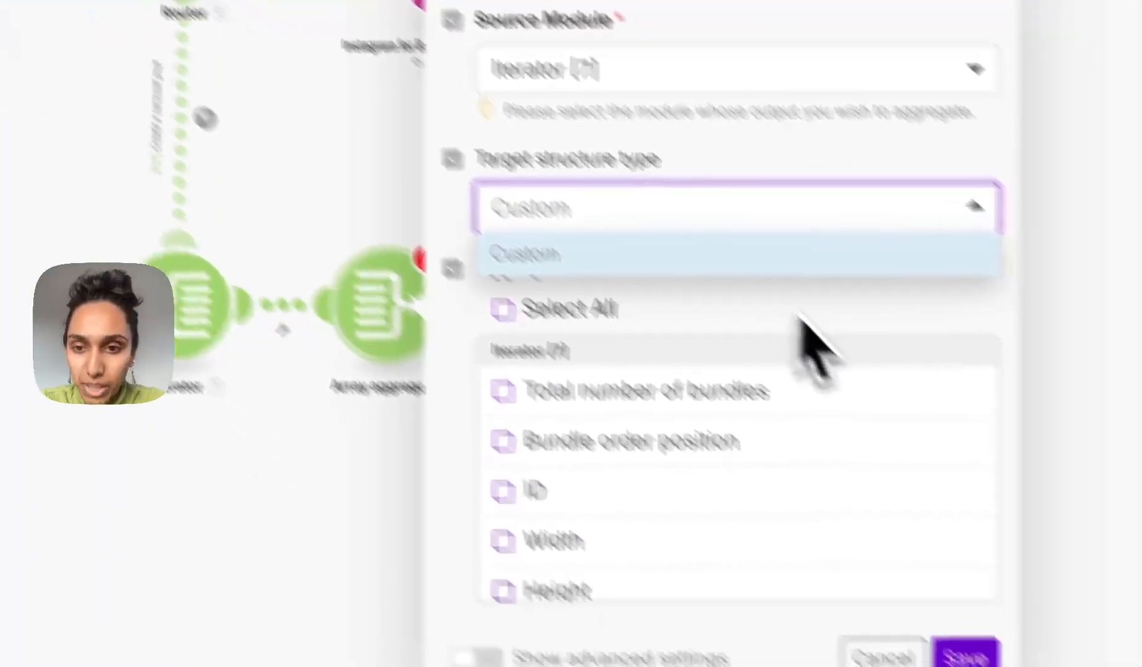
left_click(637, 420)
left_click(849, 567)
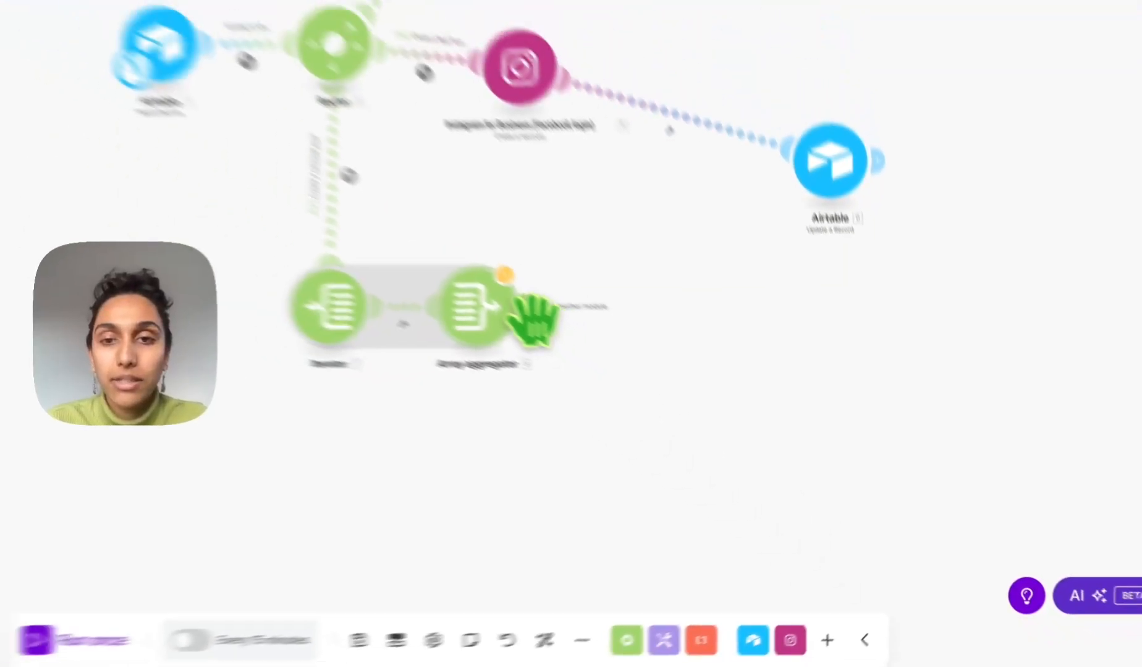
- Add an Instagram for Business (Facebook login) Create a carousel post module after the Array aggregator
left_click(341, 210)
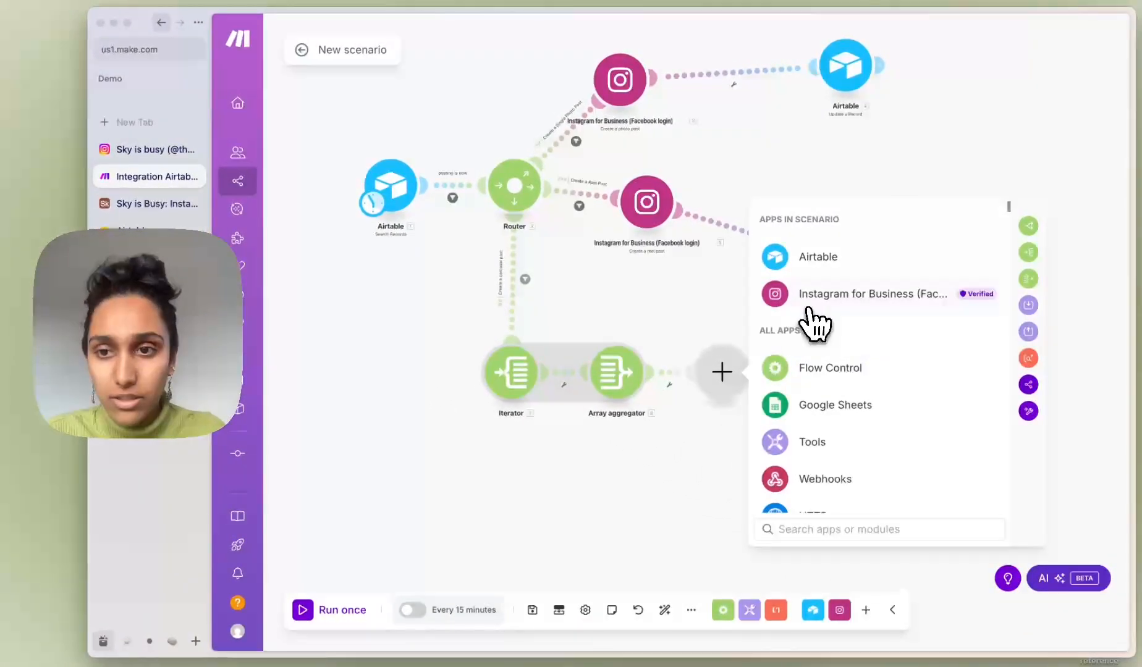
left_click(809, 309)
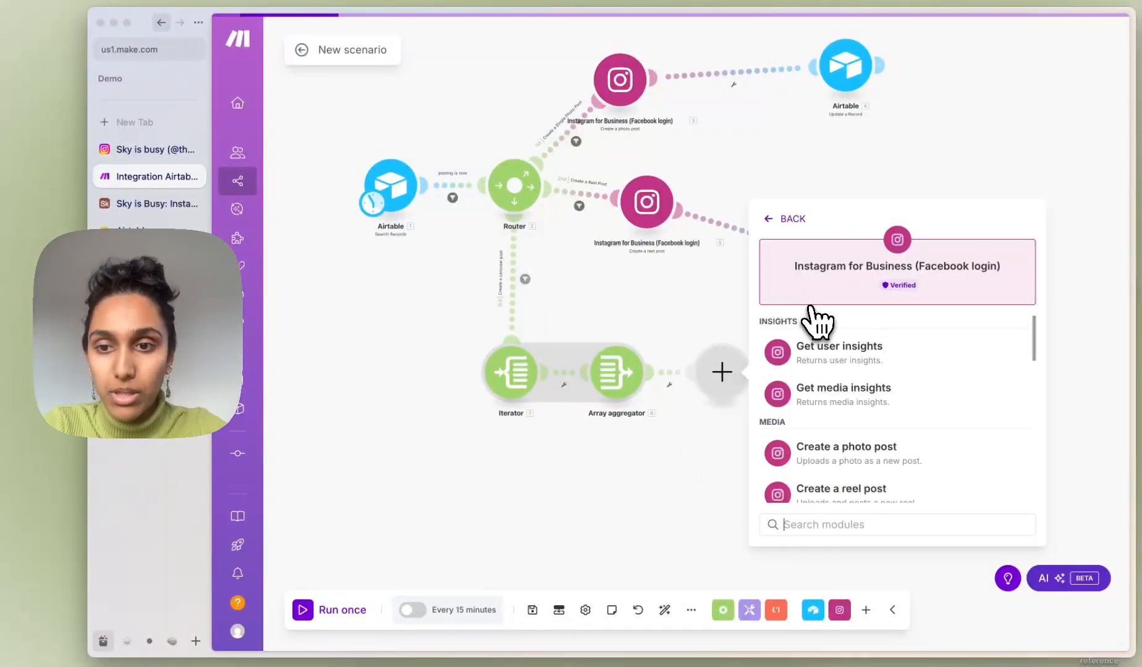
scroll(897, 459, "down", 1)
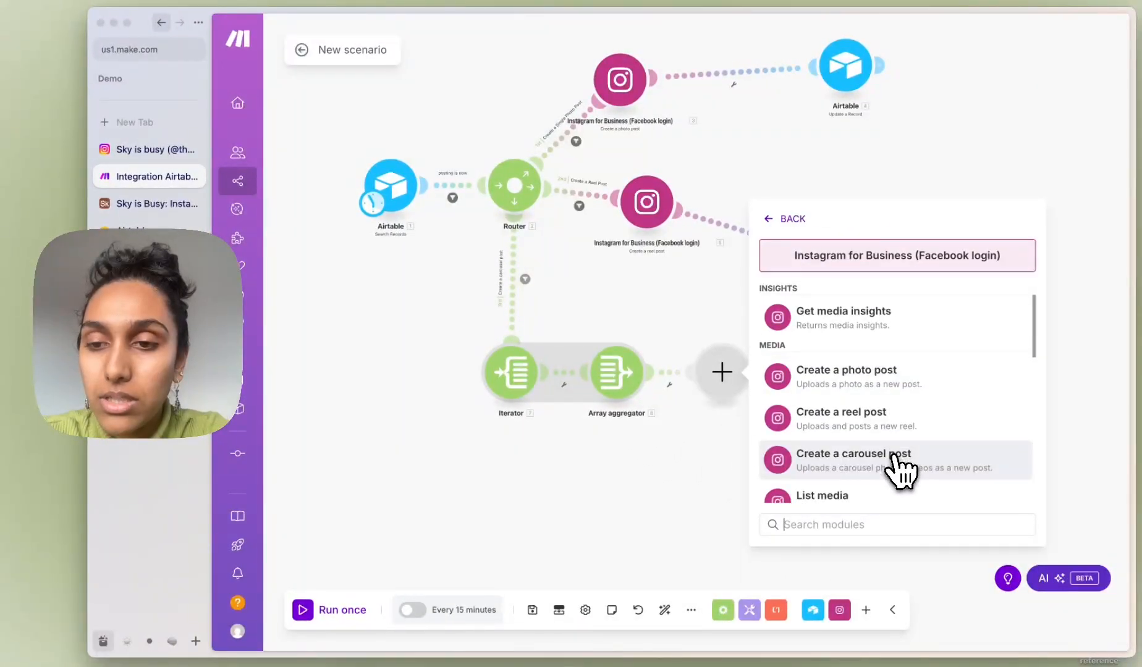
left_click(895, 458)
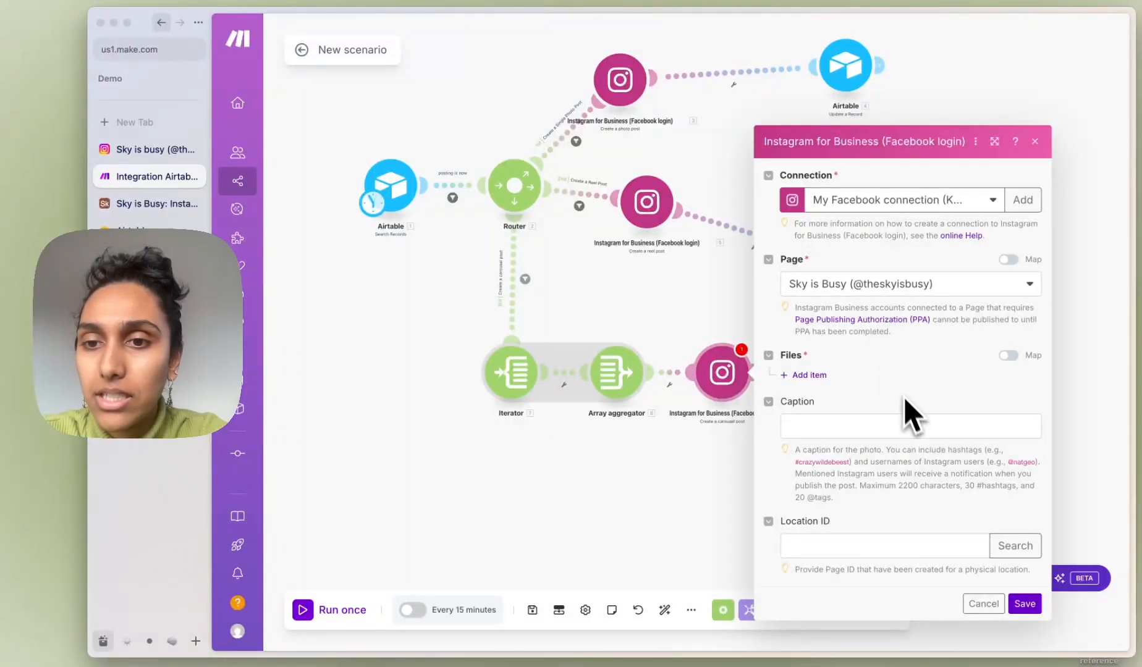
- Enable mapping for the carousel post's Files and map them to Array[] from the Array aggregator
left_click(1007, 355)
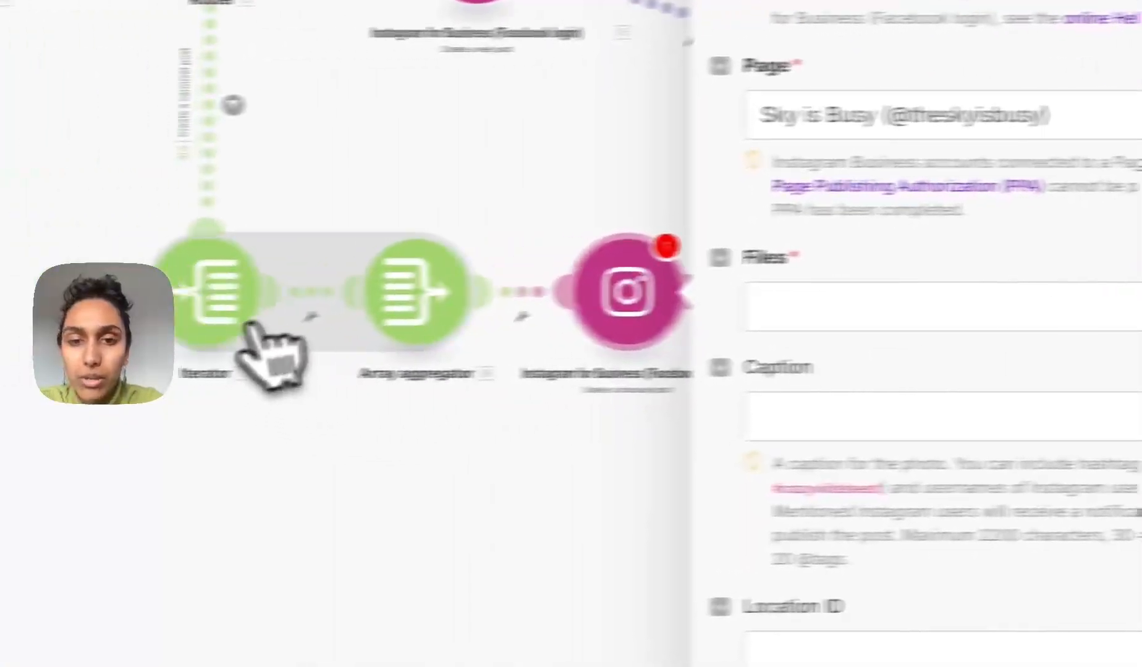
left_click(249, 327)
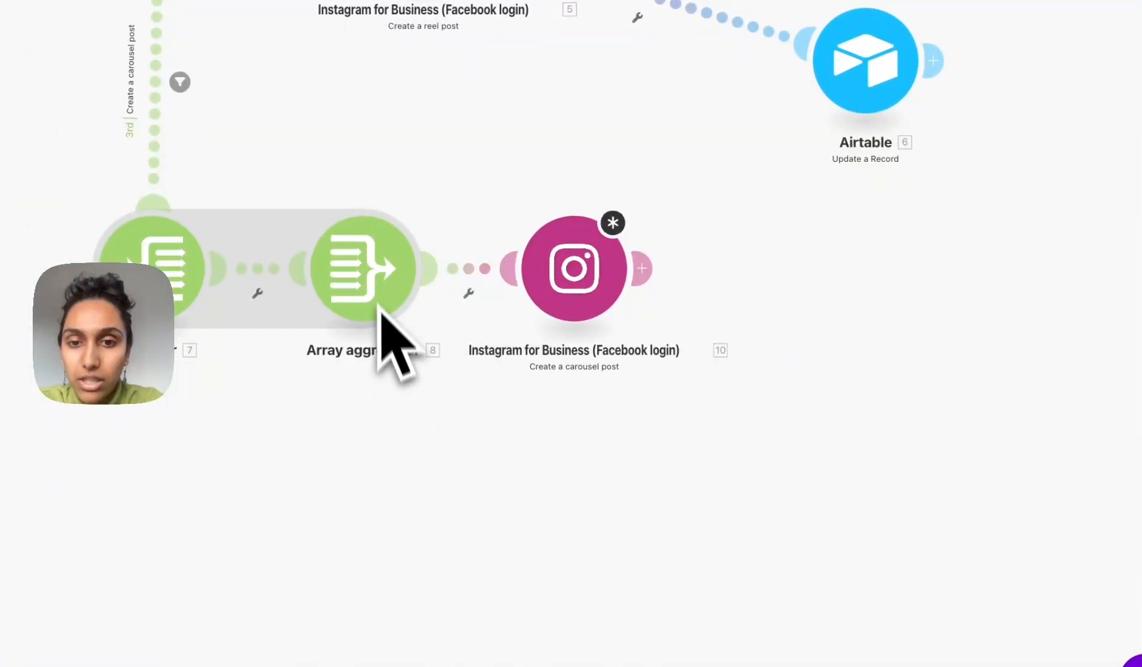
left_click(378, 312)
left_click(303, 449)
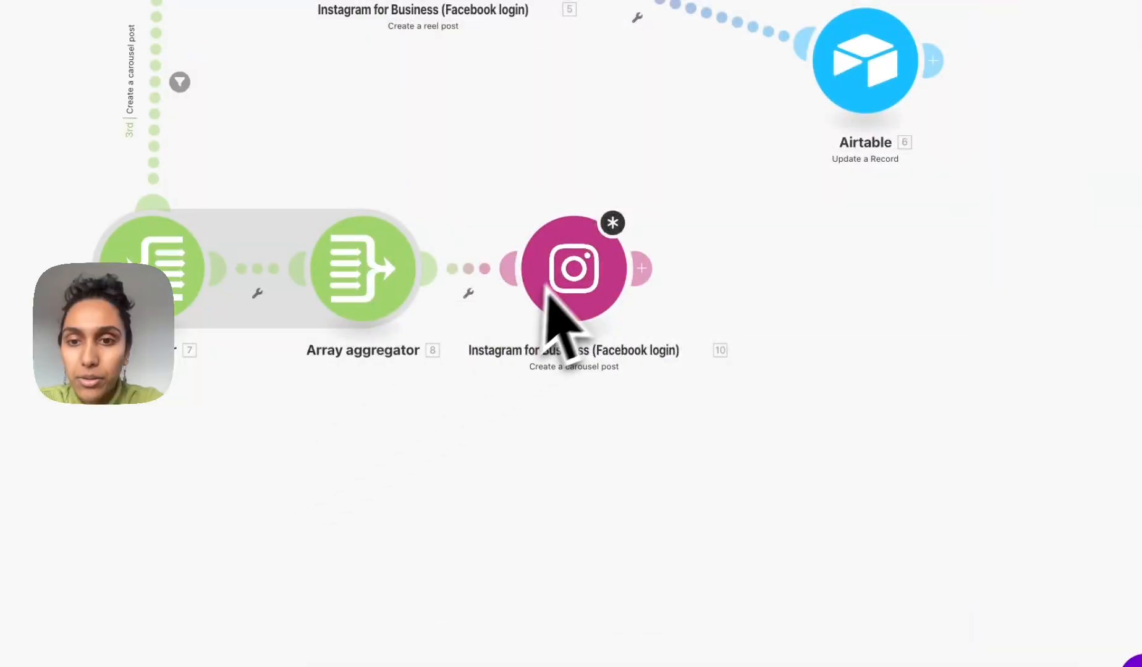
left_click(561, 278)
left_click(877, 250)
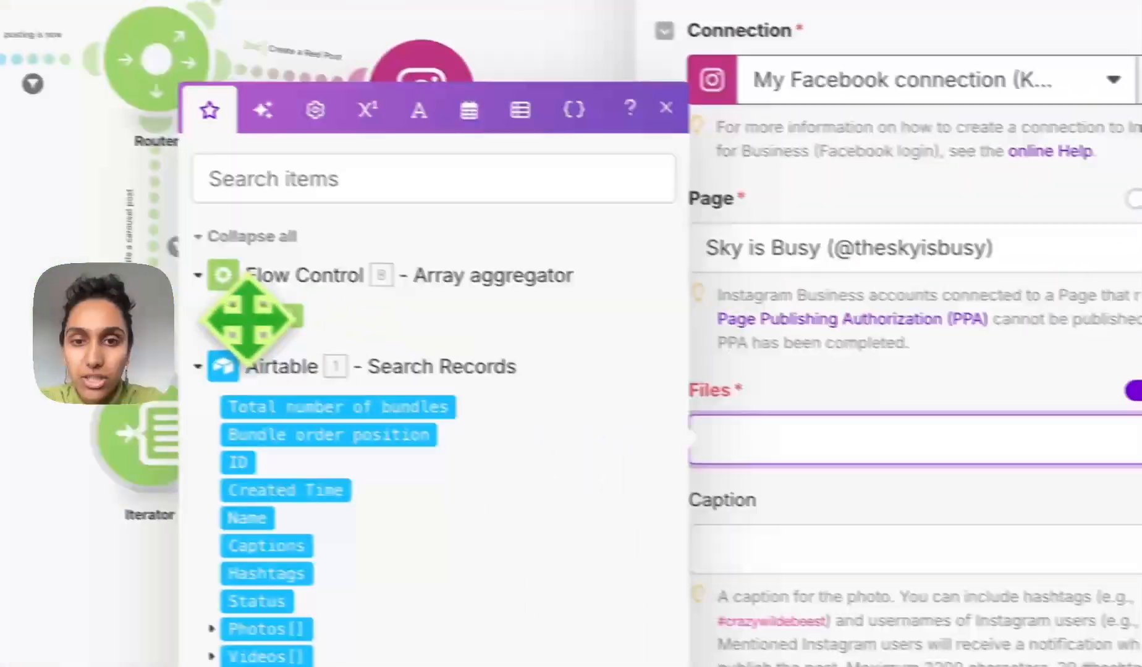
left_click(19, 268)
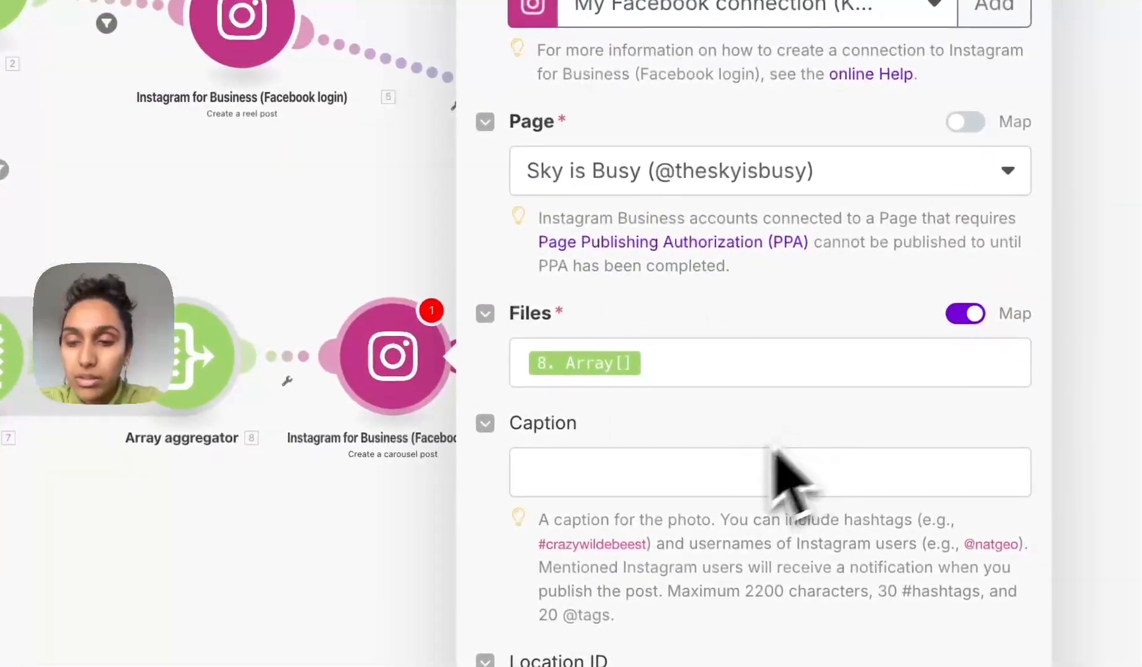
- Map the carousel post's caption to Captions and Hashtags separated by a blank line, and save the module
left_click(912, 564)
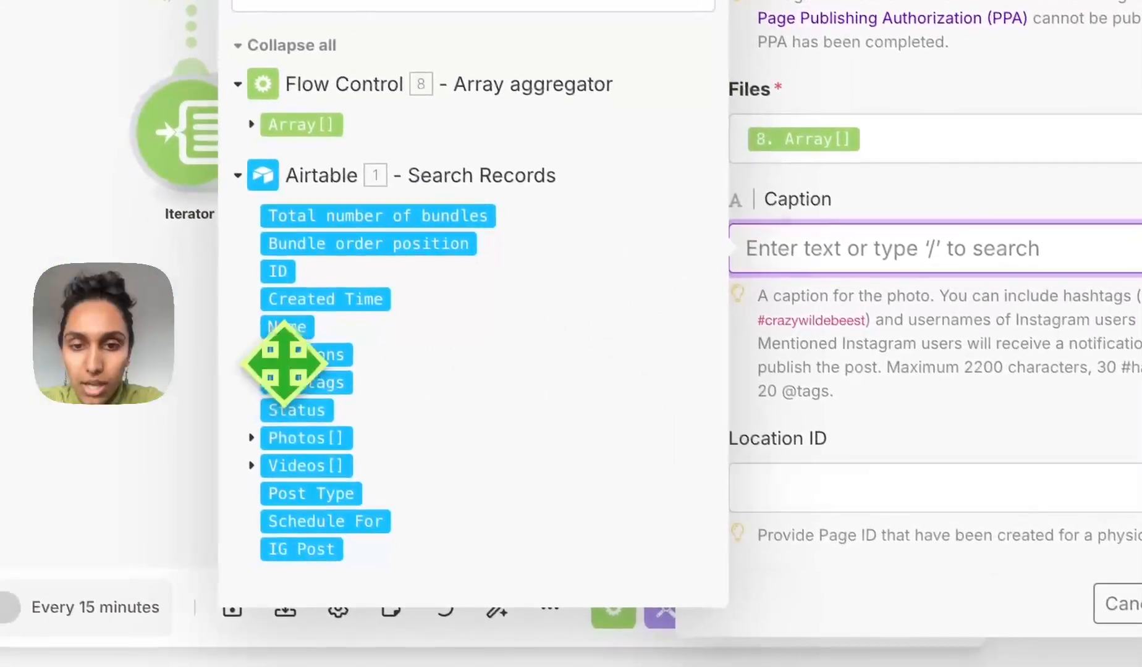
left_click(87, 578)
key("Return")
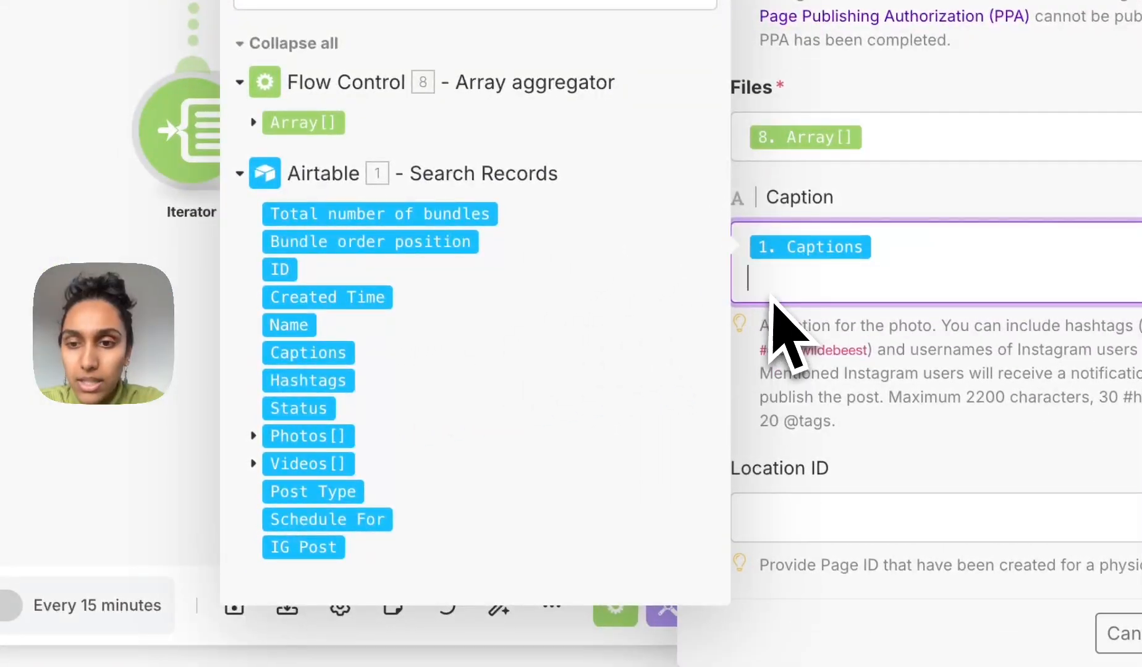
key("Return")
left_click(309, 380)
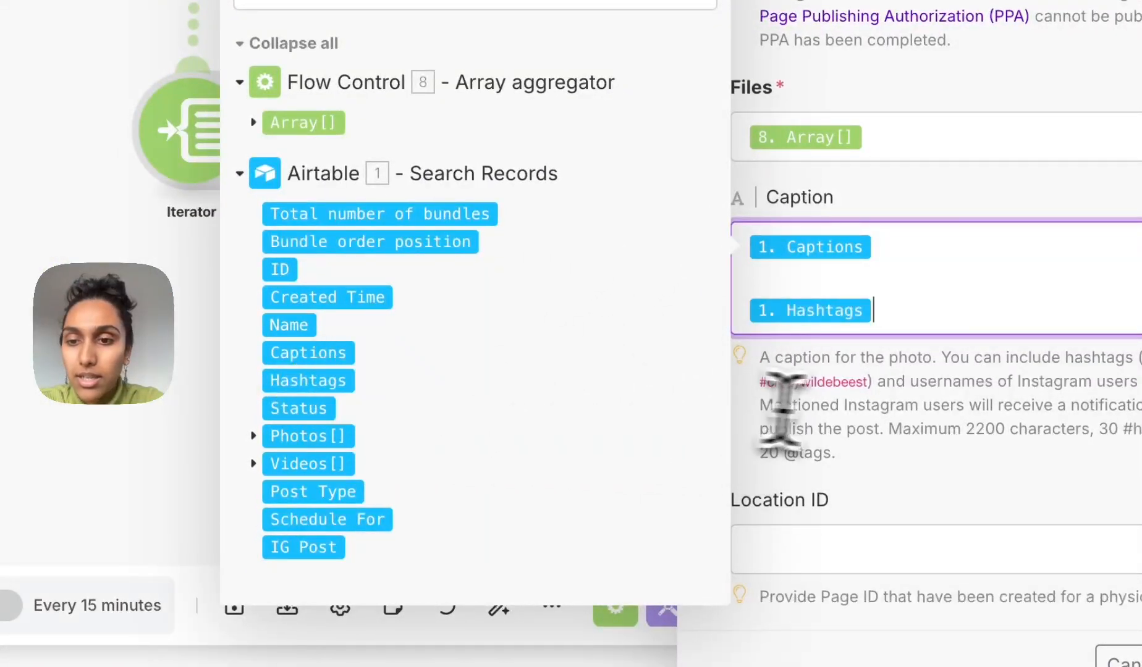
left_click(840, 408)
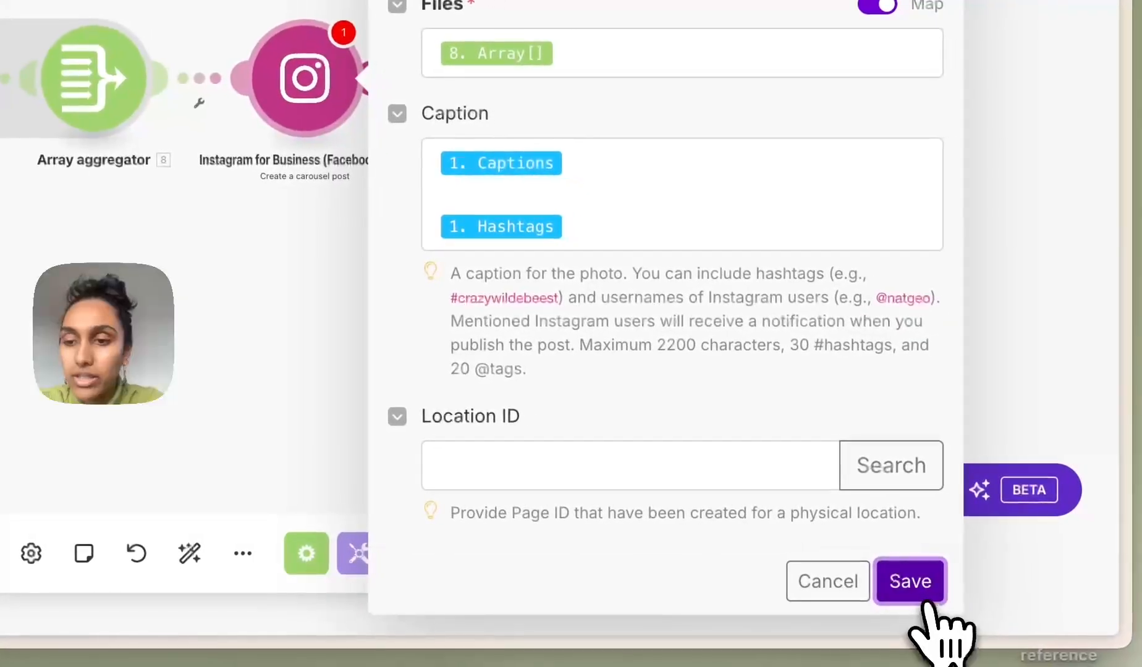
left_click(936, 586)
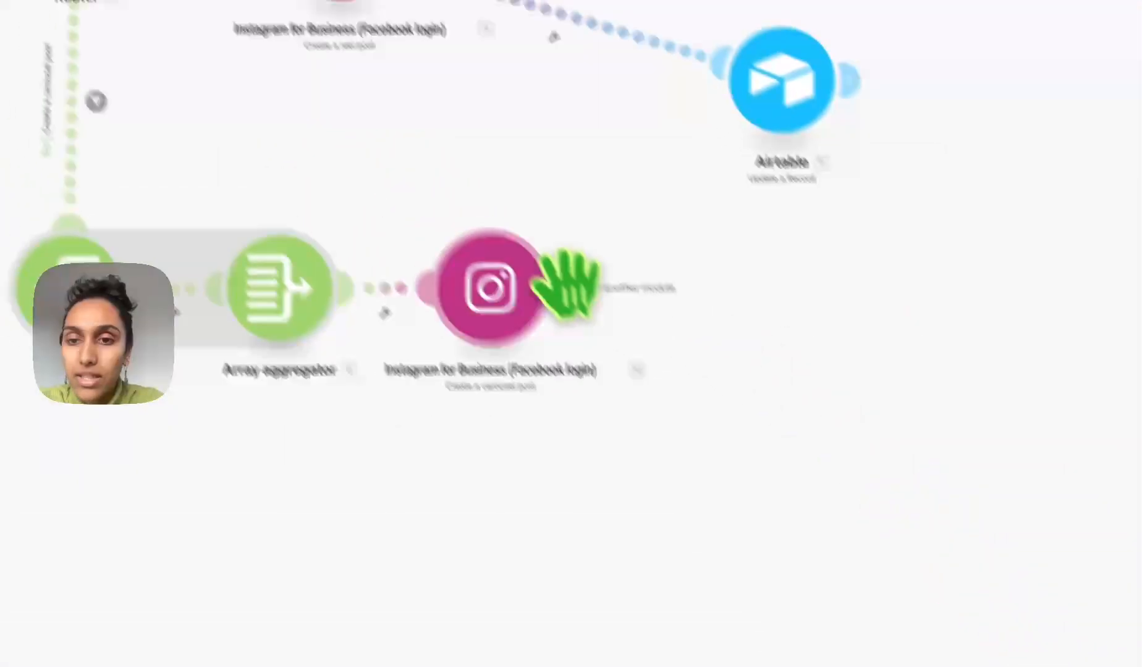
- Add an Airtable Update a Record module after the carousel post, using Demo Base and the IG posting schedule table
left_click(563, 287)
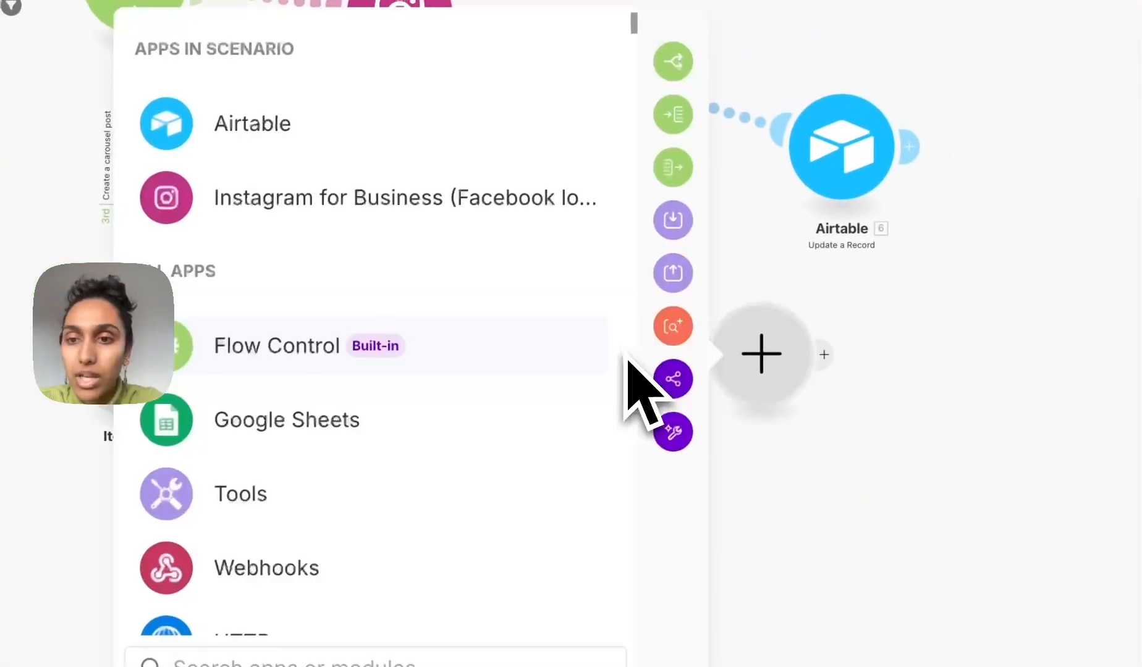
left_click(291, 128)
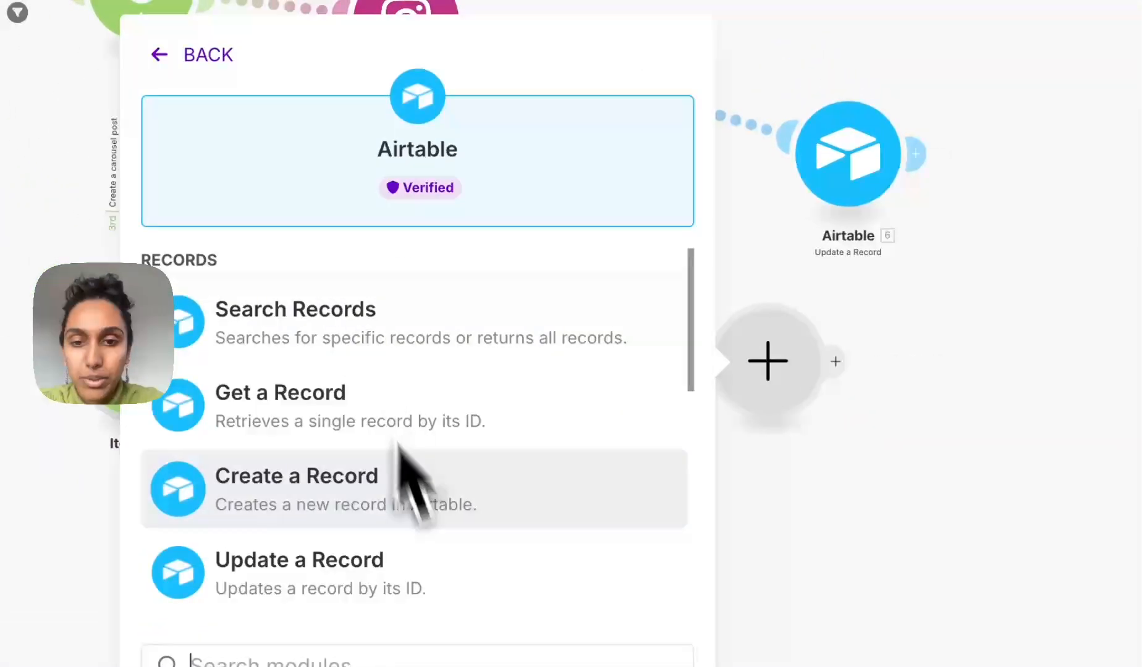
left_click(398, 442)
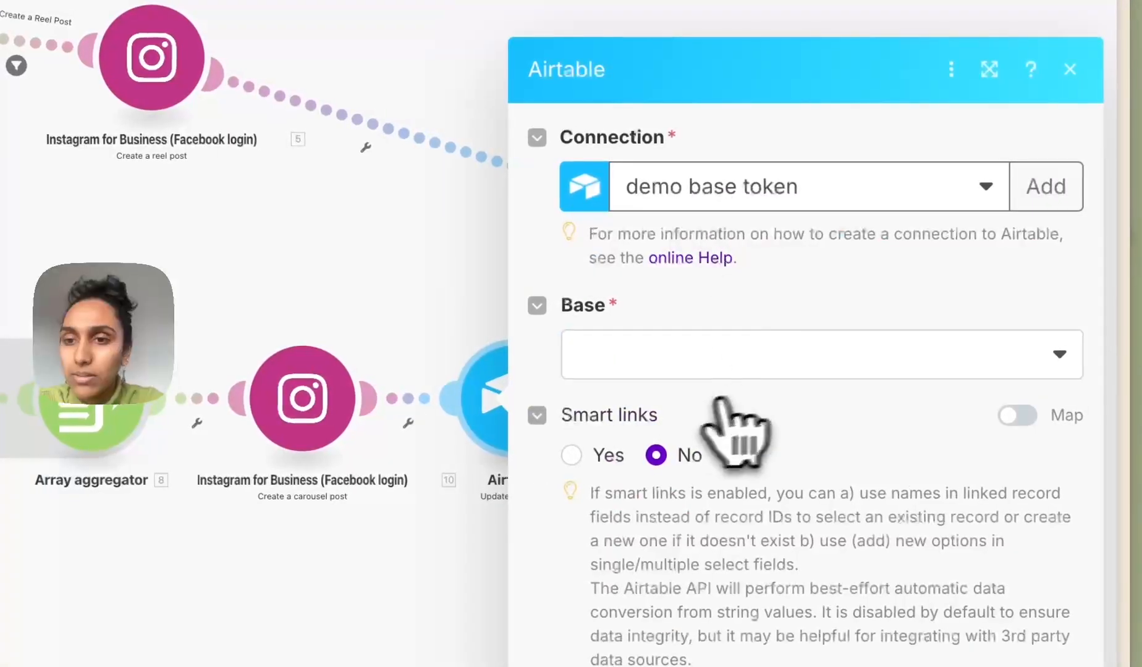
left_click(656, 355)
left_click(676, 400)
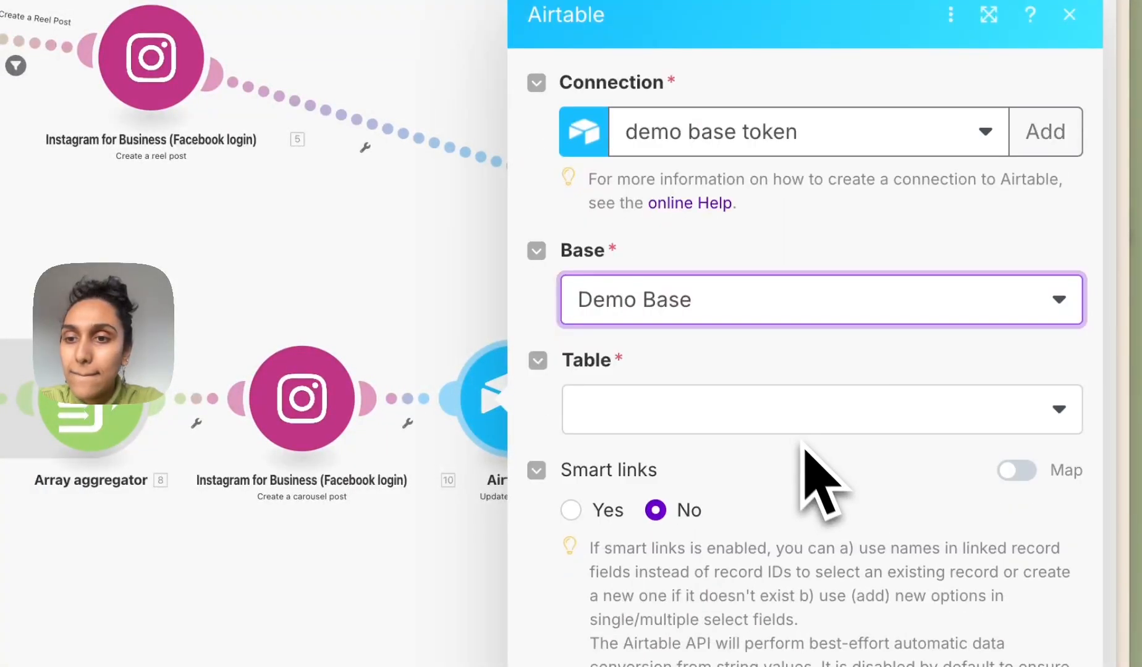
left_click(797, 416)
left_click(711, 461)
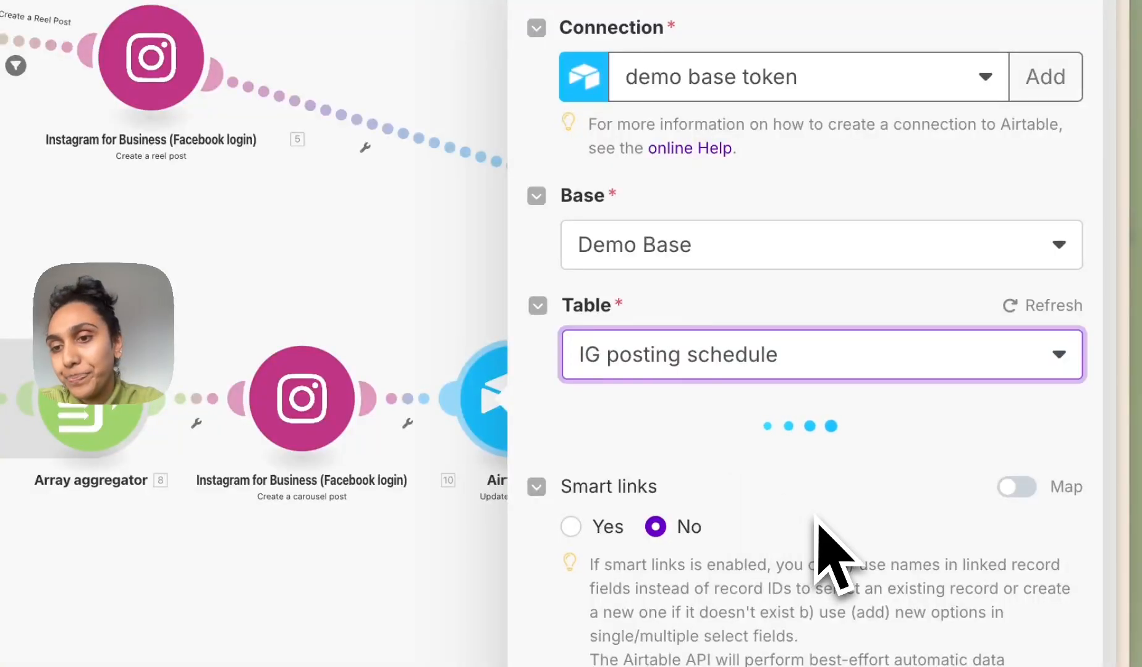
- Map the carousel update module's Record ID to the ID from the Airtable record search
scroll(820, 547, "down", 7)
left_click(667, 22)
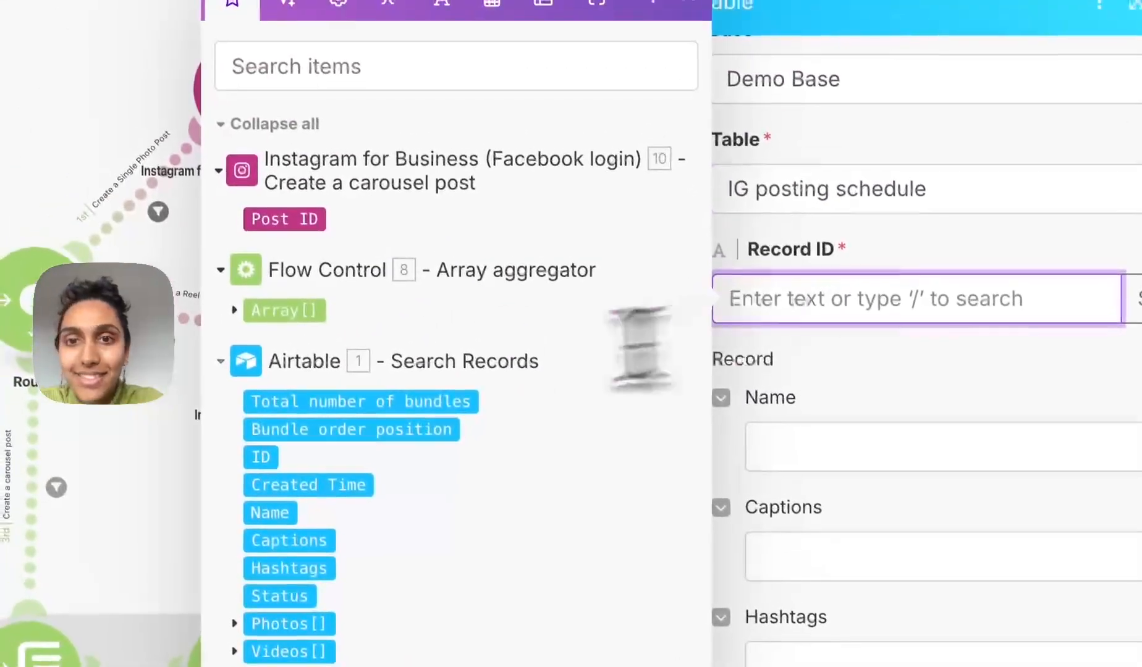
left_click(283, 416)
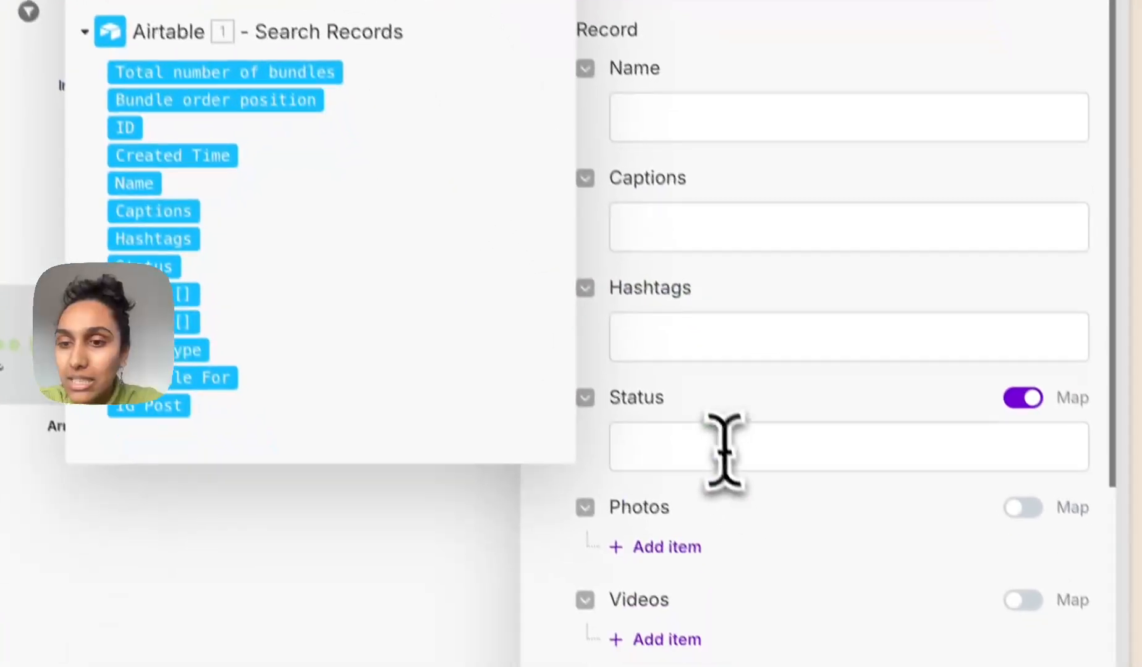
- Set the carousel update's Status to Live and IG Post to the carousel's Post ID, save it, and space the module out
left_click(724, 451)
type("Live")
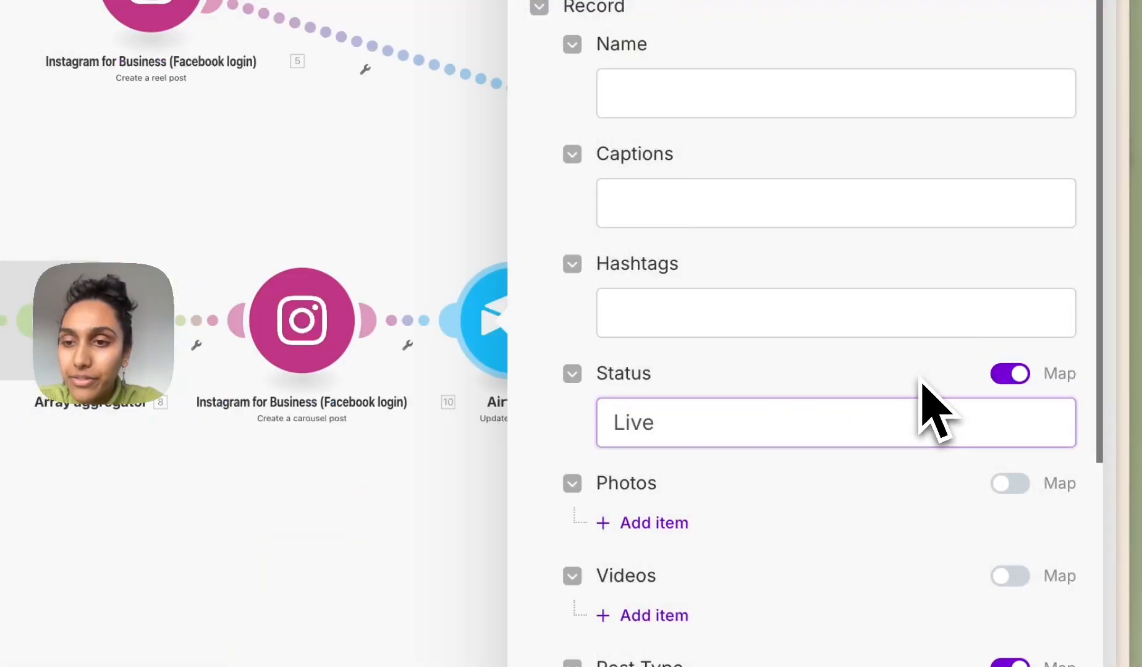
scroll(933, 410, "down", 5)
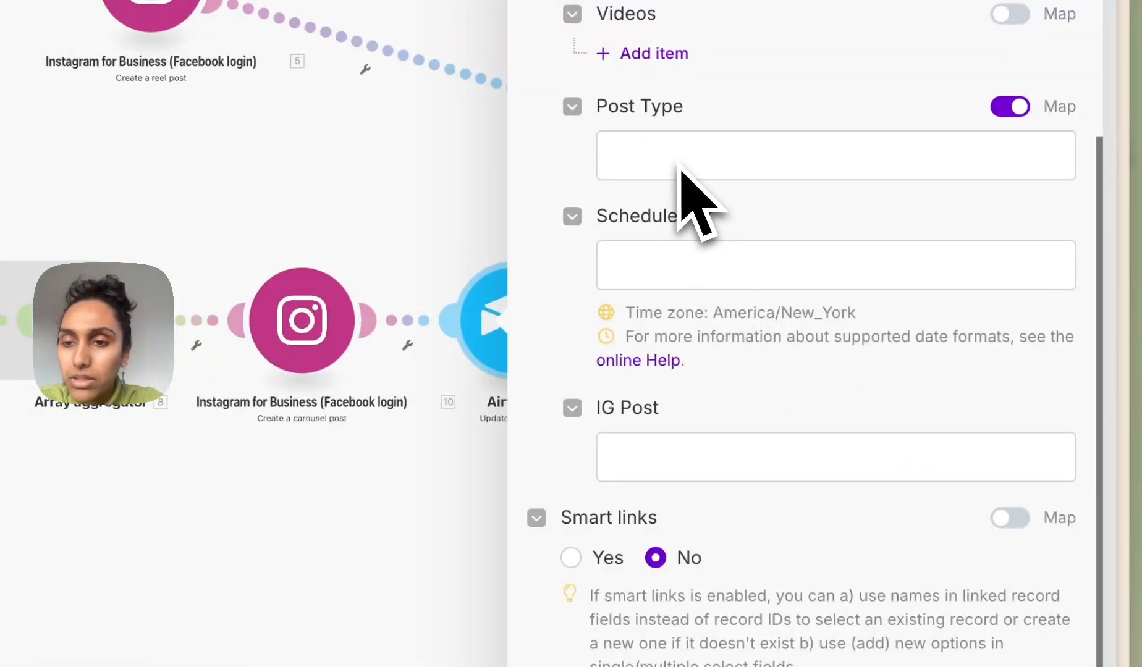
left_click(717, 440)
left_click(170, 290)
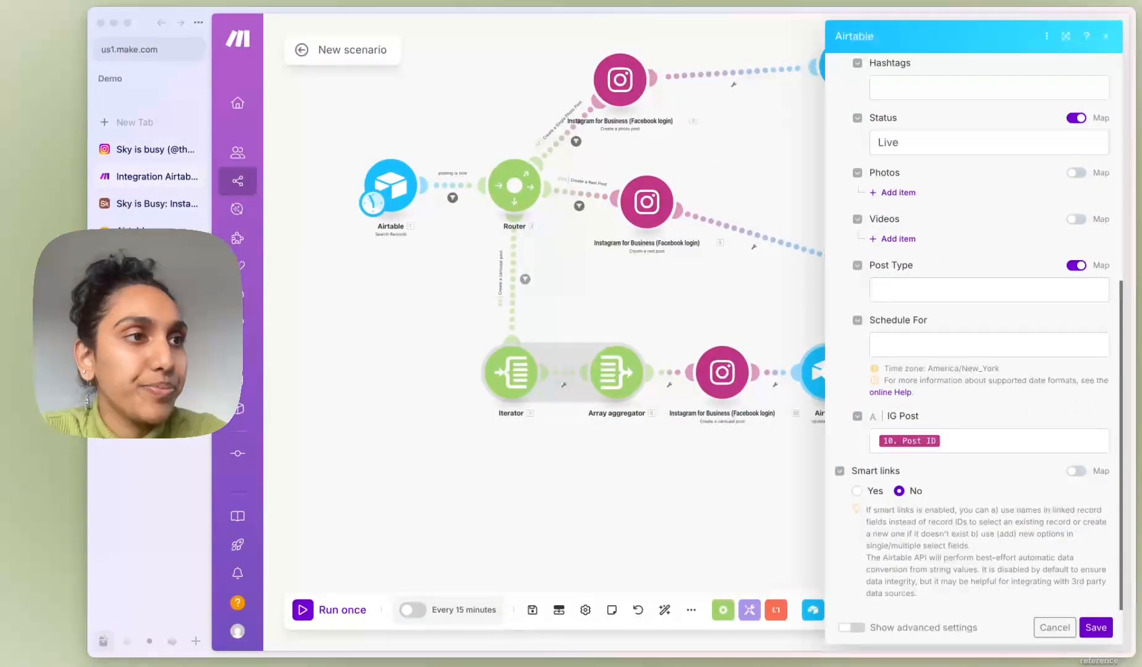
left_click(1095, 627)
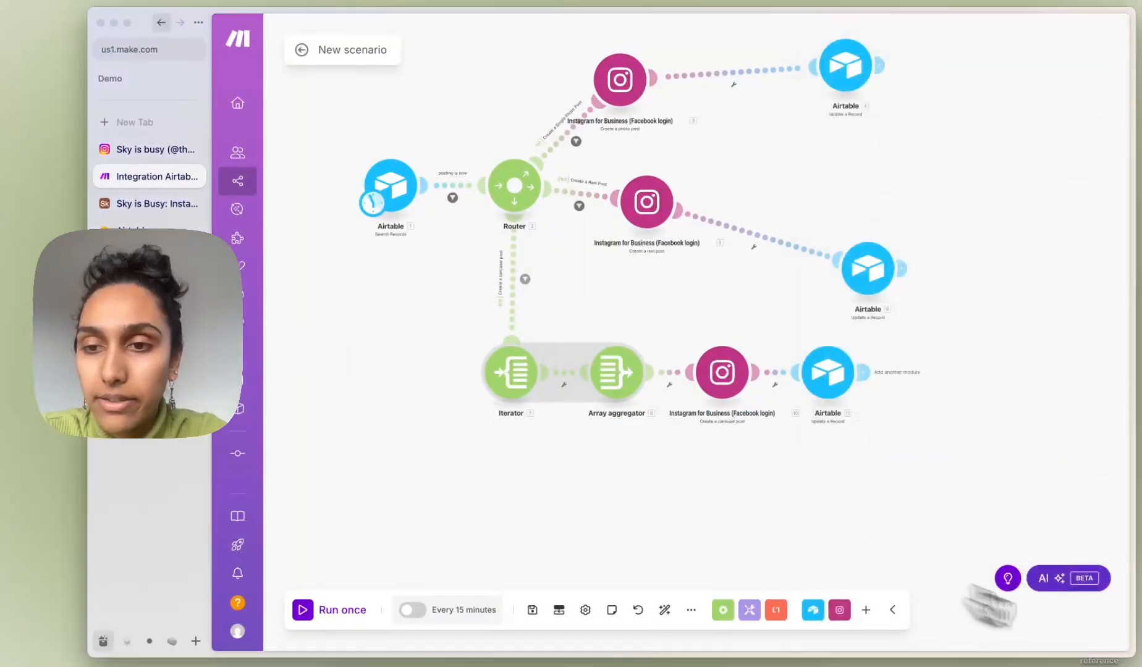
left_click_drag(833, 402, 908, 403)
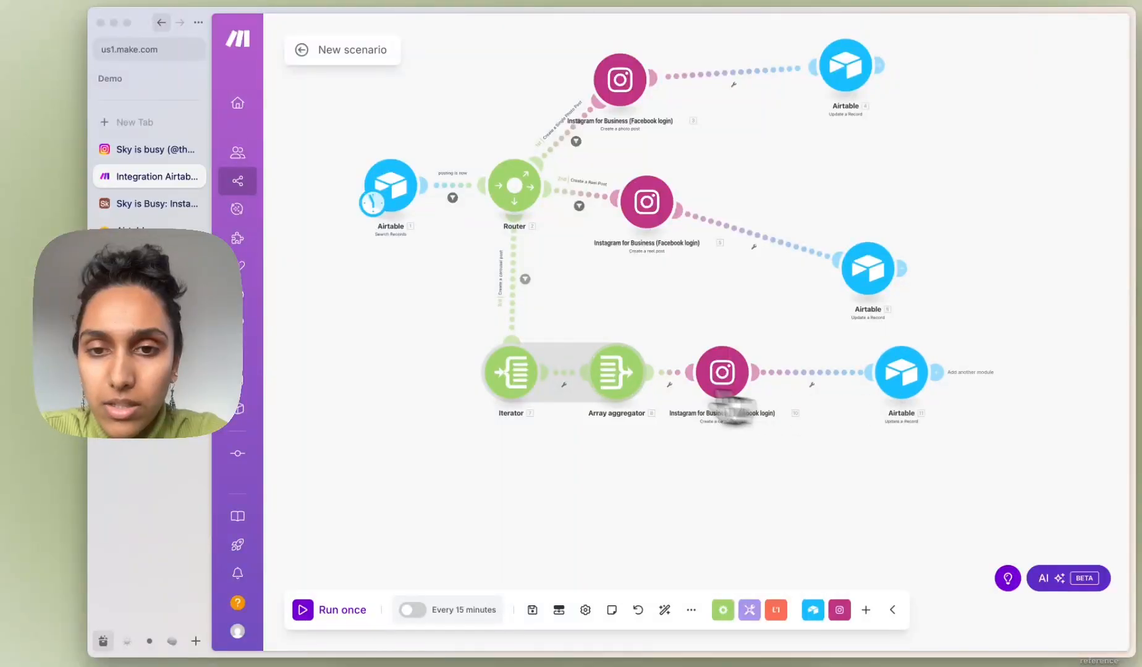
- Set the Array aggregator's target structure to the Instagram for Business carousel's Files and its Media Type to Image
left_click(620, 390)
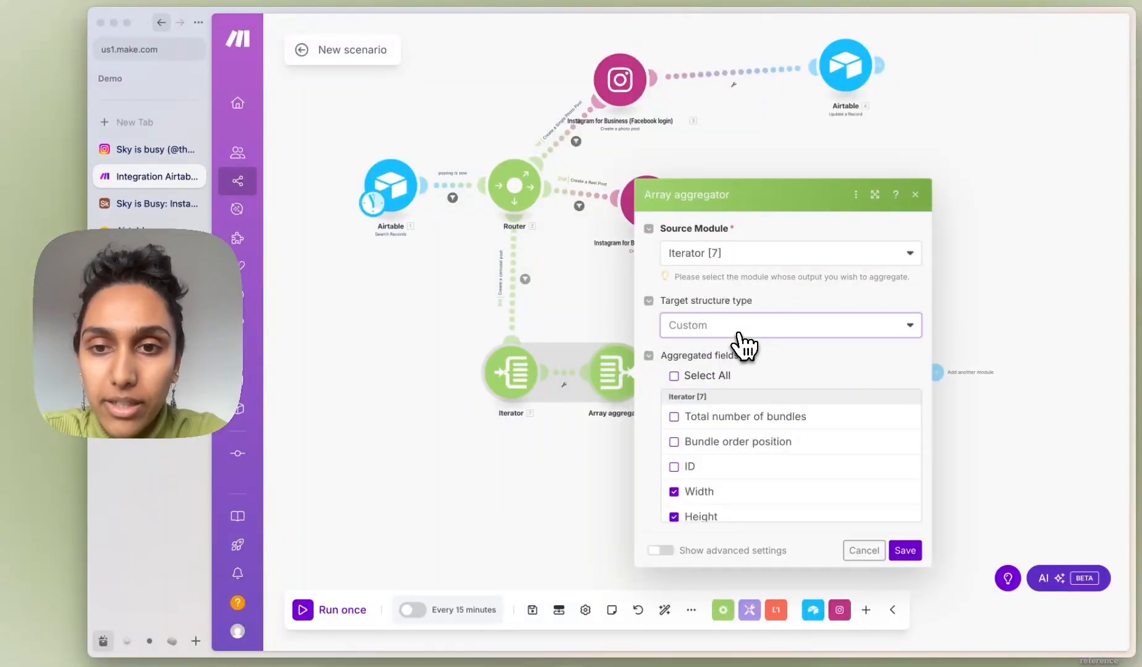
left_click(746, 346)
left_click(773, 388)
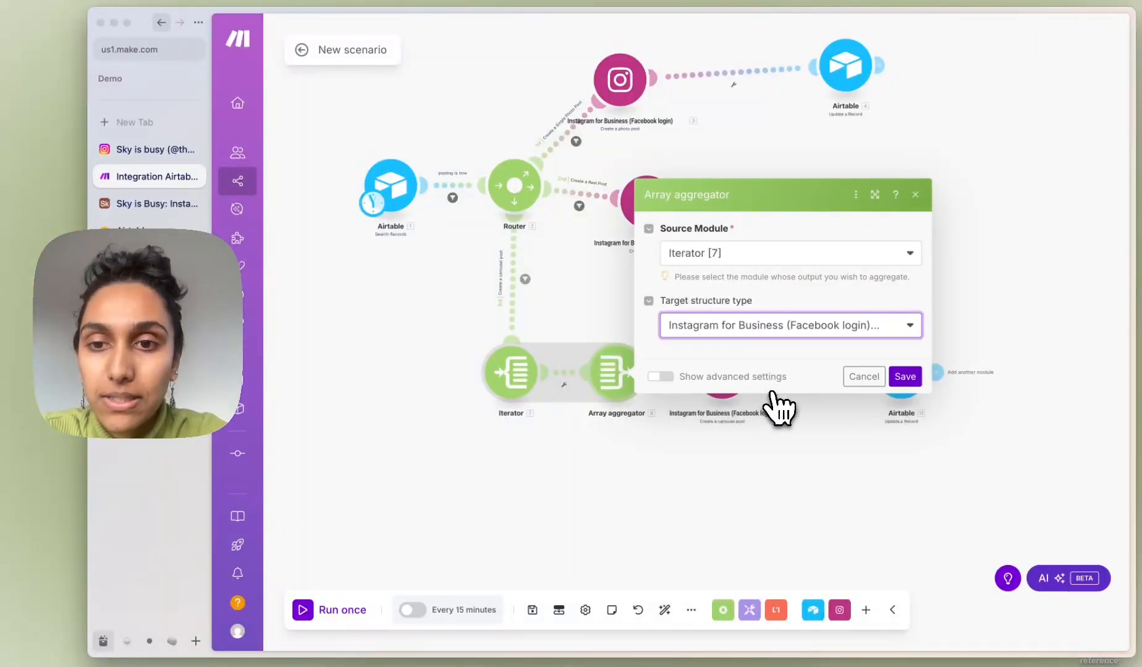
left_click(793, 470)
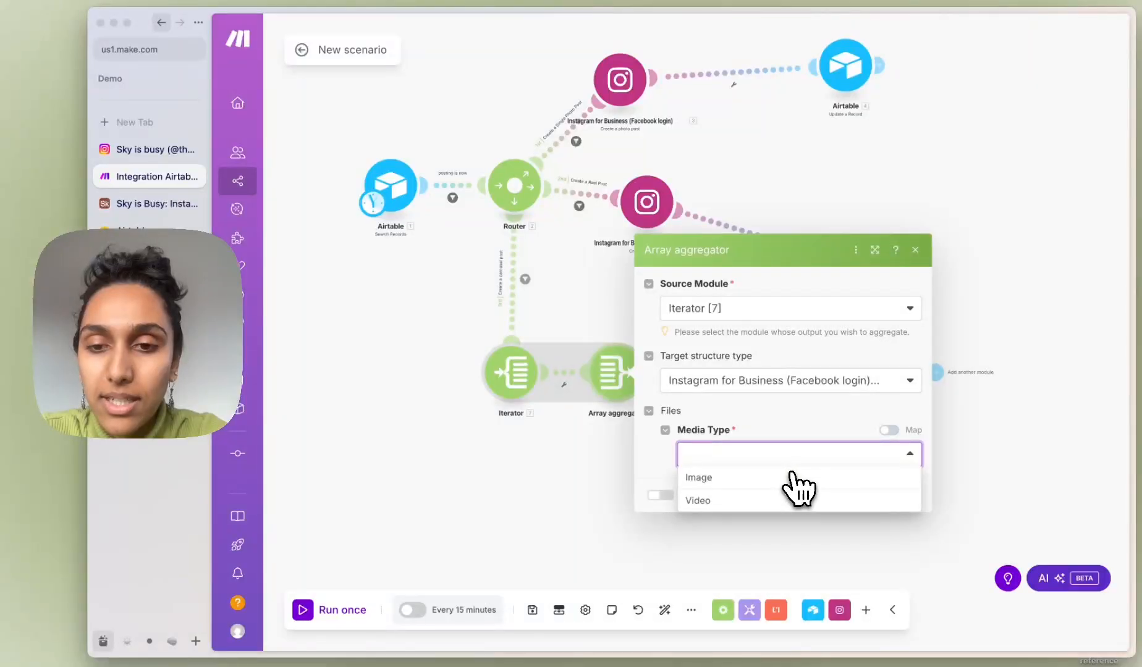
left_click(793, 477)
- Map the aggregator's Photo URL to the URL from the Iterator and save the module
left_click(768, 337)
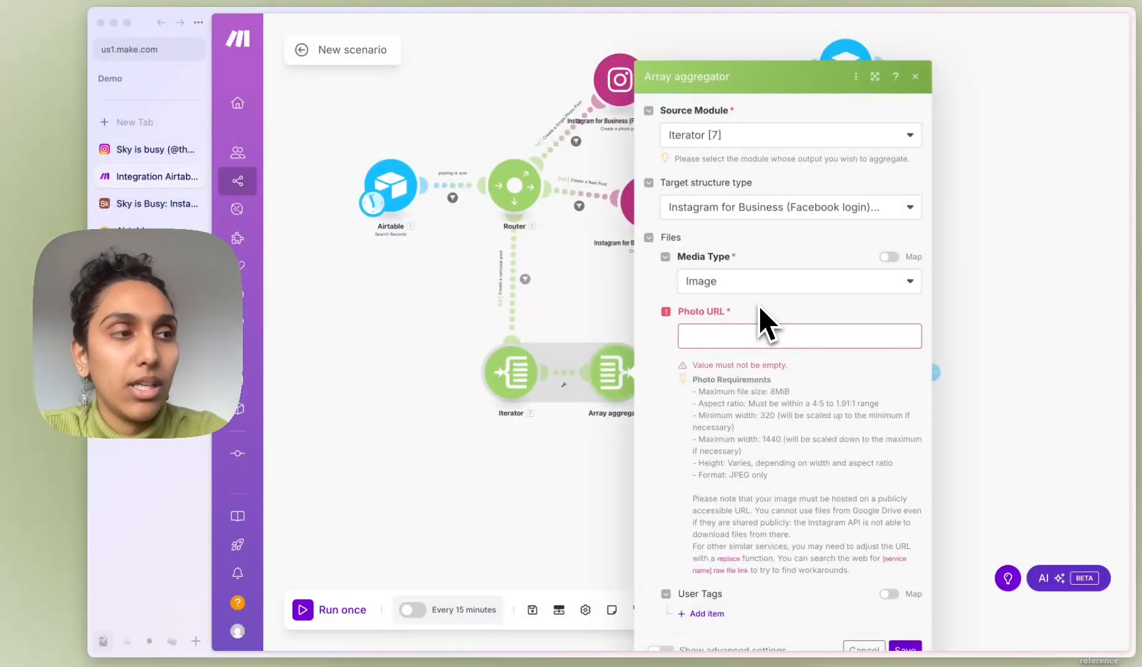
left_click(720, 337)
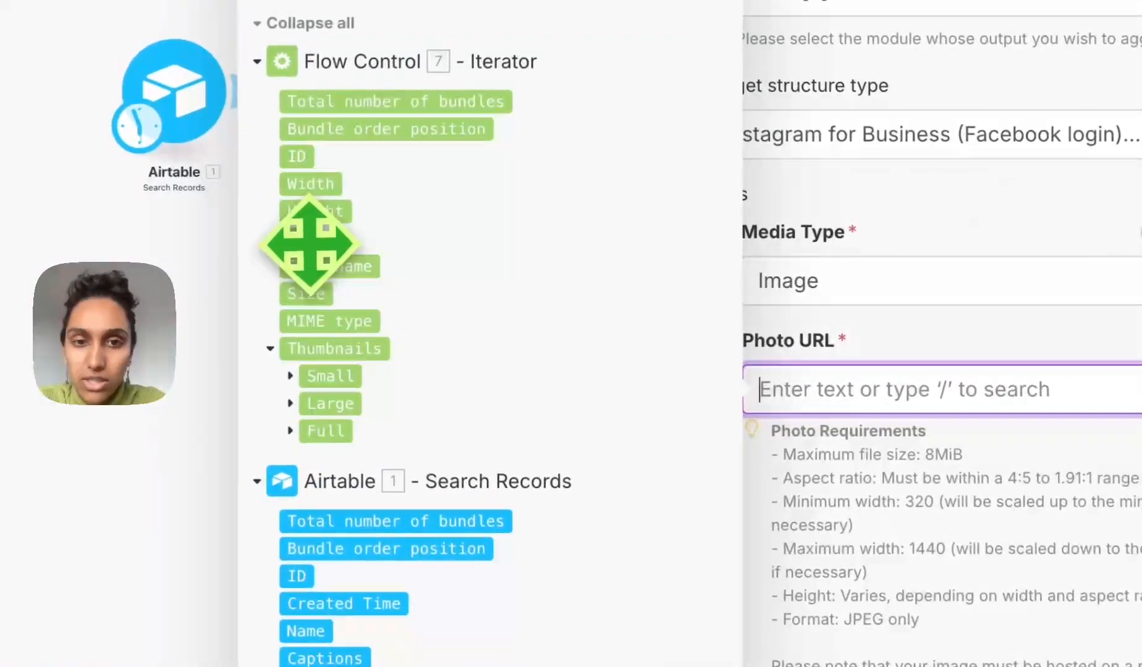
left_click(333, 243)
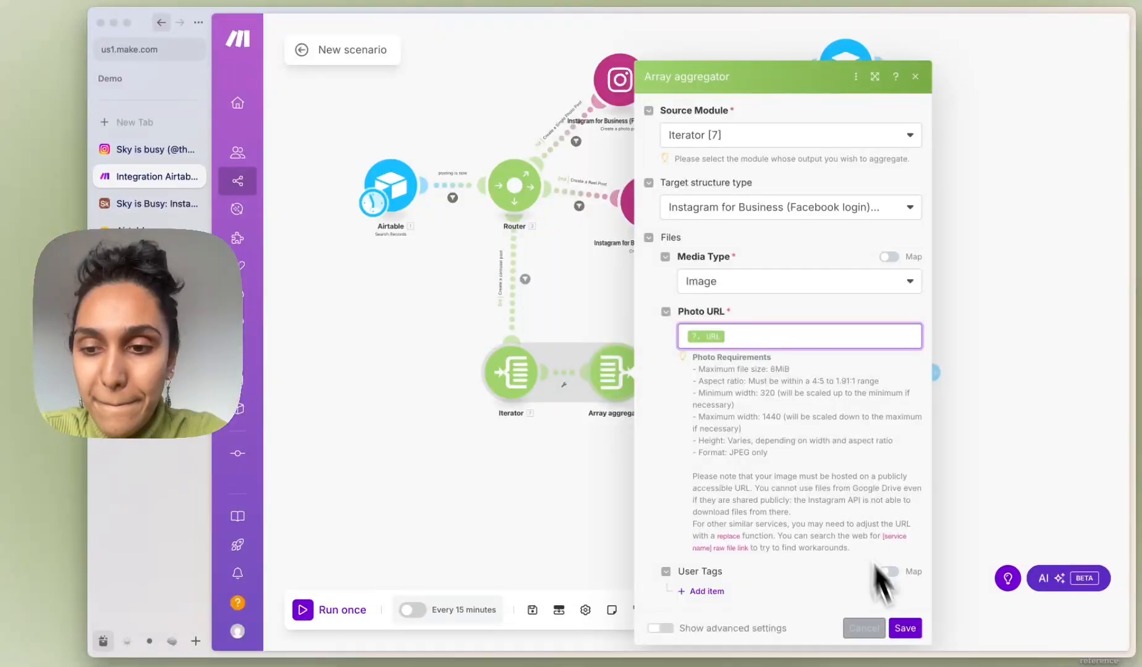
left_click(905, 628)
- Space out the Instagram carousel module and line up the reel's Airtable update module with its Instagram module
left_click_drag(723, 386, 744, 386)
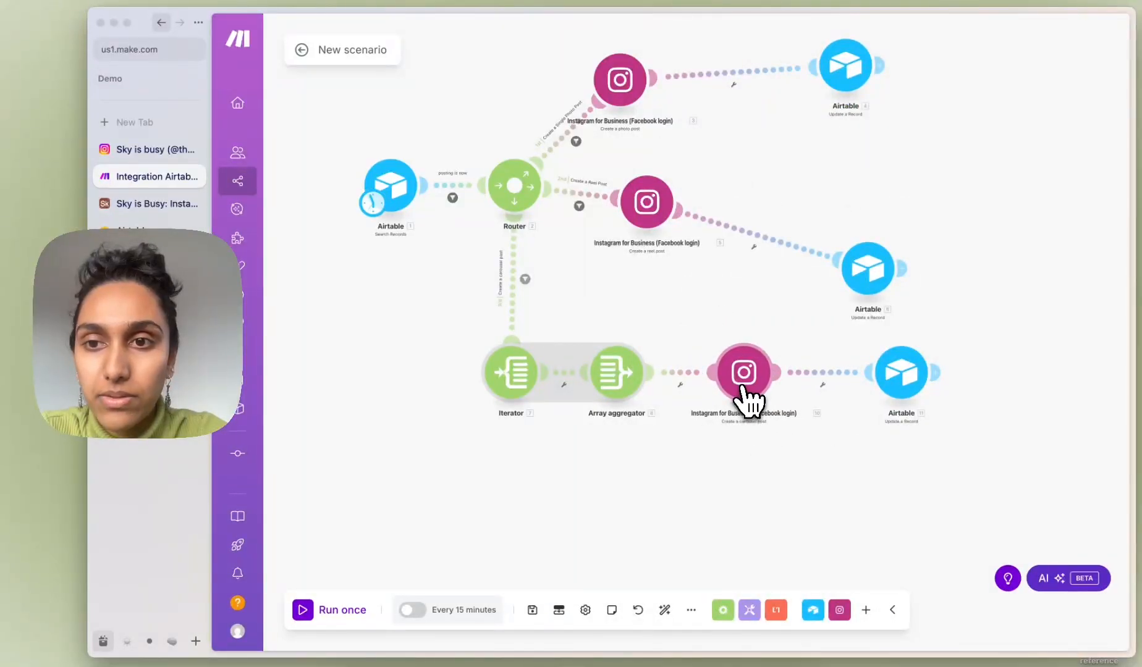
left_click_drag(867, 281, 867, 212)
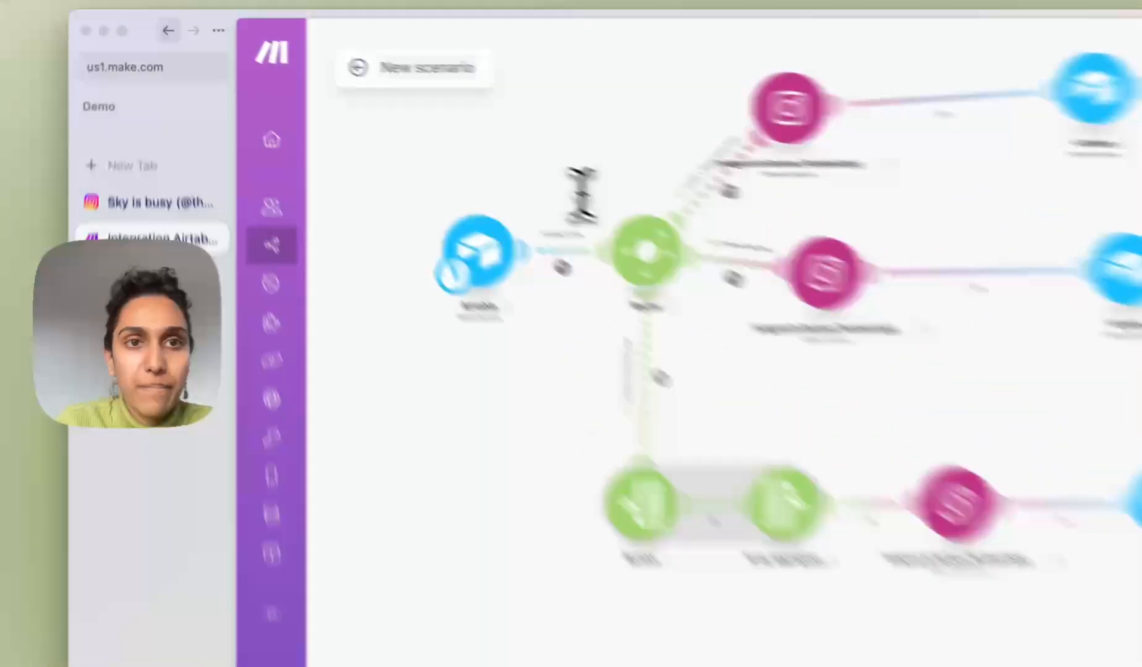
- Rename the scenario Demo Base IG posting automation and turn on its scheduling
left_click(355, 56)
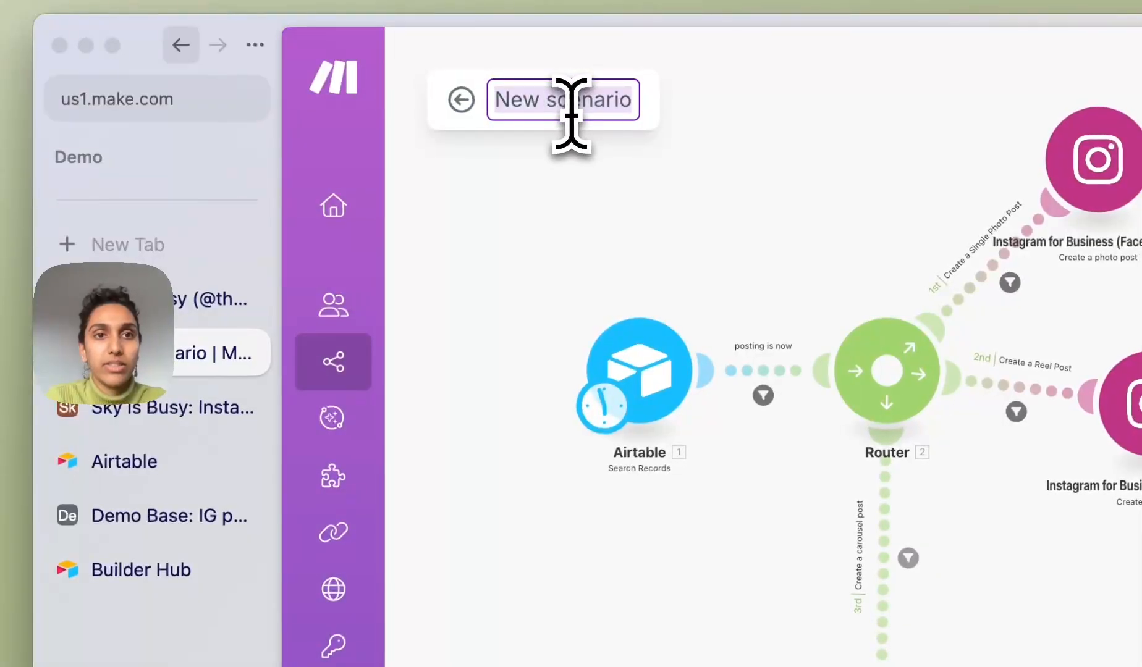
type("Demo Ba")
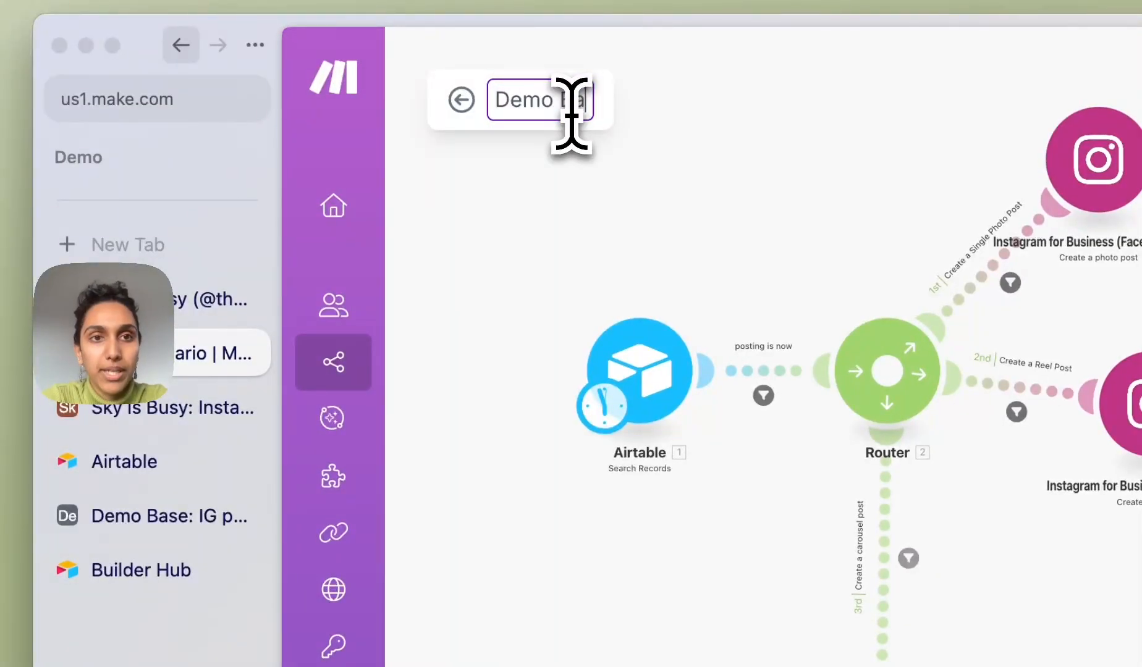
type("se IG post")
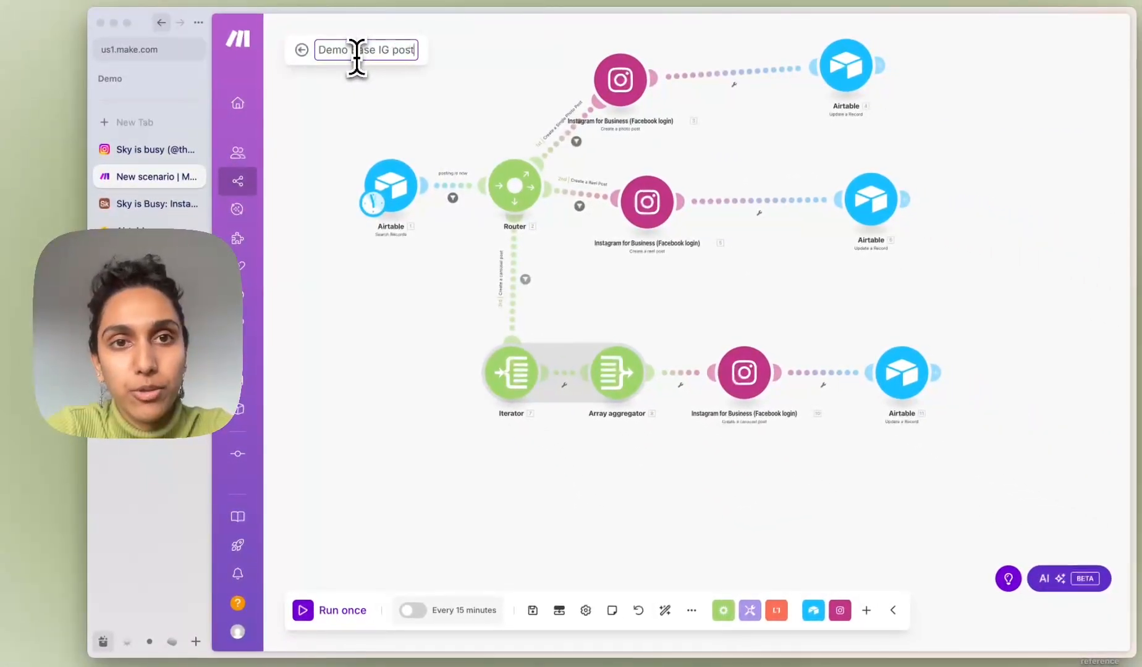
type("ing automation")
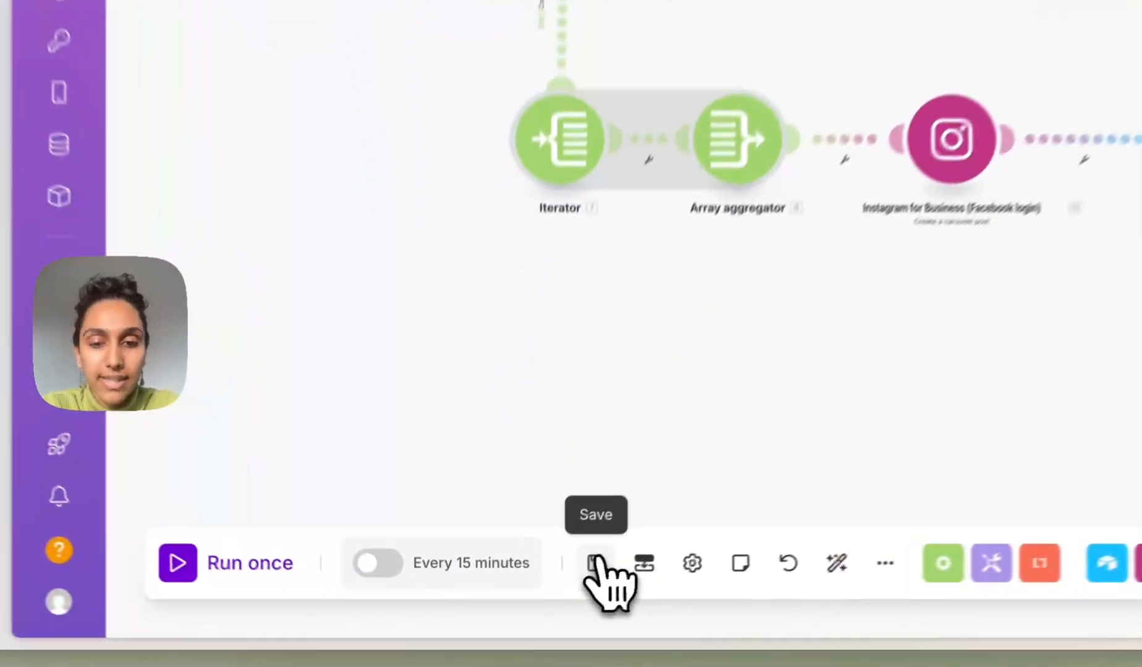
left_click(413, 611)
- Set the scenario's regular run interval to 30 minutes and dismiss the plan upgrade notice
left_click(468, 610)
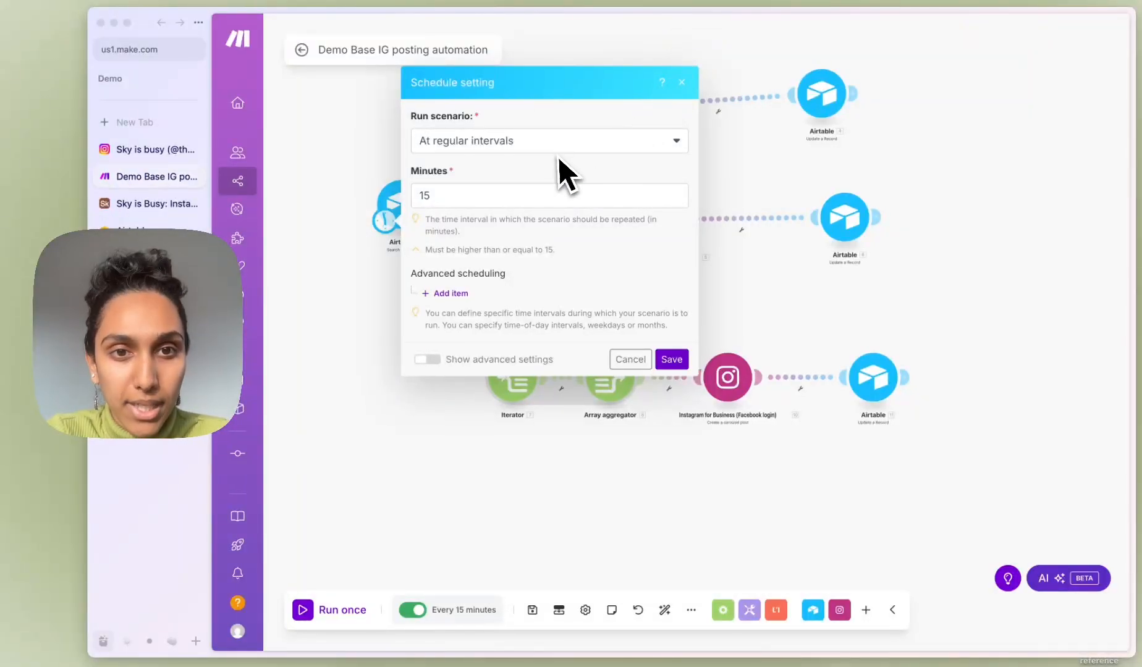
double_click(462, 196)
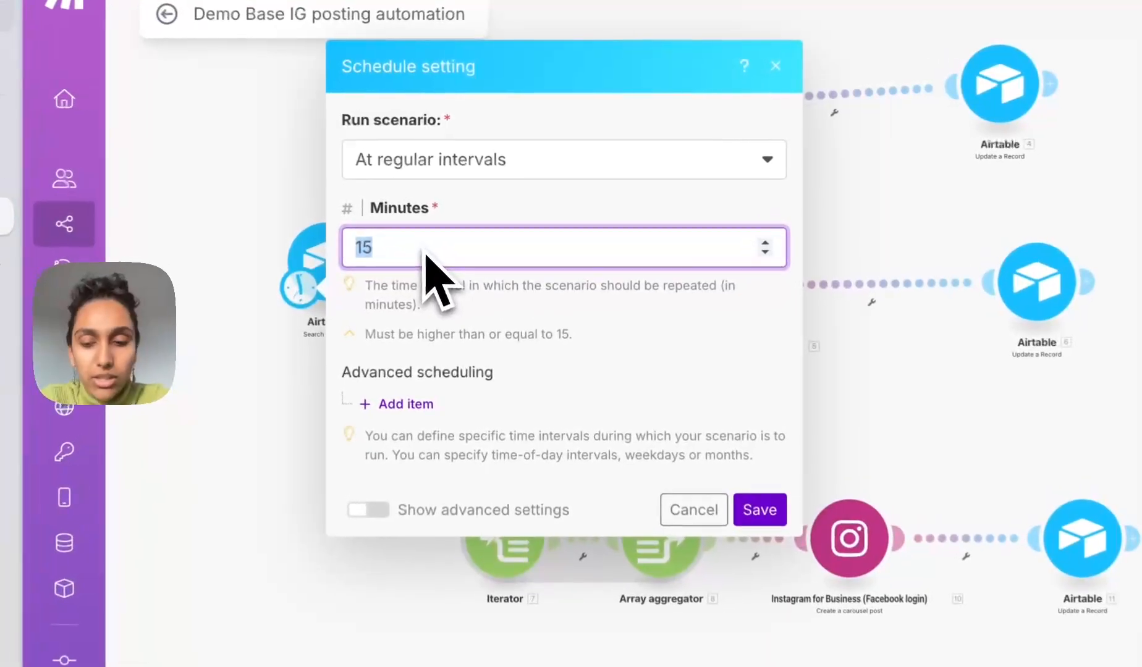
type("30")
left_click(431, 316)
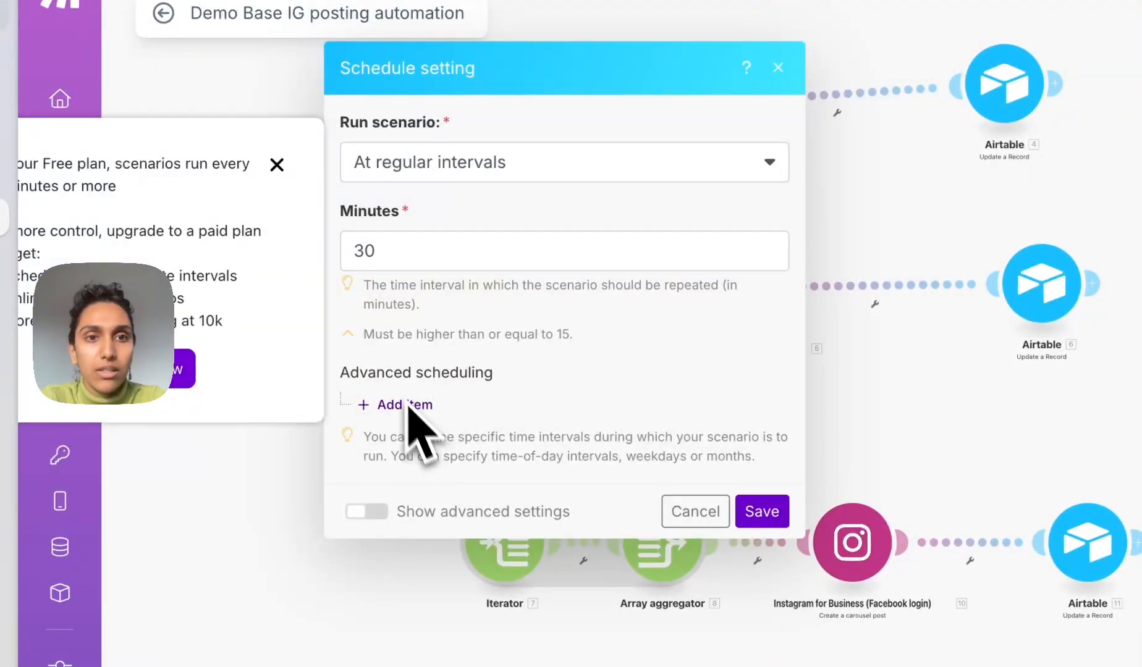
left_click(277, 165)
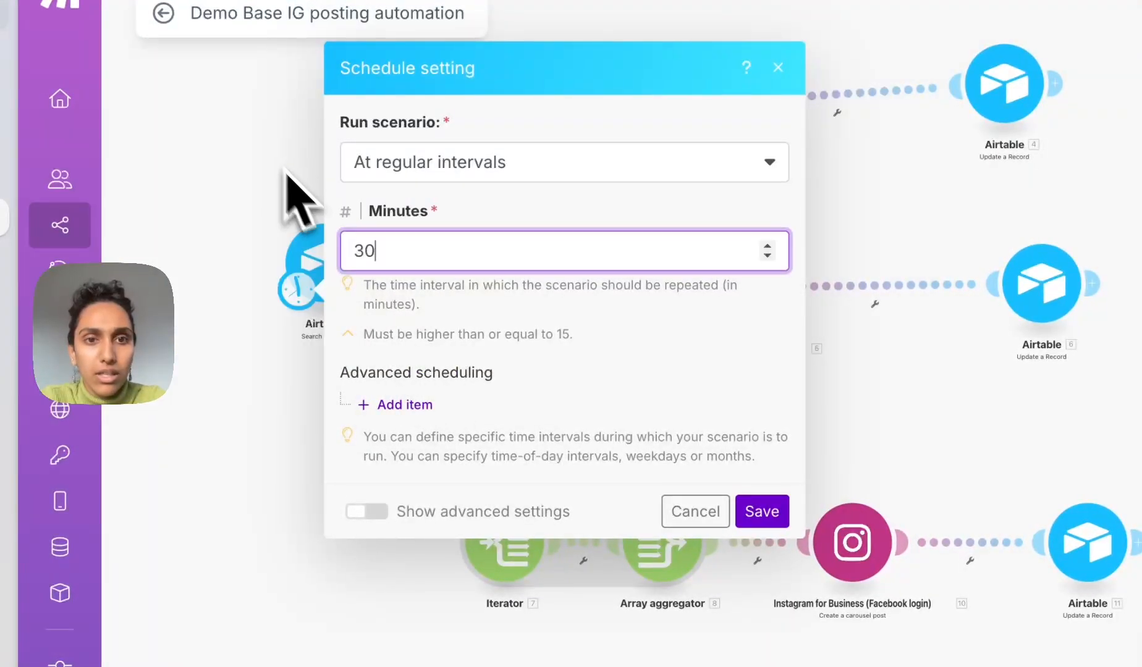
- Add an advanced scheduling item with a Time from of 10:30 AM
left_click(407, 404)
scroll(593, 389, "down", 3)
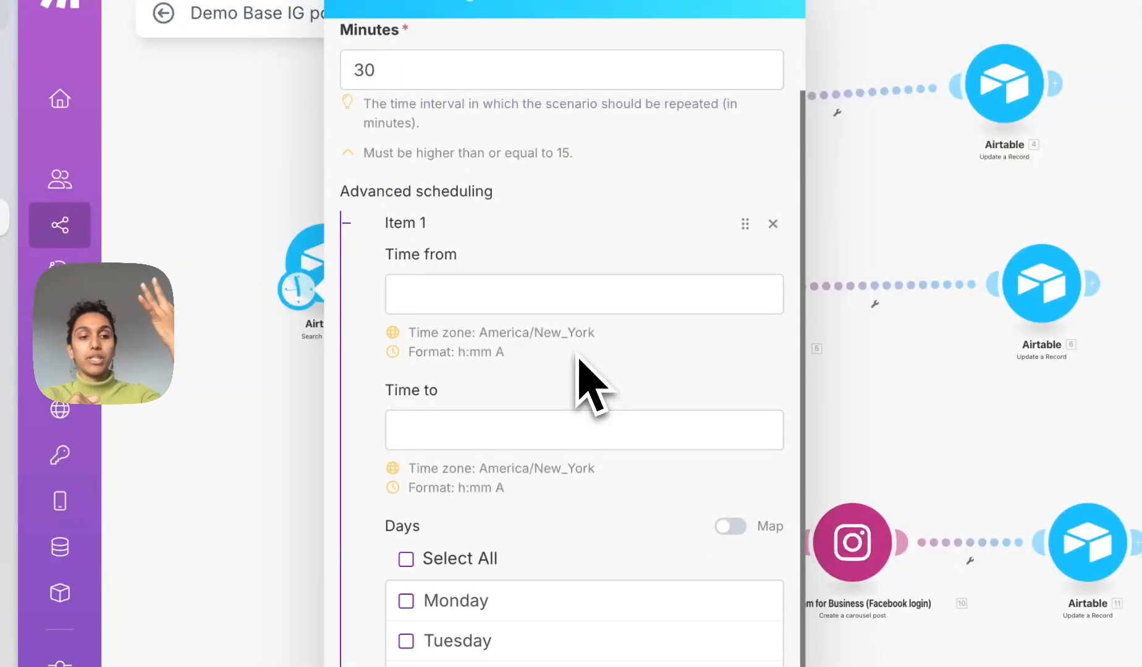
left_click(493, 297)
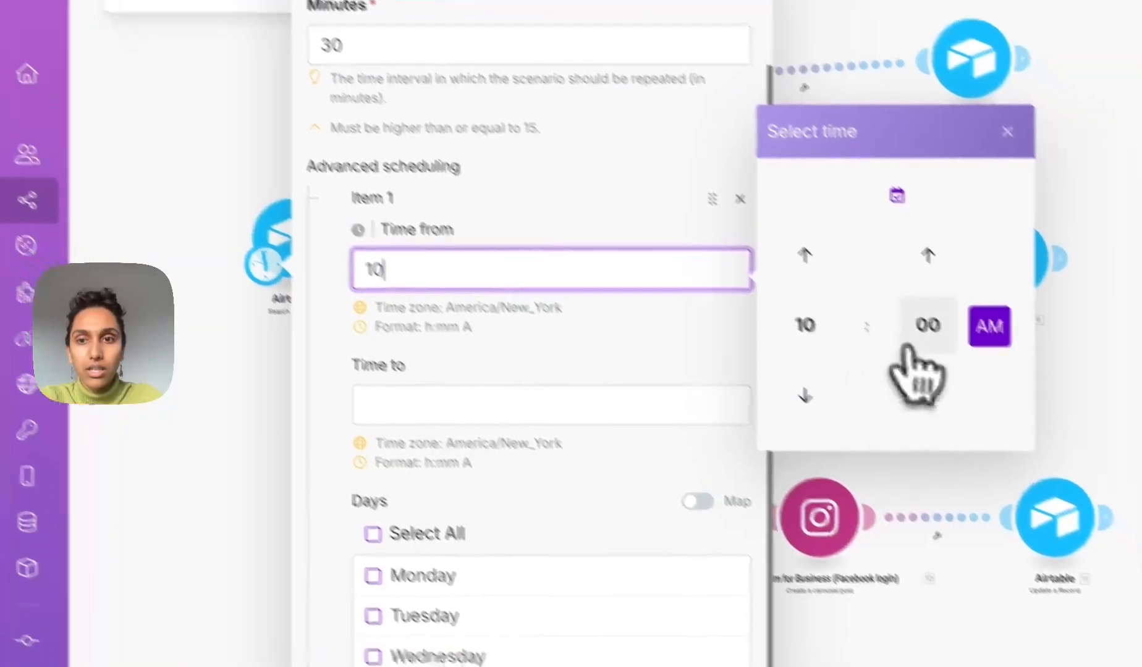
left_click(954, 358)
left_click(854, 270)
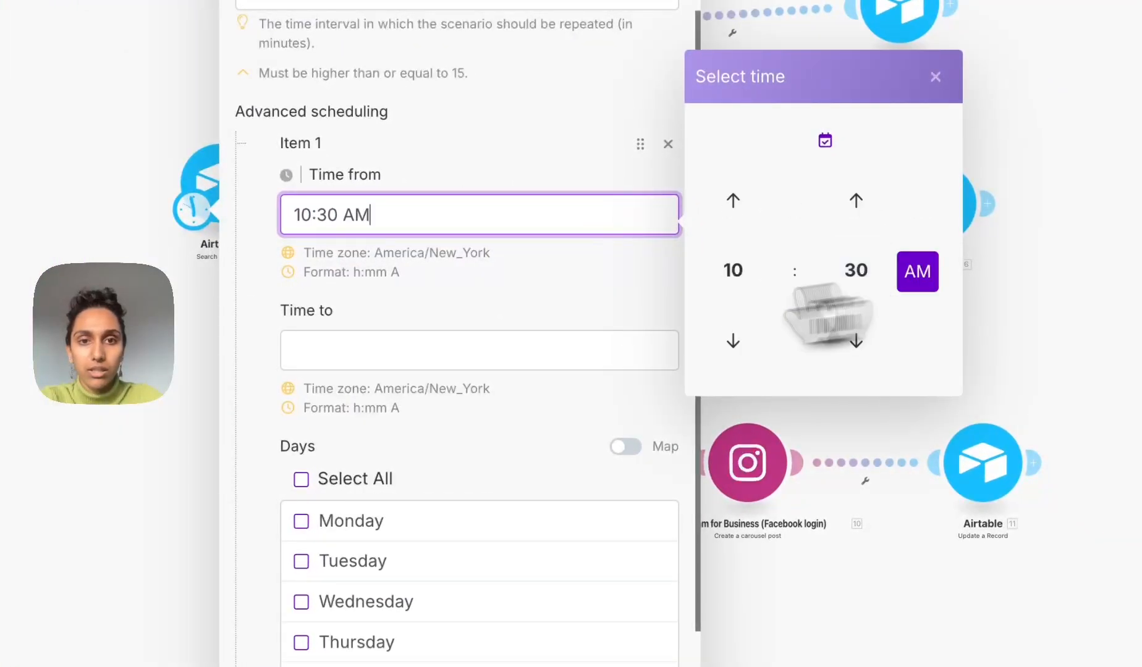
- Set the advanced scheduling item's Time to value to 3:00 PM
left_click(299, 356)
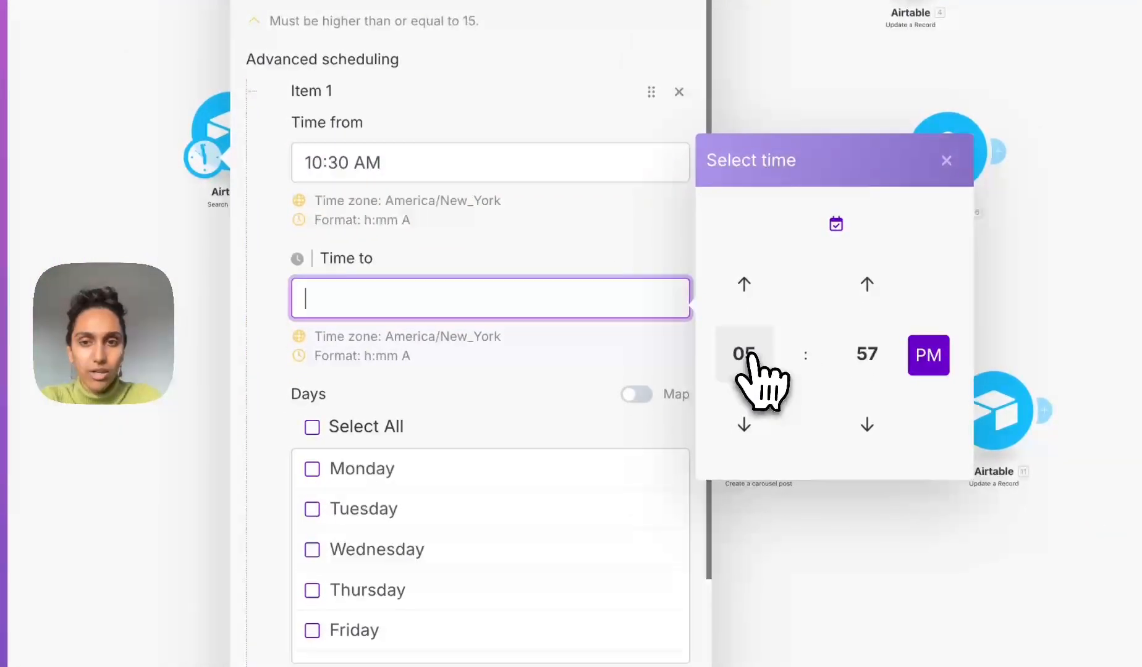
left_click(745, 354)
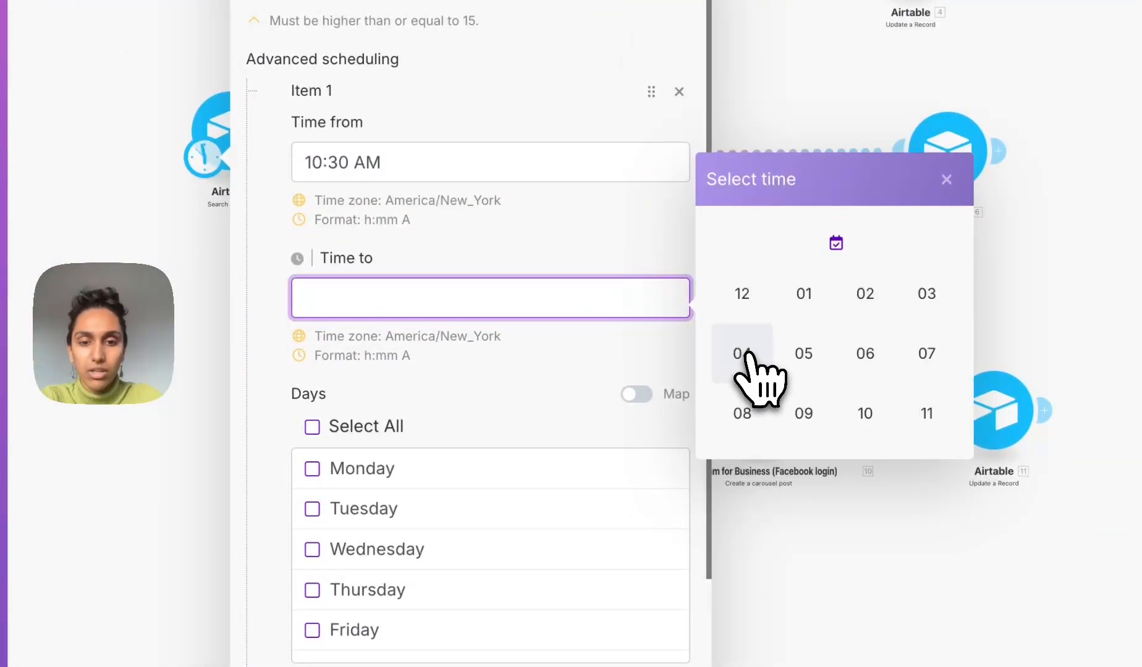
type("3")
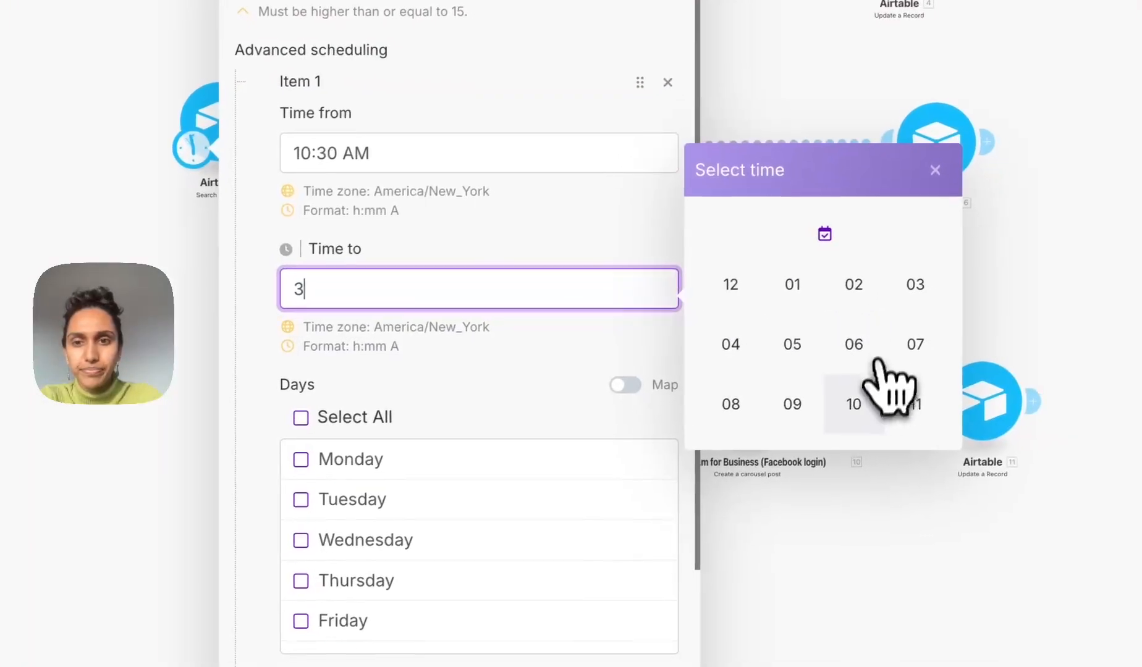
left_click(926, 294)
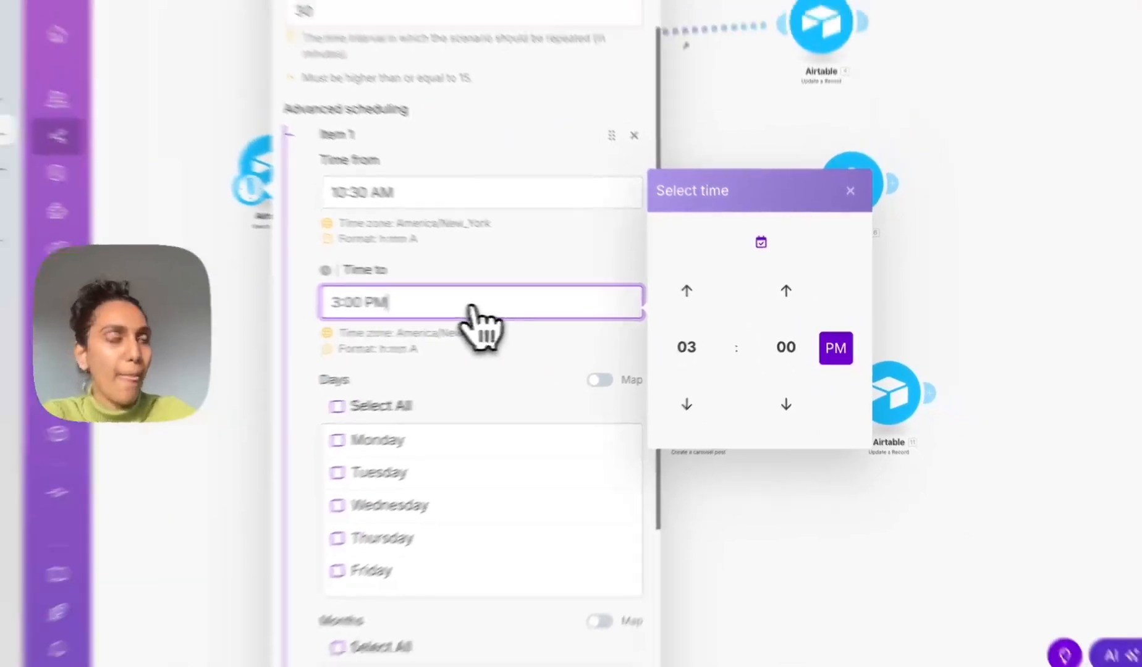
- Limit the scheduling item's days to Monday through Friday by selecting all days and excluding Saturday and Sunday
scroll(353, 473, "down", 2)
scroll(356, 491, "up", 2)
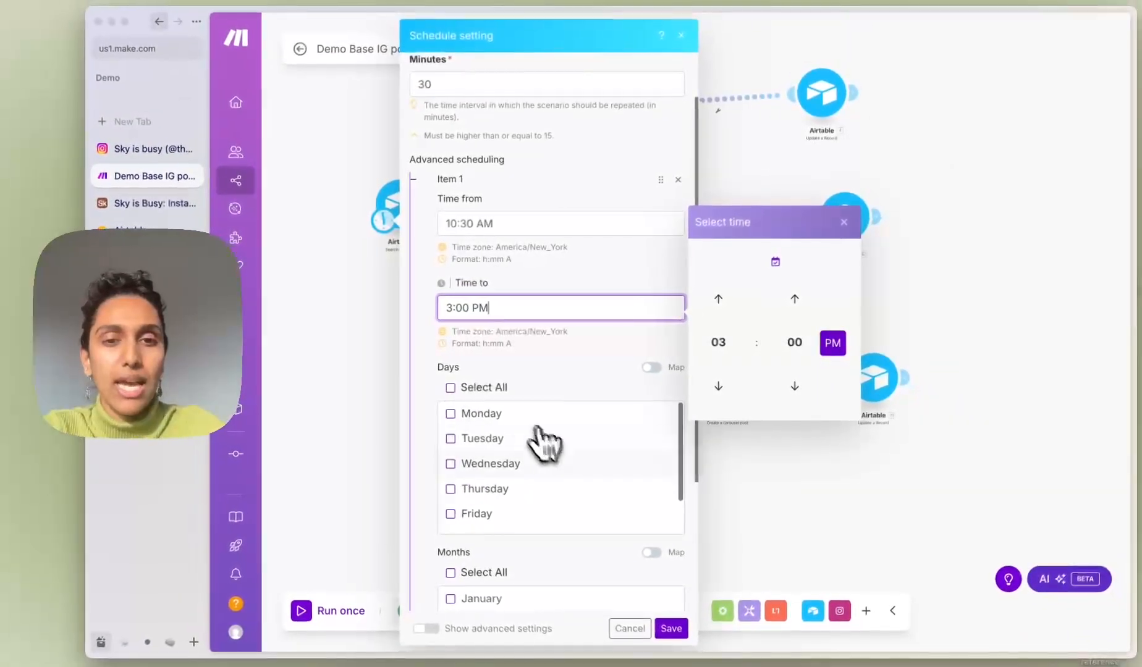
left_click(284, 425)
left_click(425, 354)
scroll(618, 365, "down", 2)
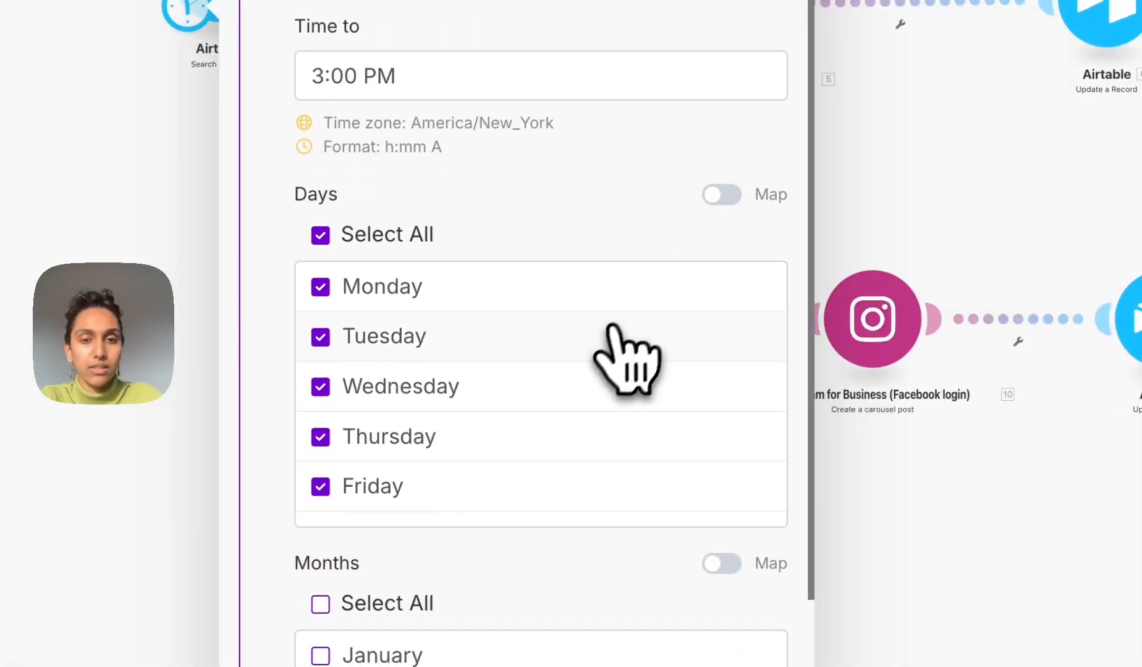
scroll(544, 454, "down", 2)
left_click(446, 462)
left_click(450, 495)
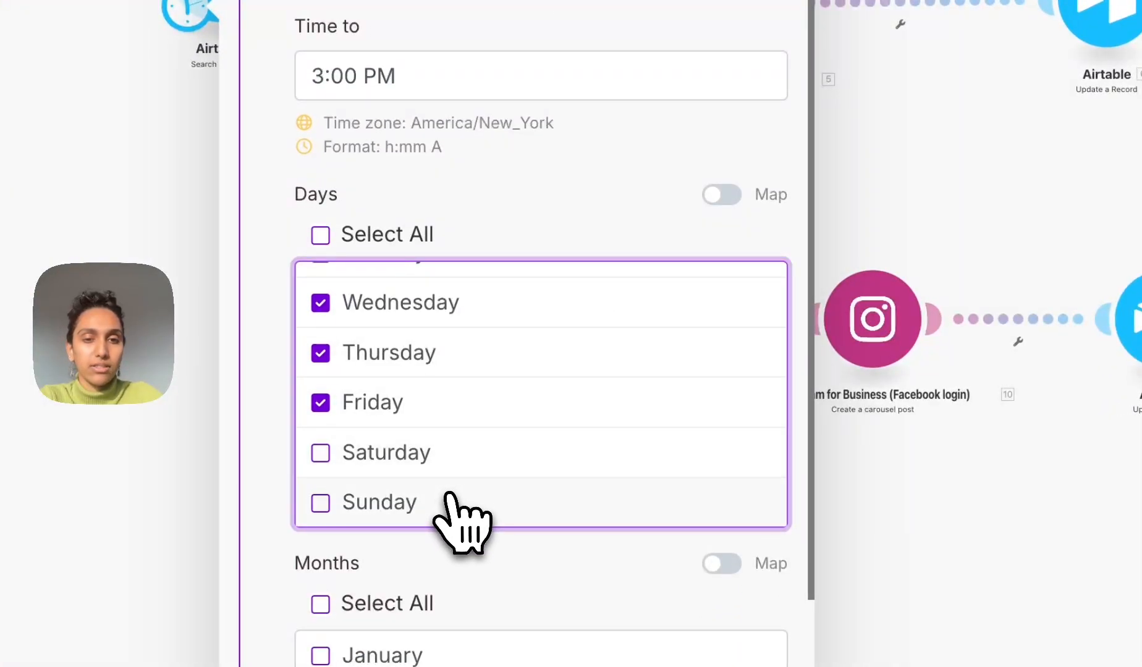
scroll(574, 436, "up", 2)
scroll(593, 458, "down", 2)
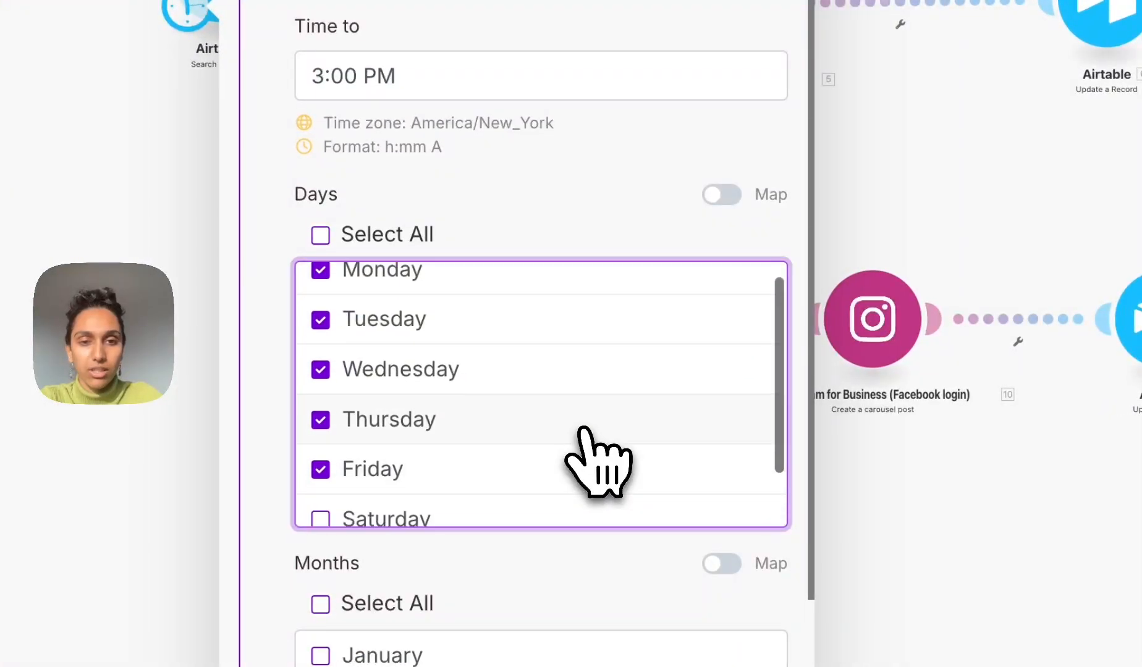
- Include all months in the advanced scheduling item
scroll(548, 598, "down", 3)
left_click(387, 455)
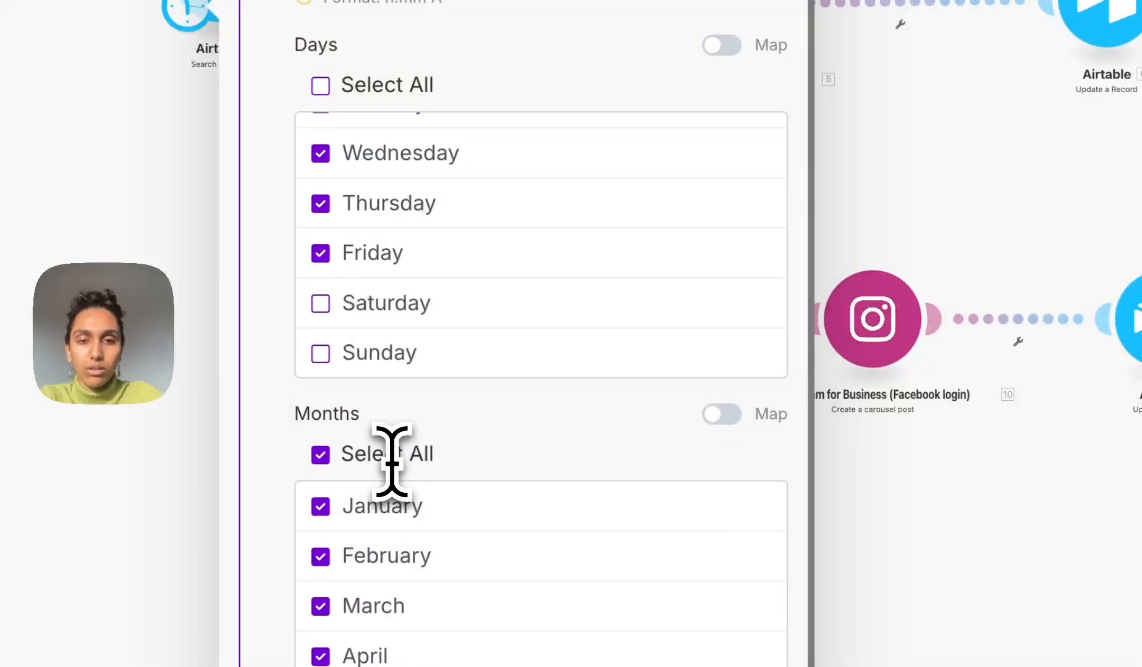
scroll(540, 18, "up", 3)
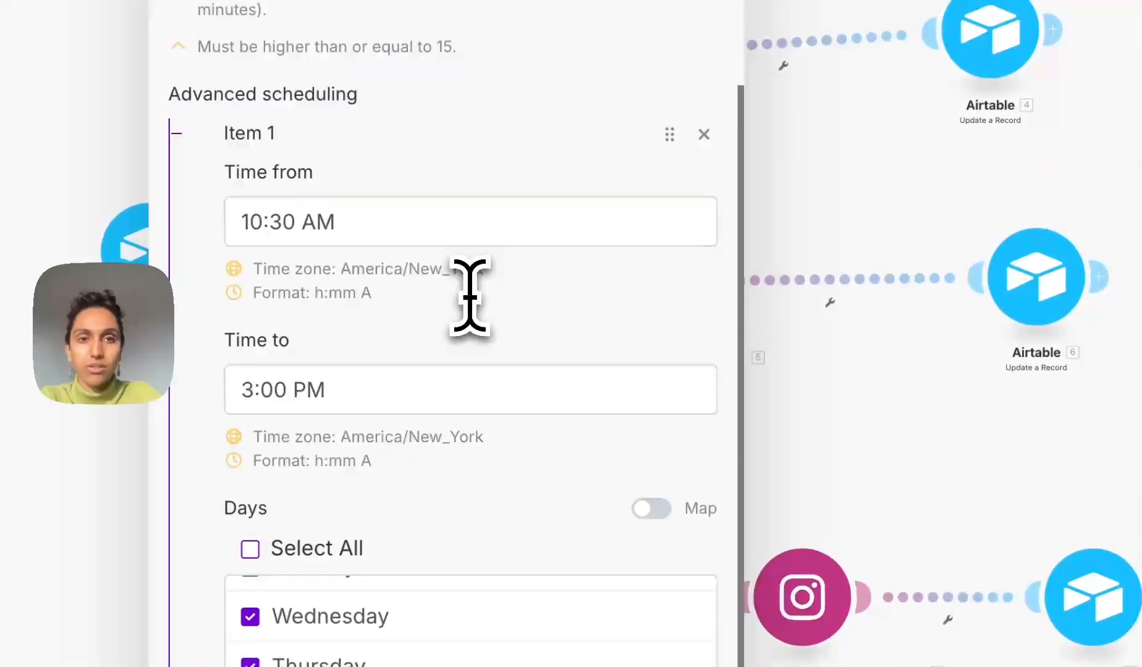
scroll(470, 296, "up", 3)
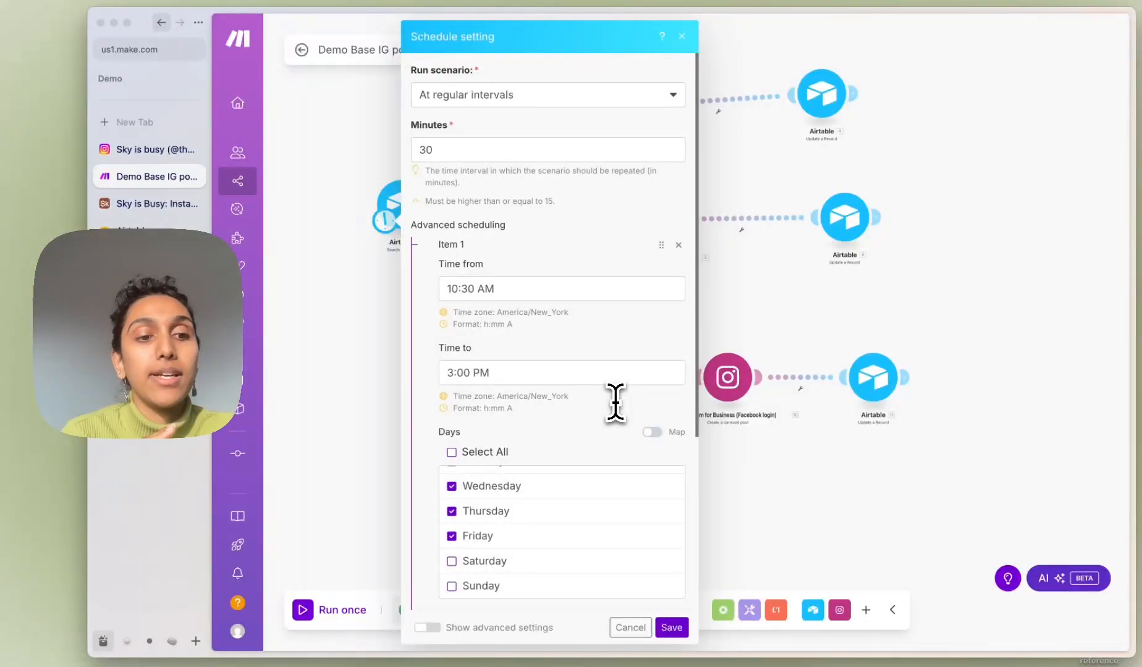
- Check the post schedule times in the Sky is Busy Airtable base, and close Make's schedule settings without saving
left_click(157, 204)
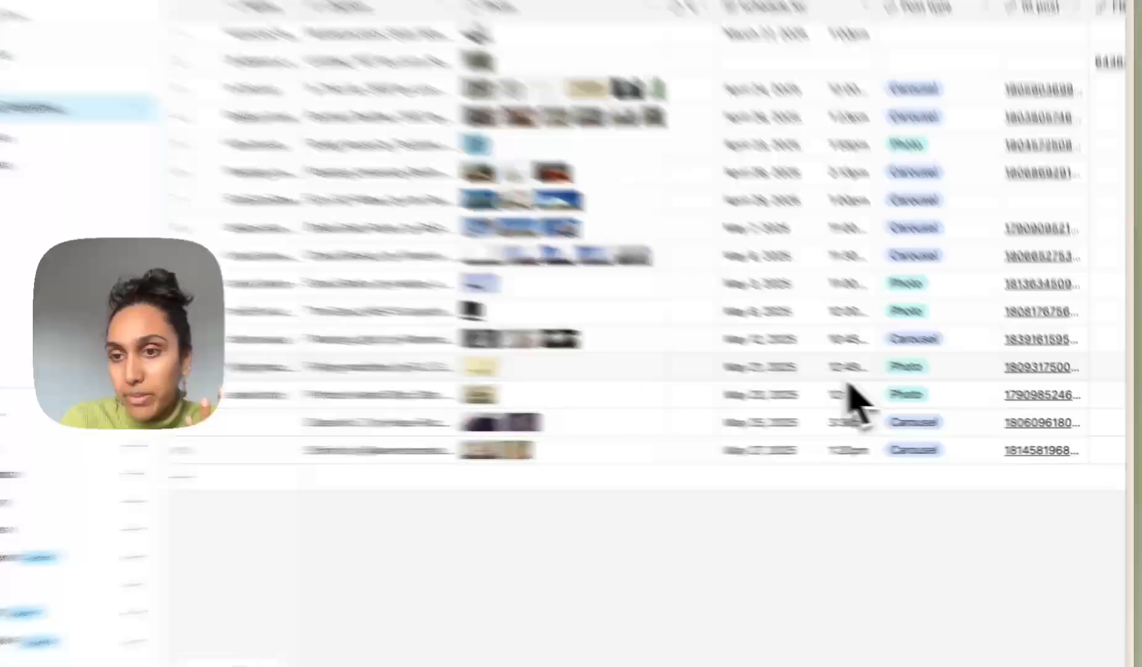
left_click(848, 378)
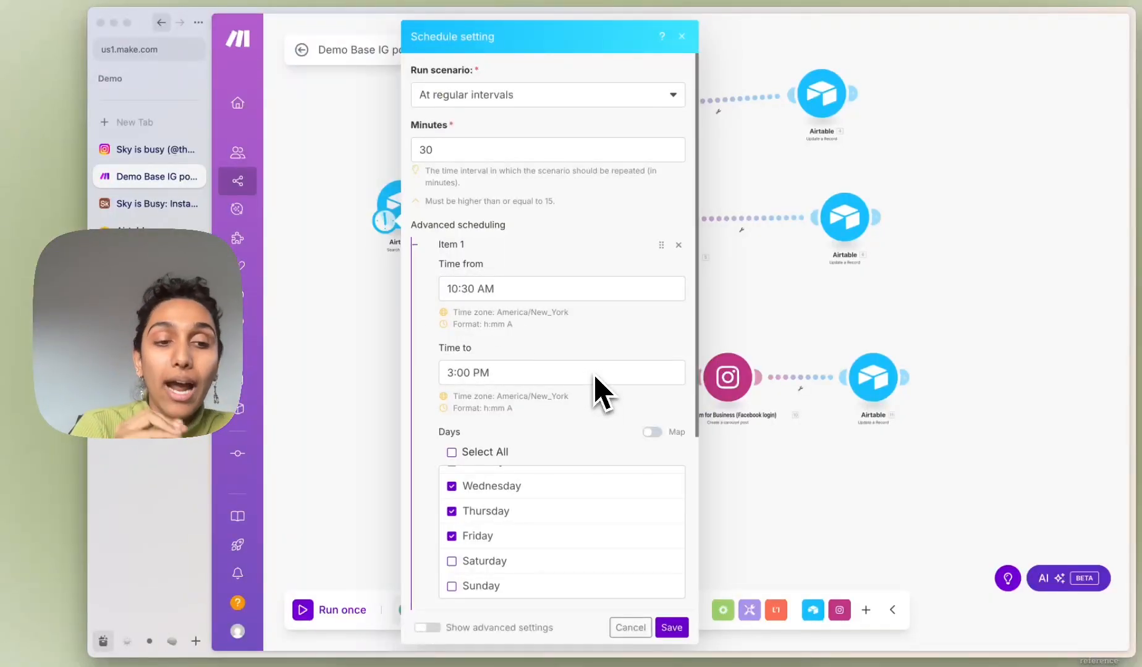
left_click(682, 37)
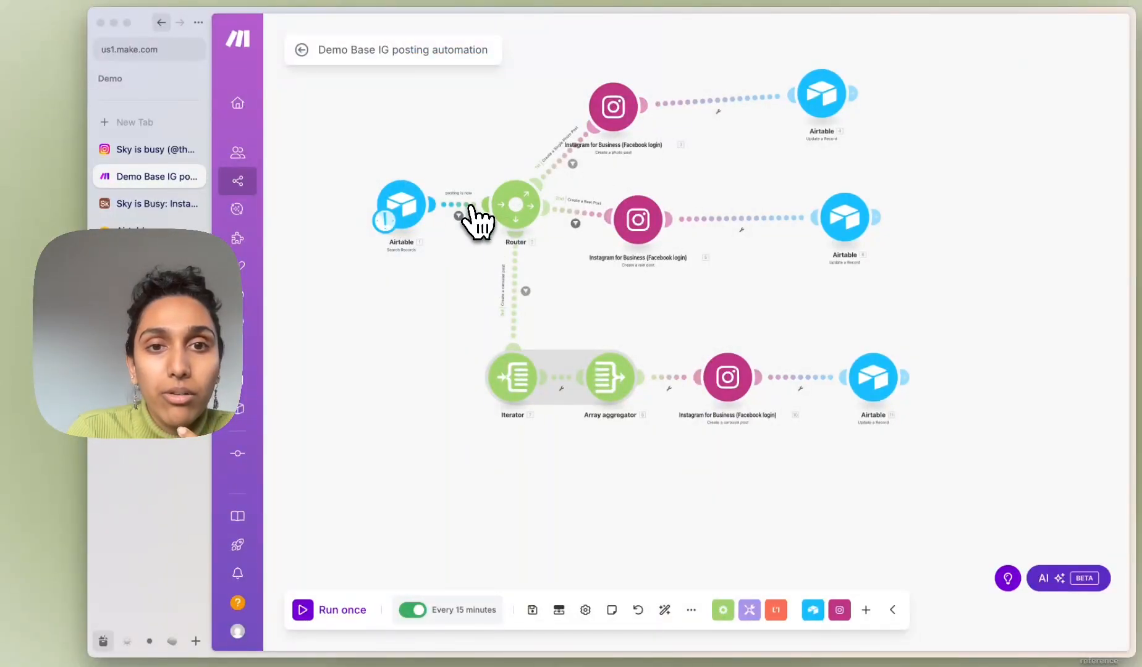
- Open the "posting is now" filter between the Airtable record search and the Router
scroll(479, 222, "up", 5)
left_click(510, 220)
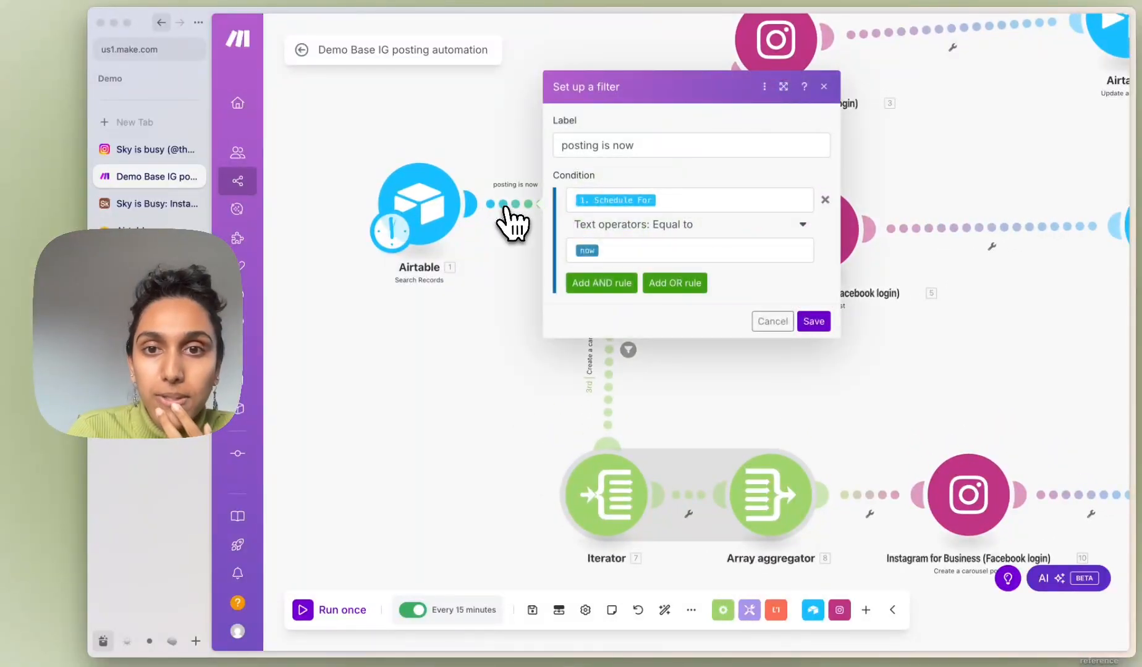